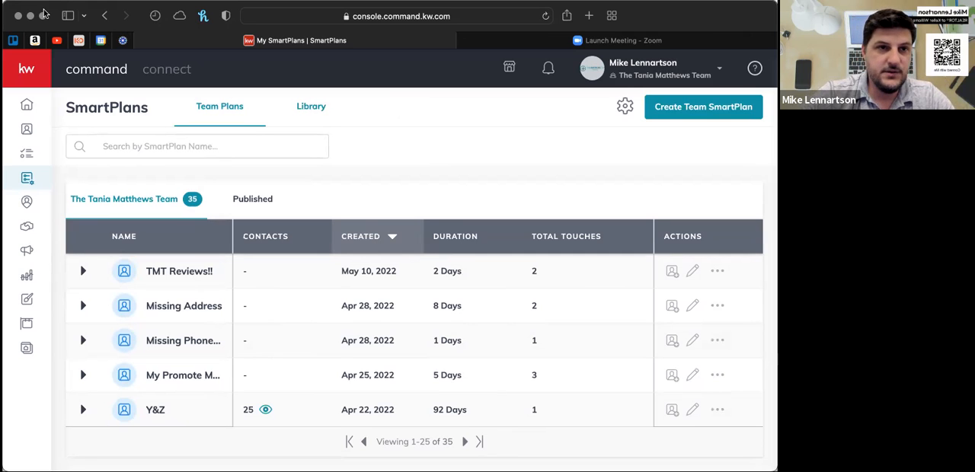
# - Open the SmartPlans Library and look over the featured plans
pyautogui.click(308, 109)
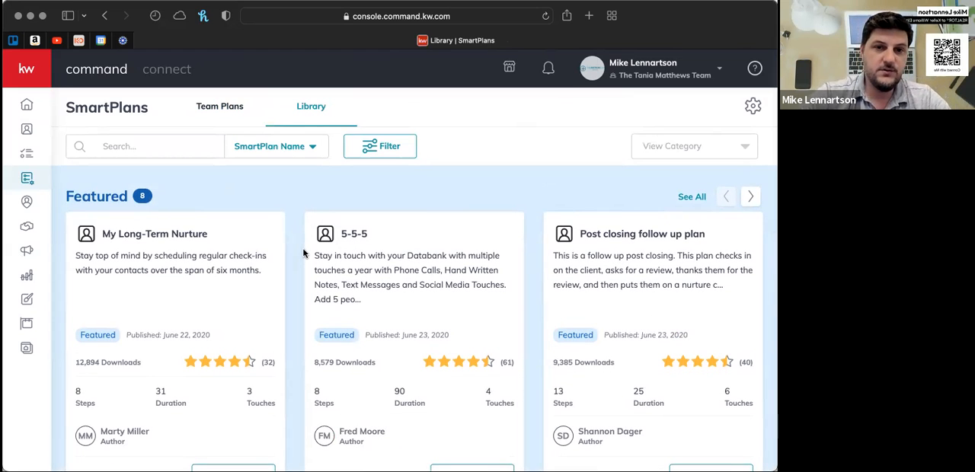
pyautogui.scroll(-1, 303, 254)
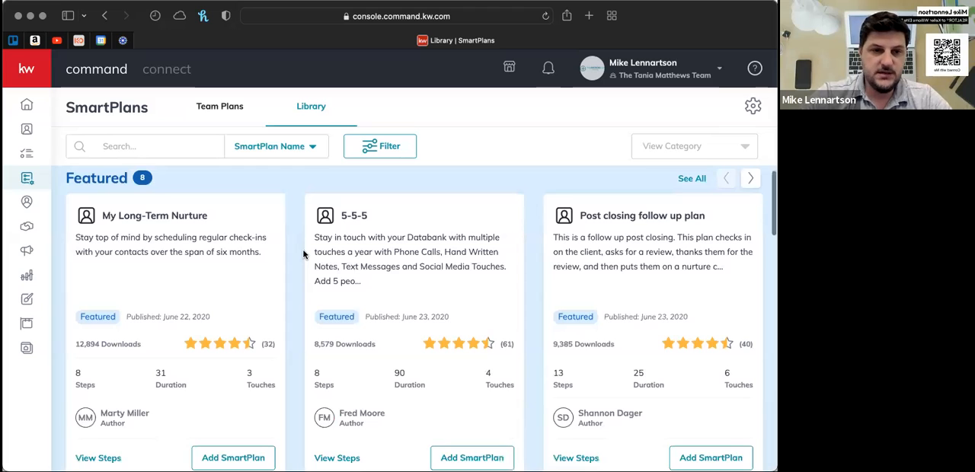
pyautogui.scroll(-1, 304, 255)
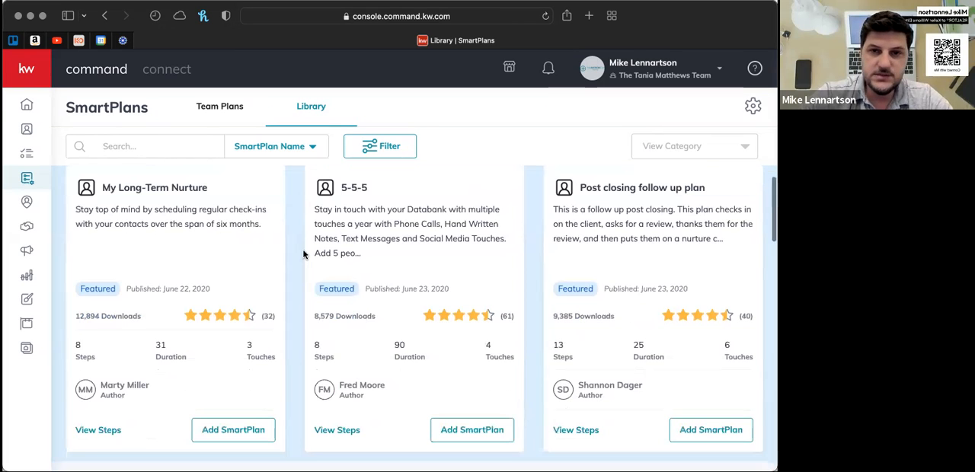
pyautogui.scroll(-3, 304, 255)
pyautogui.scroll(2, 303, 254)
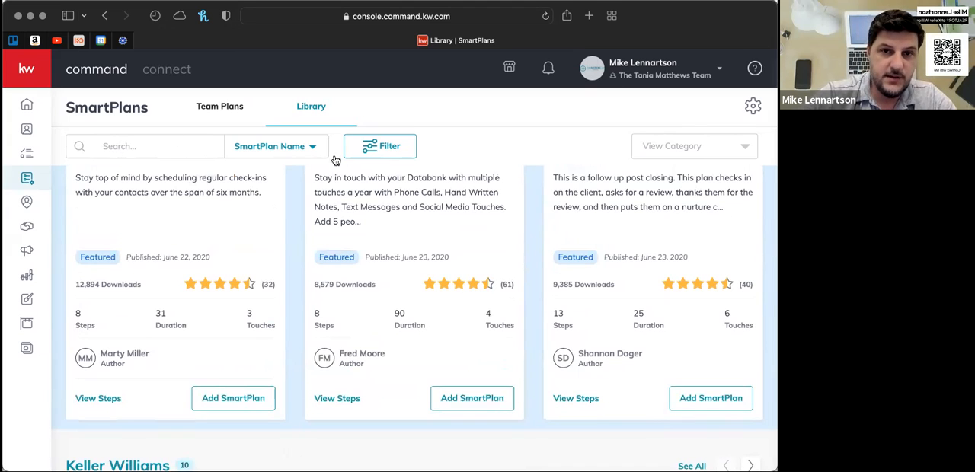
# - Search the SmartPlans library by Description for "Holiday" and look through the matching plans
pyautogui.click(312, 147)
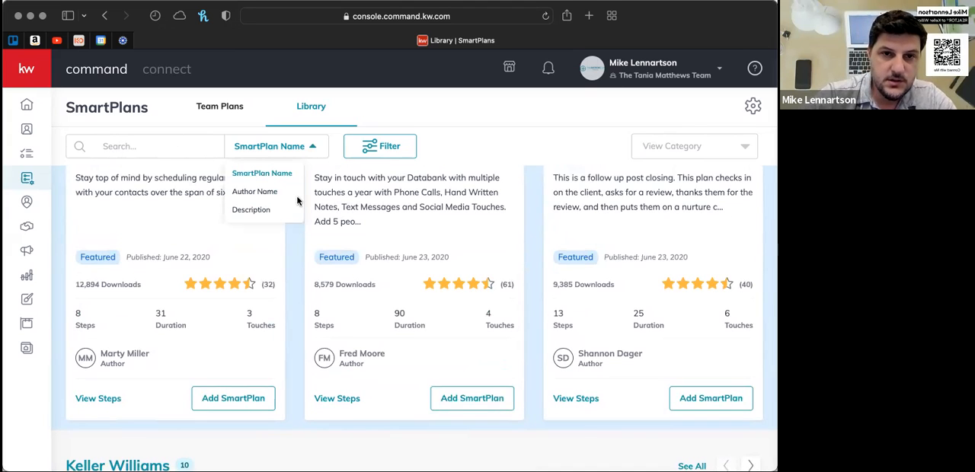
pyautogui.click(292, 256)
pyautogui.click(312, 147)
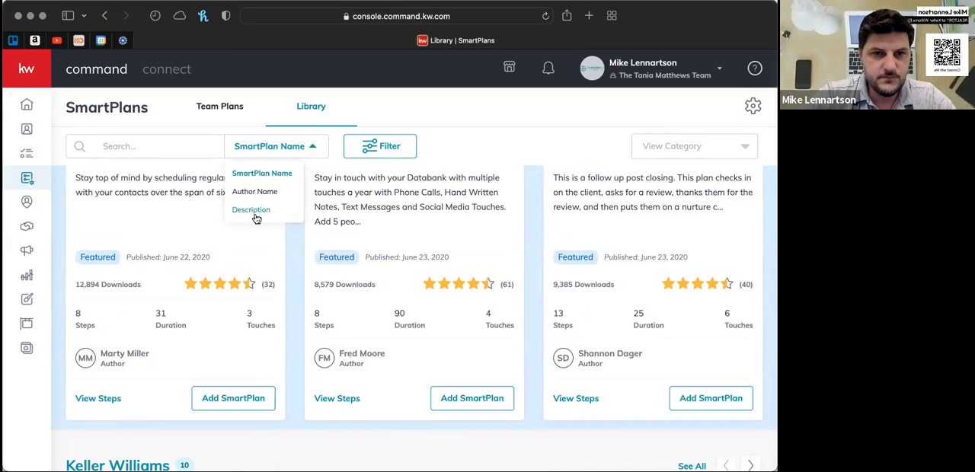
pyautogui.click(256, 217)
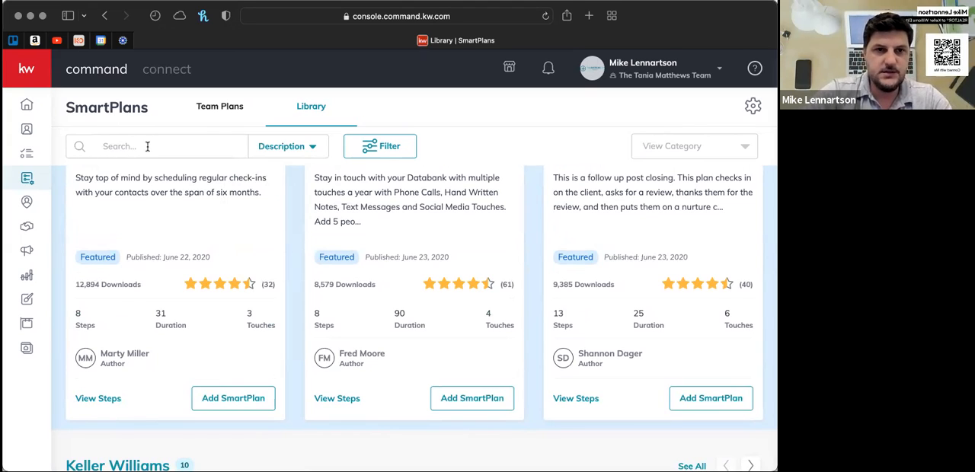
pyautogui.click(116, 148)
pyautogui.write('Holiday')
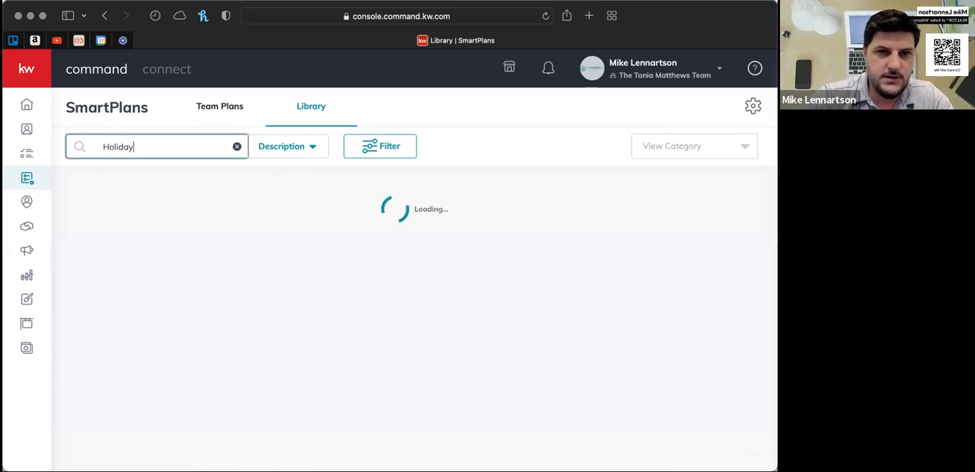
pyautogui.scroll(-5, 292, 243)
pyautogui.scroll(-6, 292, 243)
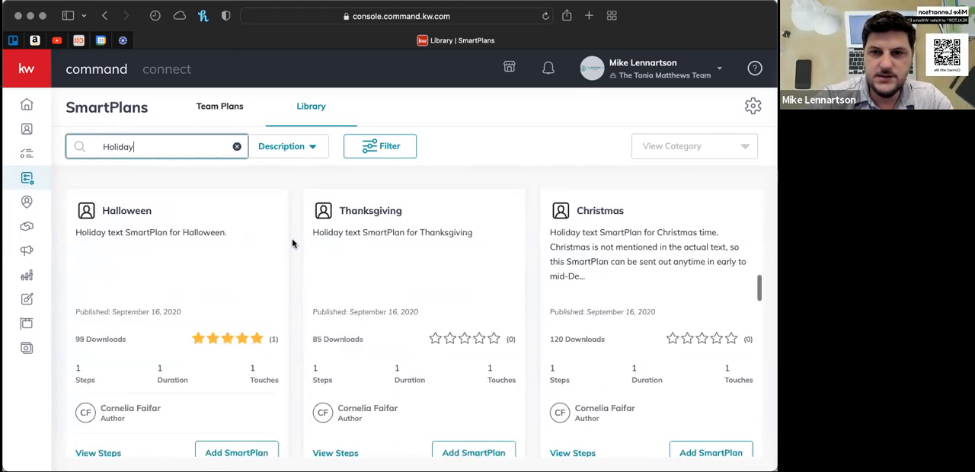
# - Search the library by SmartPlan Name for "Holidays", and clear the search to return to the full library
pyautogui.scroll(10, 292, 243)
pyautogui.click(315, 150)
pyautogui.click(302, 175)
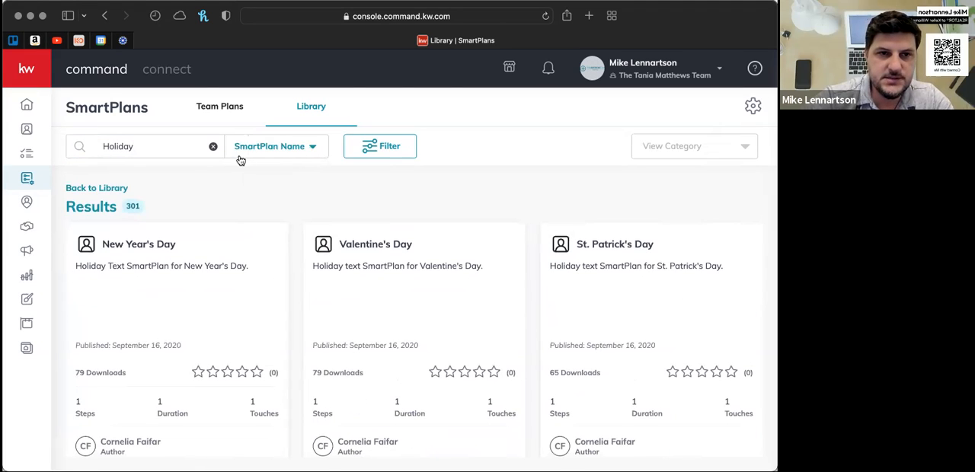
pyautogui.click(151, 146)
pyautogui.write('s')
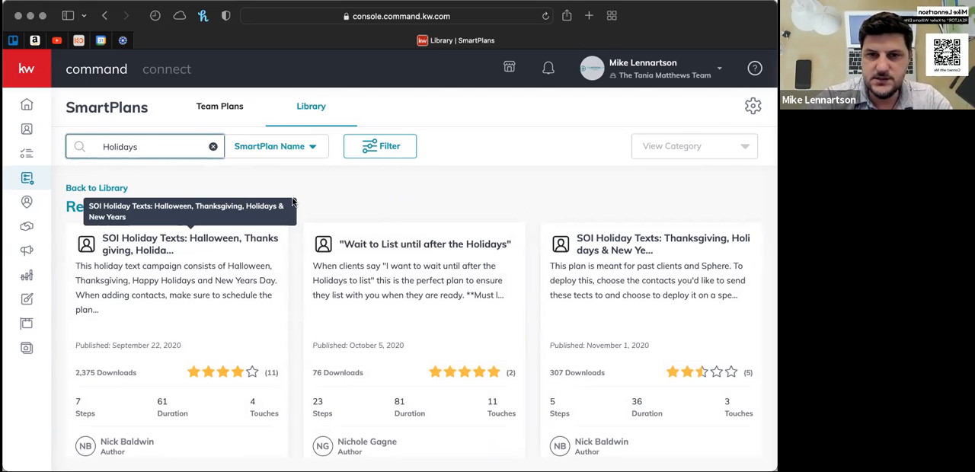
pyautogui.click(214, 149)
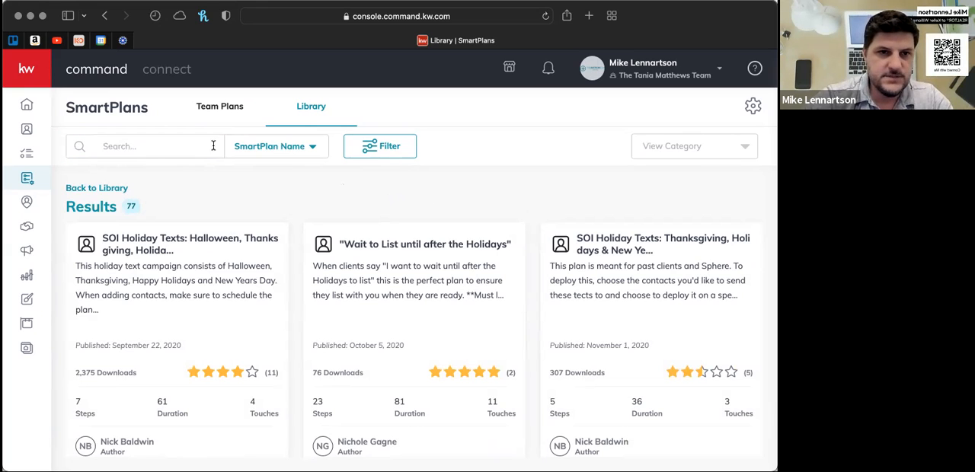
pyautogui.click(116, 148)
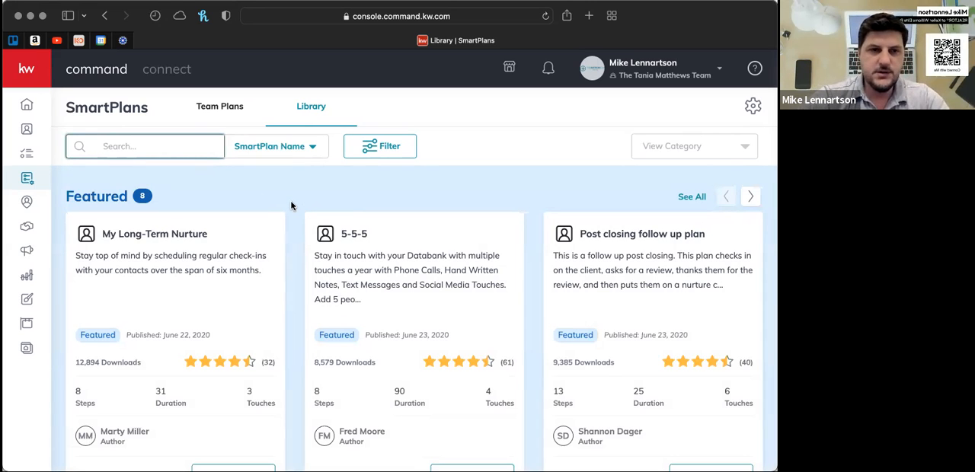
# - Examine the Featured and Keller Williams plans in the library, including their ratings, downloads, steps, duration and touches
pyautogui.scroll(-1, 291, 205)
pyautogui.scroll(1, 291, 205)
pyautogui.scroll(-2, 291, 205)
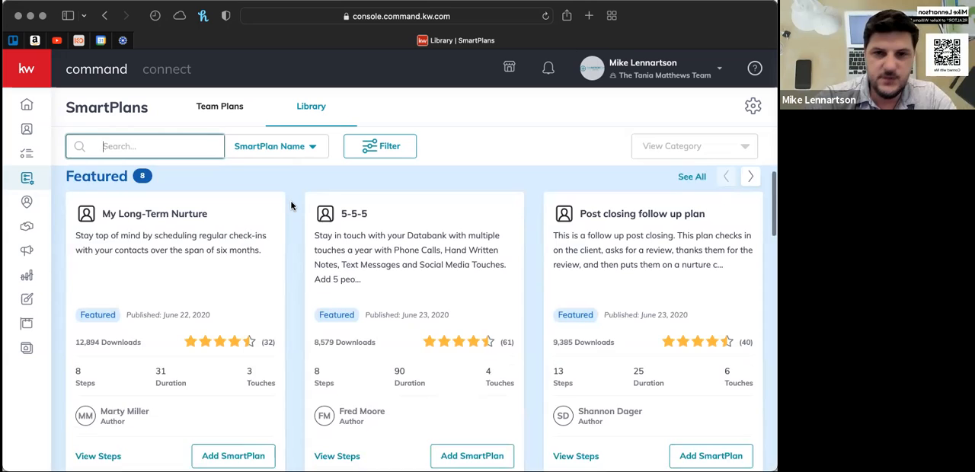
pyautogui.scroll(-2, 291, 206)
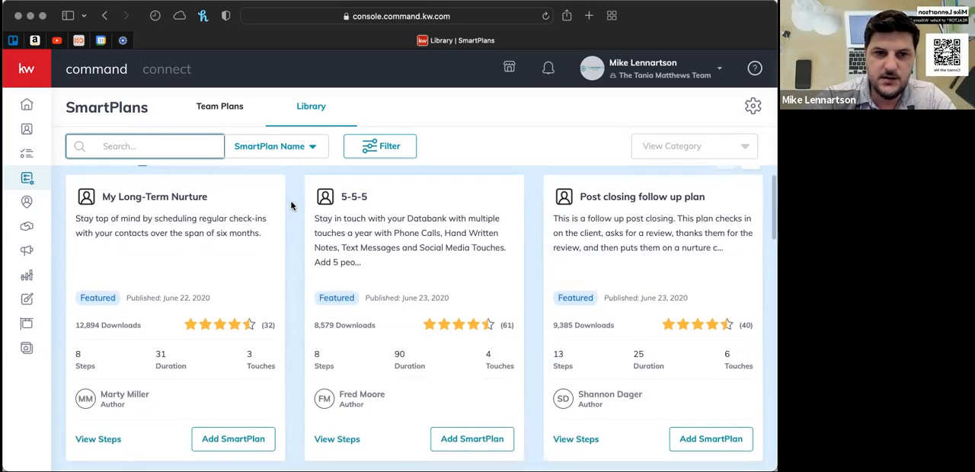
pyautogui.scroll(-5, 291, 205)
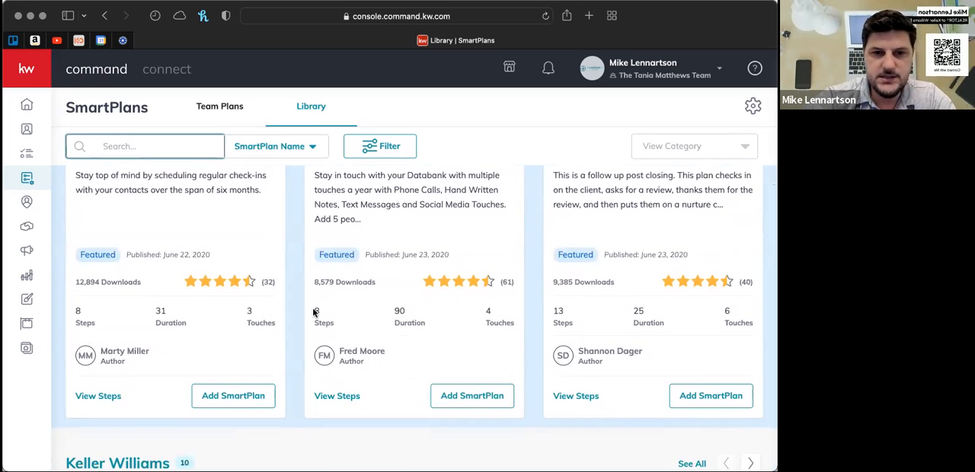
pyautogui.scroll(-2, 291, 304)
pyautogui.scroll(4, 292, 304)
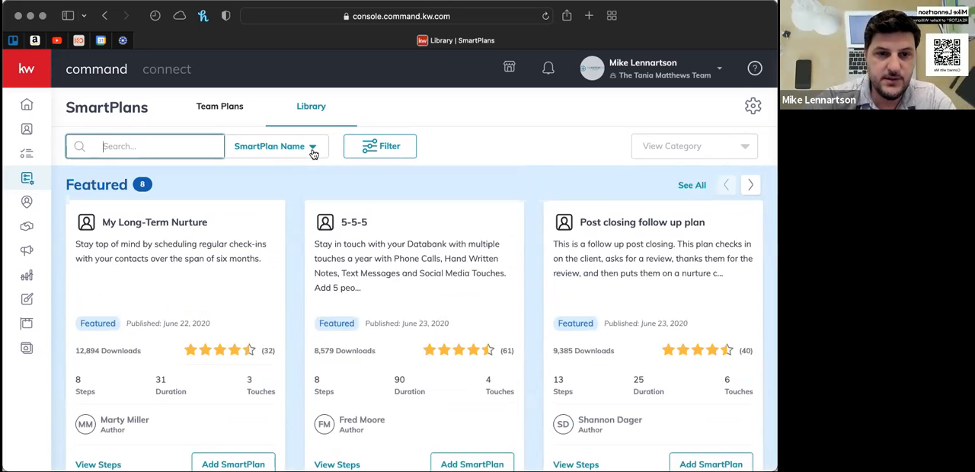
pyautogui.scroll(-2, 292, 259)
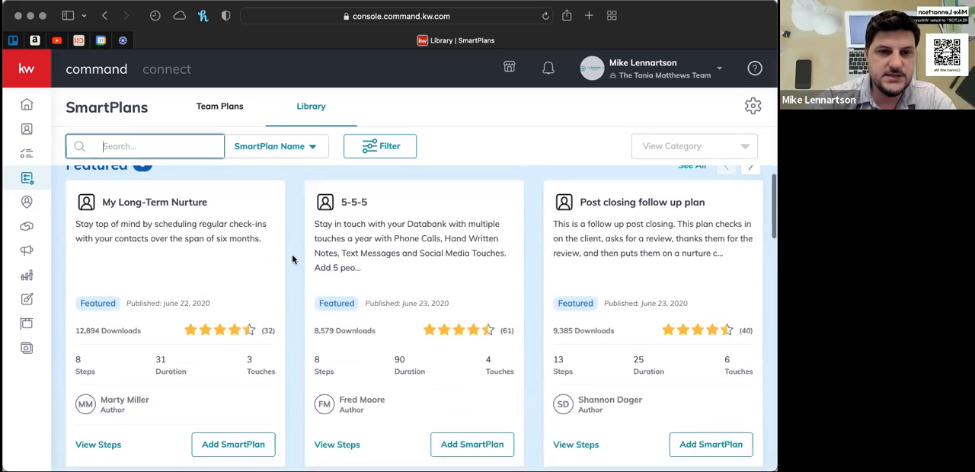
pyautogui.scroll(-3, 292, 260)
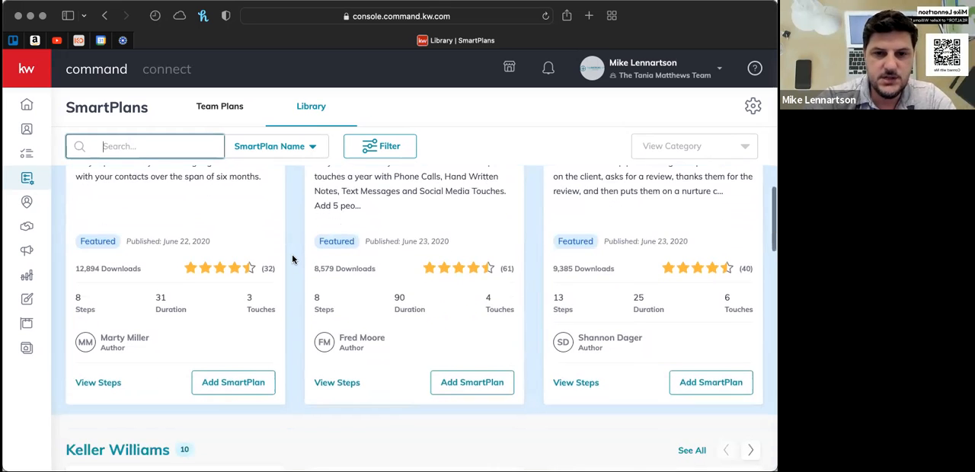
pyautogui.scroll(-2, 292, 259)
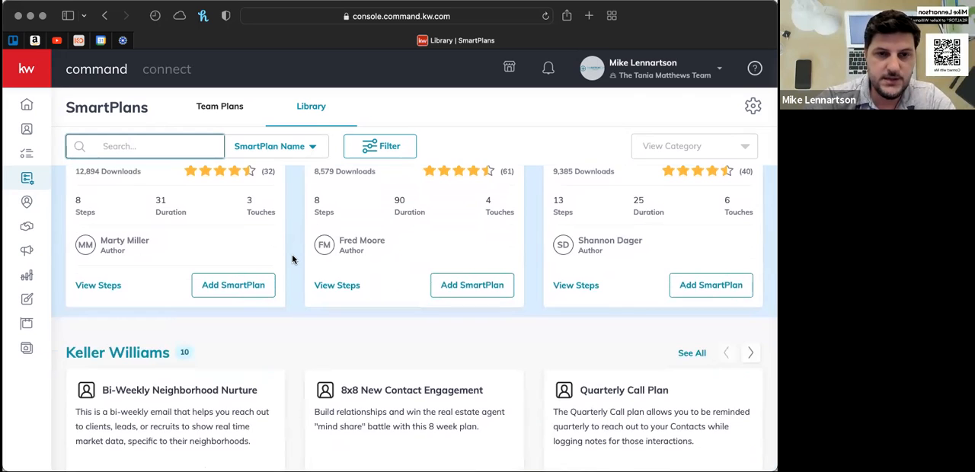
pyautogui.scroll(-3, 292, 259)
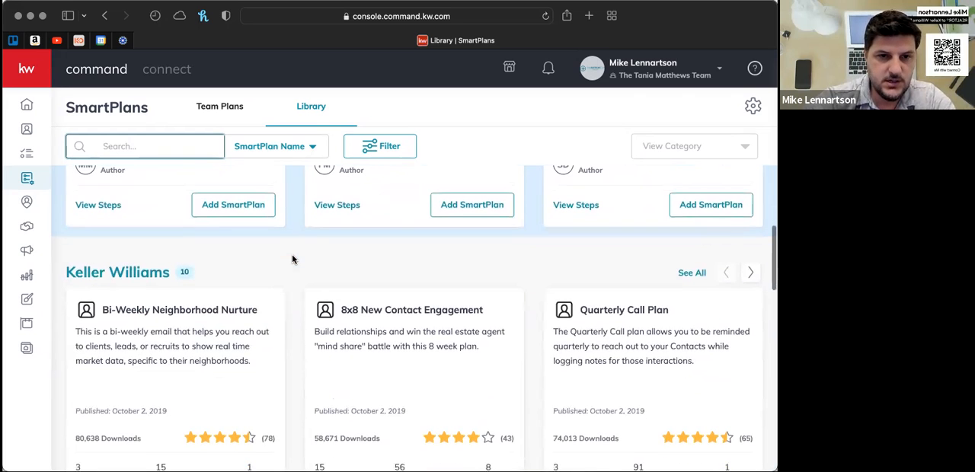
pyautogui.scroll(-4, 292, 260)
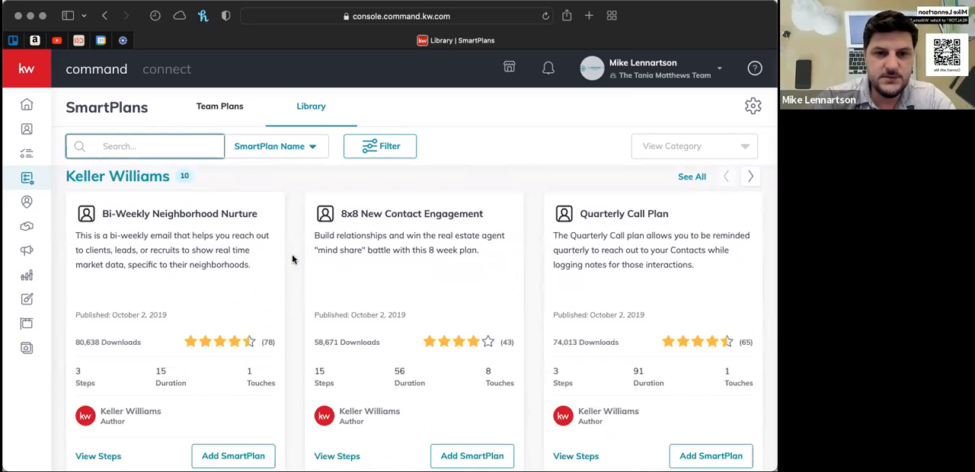
pyautogui.scroll(-2, 291, 260)
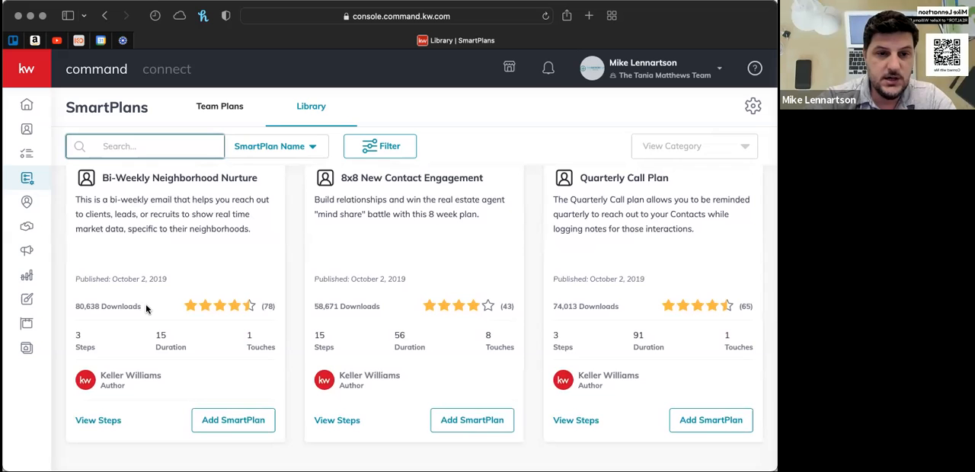
# - Examine the Top Rated and What's New sections of the SmartPlans library, and return to the start of the page
pyautogui.scroll(-3, 147, 309)
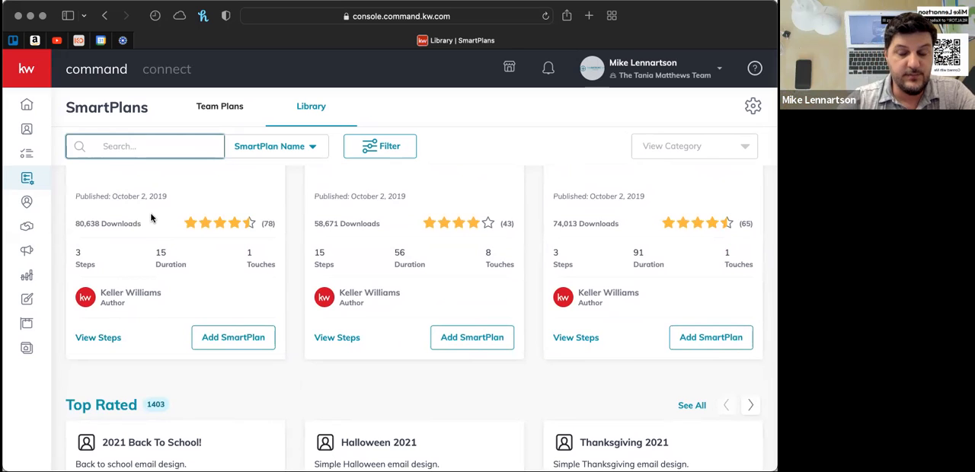
pyautogui.scroll(-5, 151, 219)
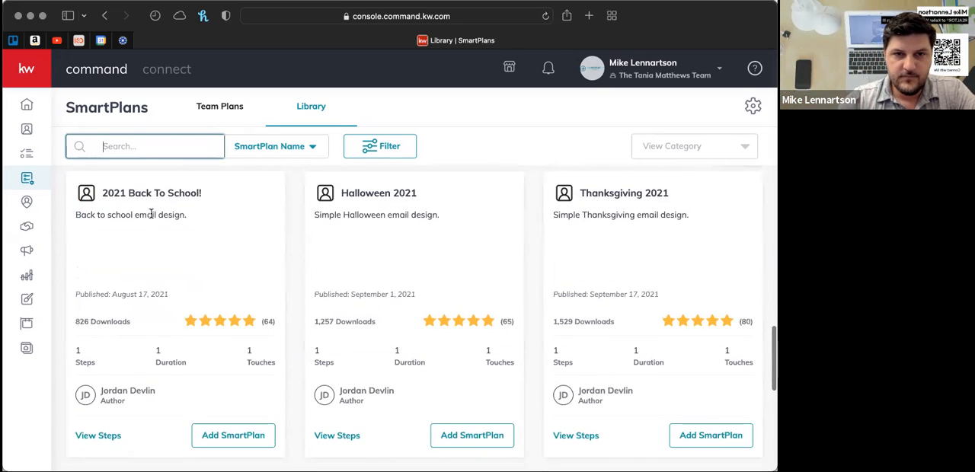
pyautogui.scroll(2, 151, 218)
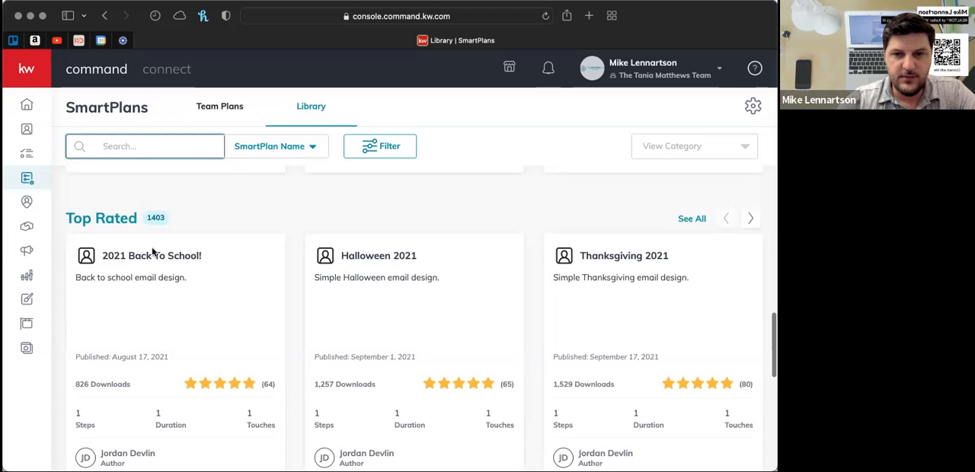
pyautogui.scroll(-1, 152, 253)
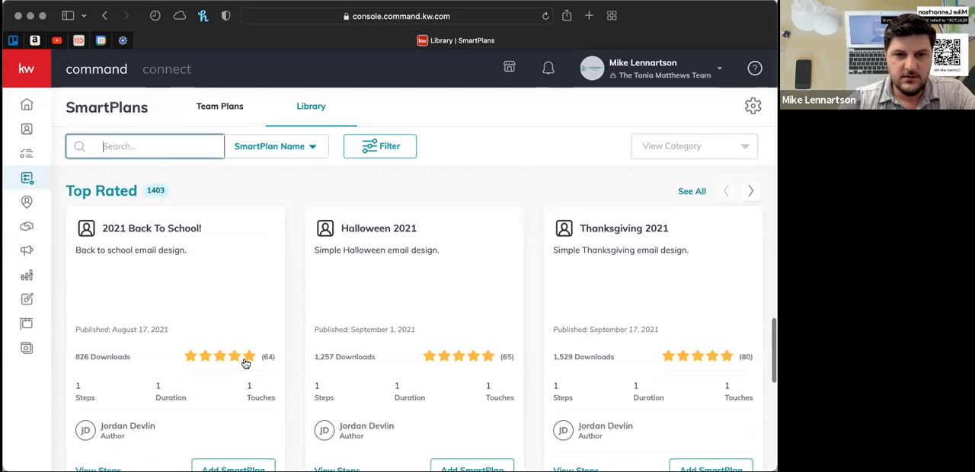
pyautogui.scroll(-5, 304, 308)
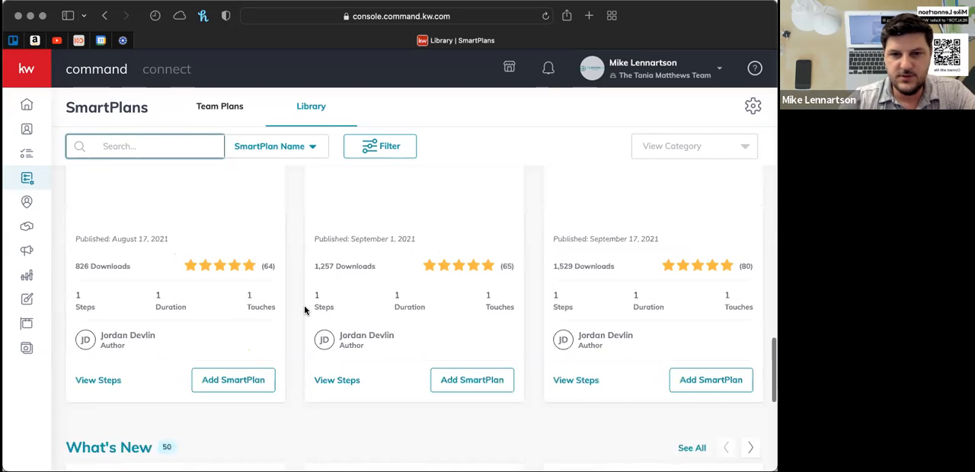
pyautogui.scroll(-2, 304, 311)
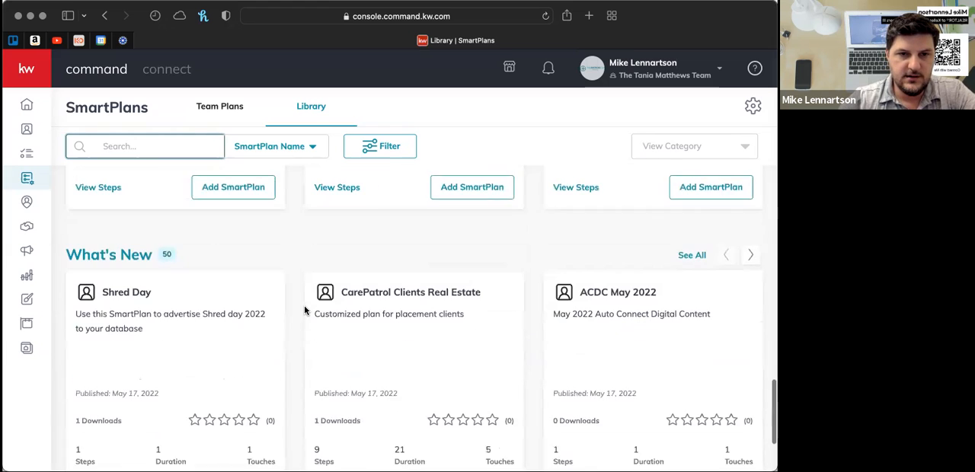
pyautogui.scroll(-3, 304, 309)
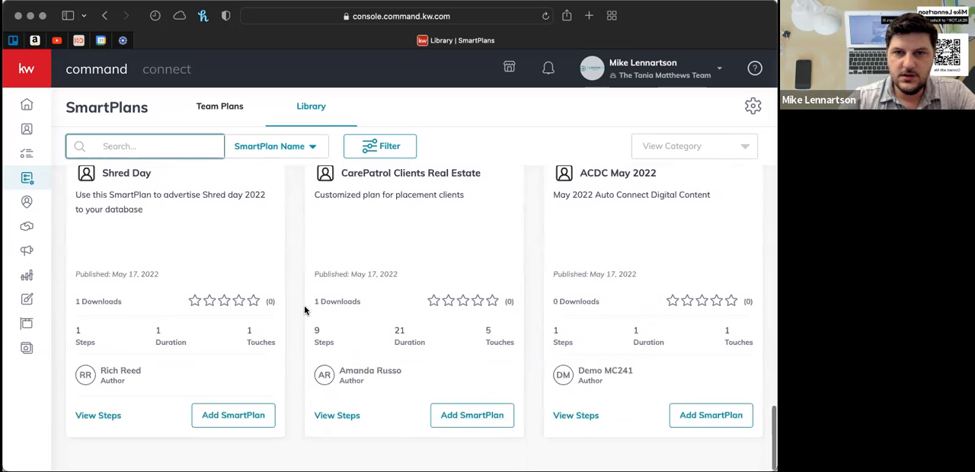
pyautogui.scroll(10, 304, 309)
pyautogui.scroll(15, 304, 305)
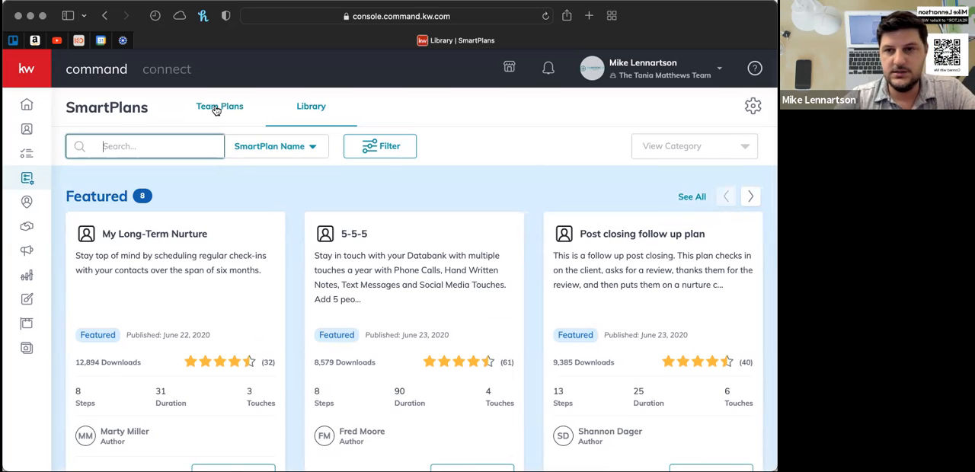
# - Open the Team Plans list and look through the team's existing SmartPlans
pyautogui.click(217, 107)
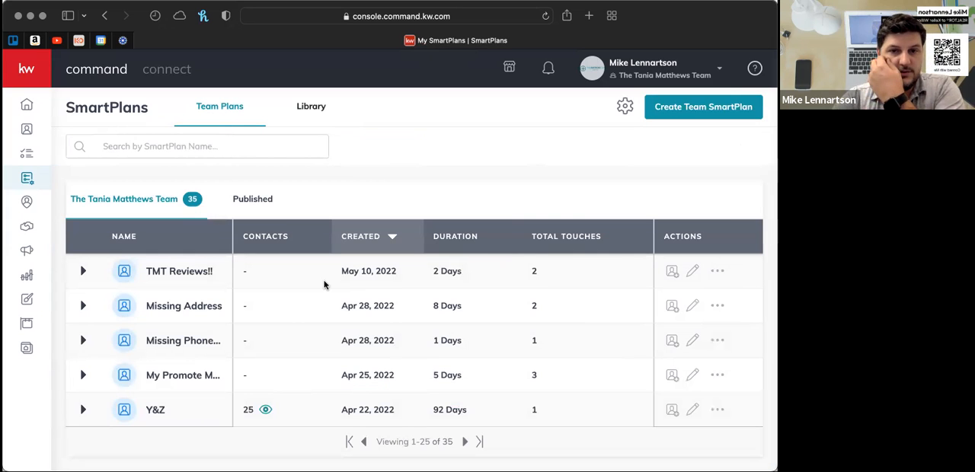
pyautogui.scroll(-3, 323, 285)
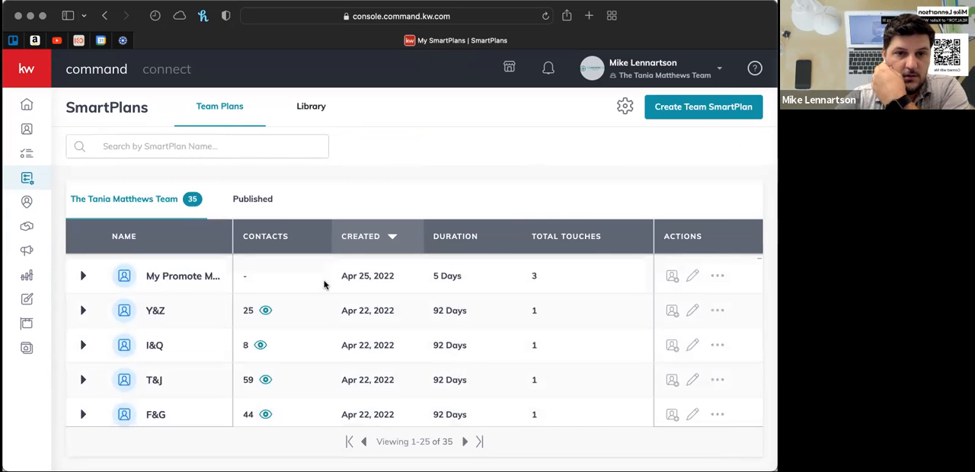
pyautogui.scroll(-10, 324, 285)
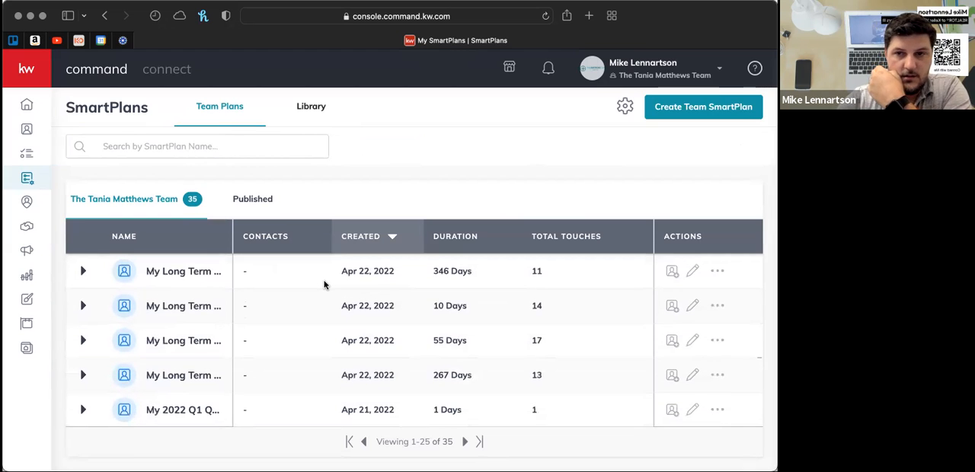
pyautogui.scroll(-8, 324, 285)
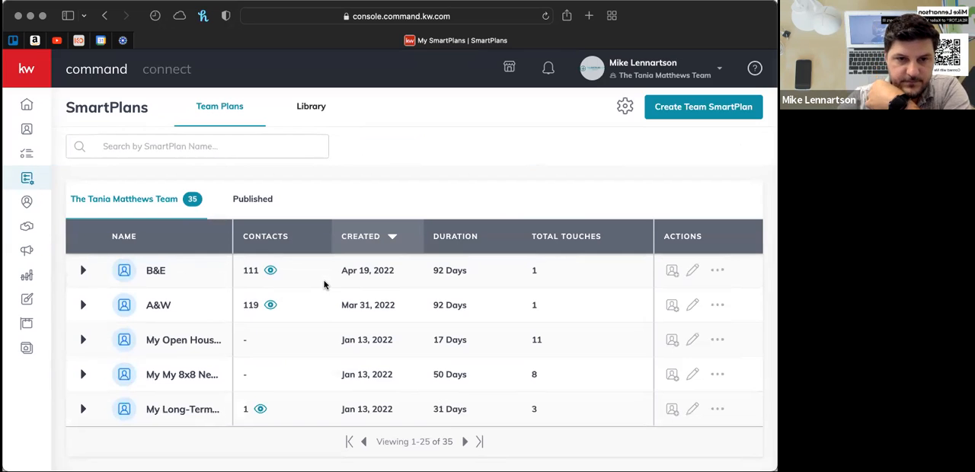
# - Open the team's My Open House F/U SmartPlan for editing
pyautogui.scroll(8, 324, 285)
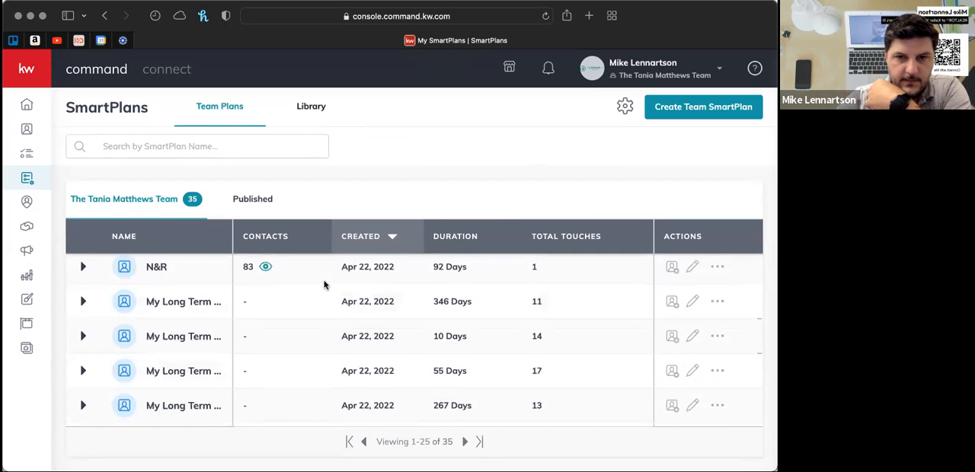
pyautogui.scroll(-8, 324, 285)
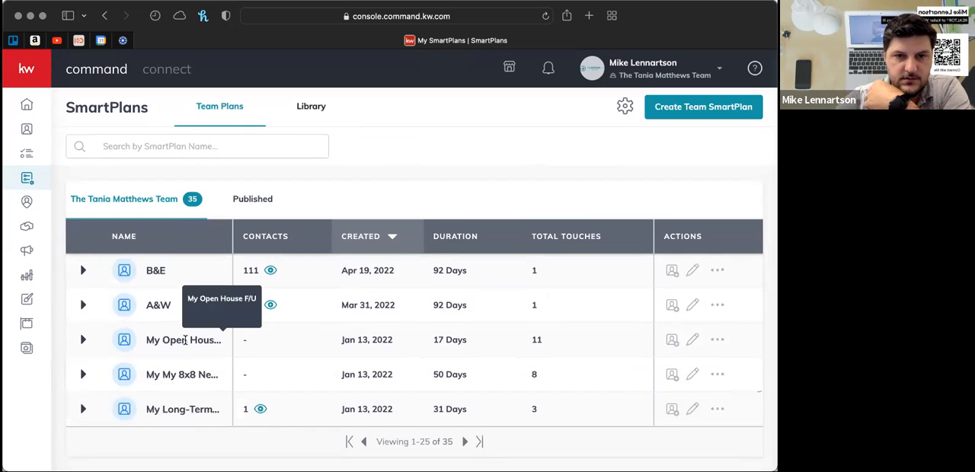
pyautogui.click(693, 342)
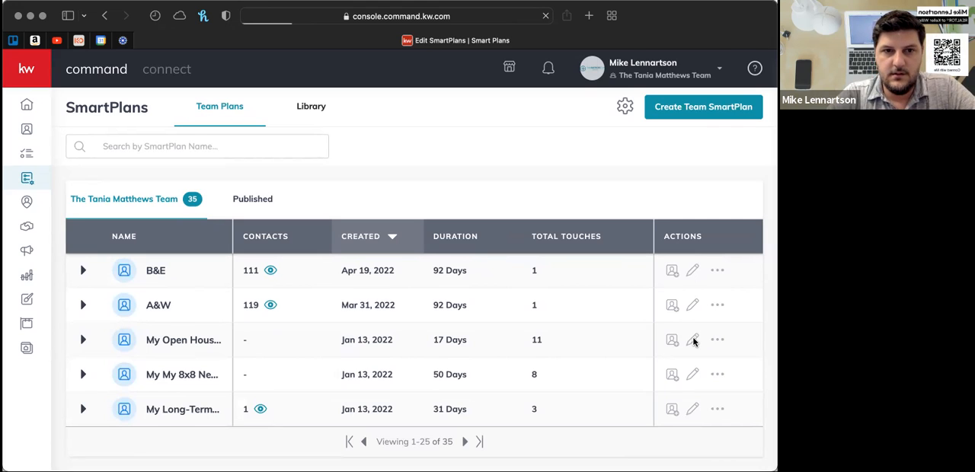
pyautogui.click(693, 341)
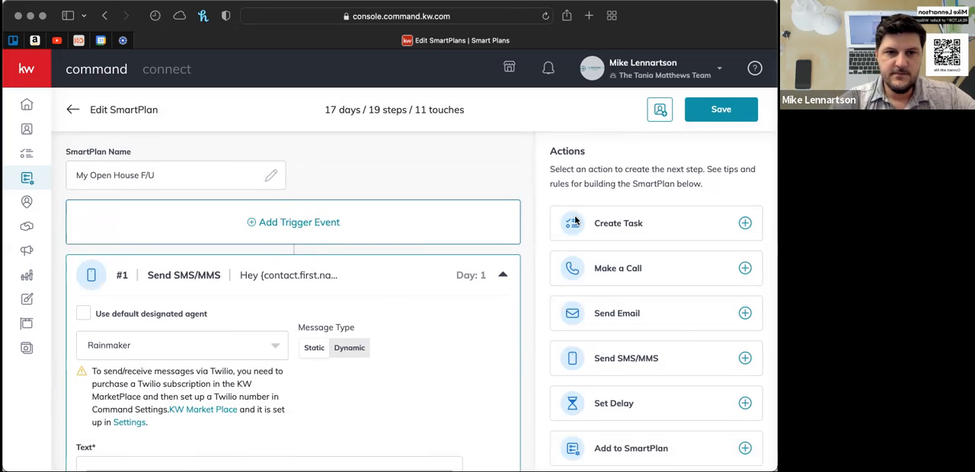
# - Examine the plan's trigger event option, its opening SMS and Team Intro Email steps, and the actions and rules for building a SmartPlan
pyautogui.scroll(-1, 519, 184)
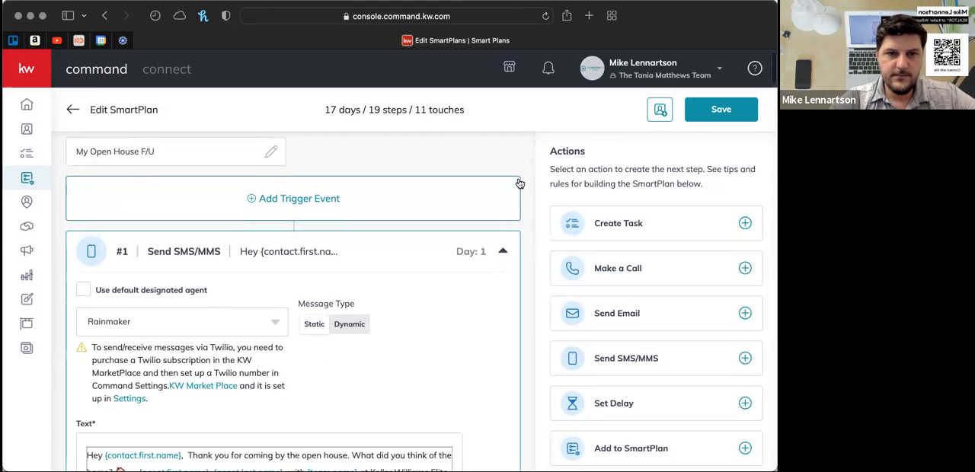
pyautogui.scroll(1, 519, 183)
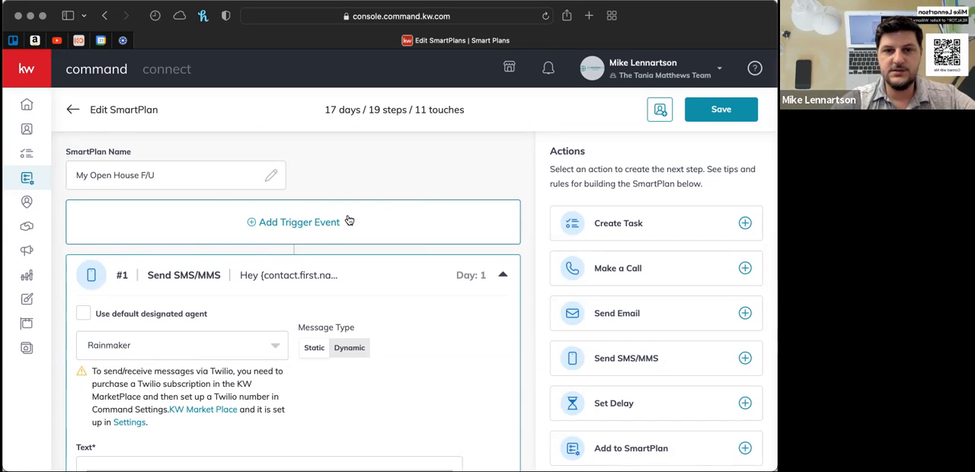
pyautogui.scroll(-3, 423, 239)
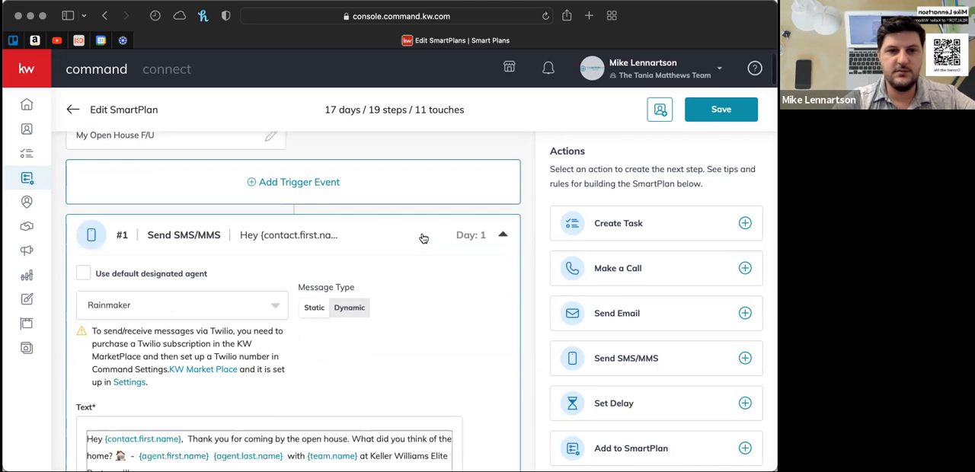
pyautogui.scroll(-5, 422, 238)
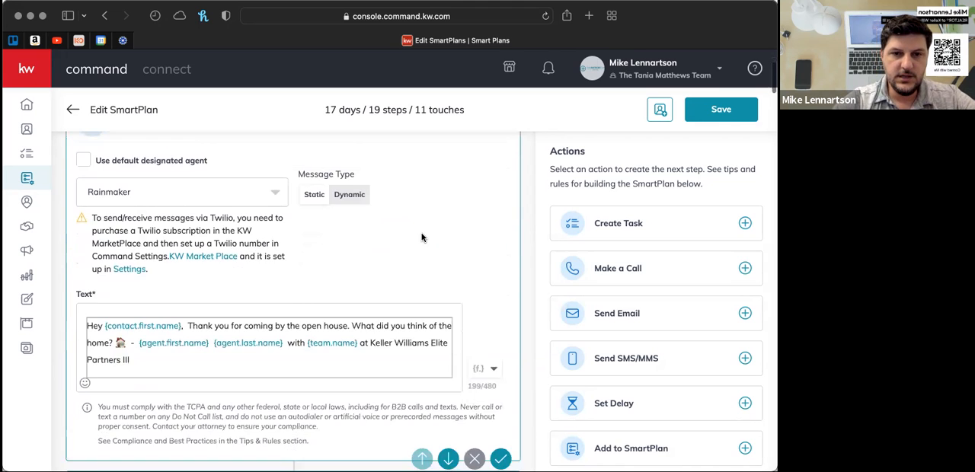
pyautogui.scroll(-10, 422, 237)
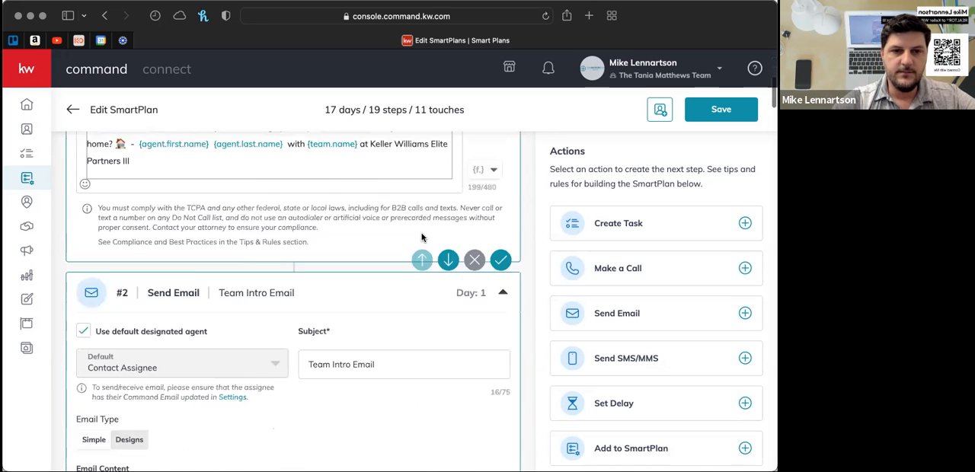
pyautogui.scroll(-2, 422, 238)
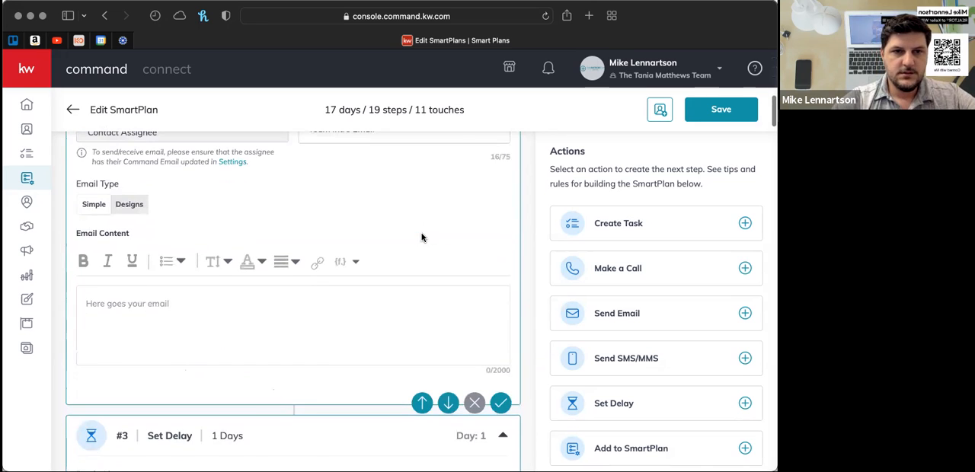
pyautogui.scroll(17, 422, 238)
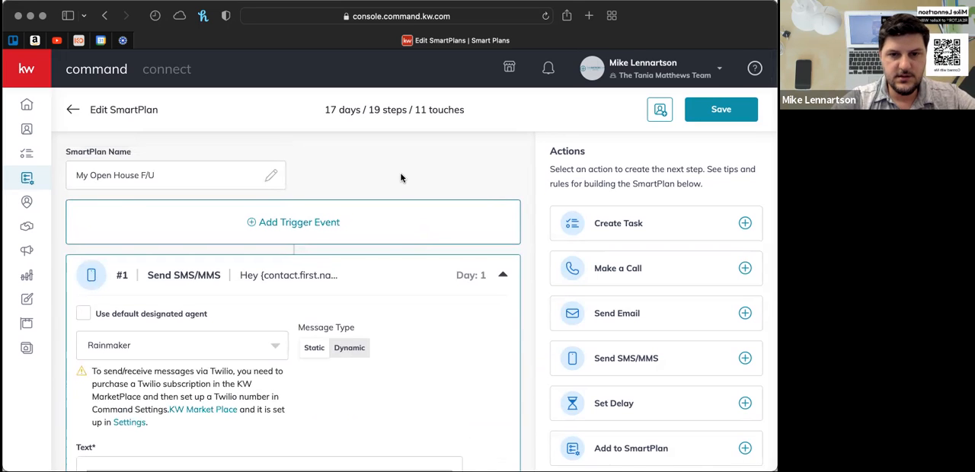
pyautogui.scroll(-1, 401, 178)
pyautogui.scroll(1, 401, 177)
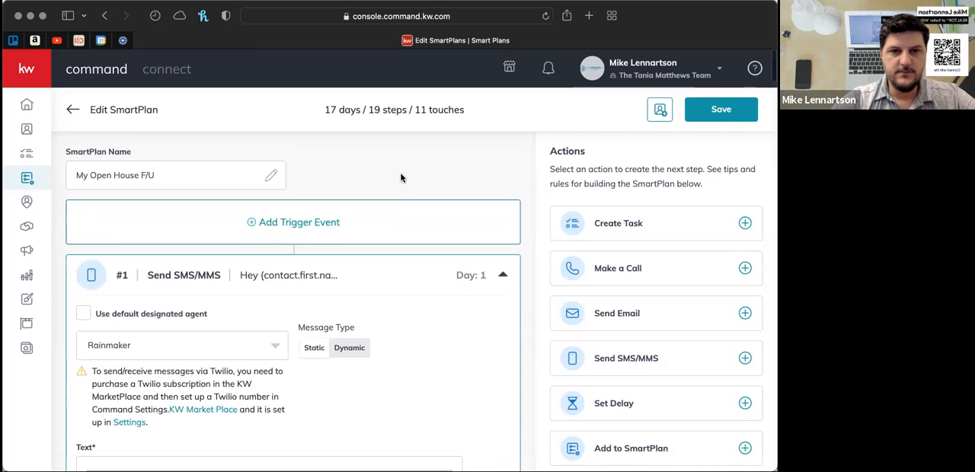
pyautogui.scroll(-3, 400, 177)
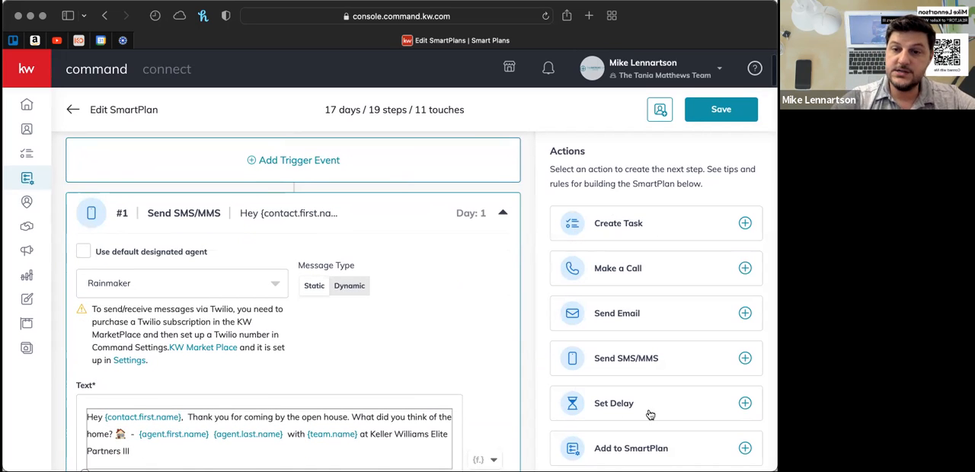
pyautogui.scroll(-4, 700, 379)
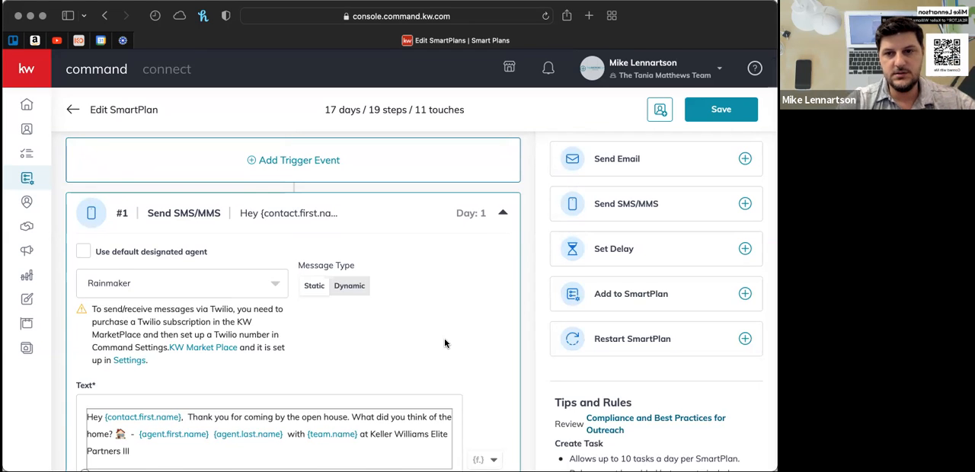
# - Review the open house plan's sequence from step #1 through #7, including its text, email, call tasks and the delays between them
pyautogui.scroll(-6, 446, 343)
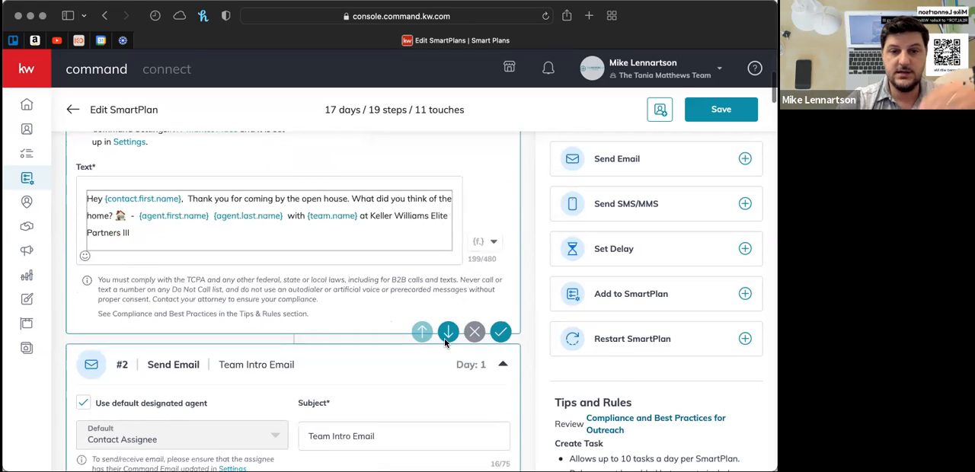
pyautogui.scroll(-10, 446, 343)
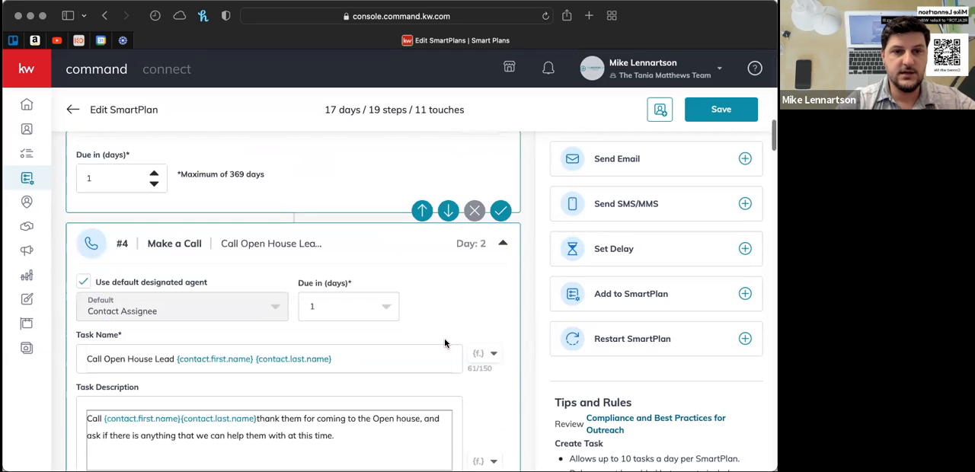
pyautogui.scroll(-5, 442, 370)
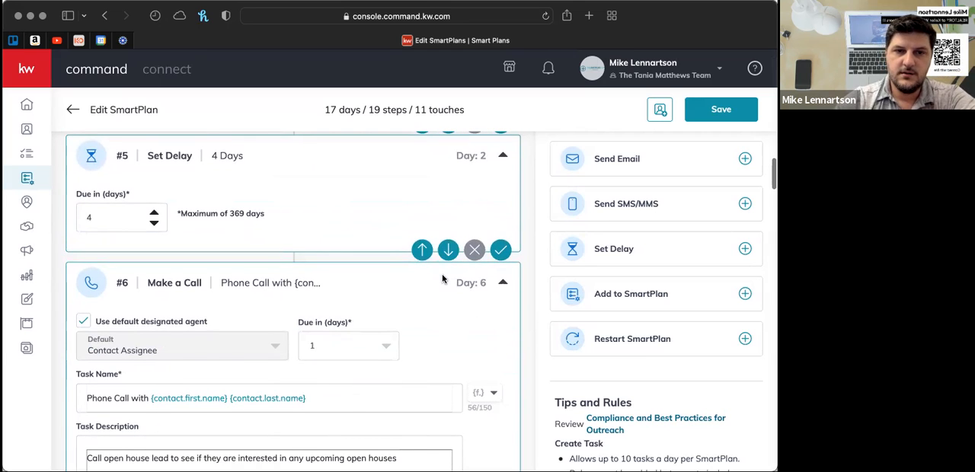
pyautogui.scroll(-7, 442, 279)
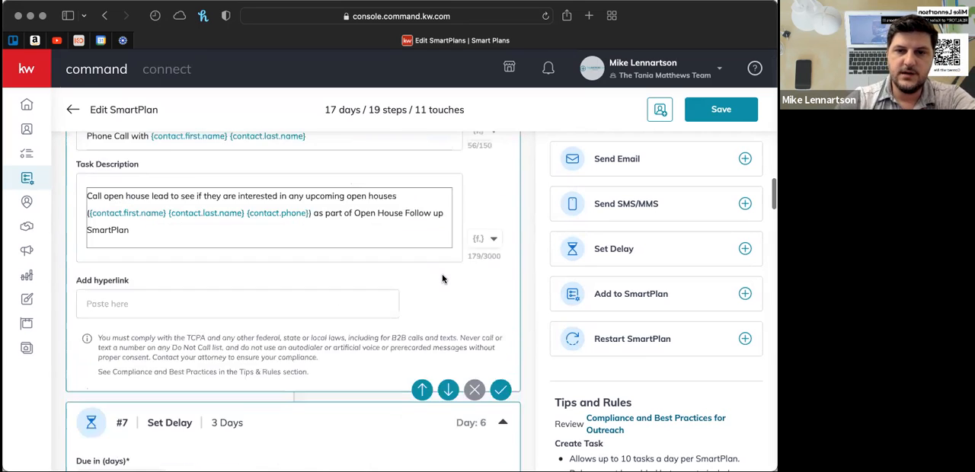
pyautogui.scroll(-3, 443, 279)
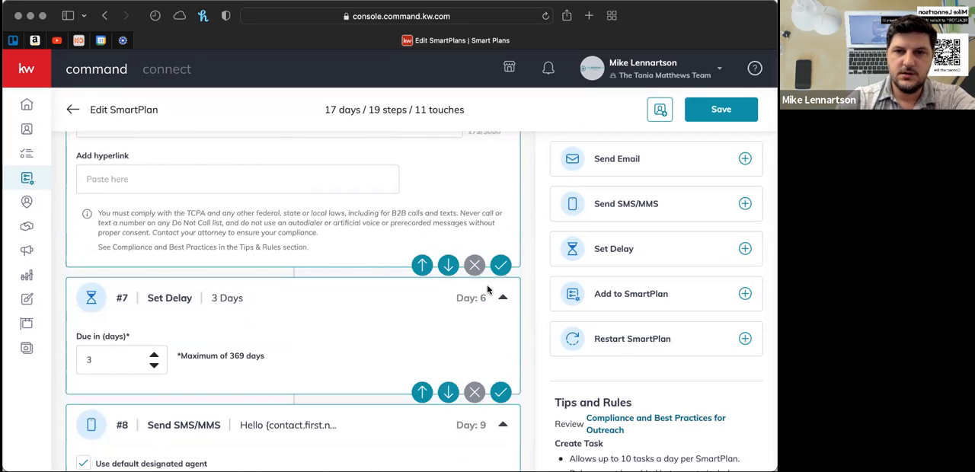
pyautogui.scroll(18, 487, 289)
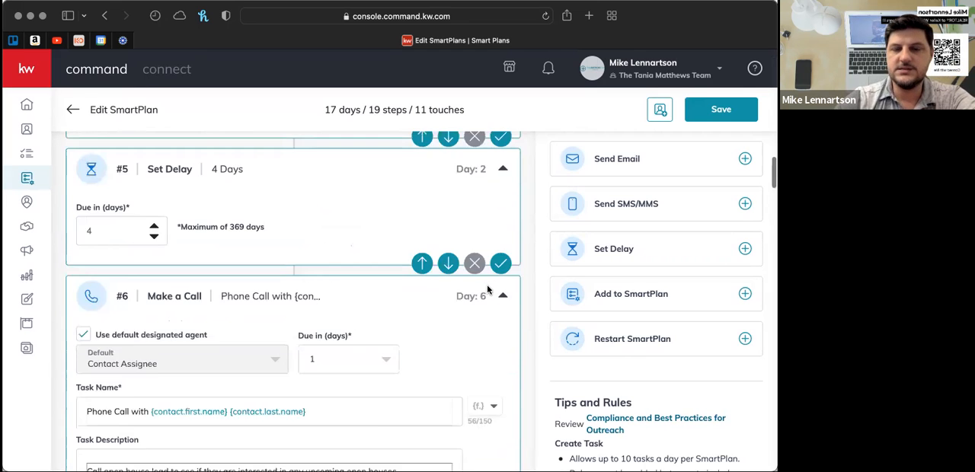
pyautogui.scroll(20, 487, 289)
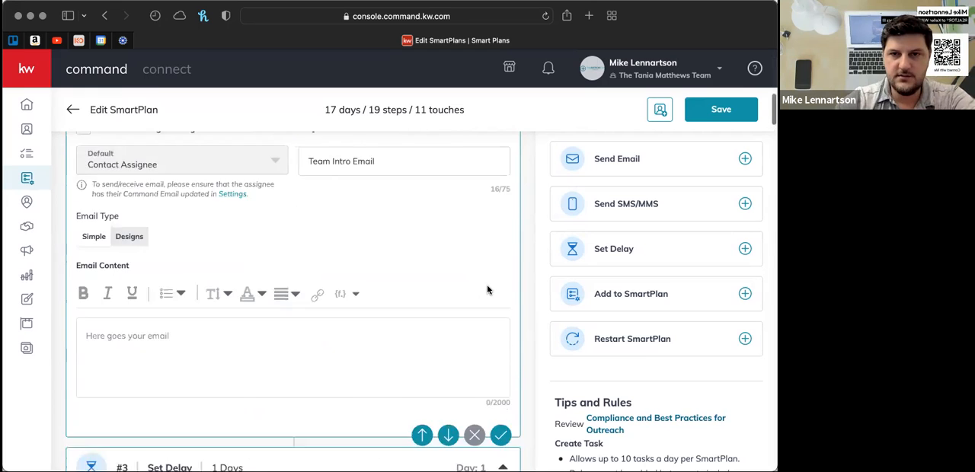
pyautogui.scroll(10, 487, 290)
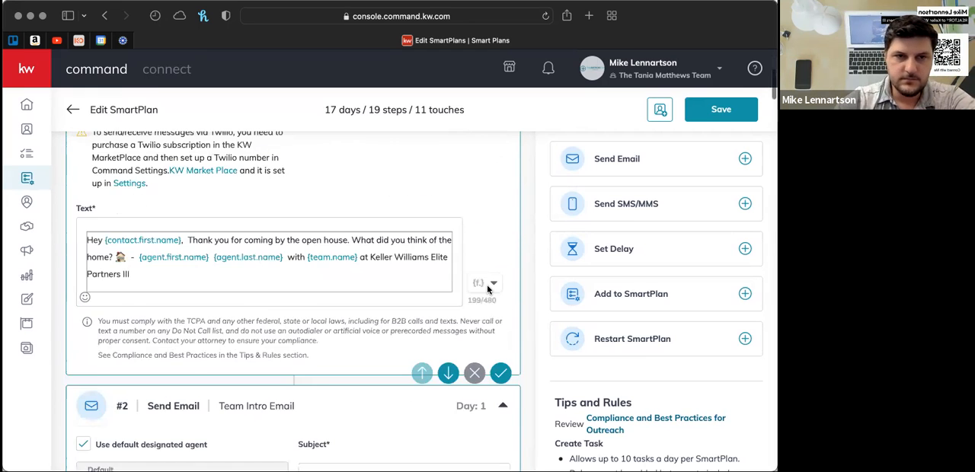
pyautogui.scroll(2, 487, 290)
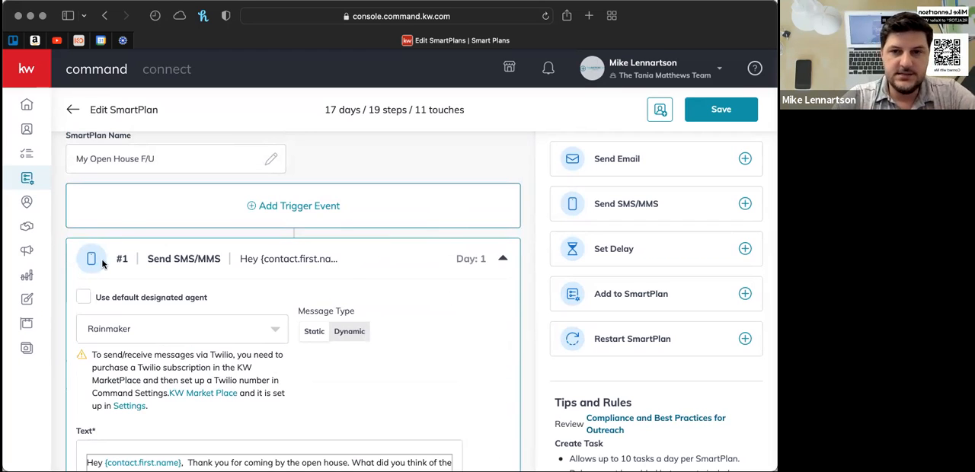
# - Collapse the details of steps #1 to #4 of the open house plan, from the first SMS to the first call
pyautogui.click(504, 263)
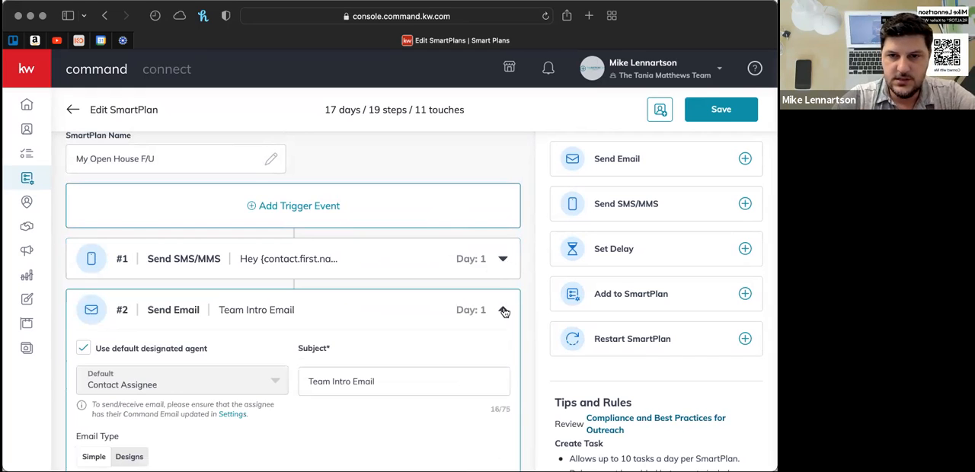
pyautogui.click(503, 311)
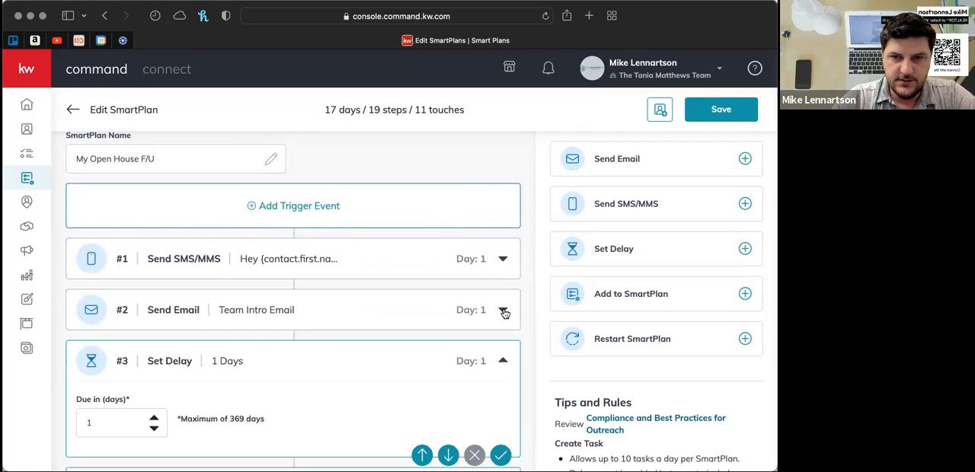
pyautogui.scroll(-3, 503, 312)
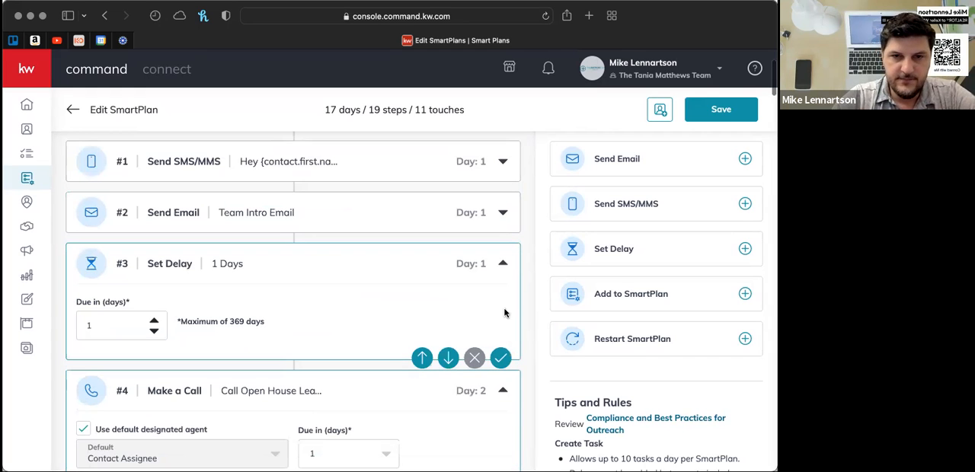
pyautogui.click(503, 265)
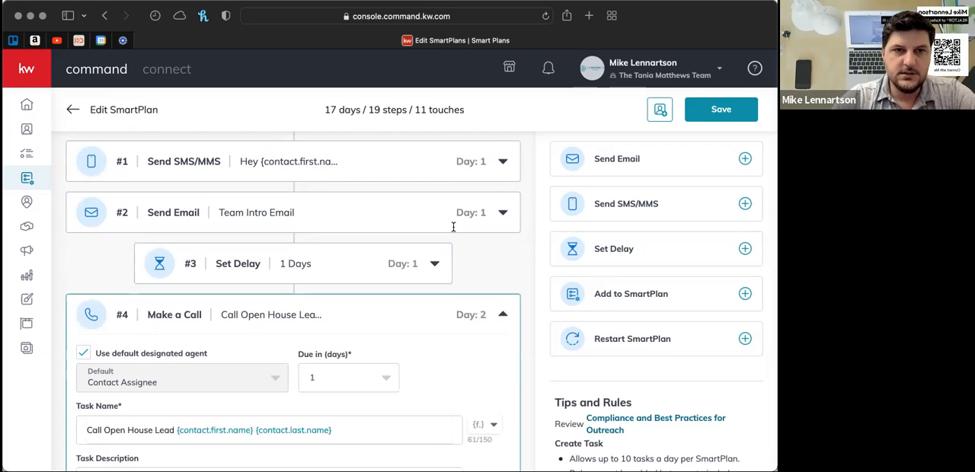
pyautogui.scroll(2, 275, 169)
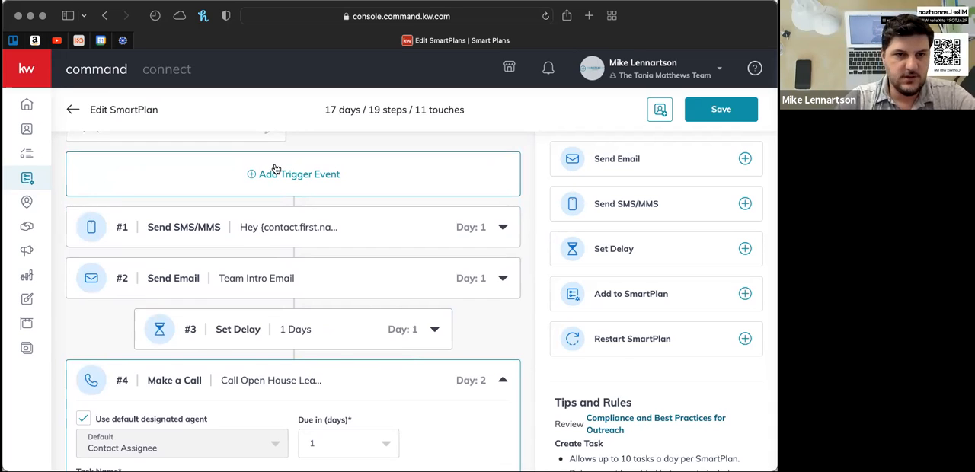
pyautogui.click(503, 380)
# - Collapse the details of steps #5 to #8, covering two delays, the second phone call and the next SMS
pyautogui.scroll(-2, 503, 378)
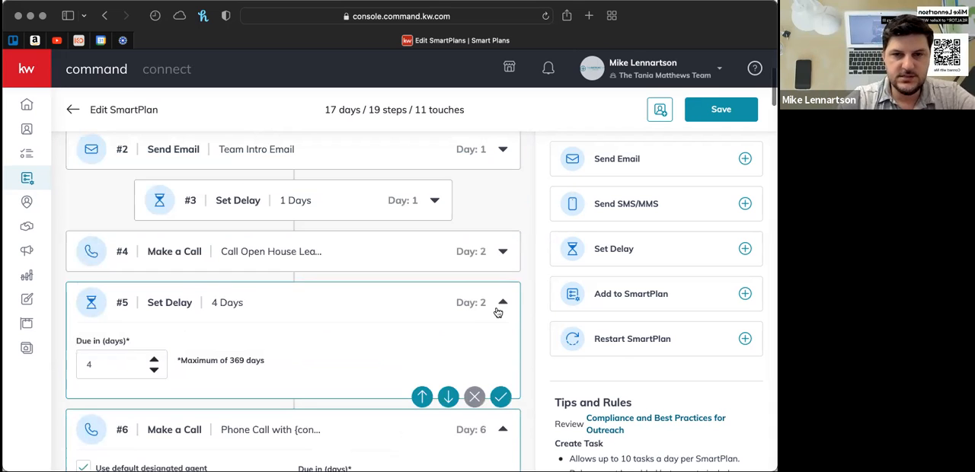
pyautogui.scroll(-2, 502, 306)
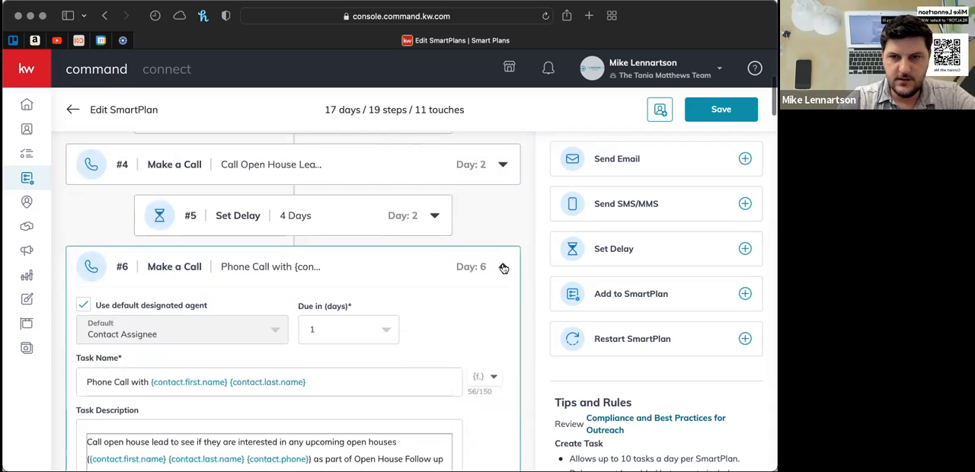
pyautogui.click(504, 269)
pyautogui.scroll(-2, 505, 259)
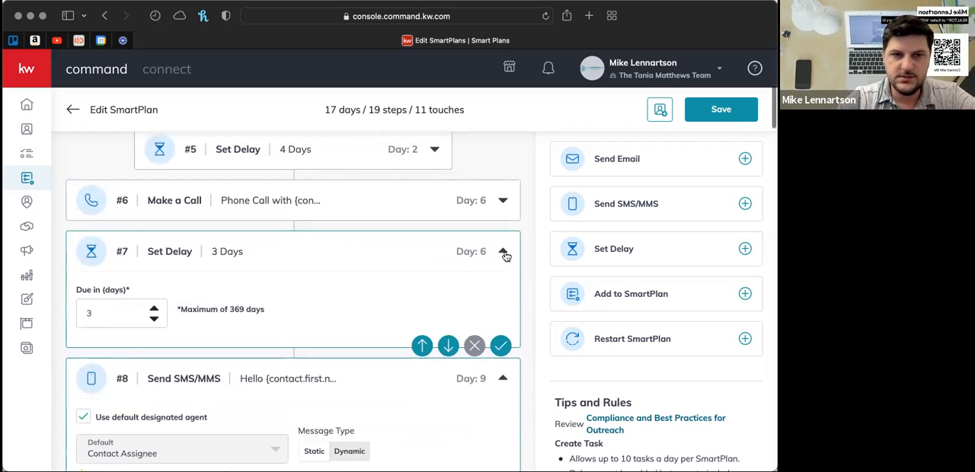
pyautogui.click(504, 253)
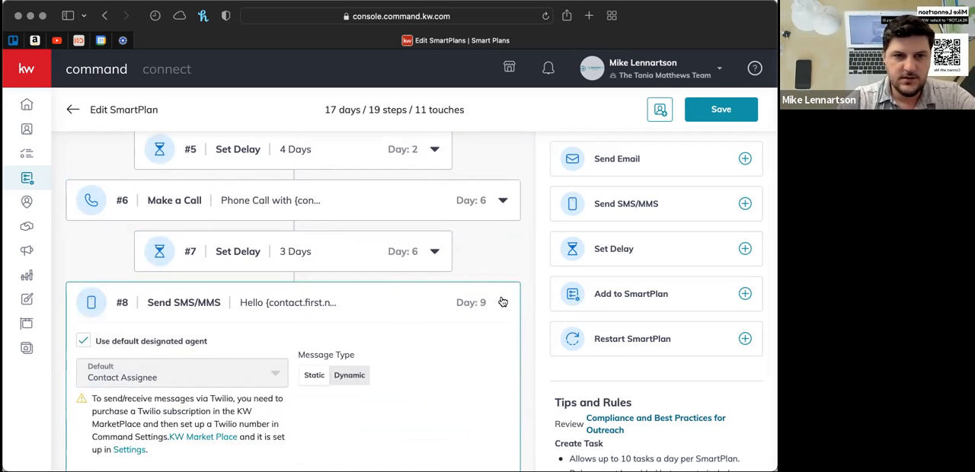
pyautogui.click(503, 303)
# - Collapse the details of steps #9 to #12, covering the next two delays and two SMS messages
pyautogui.click(505, 354)
pyautogui.scroll(-3, 505, 352)
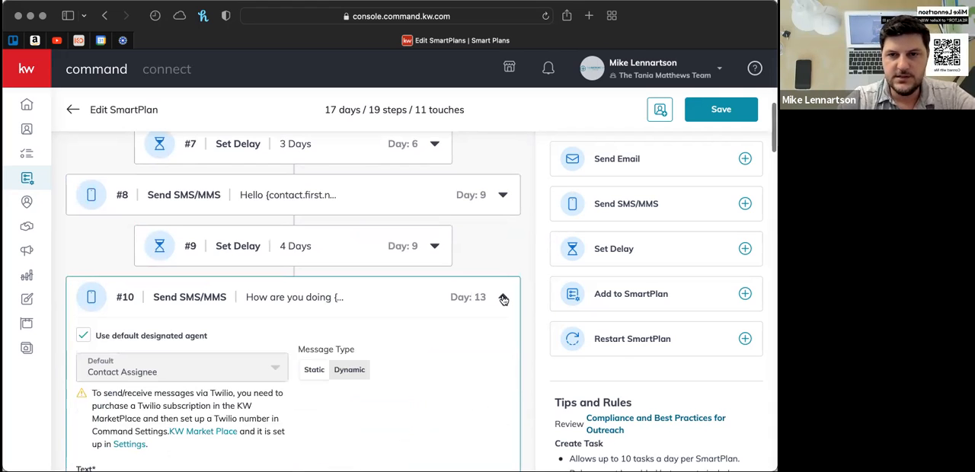
pyautogui.click(503, 299)
pyautogui.scroll(-2, 503, 302)
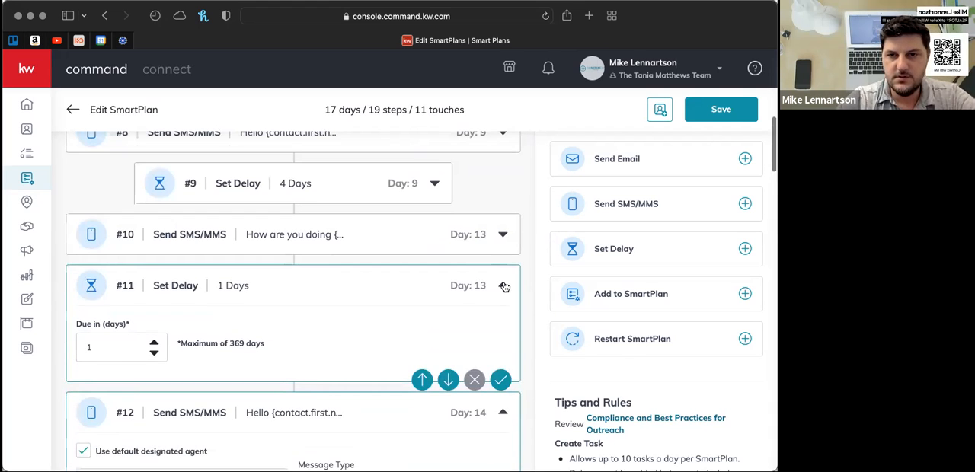
pyautogui.click(504, 287)
pyautogui.click(505, 338)
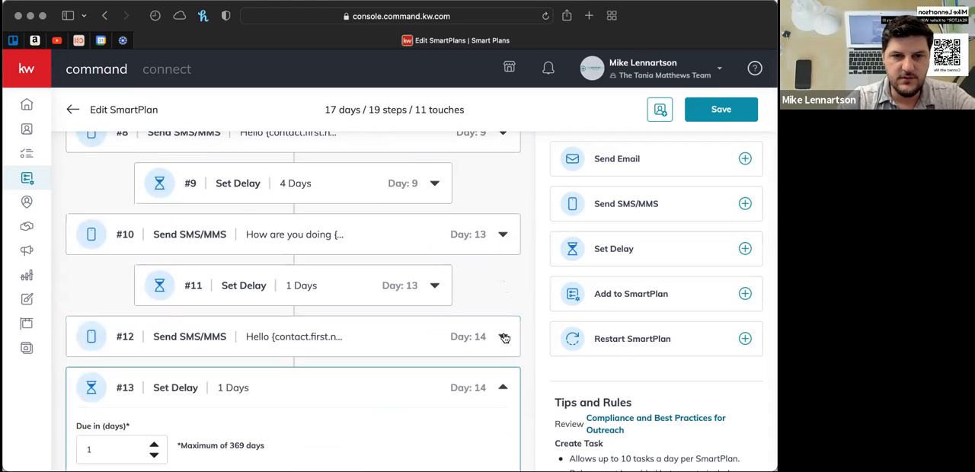
# - Collapse the details of steps #13 to #16, covering two delays and two SMS messages
pyautogui.scroll(-2, 503, 316)
pyautogui.click(503, 315)
pyautogui.scroll(-2, 503, 305)
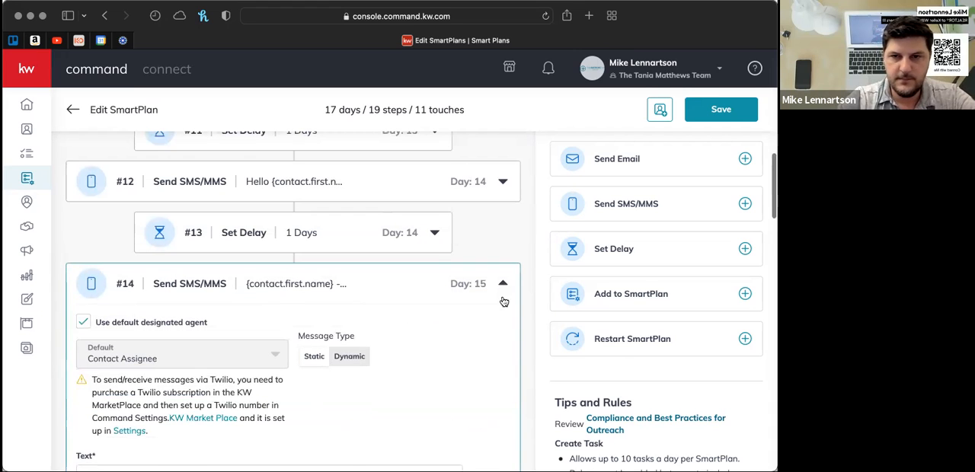
pyautogui.click(503, 286)
pyautogui.scroll(-2, 504, 286)
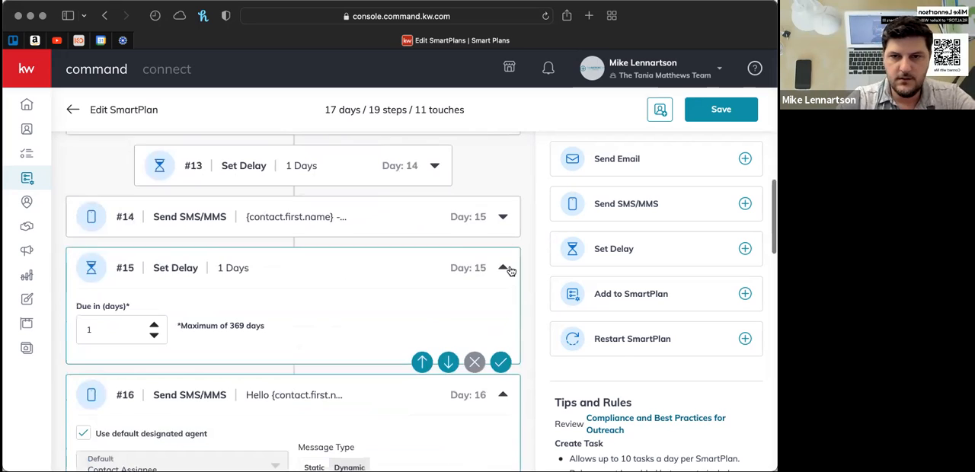
pyautogui.click(503, 268)
pyautogui.click(504, 319)
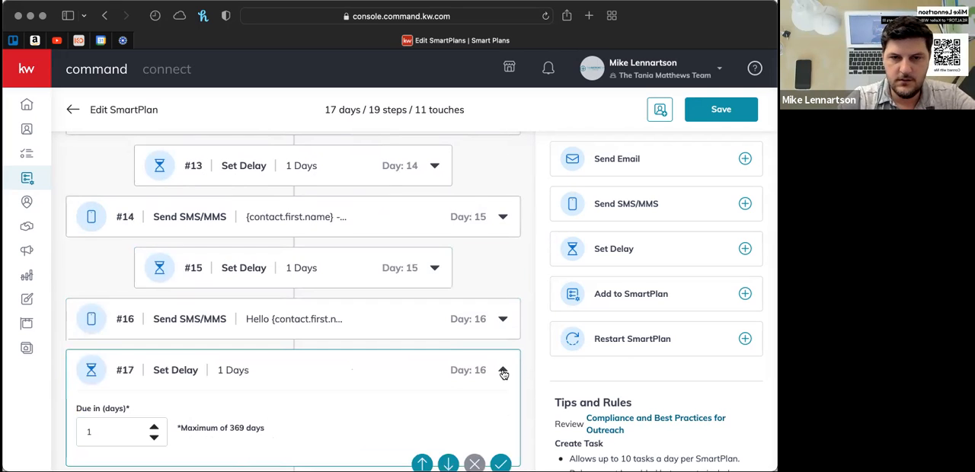
# - Collapse the details of steps #17 to #19, covering the last delay, the Bi Weekly Neighborhood Nurture task and the final call
pyautogui.click(504, 373)
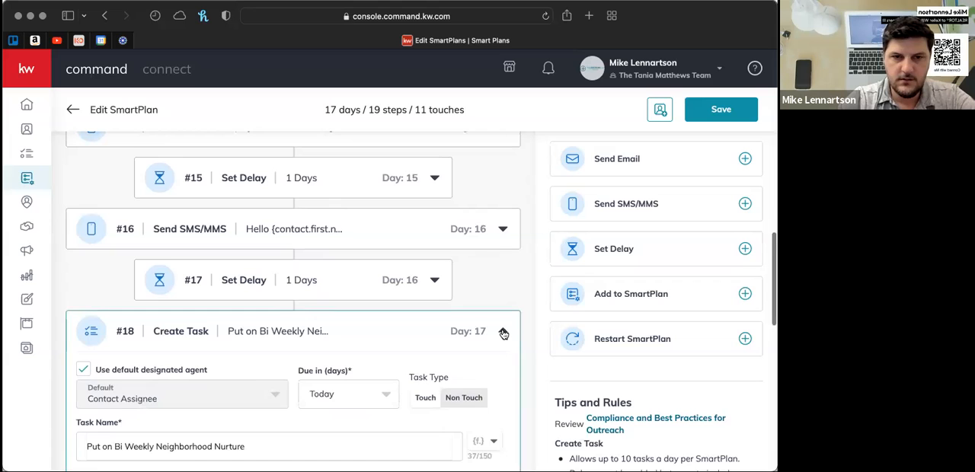
pyautogui.click(504, 334)
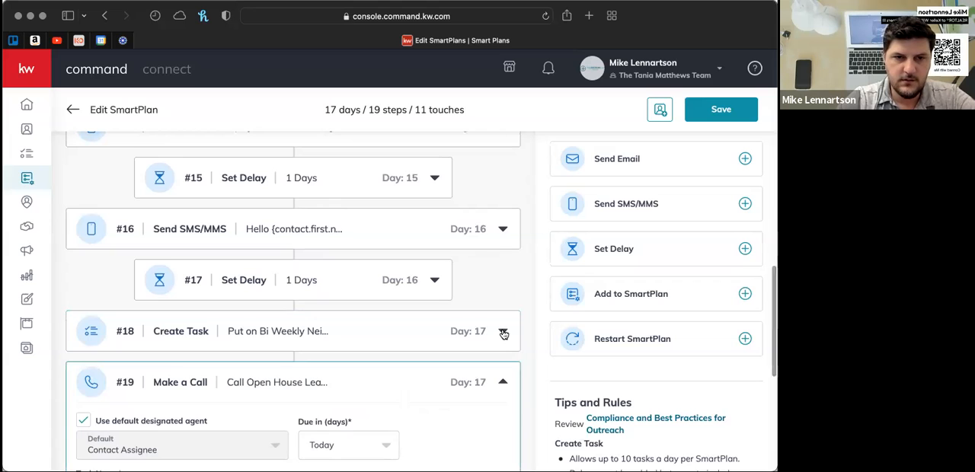
pyautogui.click(503, 382)
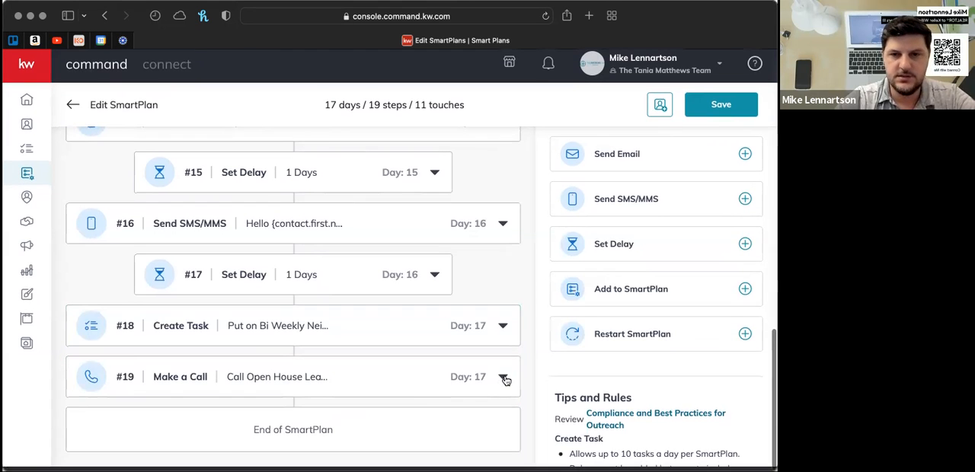
# - Examine the plan's day 1 SMS and email steps, and view the trigger event options without choosing one
pyautogui.scroll(15, 504, 381)
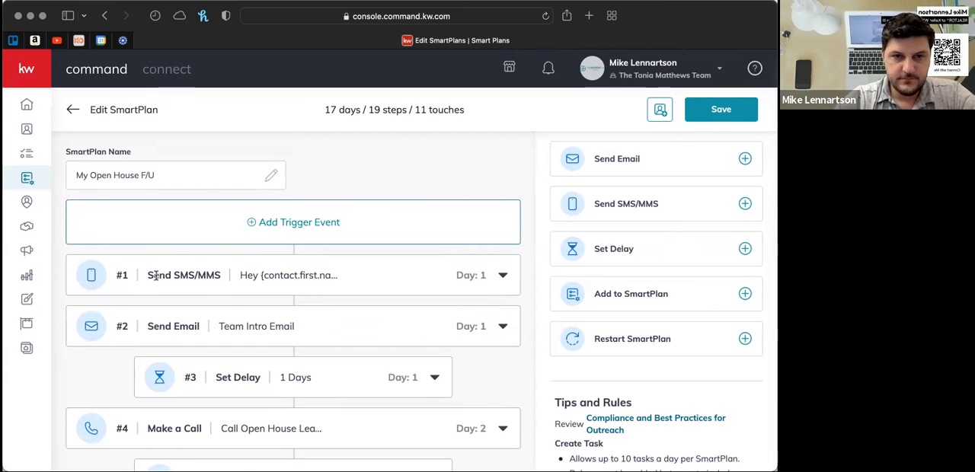
pyautogui.moveTo(146, 276); pyautogui.dragTo(223, 277)
pyautogui.click(223, 277)
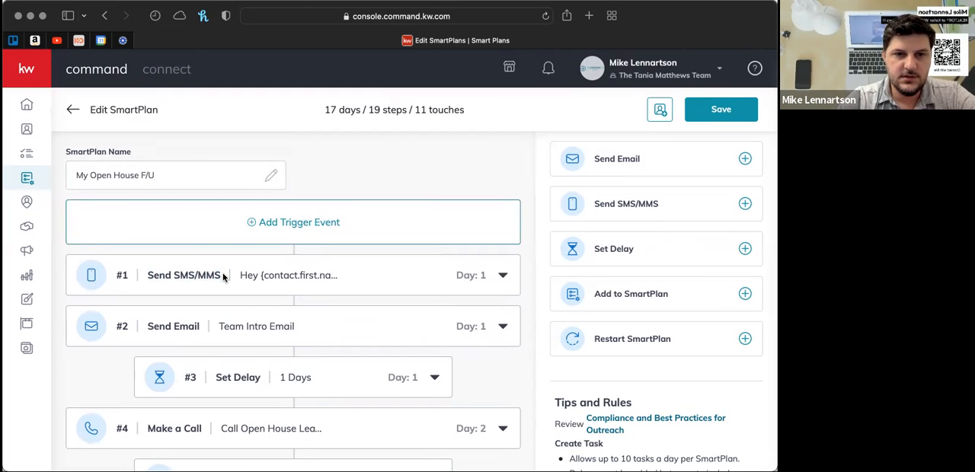
pyautogui.moveTo(147, 327); pyautogui.dragTo(204, 324)
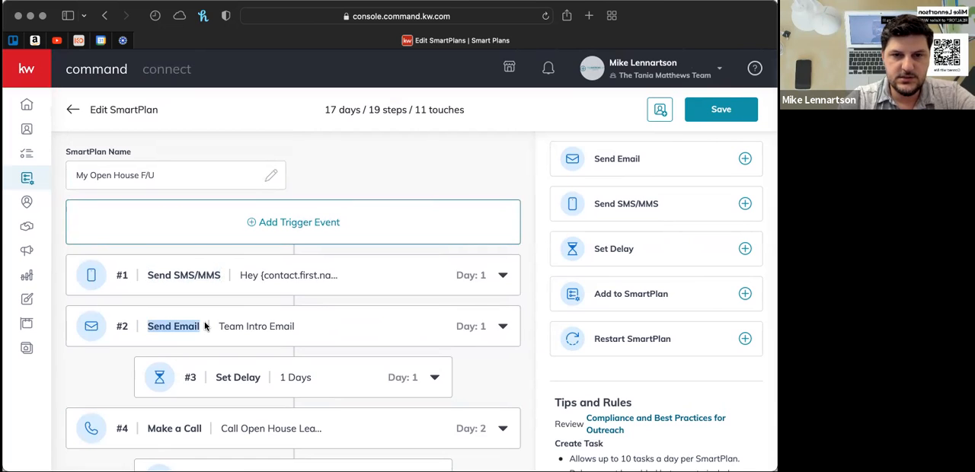
pyautogui.click(299, 302)
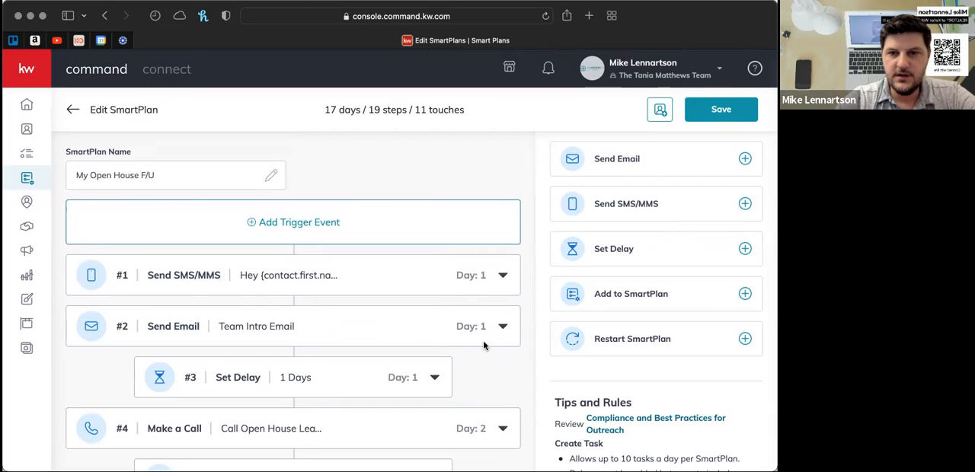
pyautogui.click(296, 227)
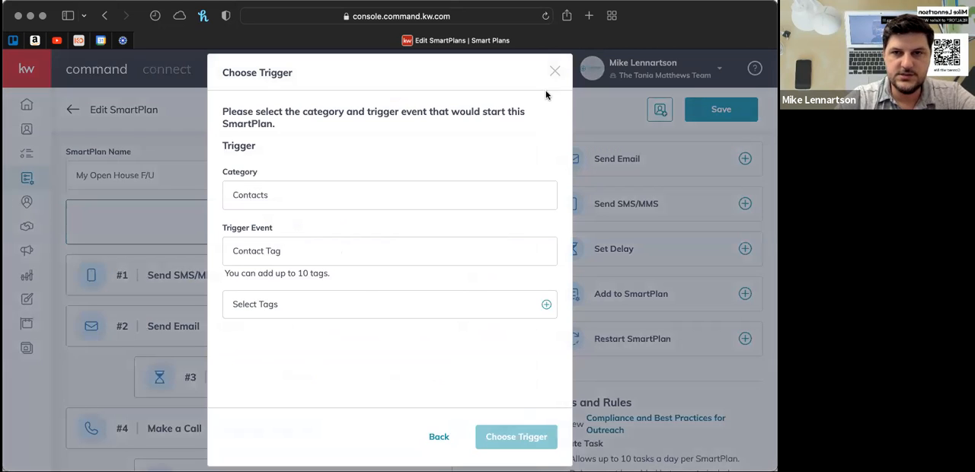
pyautogui.click(554, 72)
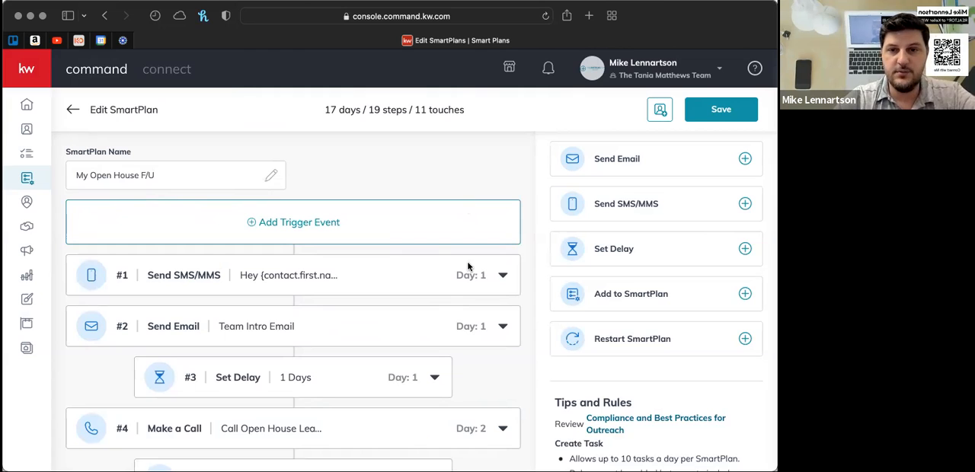
# - Check the delay setting in step #3, between the Team Intro Email and the first open house call
pyautogui.scroll(-1, 471, 276)
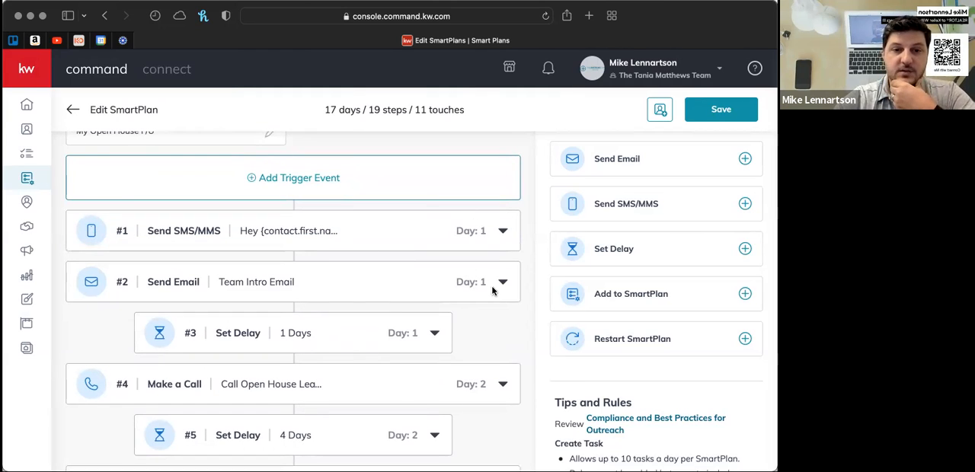
pyautogui.scroll(-2, 504, 319)
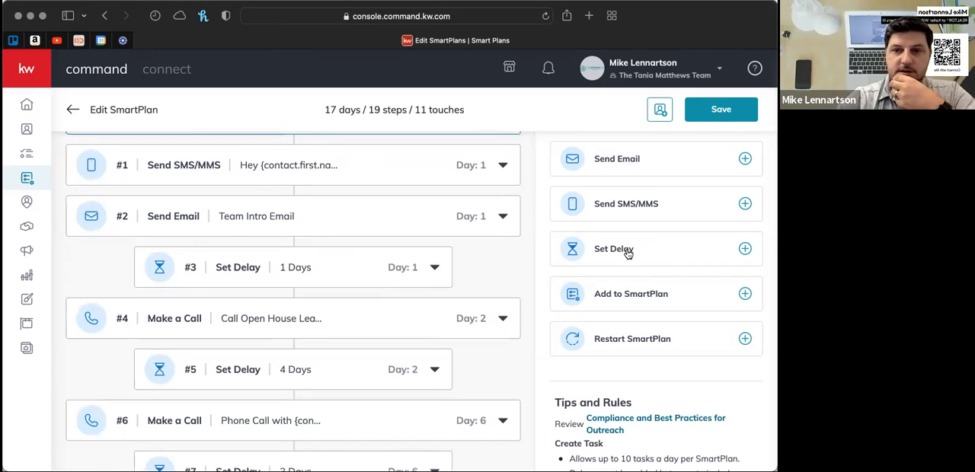
pyautogui.click(435, 272)
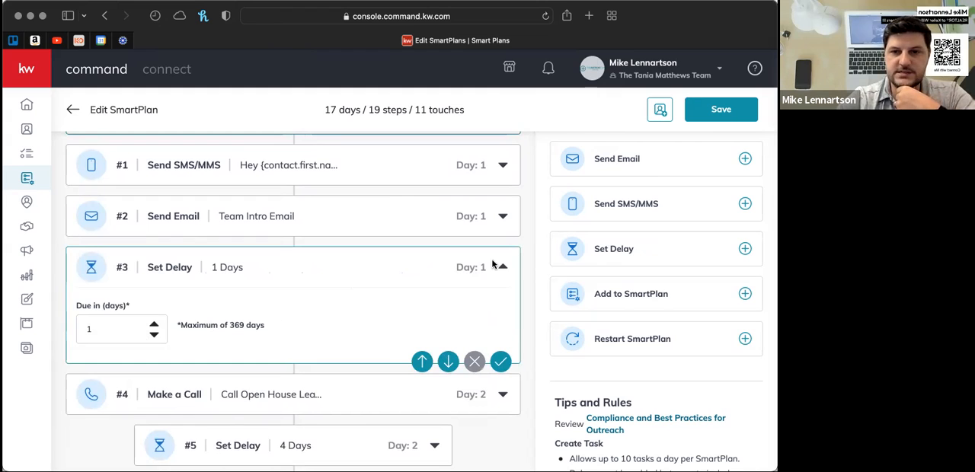
pyautogui.click(503, 268)
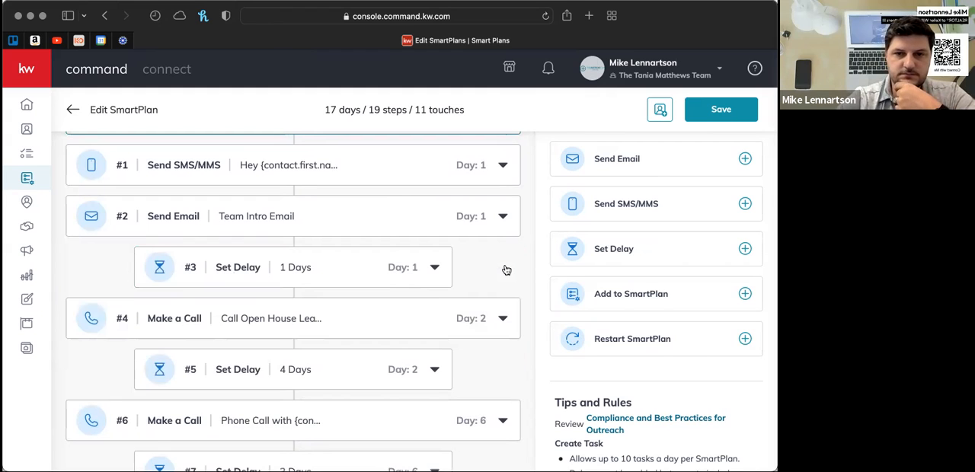
pyautogui.scroll(-2, 506, 270)
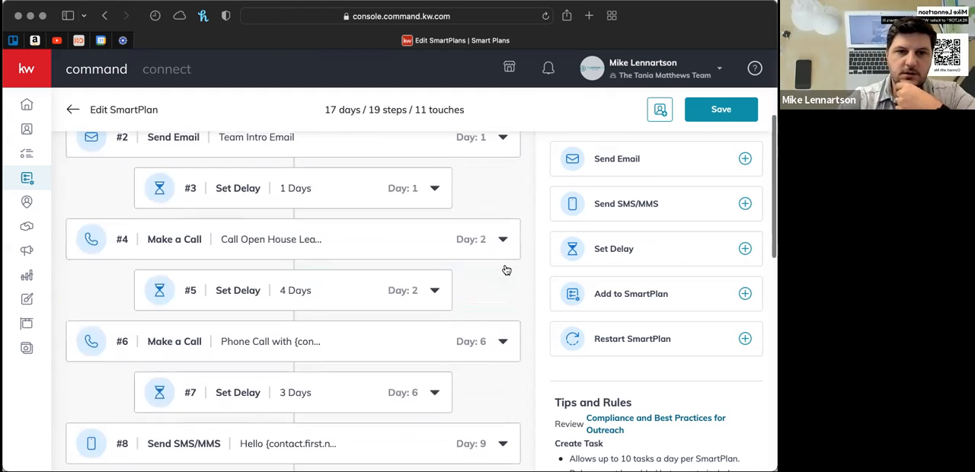
pyautogui.scroll(2, 505, 269)
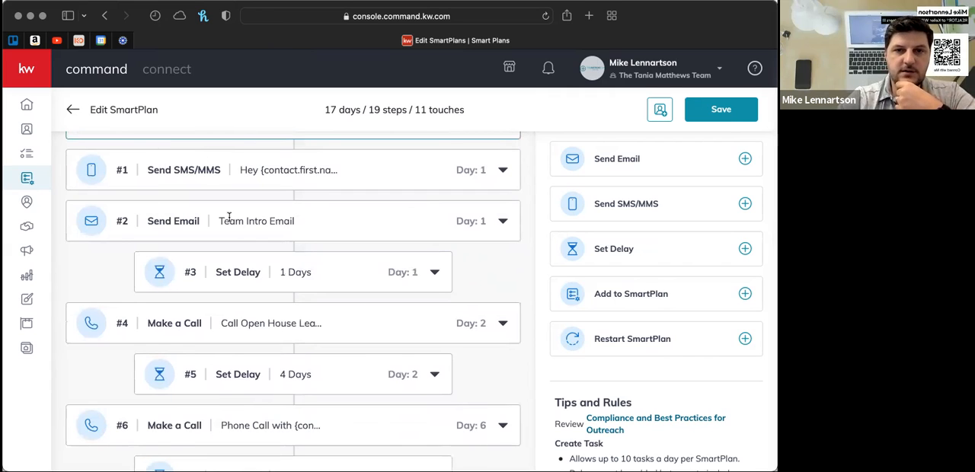
pyautogui.scroll(2, 229, 218)
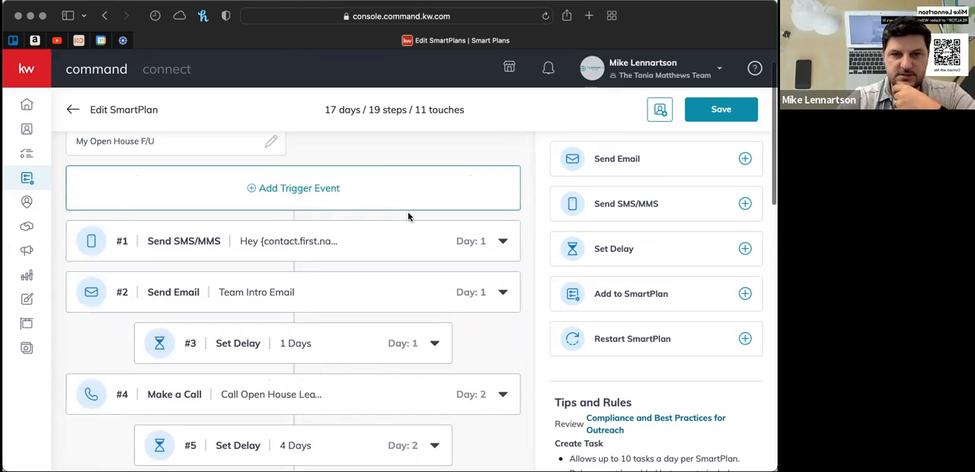
# - Examine the collapsed sequence from step #2 through #19, following its calls, SMS messages, delays, final task and closing call
pyautogui.scroll(-3, 408, 215)
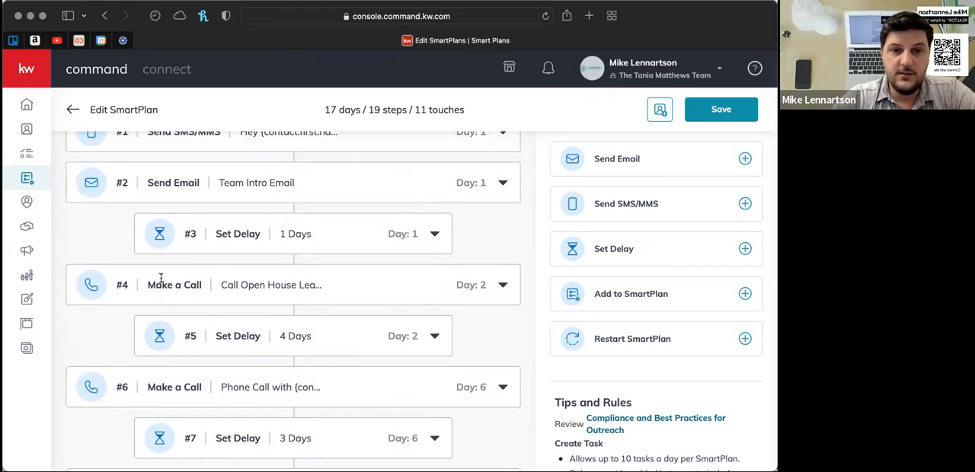
pyautogui.scroll(-2, 307, 284)
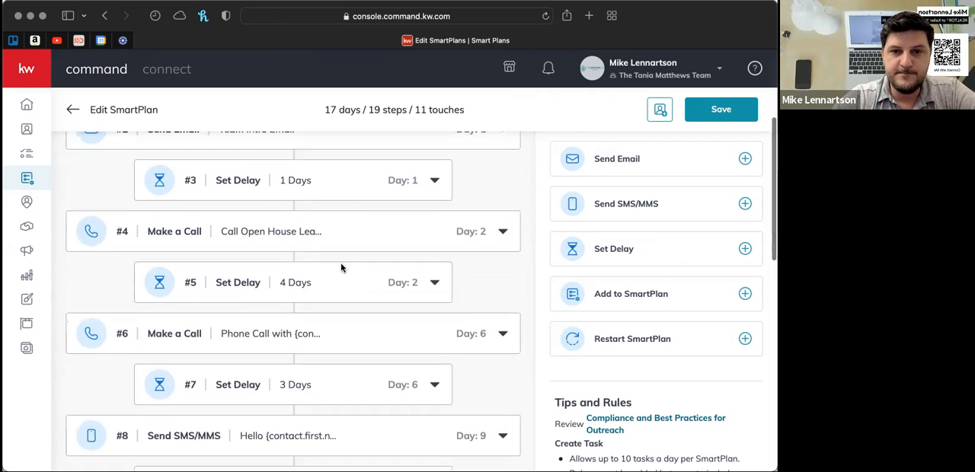
pyautogui.scroll(-2, 313, 310)
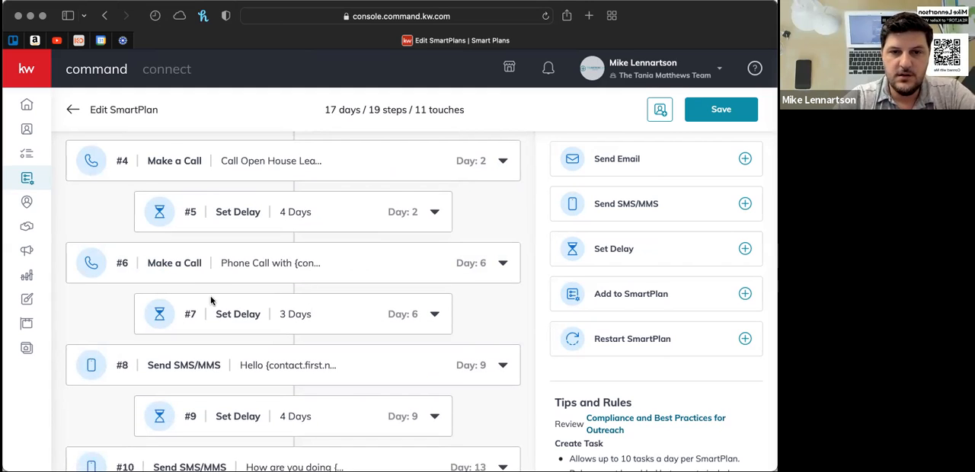
pyautogui.scroll(-2, 286, 323)
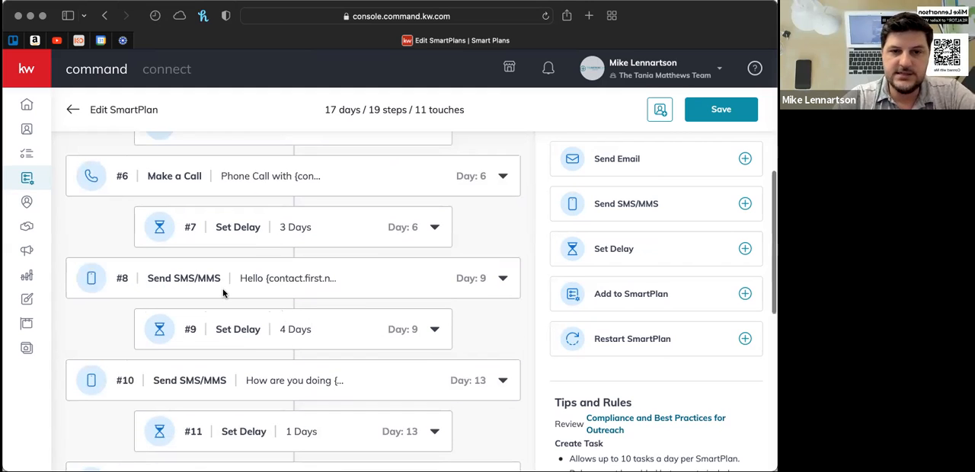
pyautogui.scroll(-2, 261, 320)
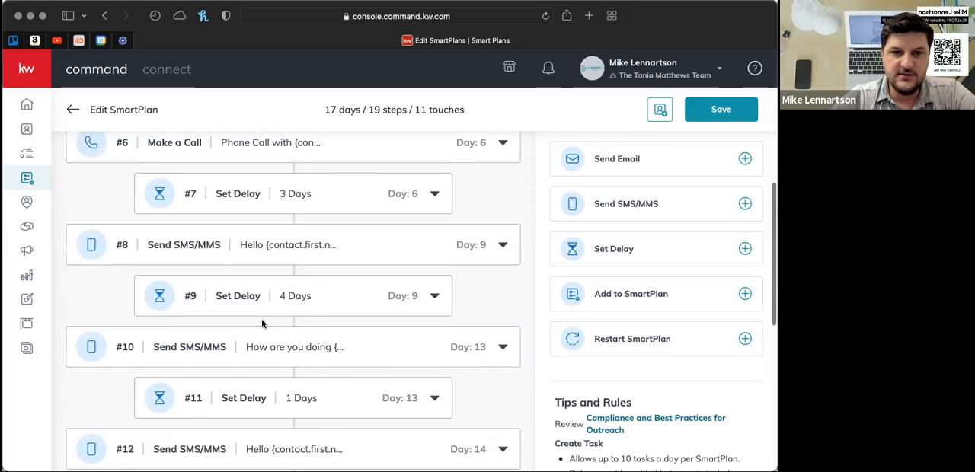
pyautogui.scroll(-2, 214, 336)
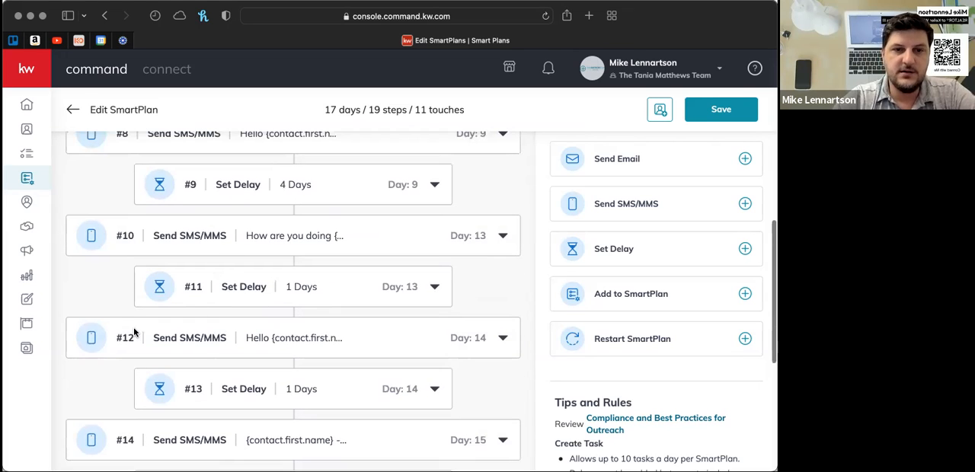
pyautogui.scroll(-2, 233, 361)
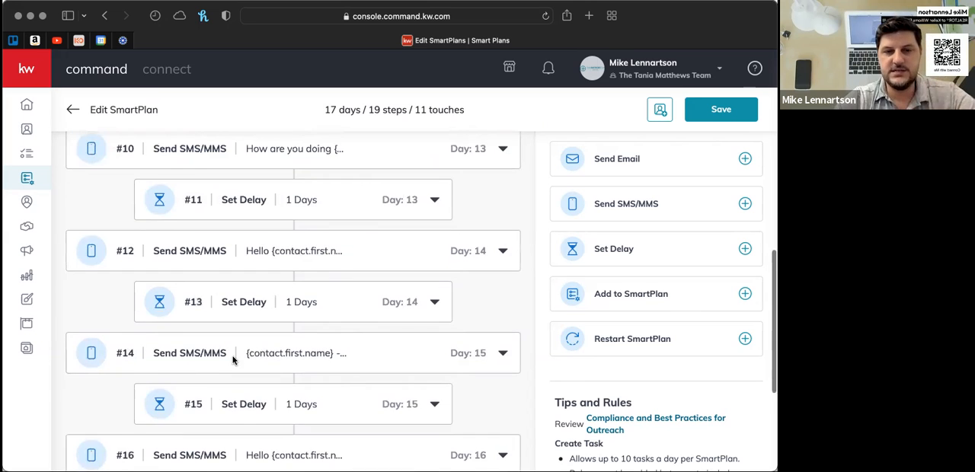
pyautogui.scroll(-3, 233, 360)
pyautogui.scroll(-2, 233, 360)
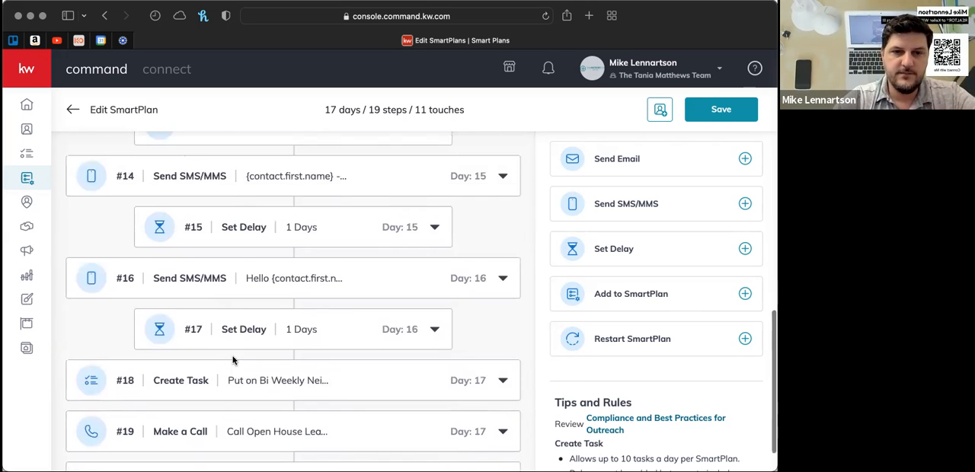
# - Add a Contacts trigger with the Contact Tag event, search the tags for "open" and select the open house lead tag
pyautogui.scroll(4, 233, 360)
pyautogui.scroll(10, 233, 360)
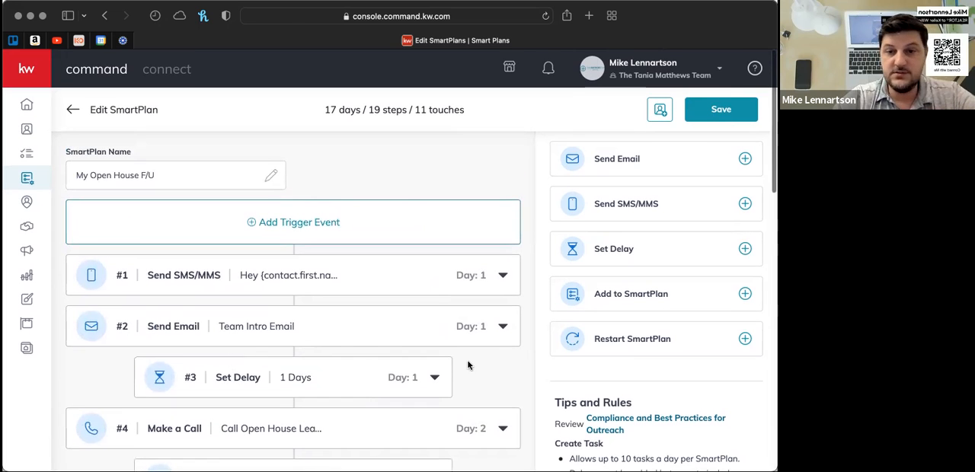
pyautogui.click(288, 222)
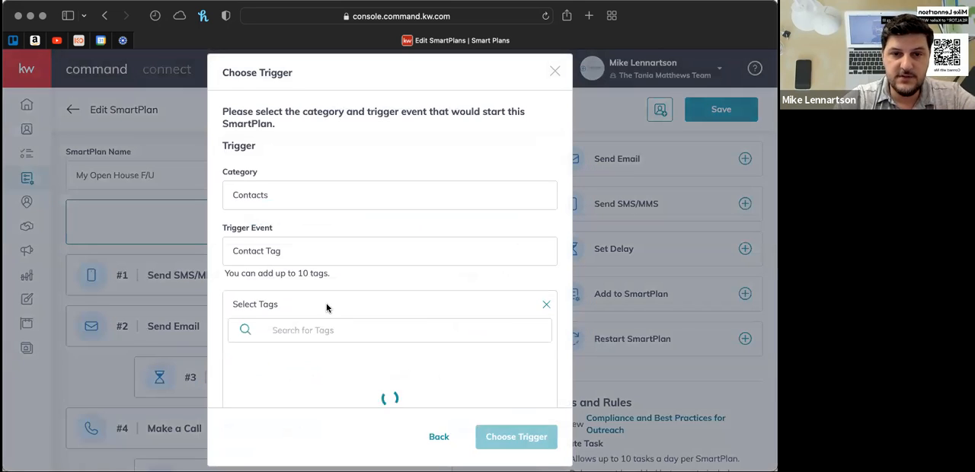
pyautogui.click(308, 336)
pyautogui.write('opo')
pyautogui.press('BackSpace')
pyautogui.write('en')
pyautogui.press('BackSpace')
pyautogui.press('BackSpace')
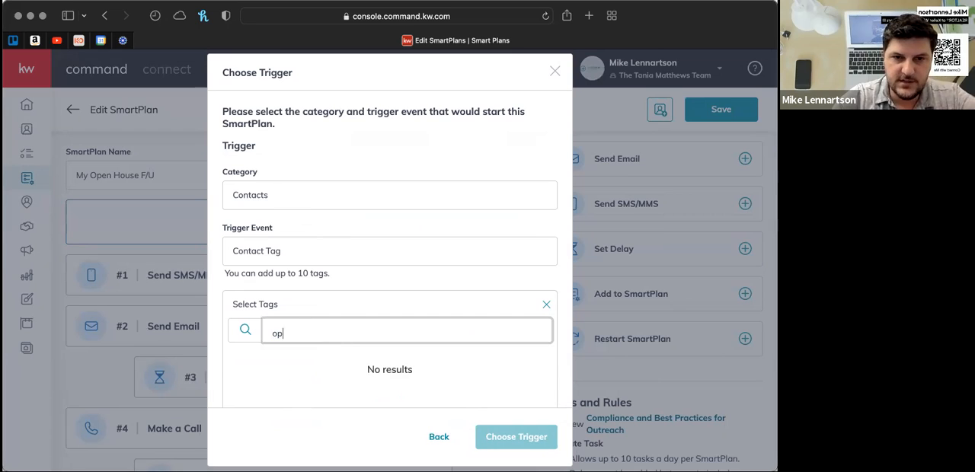
pyautogui.write('en')
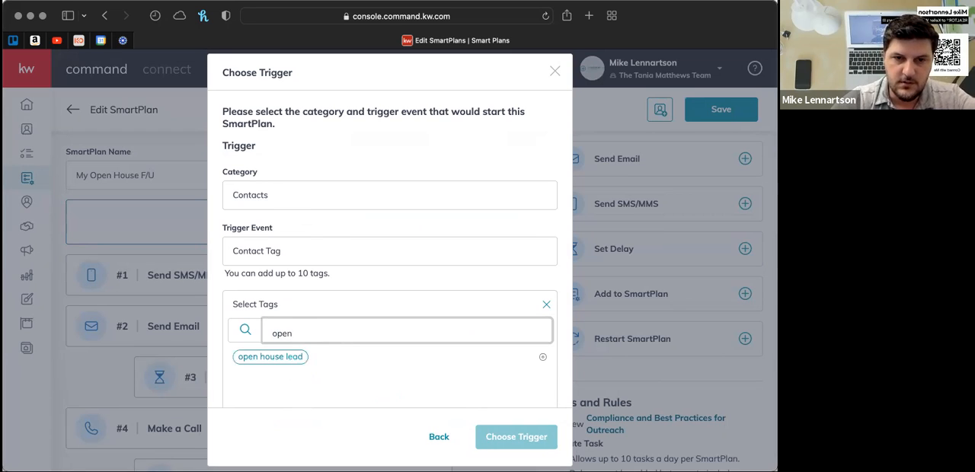
pyautogui.click(284, 356)
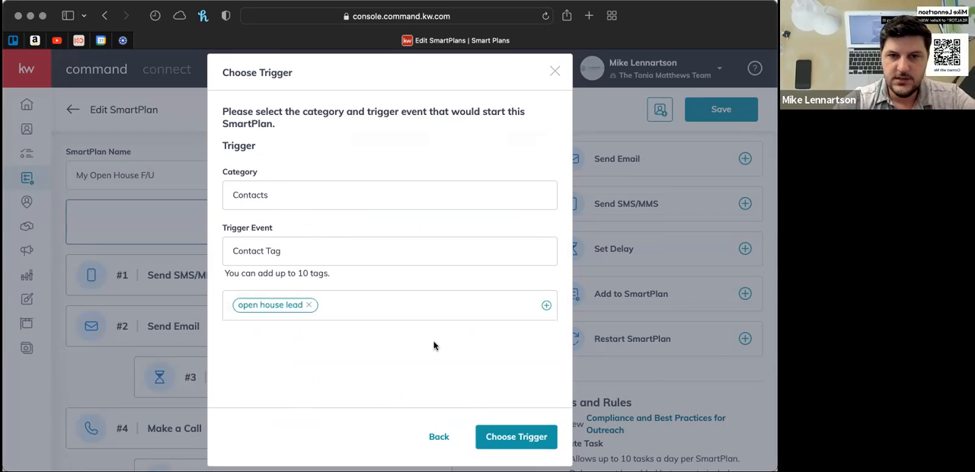
# - Apply and confirm the open house lead tag trigger for the My Open House F/U plan
pyautogui.scroll(-1, 435, 346)
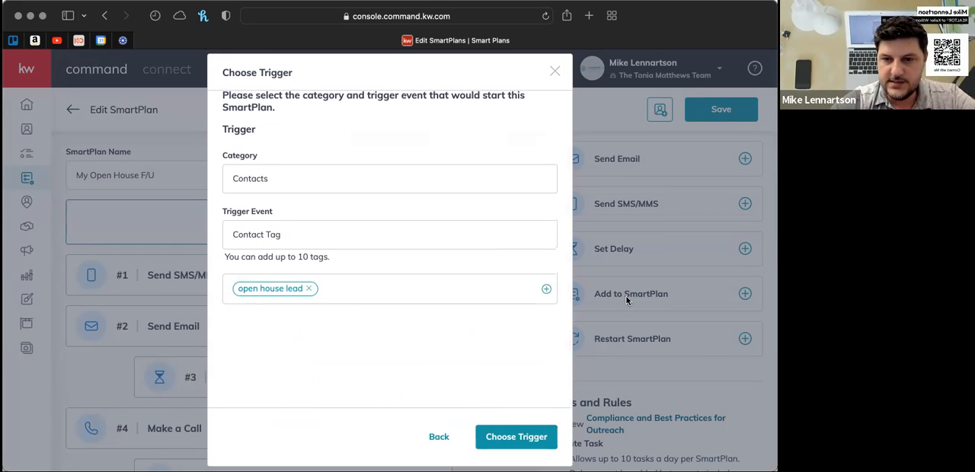
pyautogui.click(523, 437)
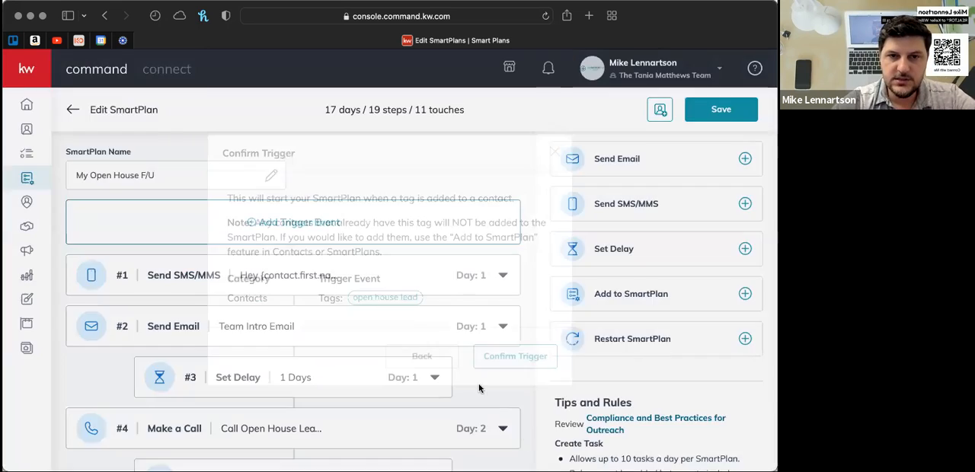
pyautogui.click(507, 360)
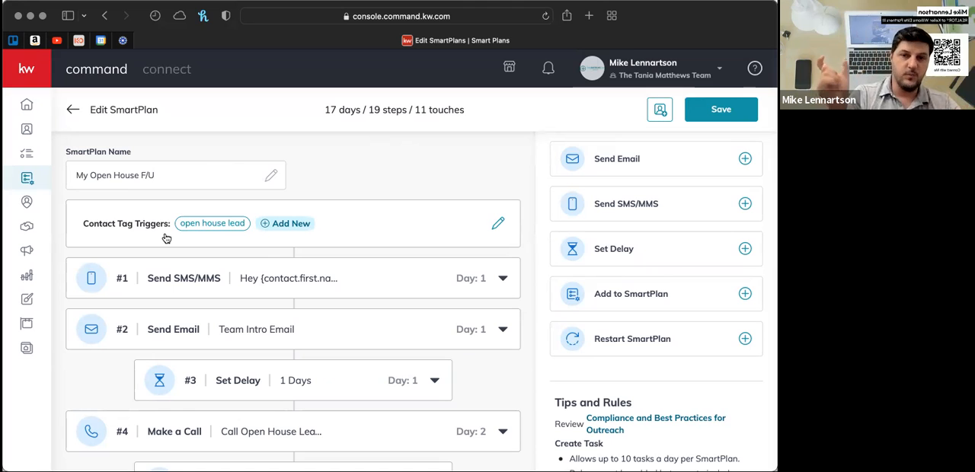
pyautogui.scroll(-1, 166, 239)
pyautogui.scroll(1, 166, 239)
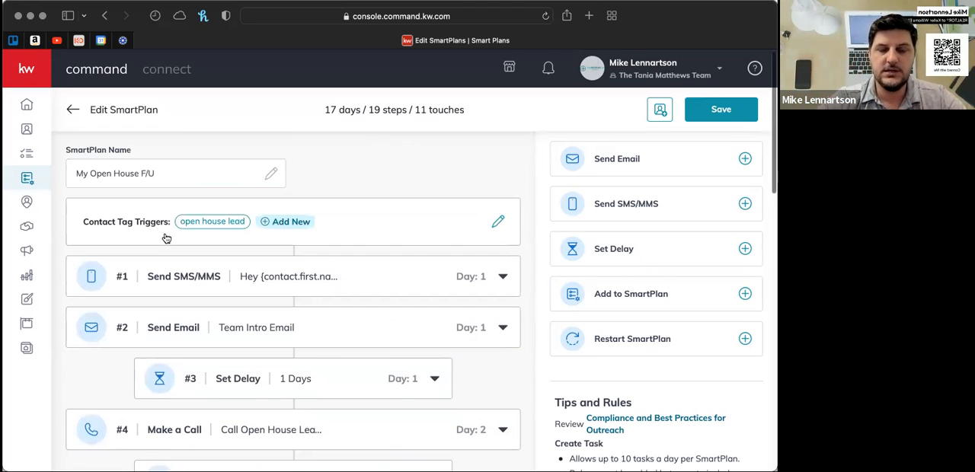
pyautogui.scroll(-2, 166, 239)
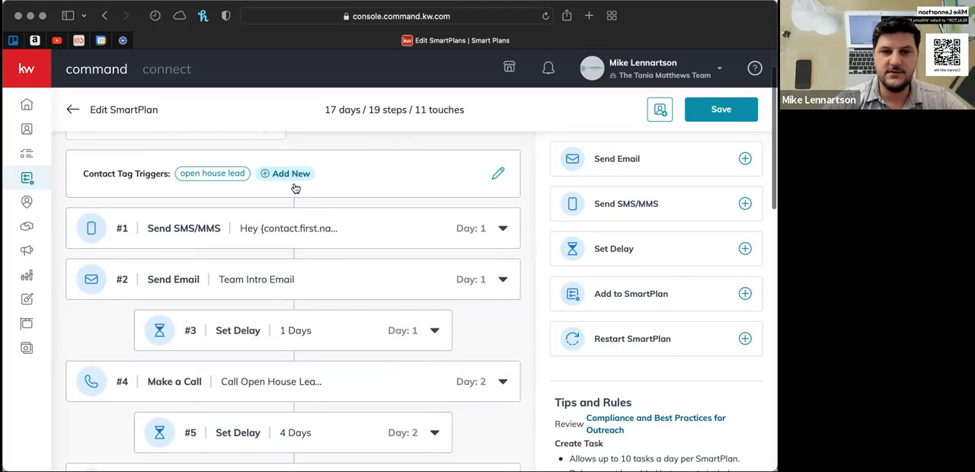
pyautogui.scroll(-1, 294, 188)
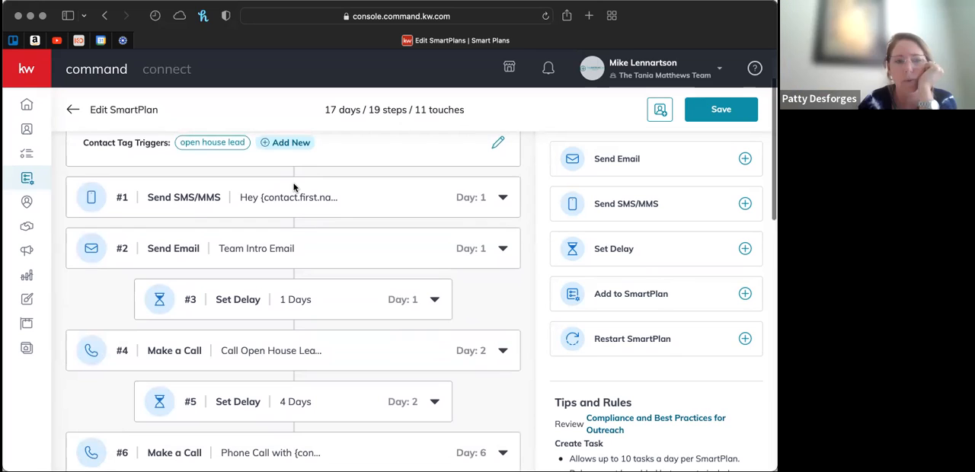
# - Expand the Send SMS/MMS step #1 and read its sender, message type and open house thank-you text
pyautogui.scroll(2, 341, 183)
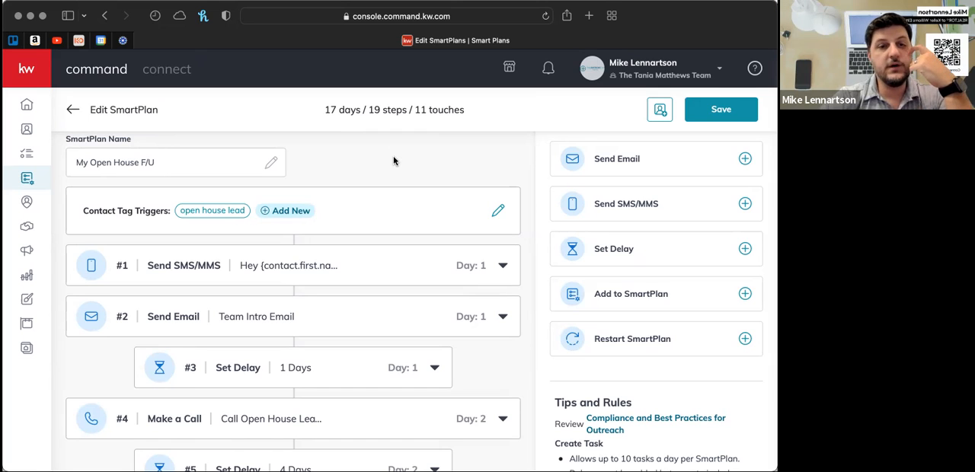
pyautogui.click(503, 266)
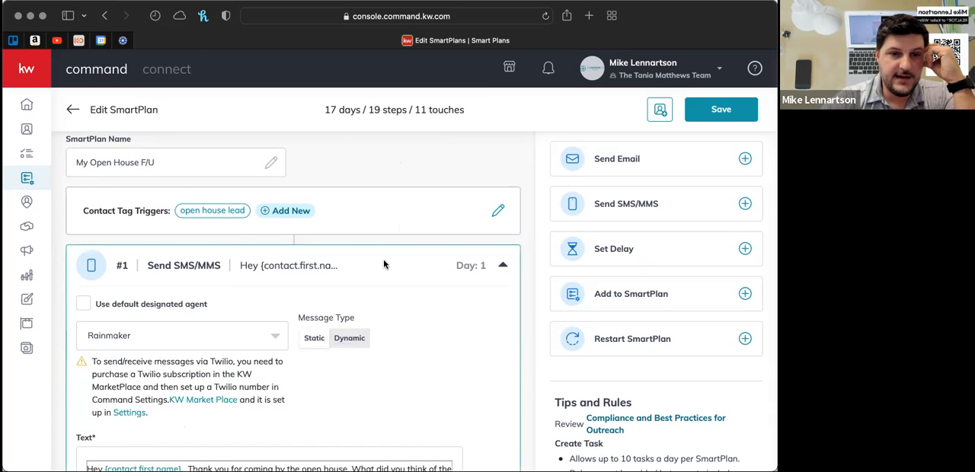
pyautogui.scroll(-3, 384, 266)
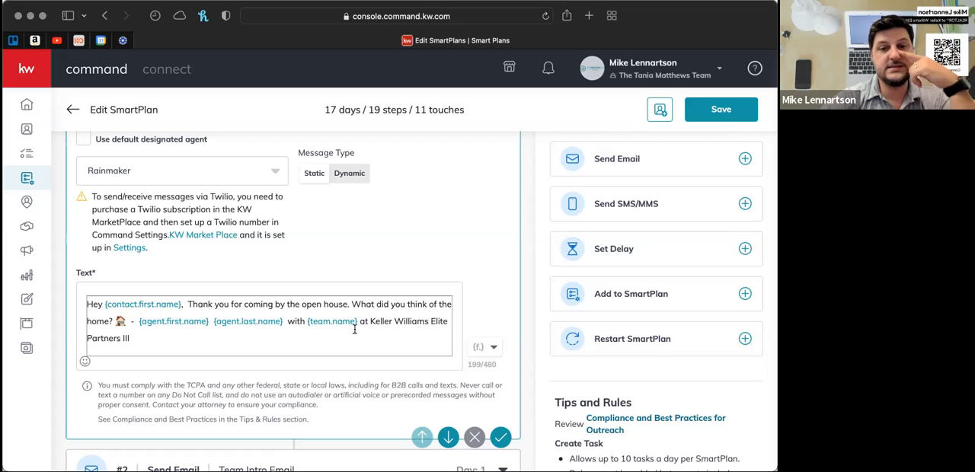
pyautogui.scroll(-1, 355, 330)
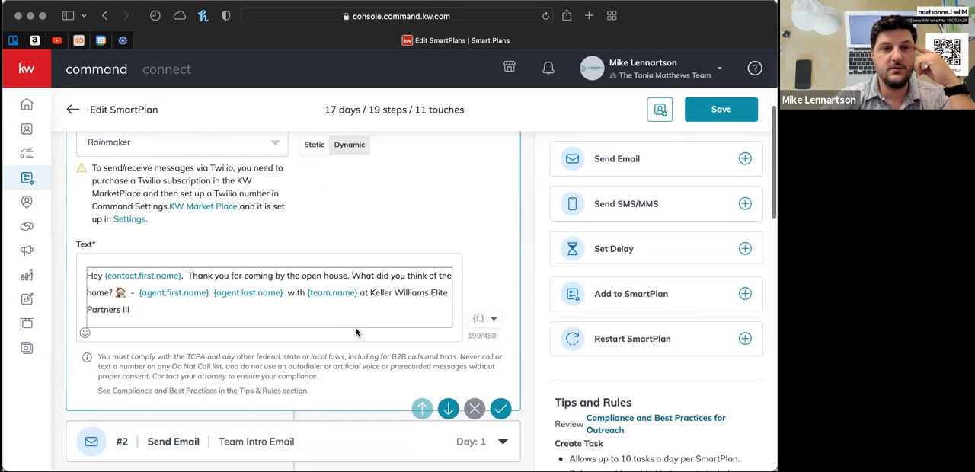
pyautogui.scroll(-3, 355, 330)
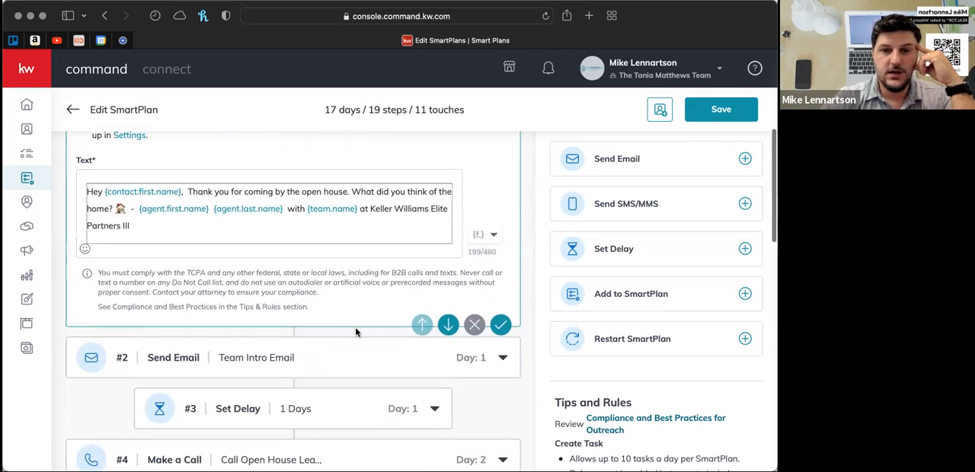
# - Expand the Team Intro Email step #2 and check its assignee, subject, email type and content
pyautogui.click(505, 360)
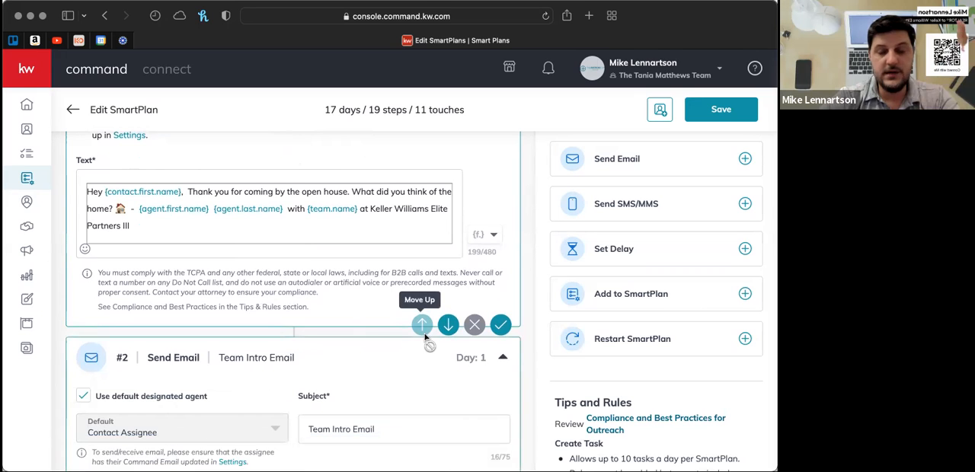
pyautogui.scroll(-3, 386, 359)
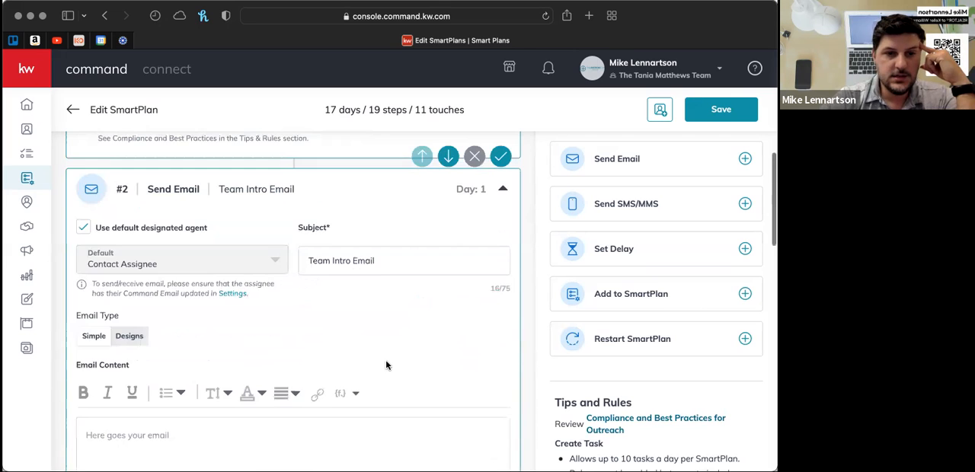
pyautogui.scroll(-2, 386, 361)
pyautogui.scroll(1, 386, 361)
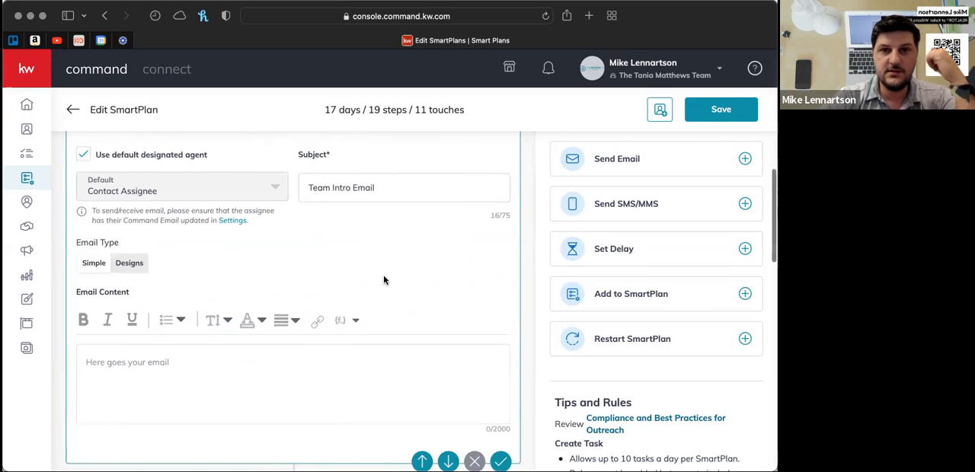
pyautogui.scroll(5, 384, 279)
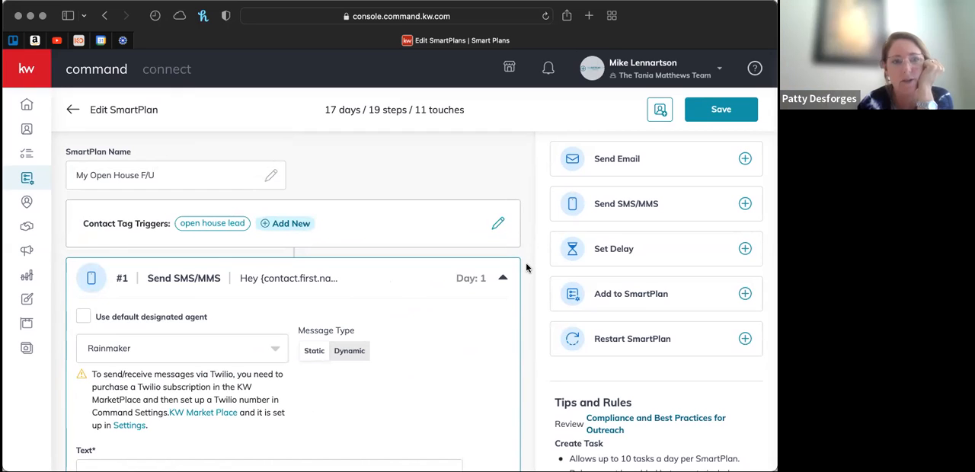
# - Re-read the sender and personalised text of SMS/MMS step #1 beneath the open house lead trigger, and collapse the step
pyautogui.scroll(-3, 526, 267)
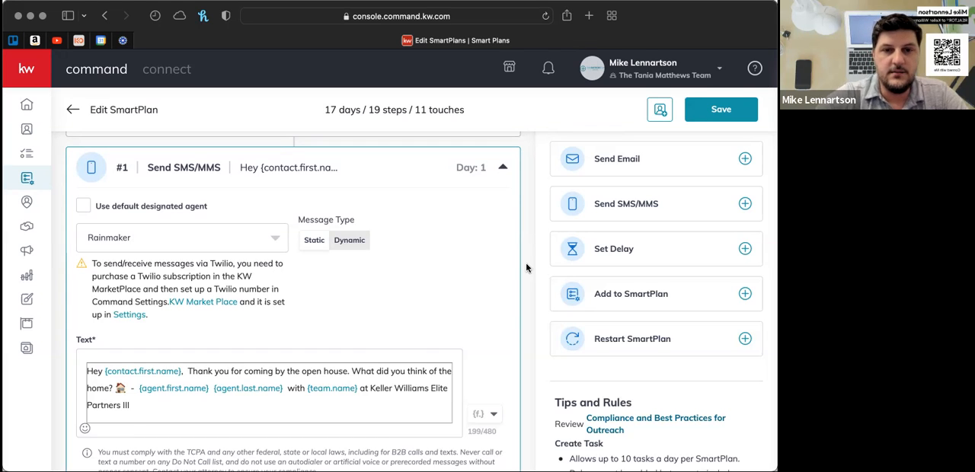
pyautogui.scroll(3, 526, 268)
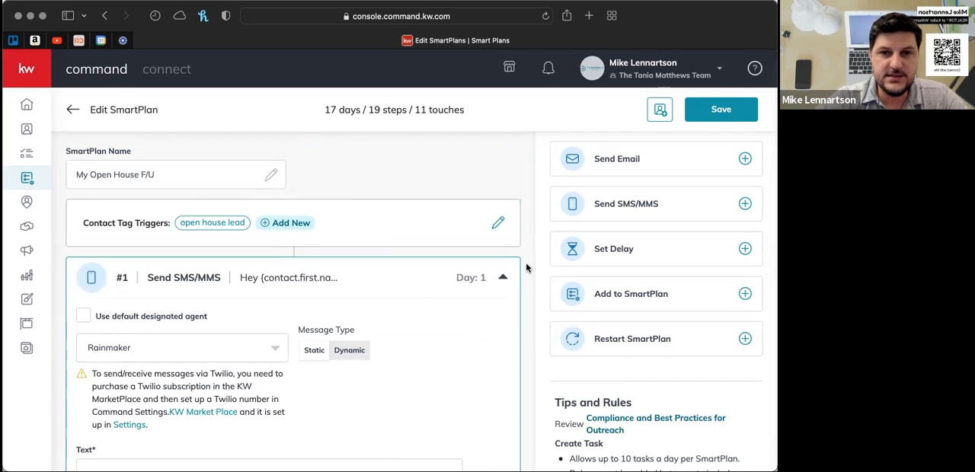
pyautogui.scroll(-2, 526, 267)
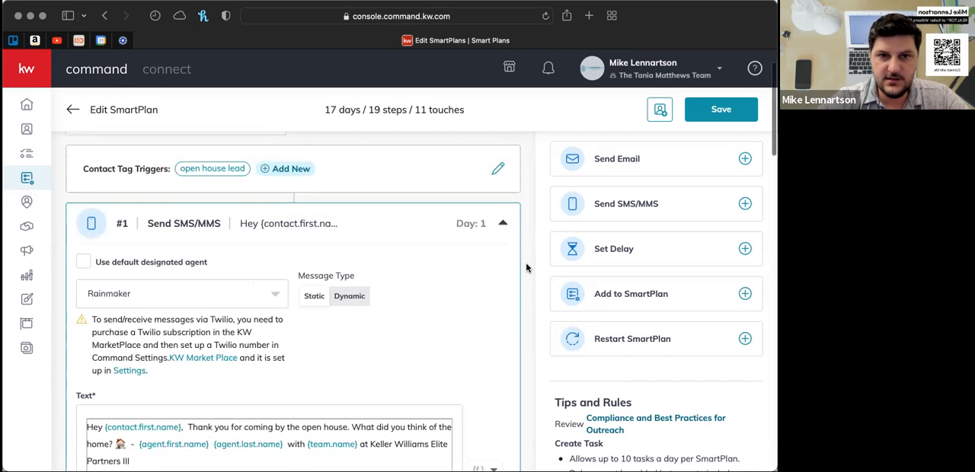
pyautogui.scroll(1, 525, 268)
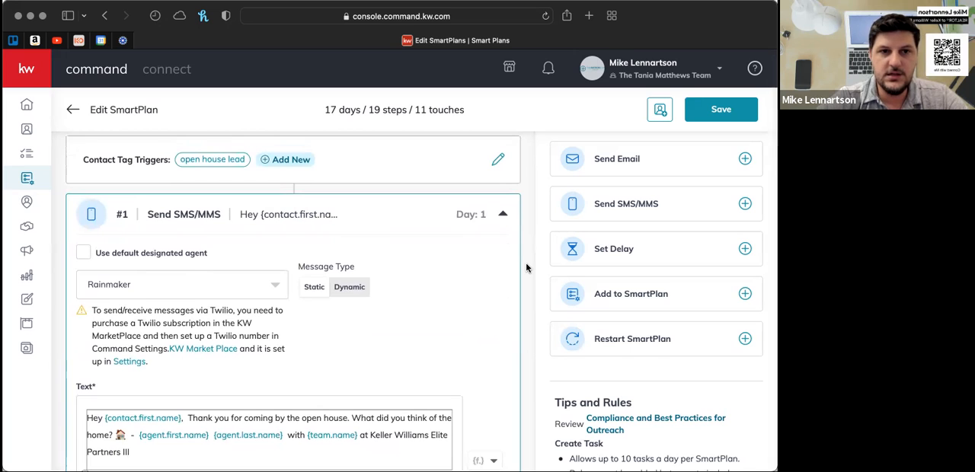
pyautogui.scroll(-1, 526, 267)
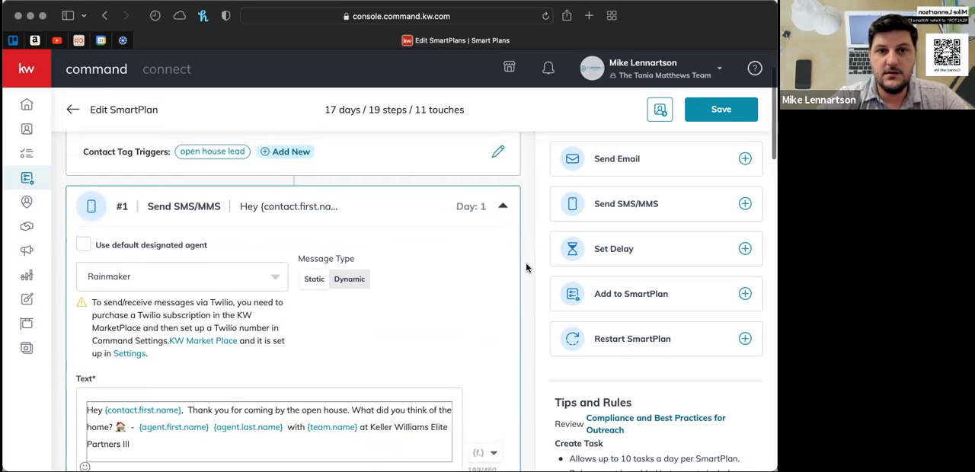
pyautogui.scroll(-3, 525, 267)
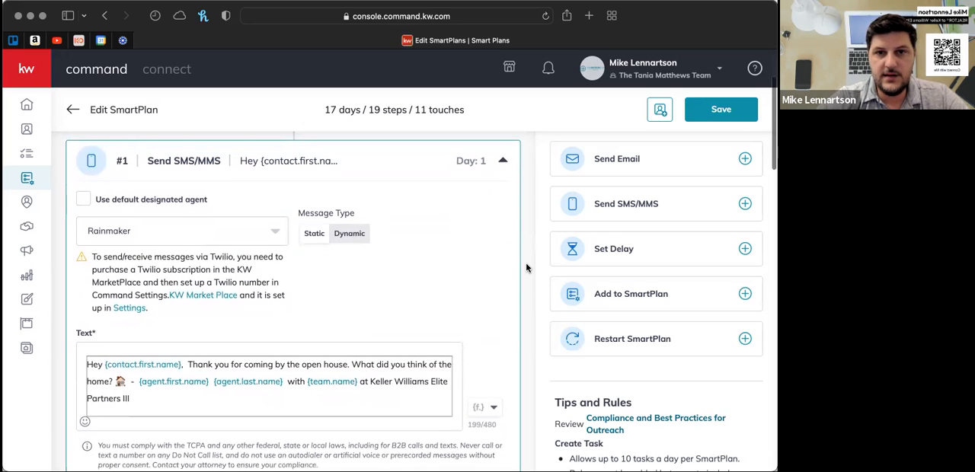
pyautogui.scroll(3, 526, 267)
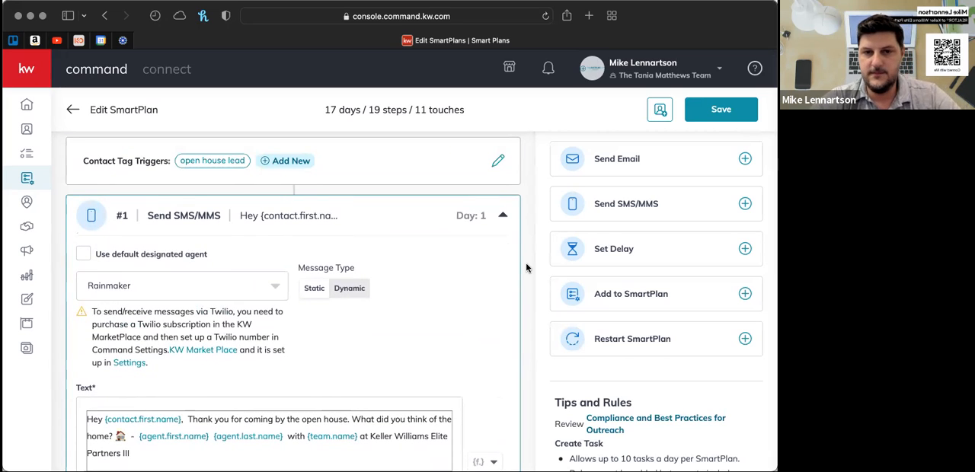
pyautogui.scroll(-1, 526, 267)
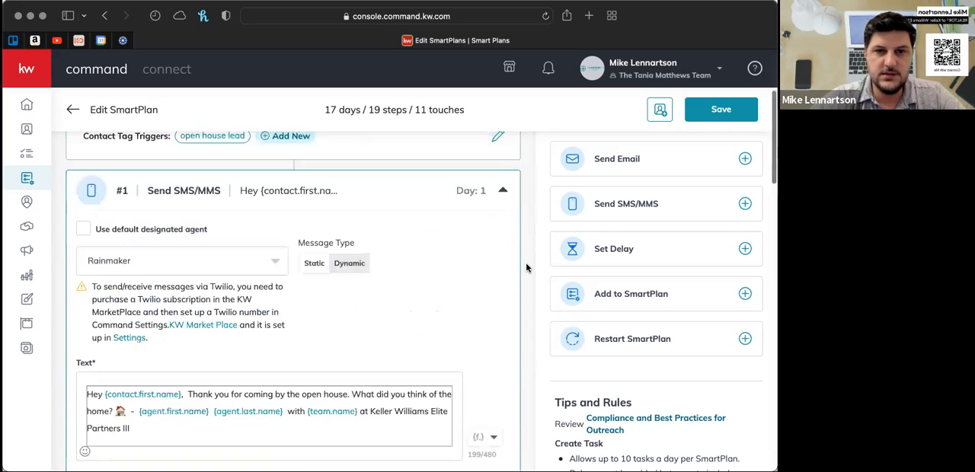
pyautogui.click(505, 197)
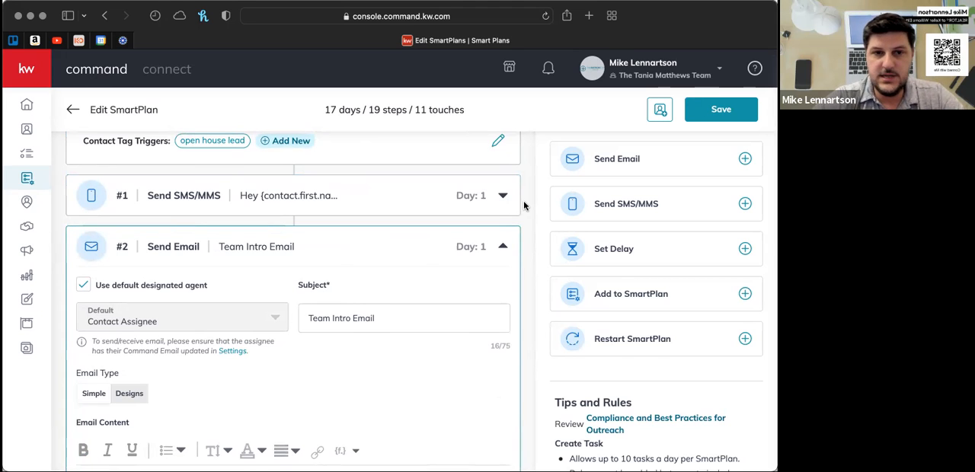
# - Look through the plan from the expanded Team Intro Email down to the messages and delays in steps #8 through #14
pyautogui.scroll(-1, 523, 200)
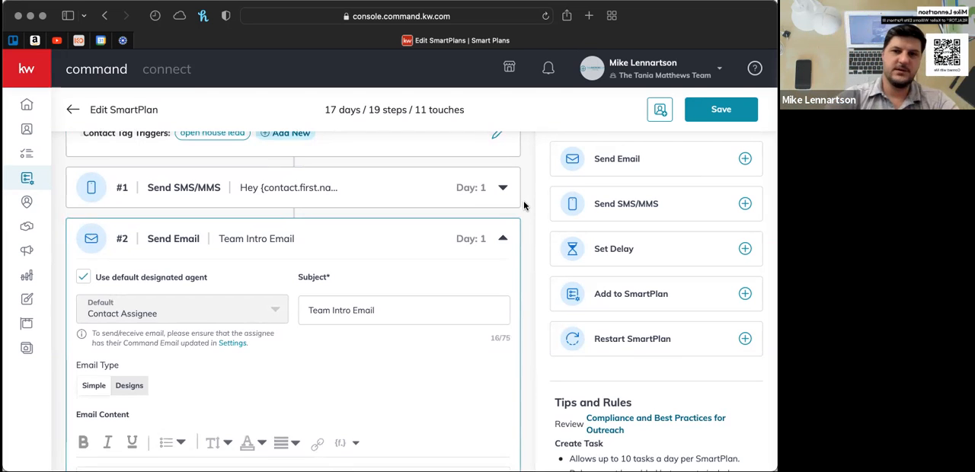
pyautogui.scroll(-1, 523, 205)
pyautogui.scroll(2, 524, 204)
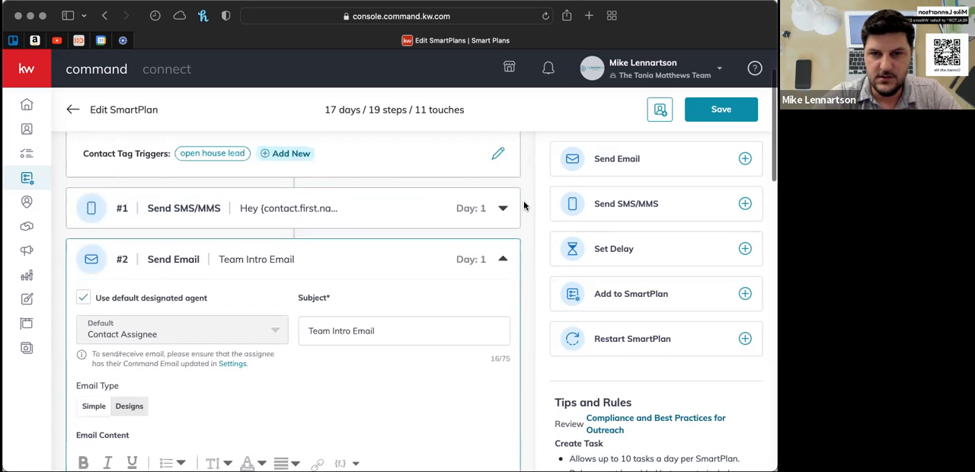
pyautogui.scroll(-10, 523, 260)
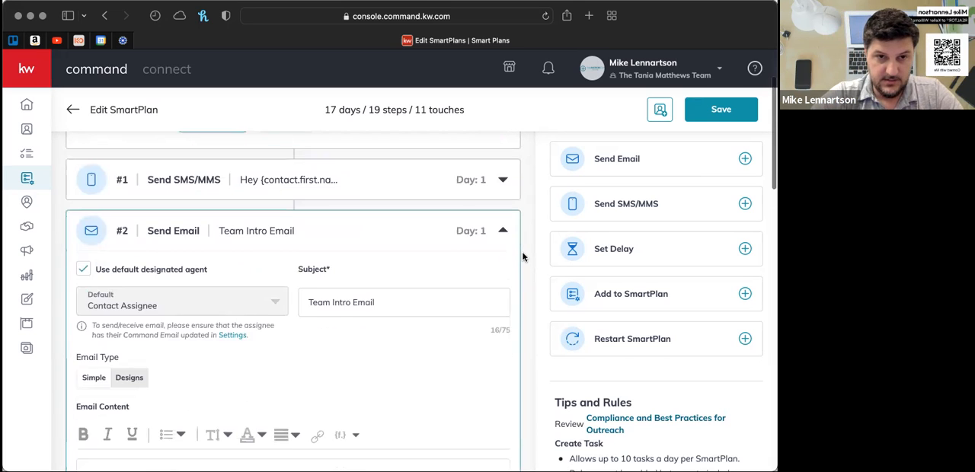
pyautogui.scroll(10, 524, 257)
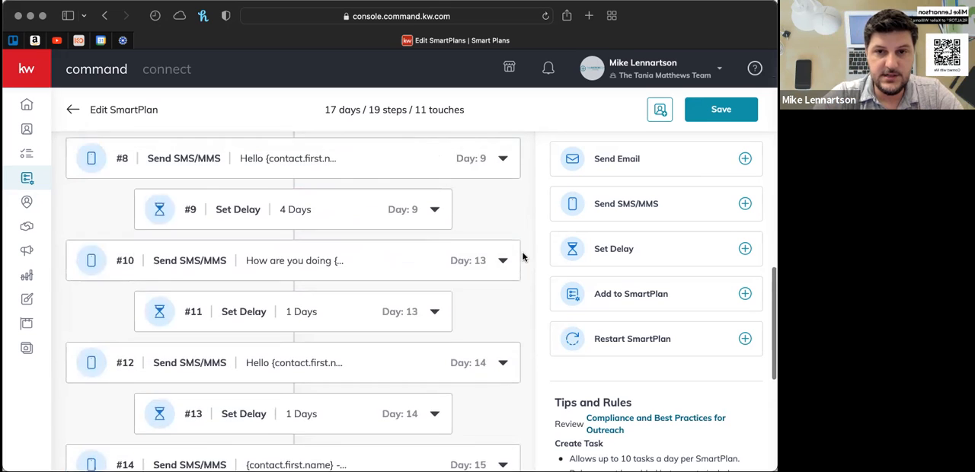
pyautogui.scroll(3, 523, 257)
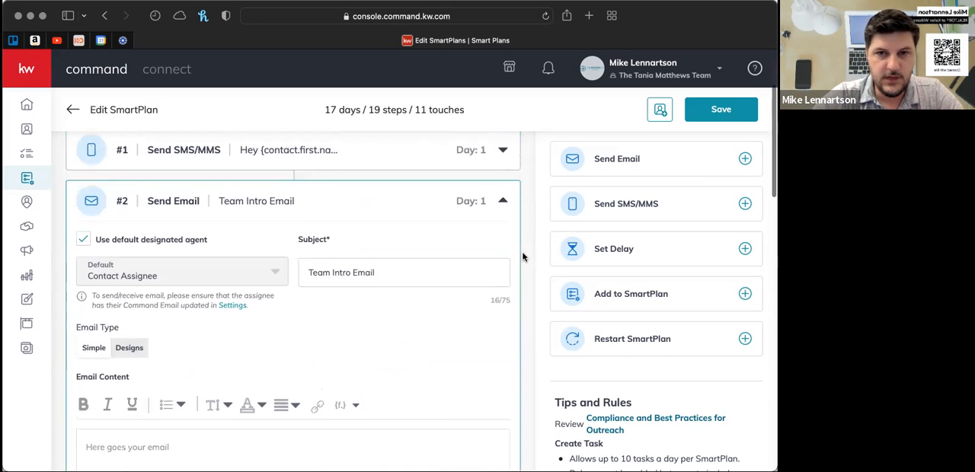
pyautogui.scroll(-2, 524, 256)
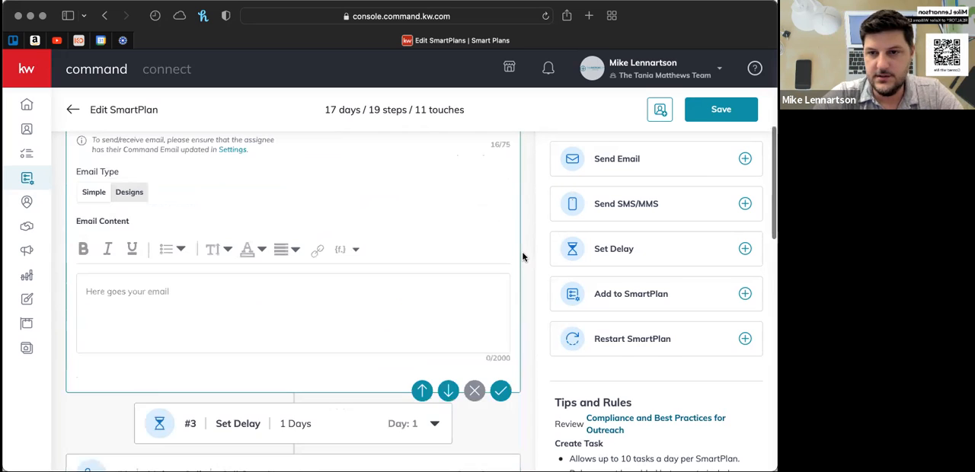
# - Add a Set Delay step of 1 day and move it up three positions from the plan's end to #17
pyautogui.click(745, 250)
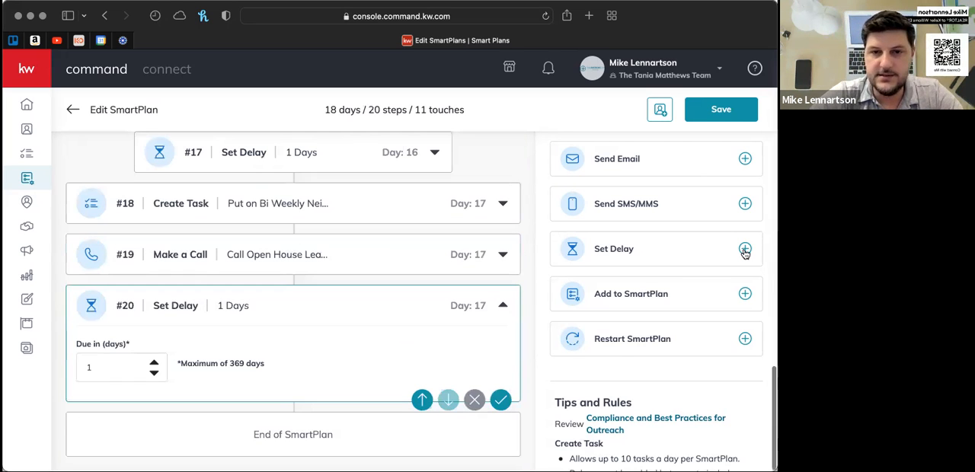
pyautogui.click(423, 401)
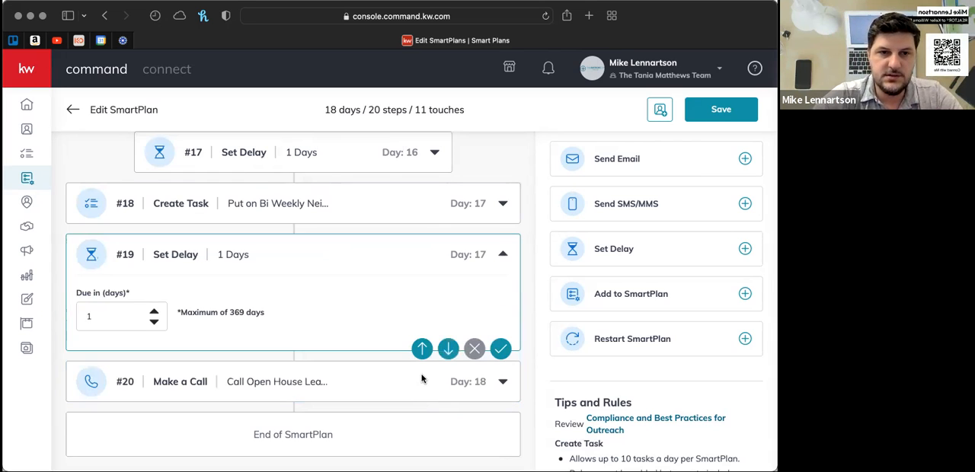
pyautogui.click(423, 350)
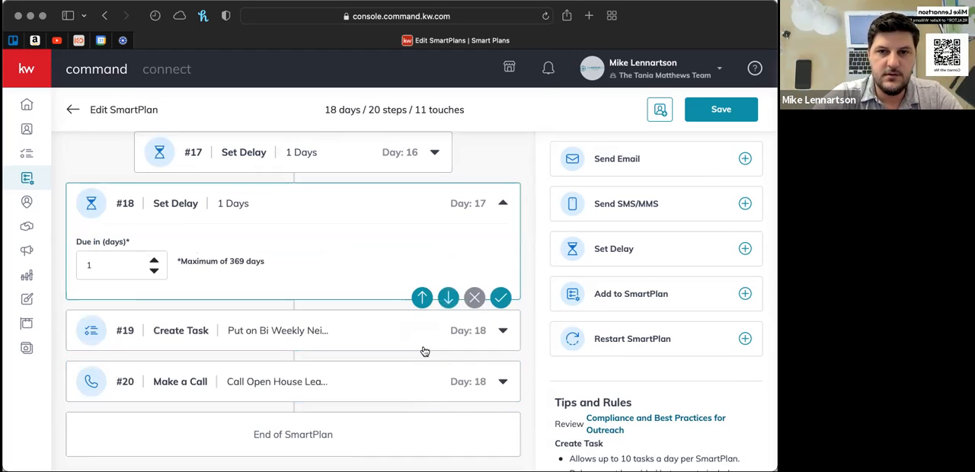
pyautogui.click(423, 298)
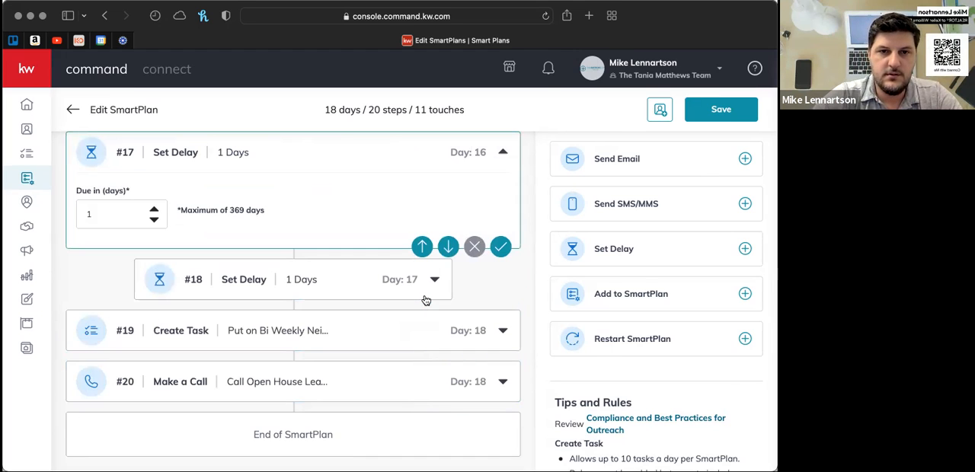
# - Move the new 1-day delay down two positions to #19, between the Bi Weekly task and the closing open house call
pyautogui.scroll(2, 458, 281)
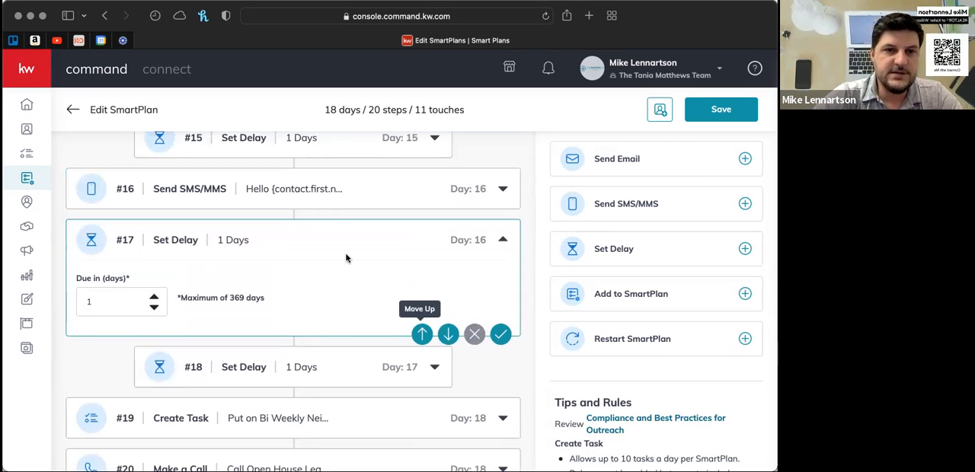
pyautogui.click(503, 241)
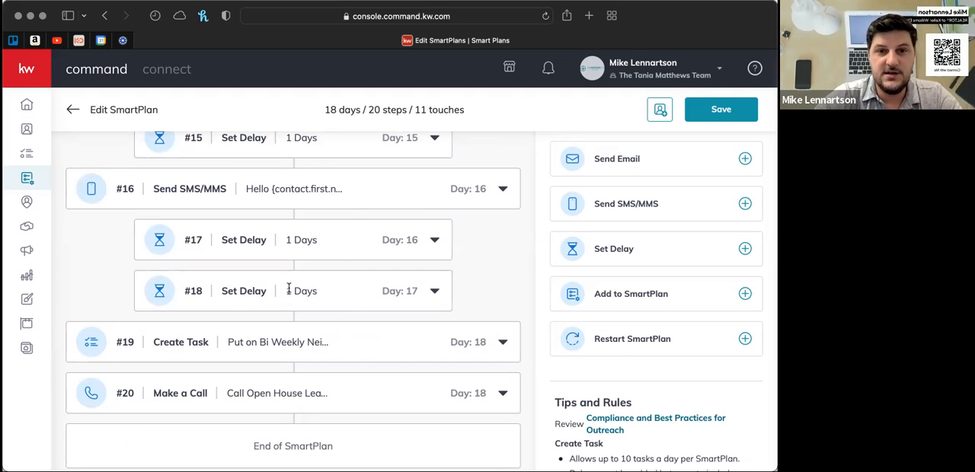
pyautogui.click(435, 242)
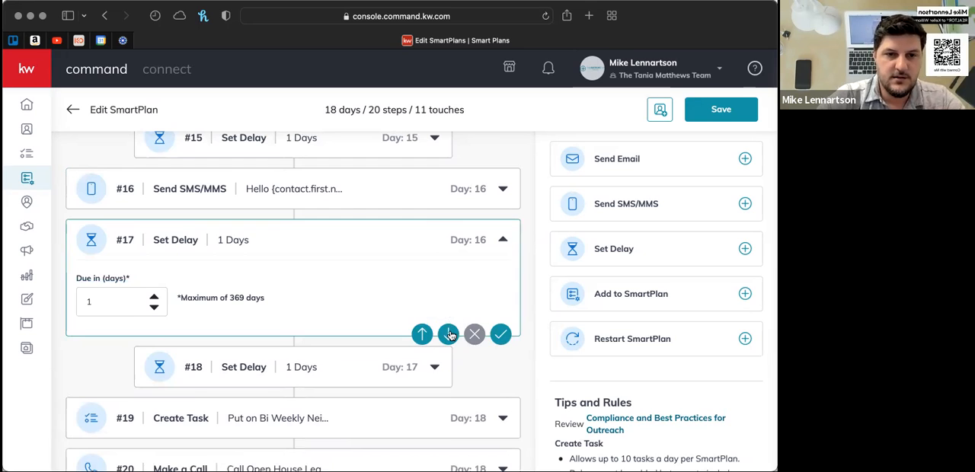
pyautogui.click(450, 335)
pyautogui.click(448, 384)
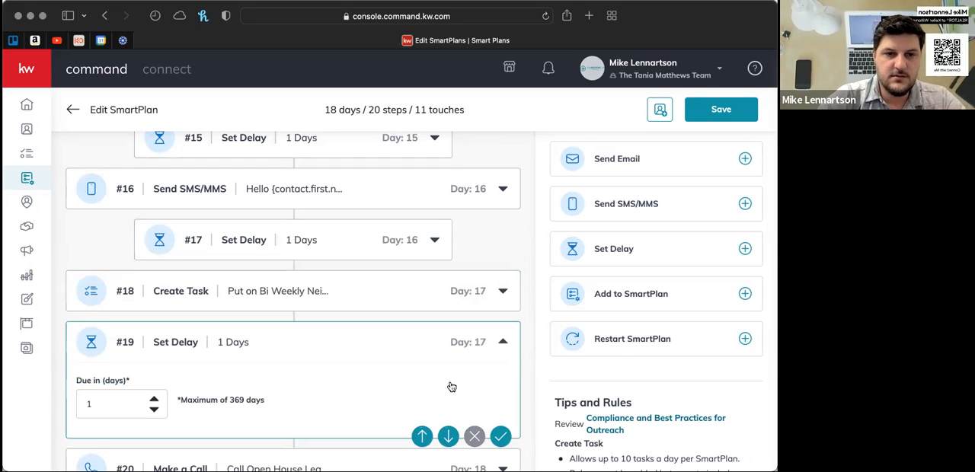
# - Remove the 1-day Set Delay step #19 from the SmartPlan
pyautogui.scroll(-3, 452, 388)
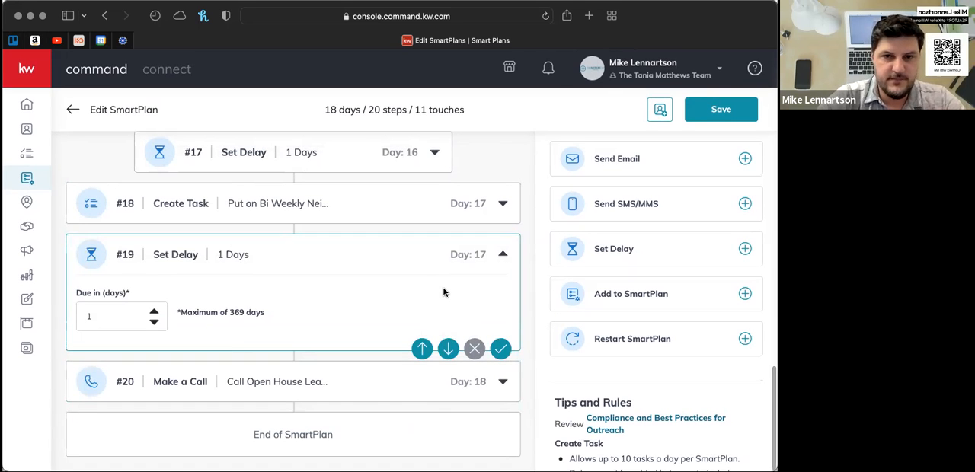
pyautogui.click(475, 349)
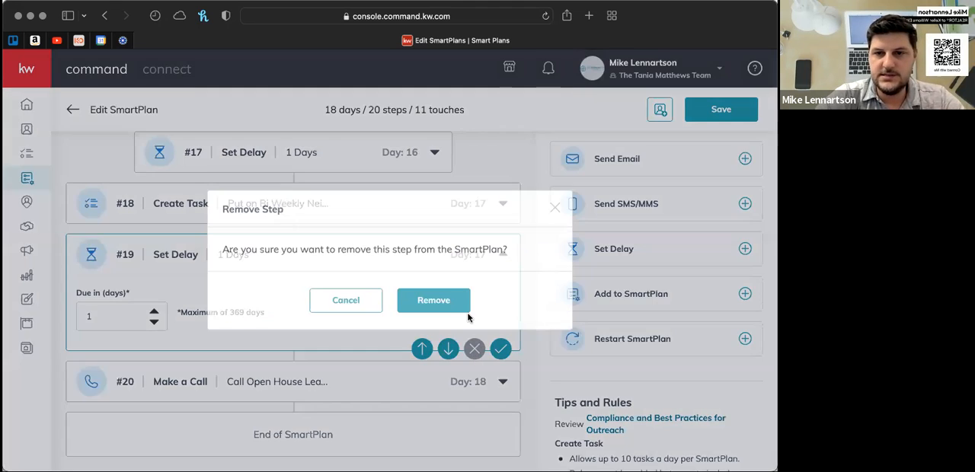
pyautogui.click(446, 302)
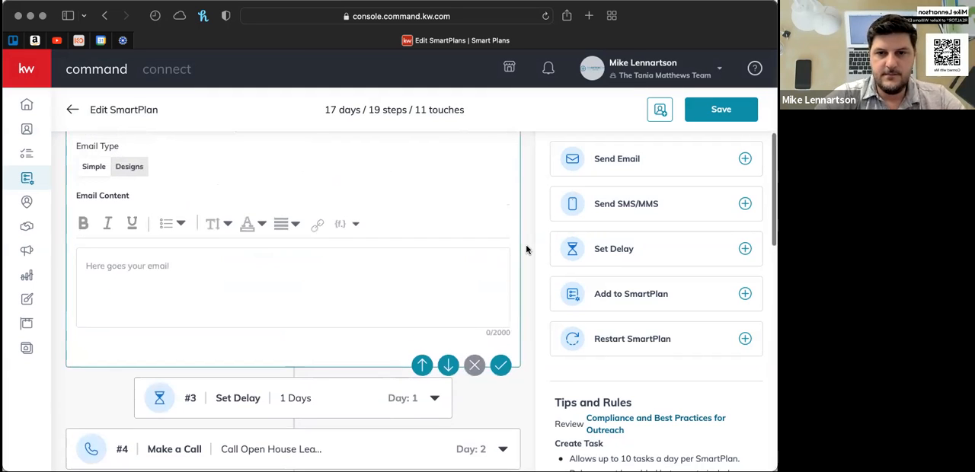
# - Start the content of the Team Intro Email in step #2 with "Hello {contact.first.name}," using the first-name merge field
pyautogui.scroll(2, 526, 250)
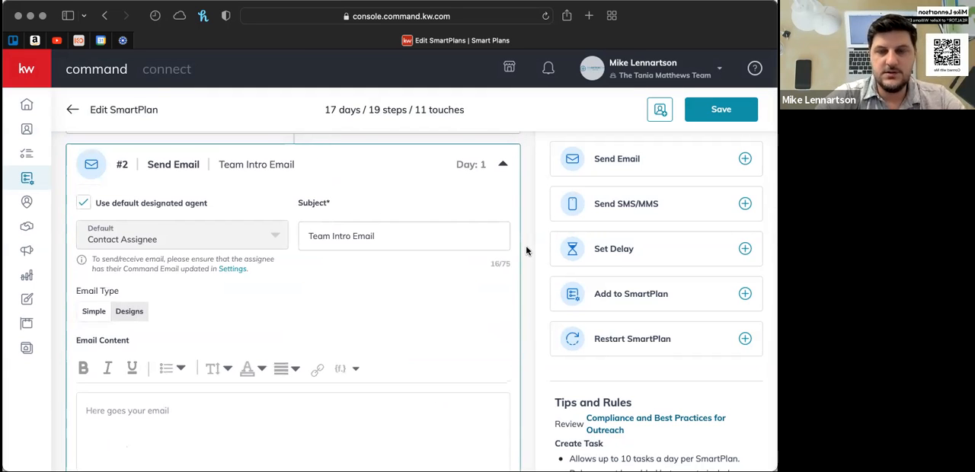
pyautogui.scroll(2, 526, 250)
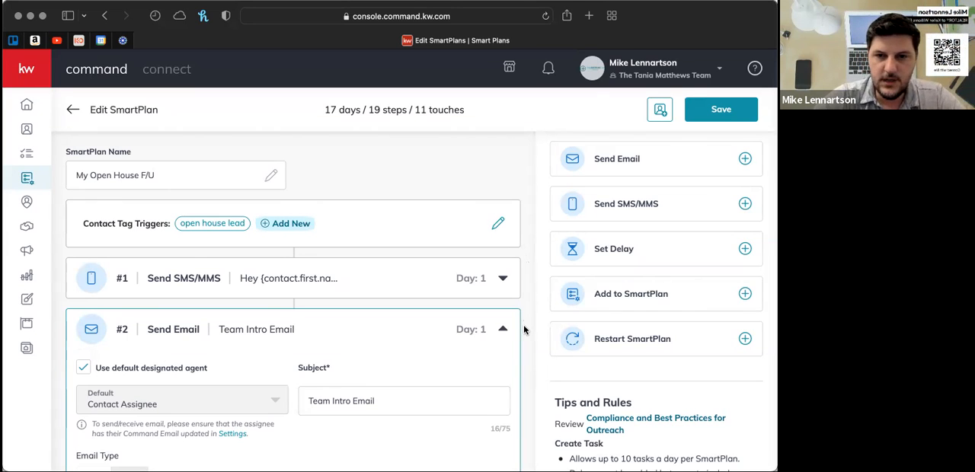
pyautogui.scroll(-3, 239, 219)
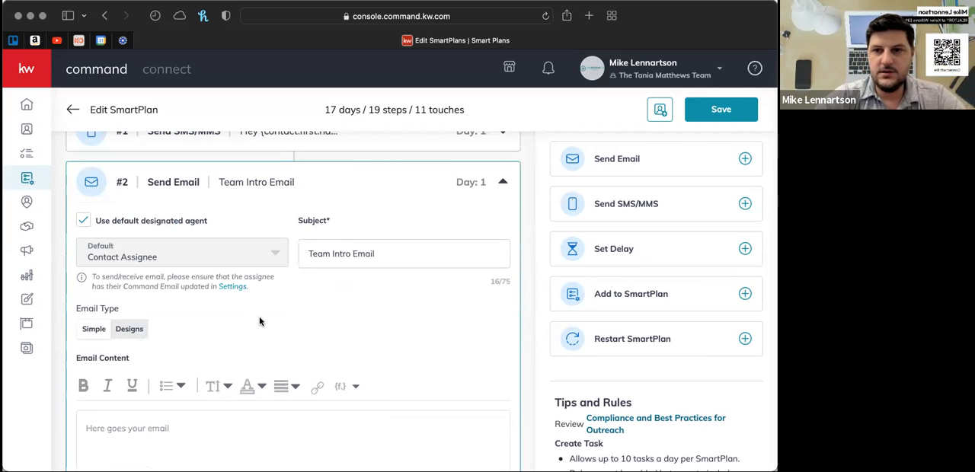
pyautogui.scroll(3, 630, 251)
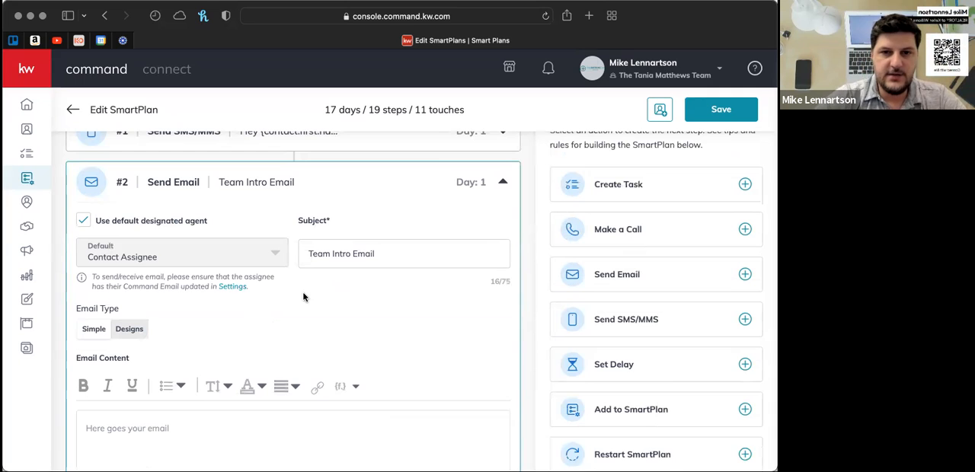
pyautogui.scroll(-2, 429, 307)
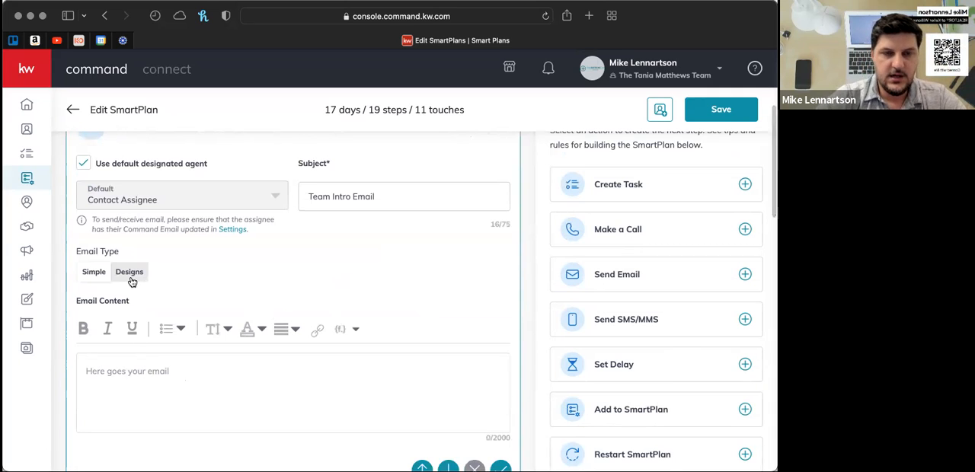
pyautogui.click(132, 370)
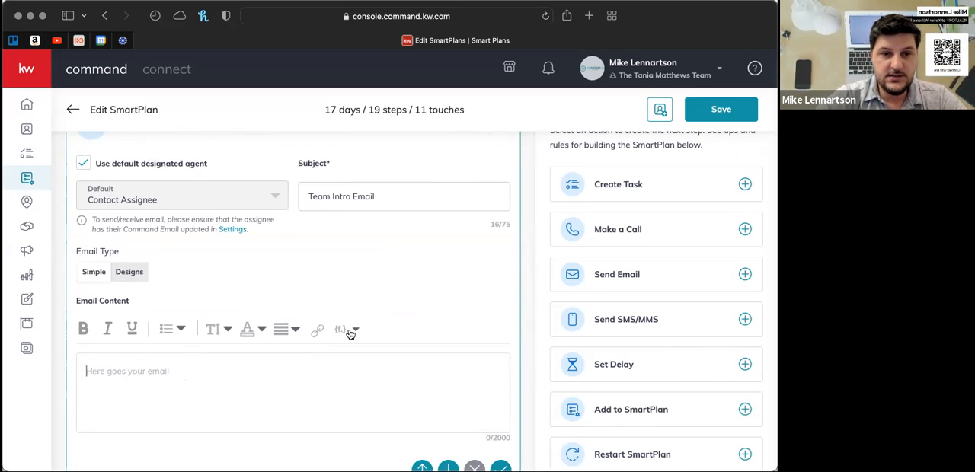
pyautogui.write('Hello')
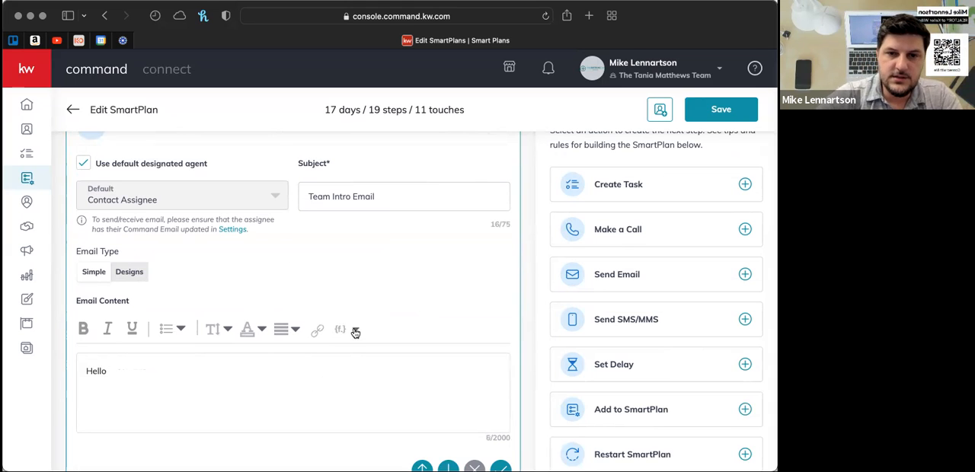
pyautogui.click(355, 334)
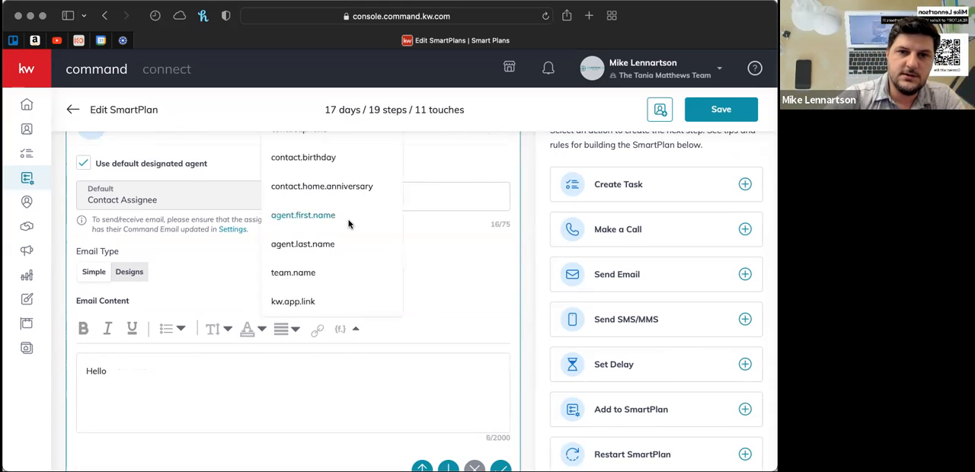
pyautogui.scroll(3, 348, 221)
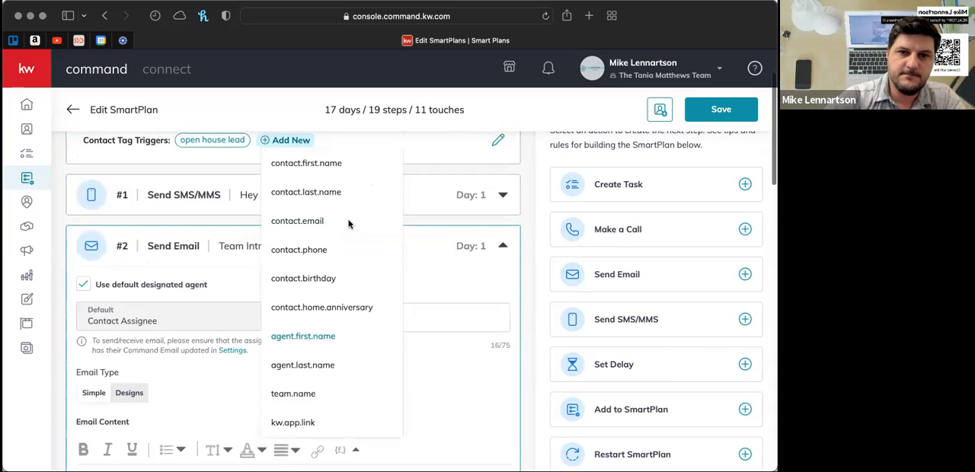
pyautogui.click(312, 164)
pyautogui.scroll(-3, 304, 390)
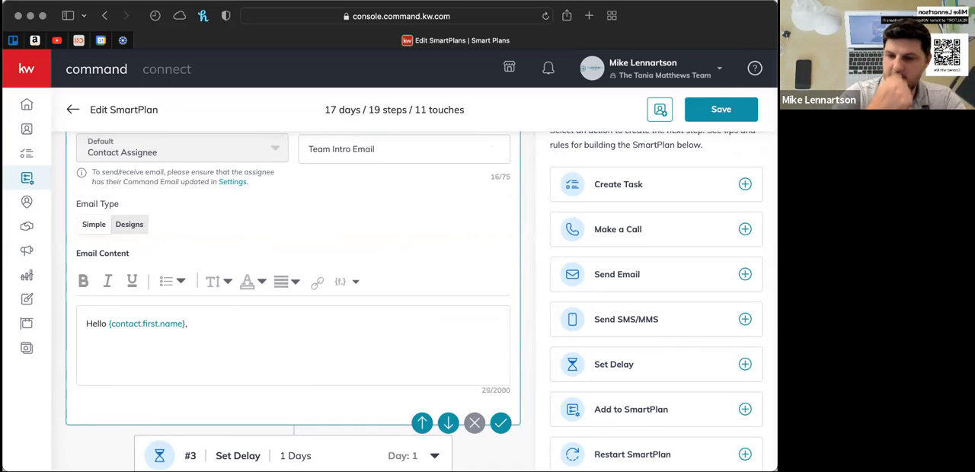
# - Add the sentence "It was great to meet you at the open house." below the email's greeting
pyautogui.write('t was great to meet you at the op')
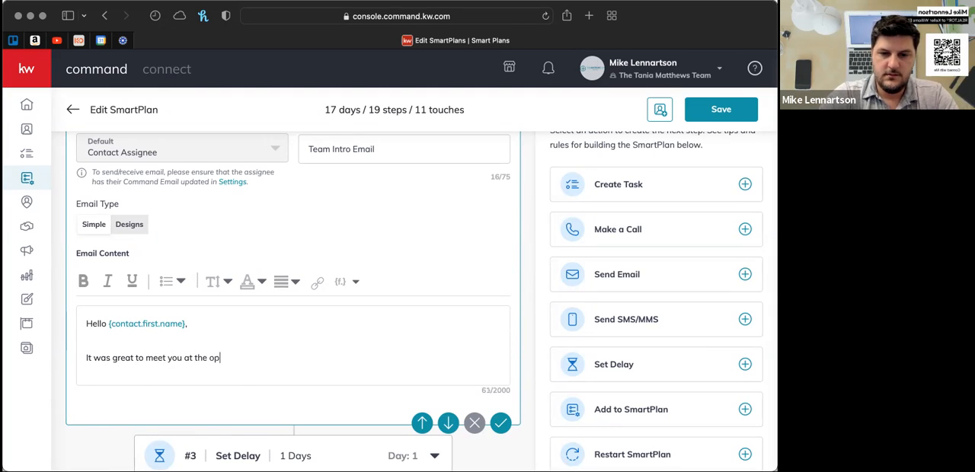
pyautogui.write('en house')
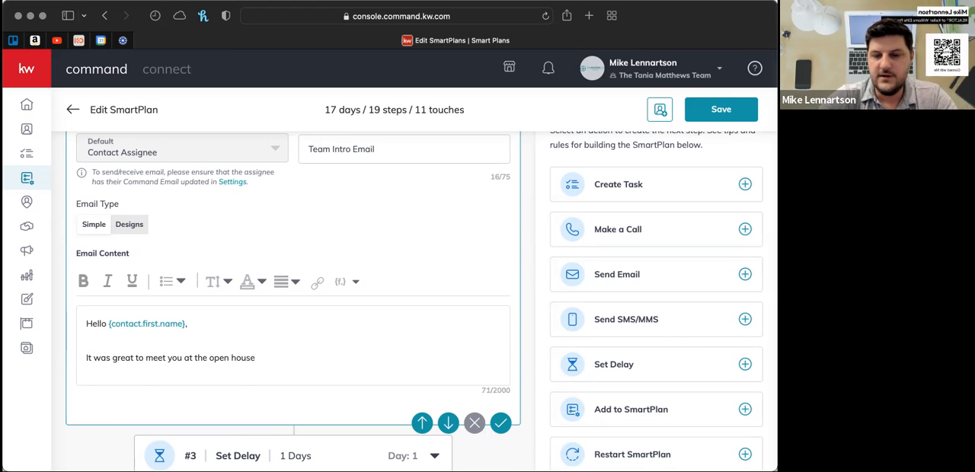
pyautogui.write('.')
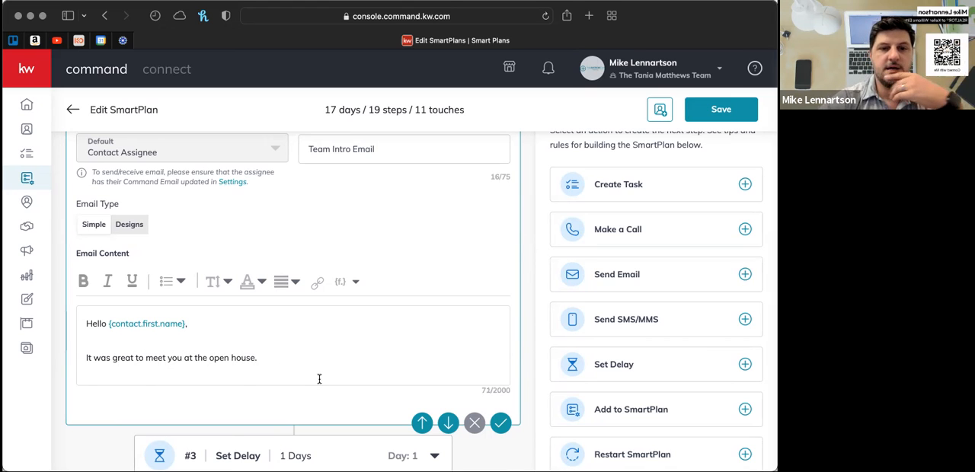
# - Compare the Simple and Designs email types for the Team Intro Email, leaving Designs selected
pyautogui.scroll(3, 319, 379)
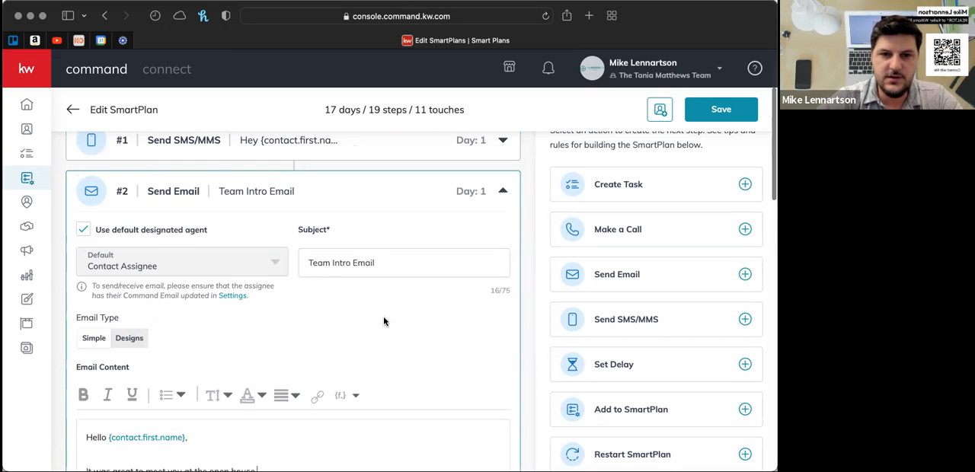
pyautogui.scroll(-4, 384, 322)
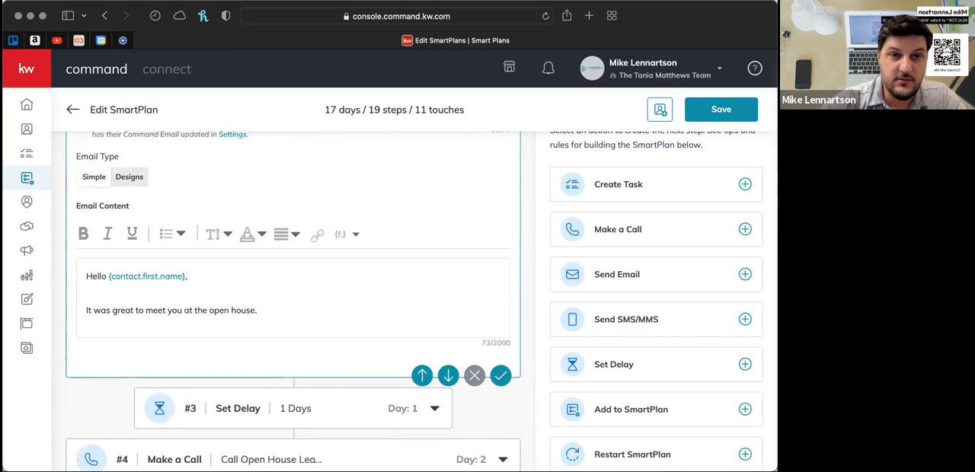
pyautogui.scroll(1, 448, 234)
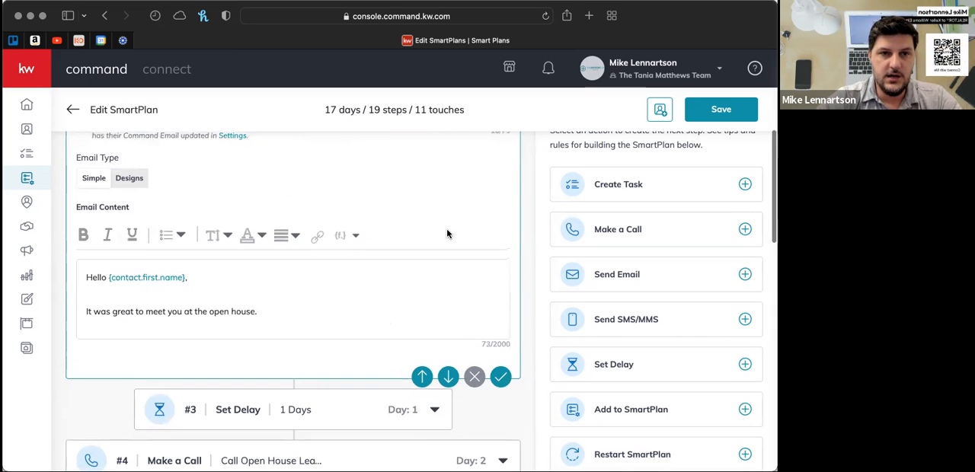
pyautogui.scroll(2, 448, 234)
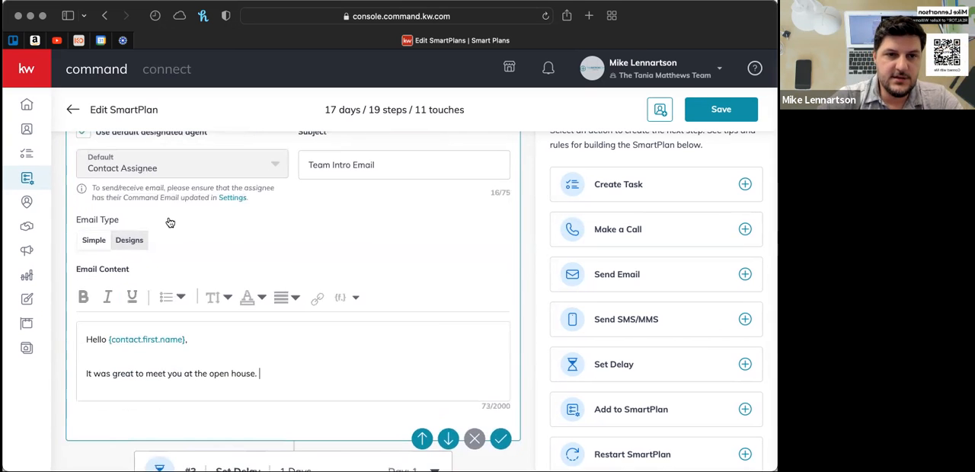
pyautogui.click(130, 241)
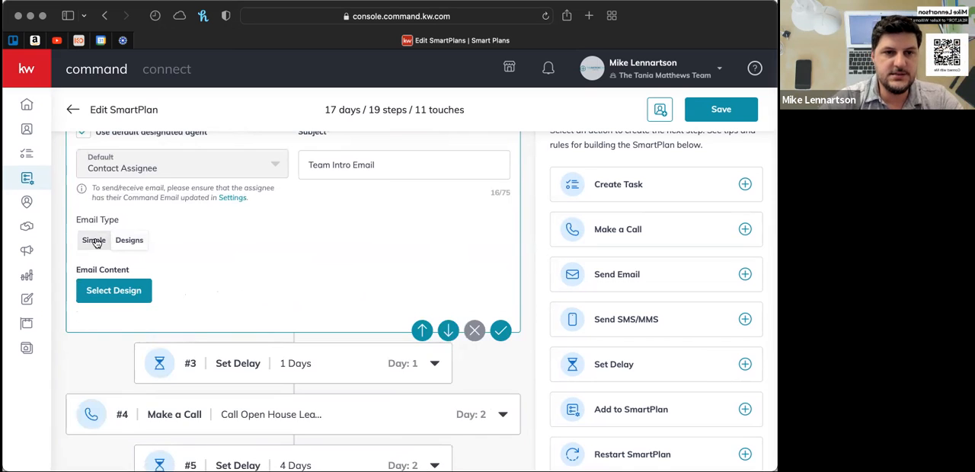
pyautogui.click(98, 241)
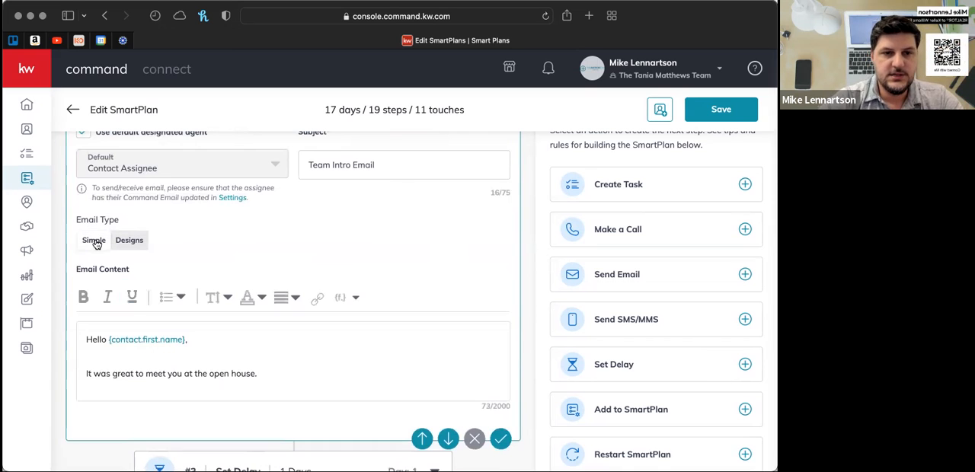
pyautogui.click(134, 243)
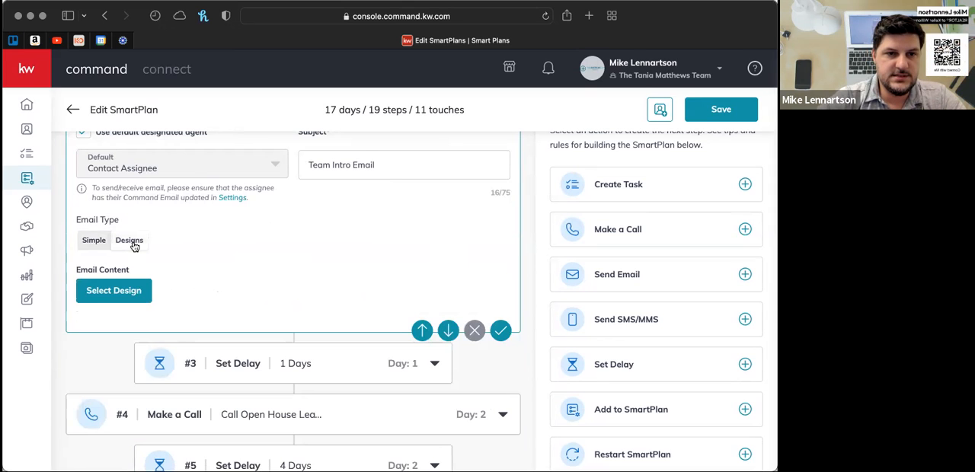
# - Choose the "Copy of Copy of What do you ne..." template from My Design Templates for the email and open the design for editing
pyautogui.click(118, 291)
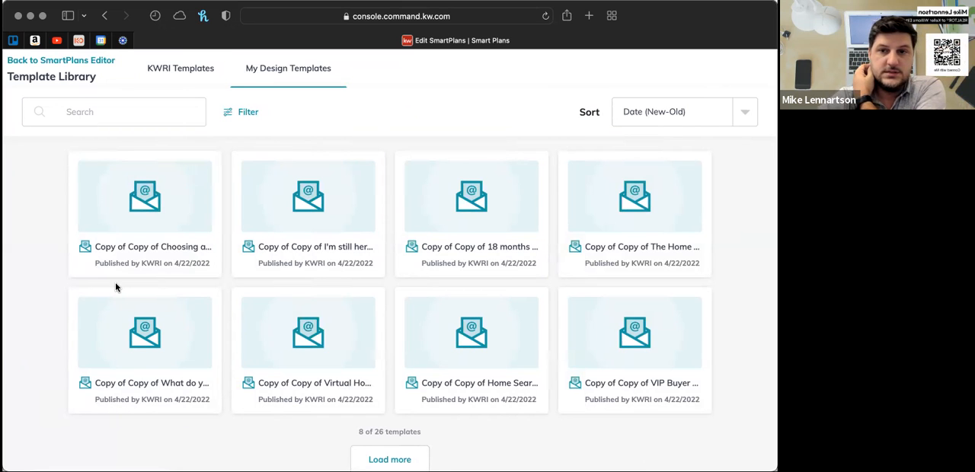
pyautogui.scroll(-2, 28, 215)
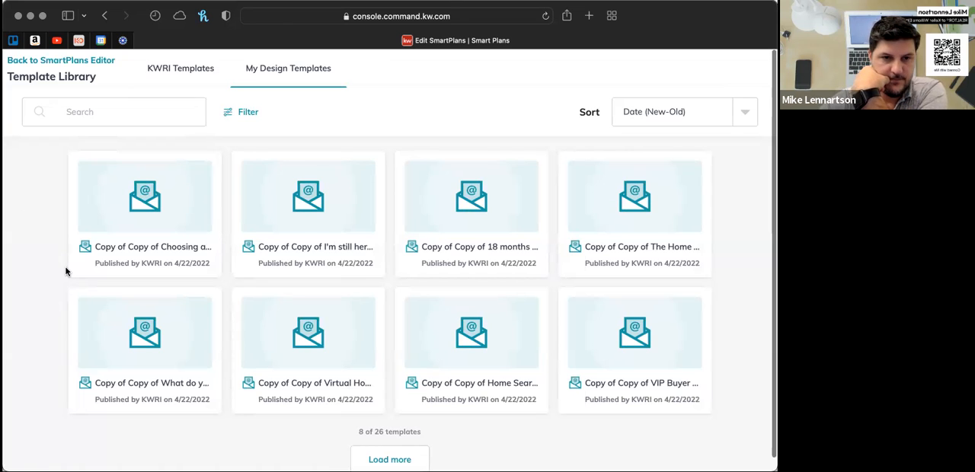
pyautogui.click(149, 339)
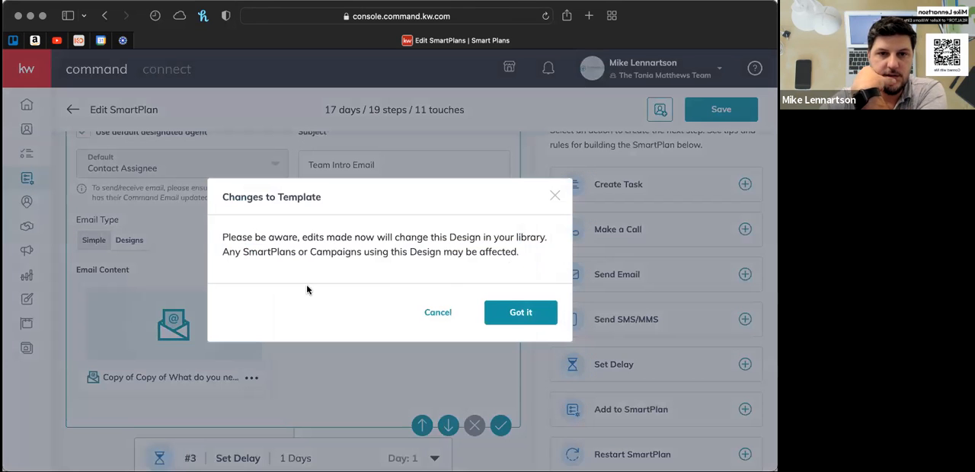
pyautogui.click(520, 314)
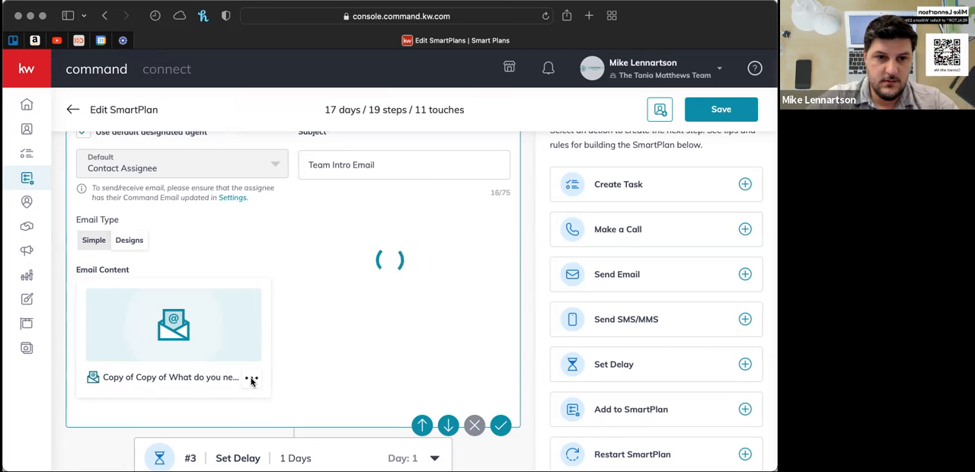
# - Look over the Team Intro Email's chosen design and the delays, calls and message in steps #3 through #8
pyautogui.scroll(2, 346, 293)
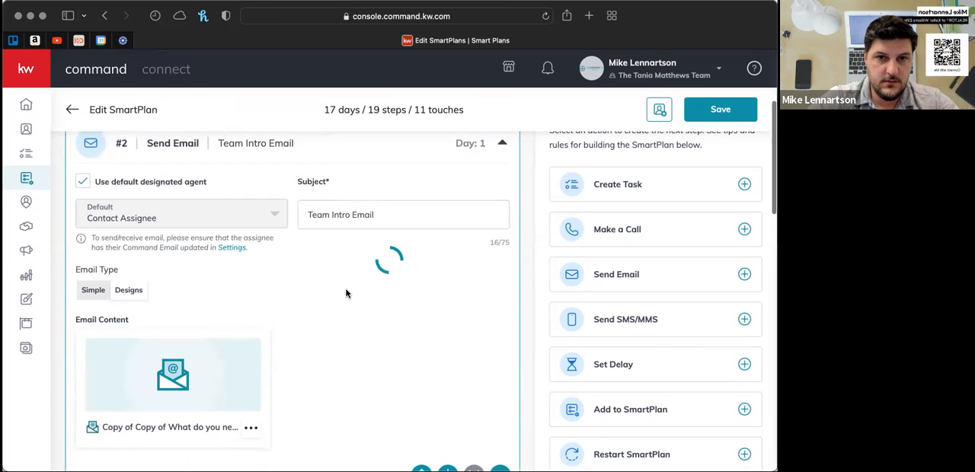
pyautogui.scroll(-2, 346, 293)
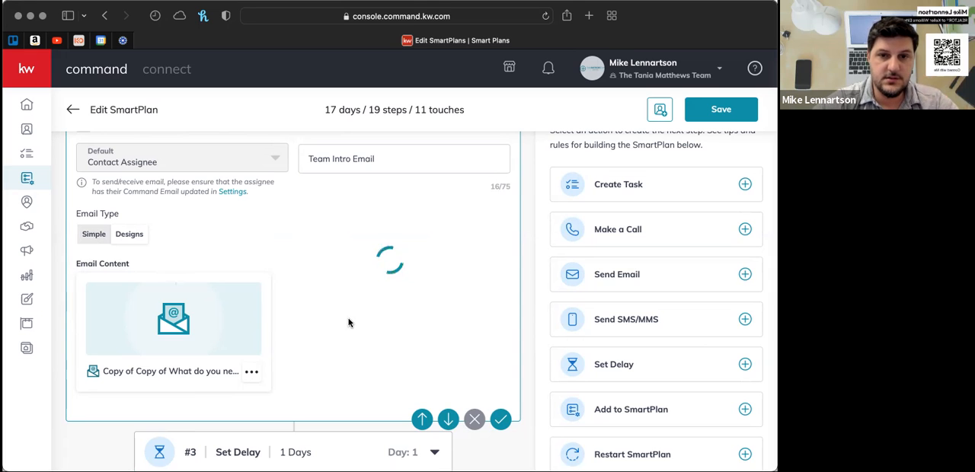
pyautogui.scroll(-3, 349, 323)
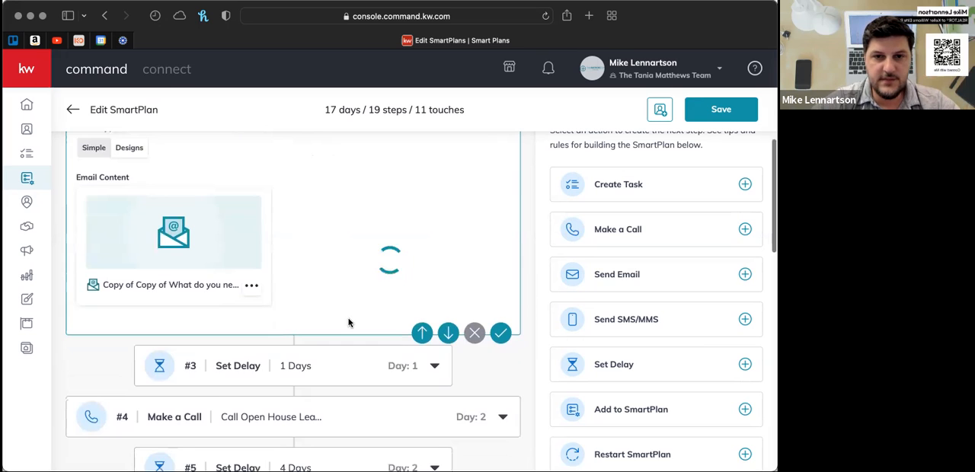
pyautogui.scroll(-2, 349, 323)
pyautogui.scroll(-1, 349, 323)
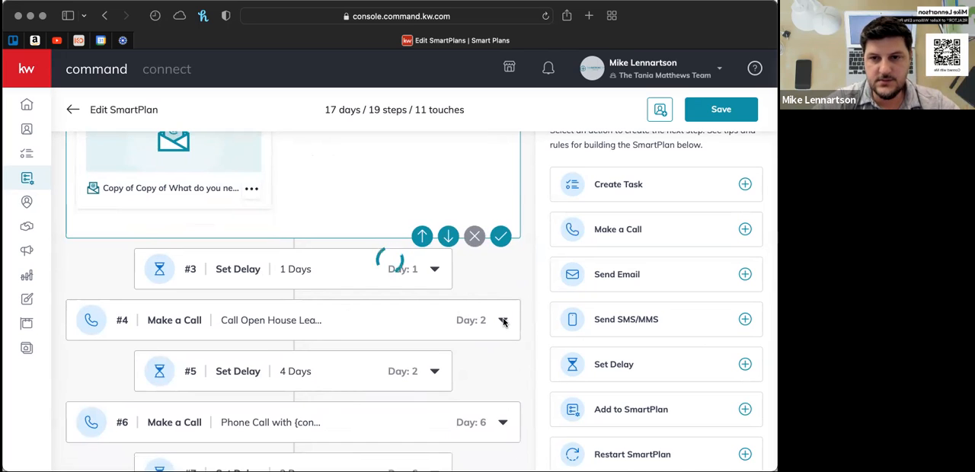
pyautogui.scroll(3, 357, 193)
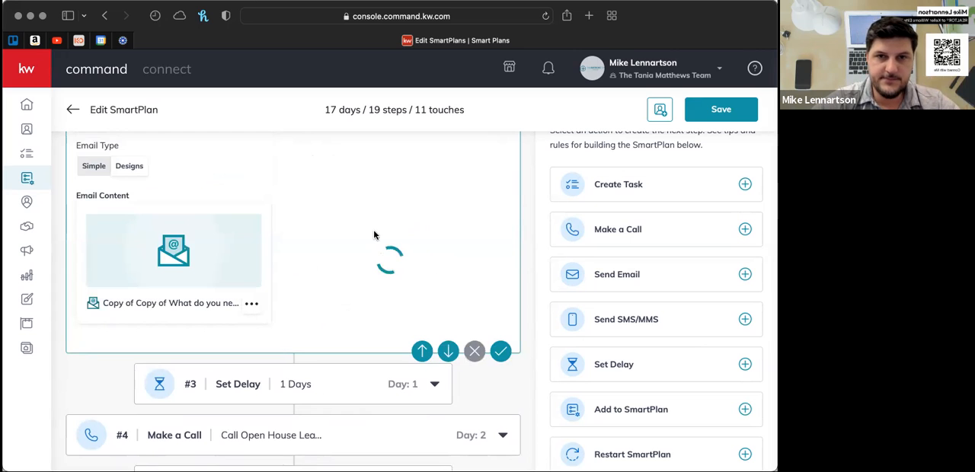
pyautogui.scroll(-1, 333, 218)
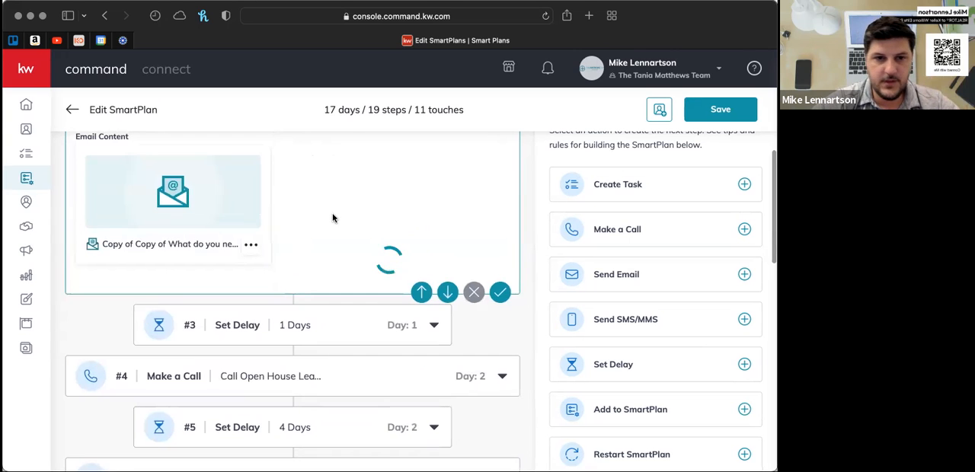
pyautogui.scroll(-2, 333, 218)
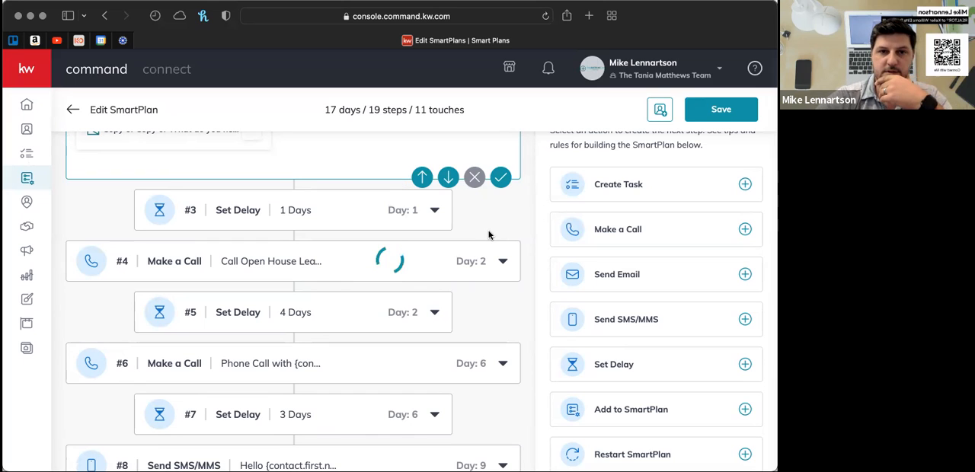
pyautogui.scroll(3, 489, 235)
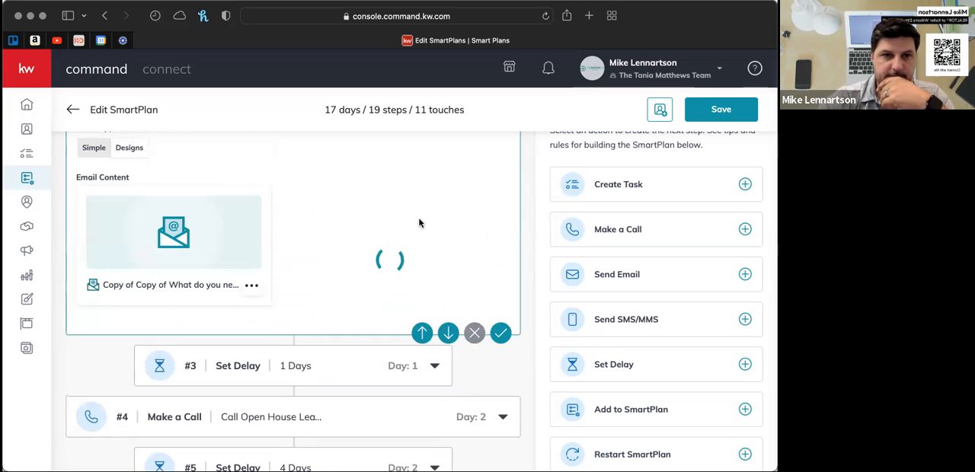
# - Reload the Edit SmartPlan page where the email design keeps loading, and agree to leave the page
pyautogui.scroll(3, 418, 221)
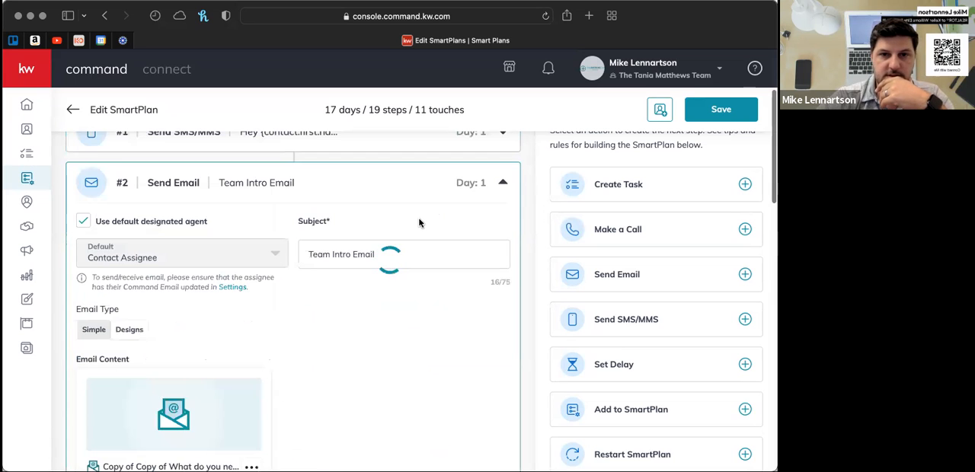
pyautogui.scroll(3, 418, 219)
pyautogui.scroll(-5, 411, 217)
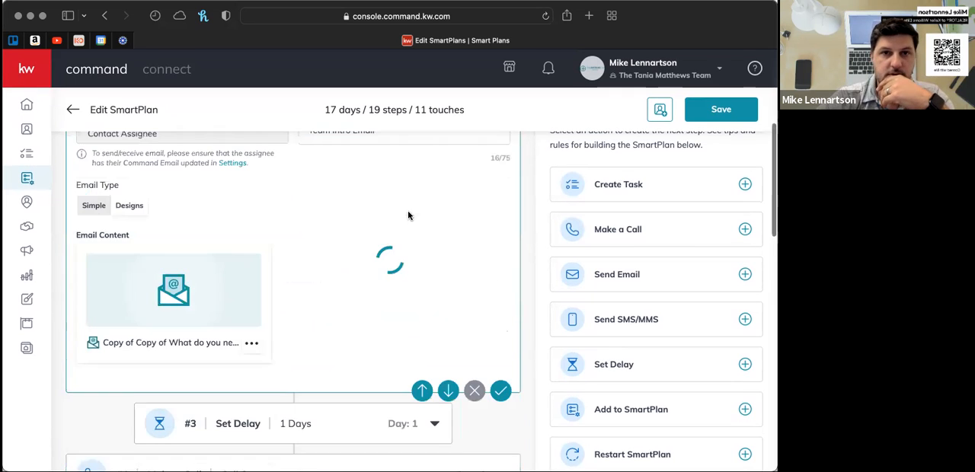
pyautogui.scroll(-1, 410, 217)
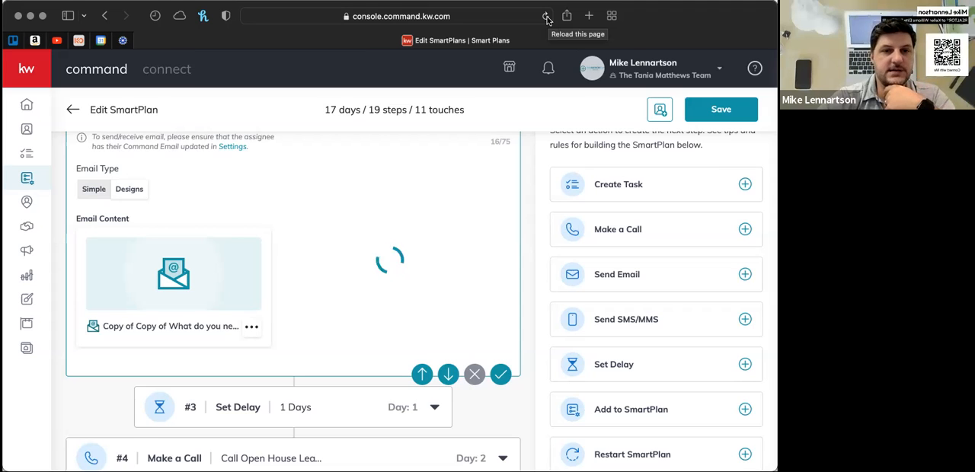
pyautogui.click(546, 16)
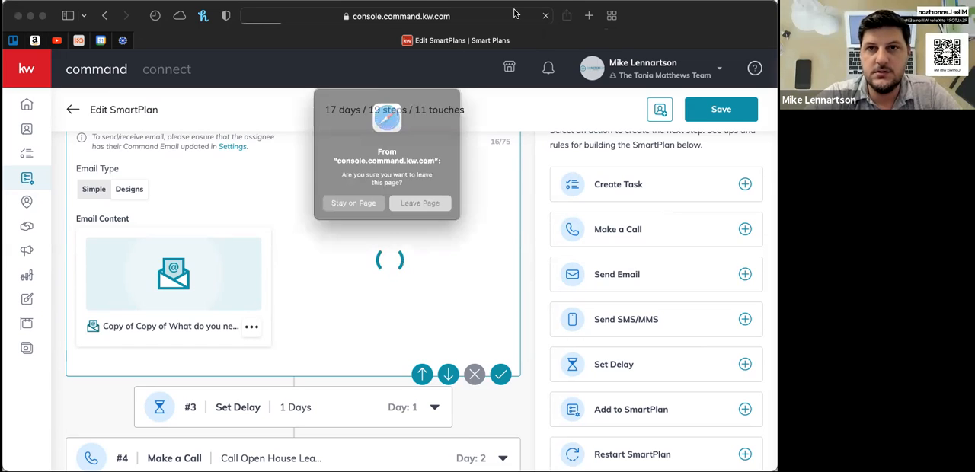
pyautogui.click(423, 208)
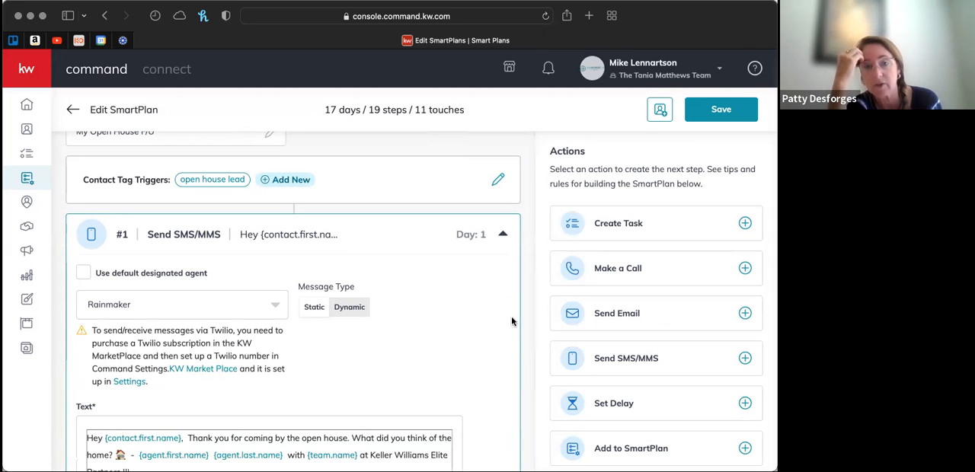
# - Review the plan's contact tag trigger, the agent and message in text step #1, and the Team Intro Email settings
pyautogui.scroll(-2, 528, 316)
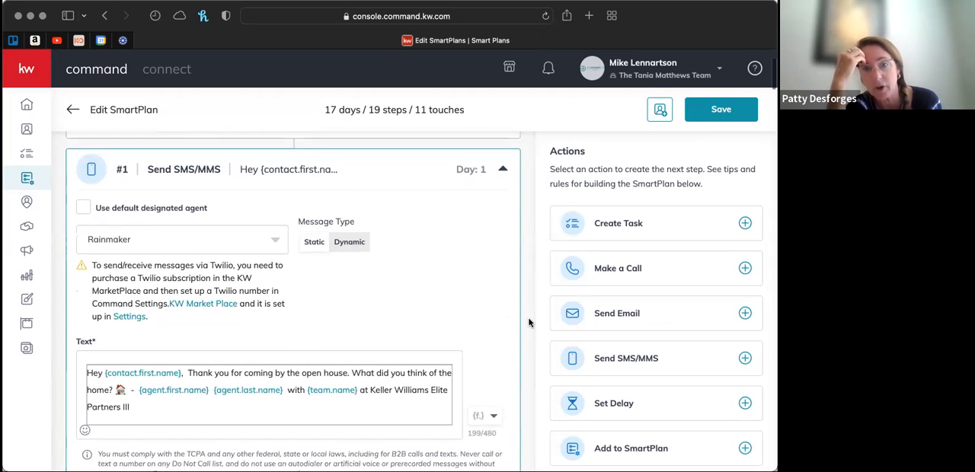
pyautogui.scroll(-1, 528, 317)
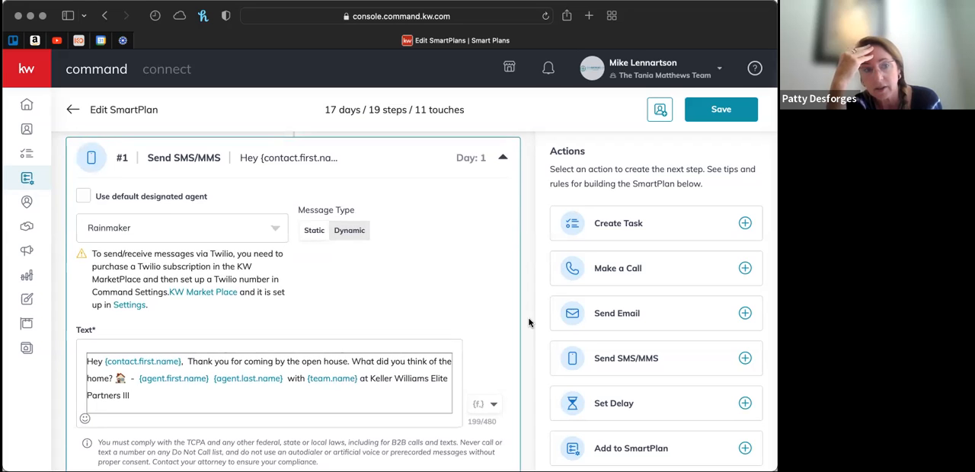
pyautogui.scroll(-6, 528, 317)
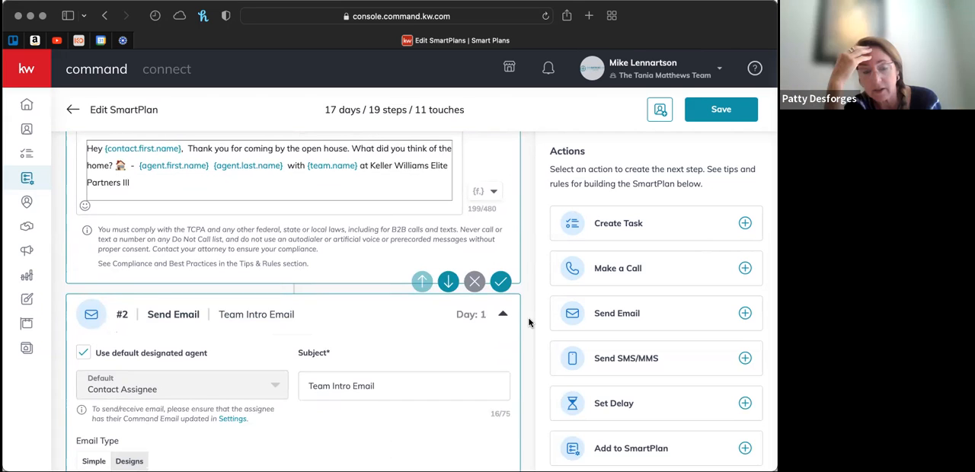
pyautogui.scroll(9, 528, 317)
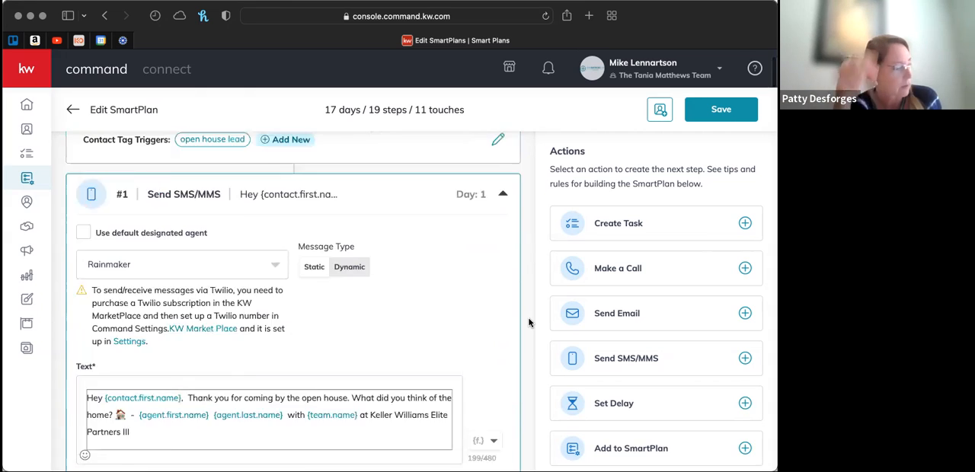
pyautogui.scroll(-1, 528, 317)
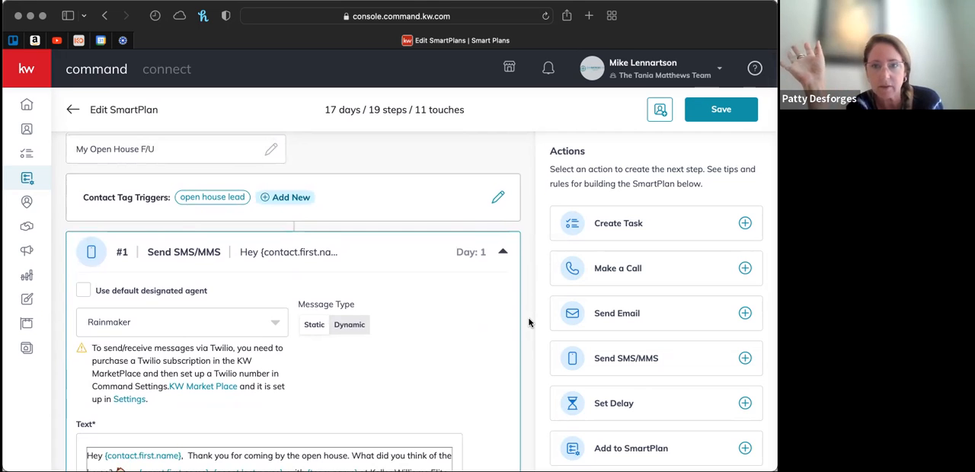
pyautogui.scroll(-3, 528, 317)
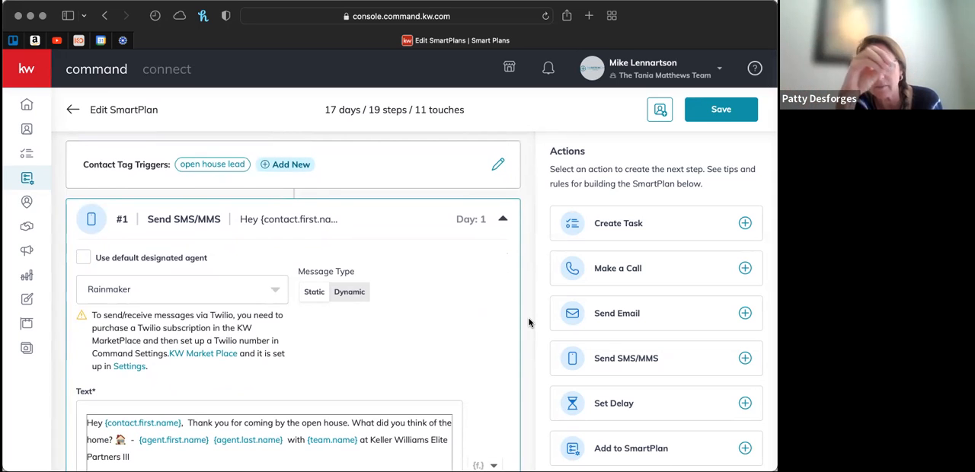
pyautogui.scroll(-5, 528, 317)
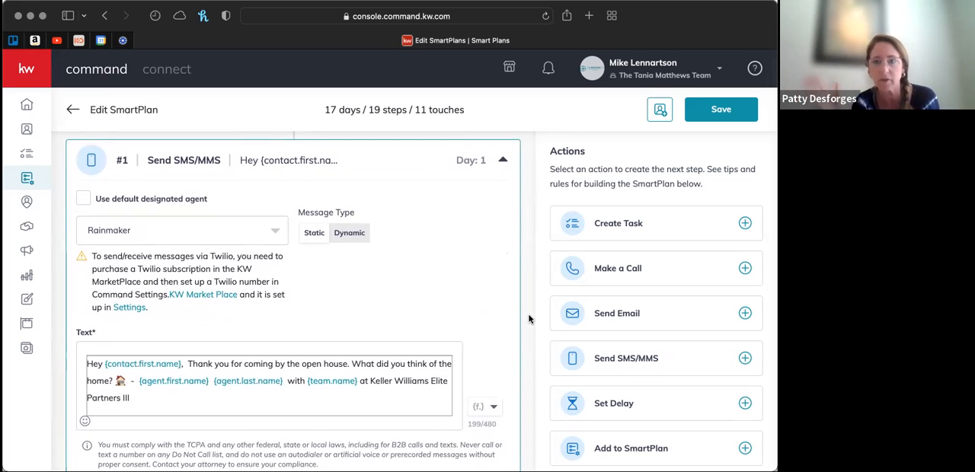
pyautogui.scroll(-2, 529, 319)
pyautogui.scroll(-3, 530, 319)
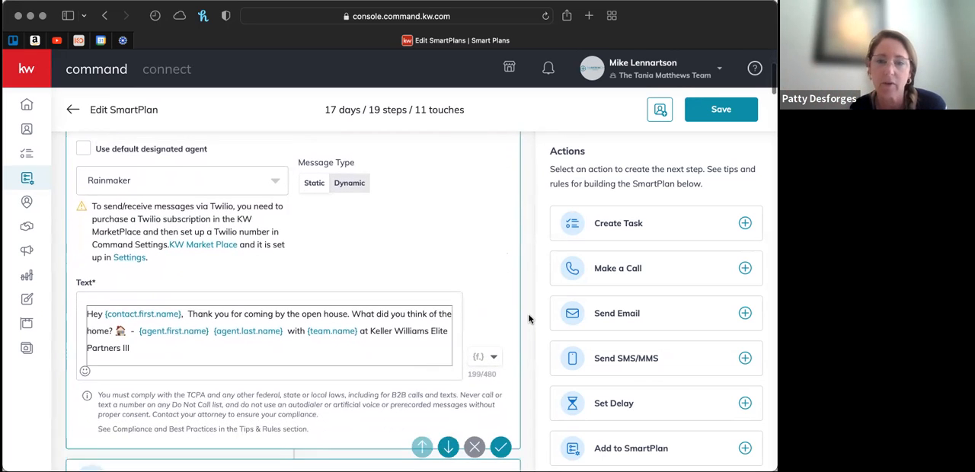
pyautogui.scroll(-10, 529, 319)
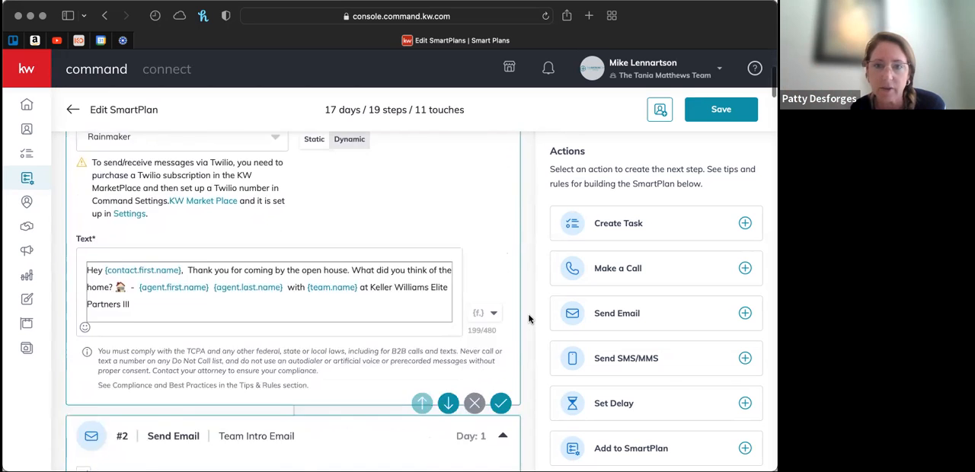
pyautogui.scroll(-8, 529, 318)
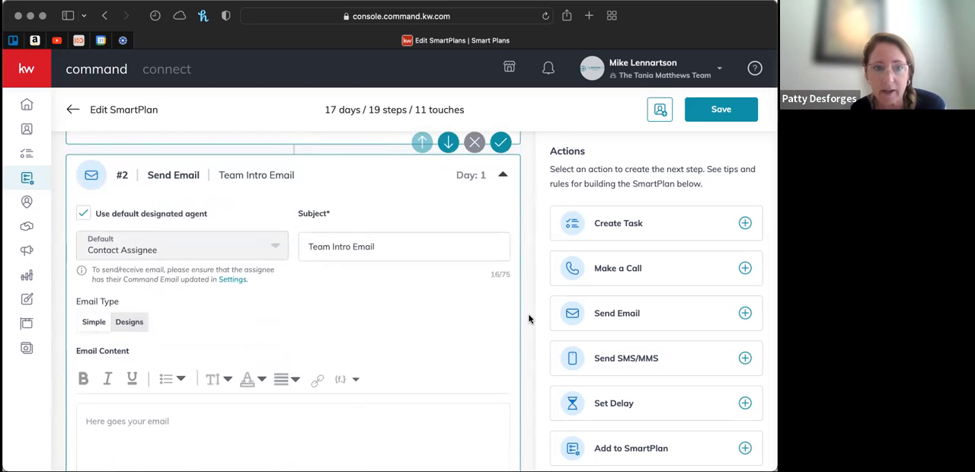
pyautogui.scroll(15, 530, 318)
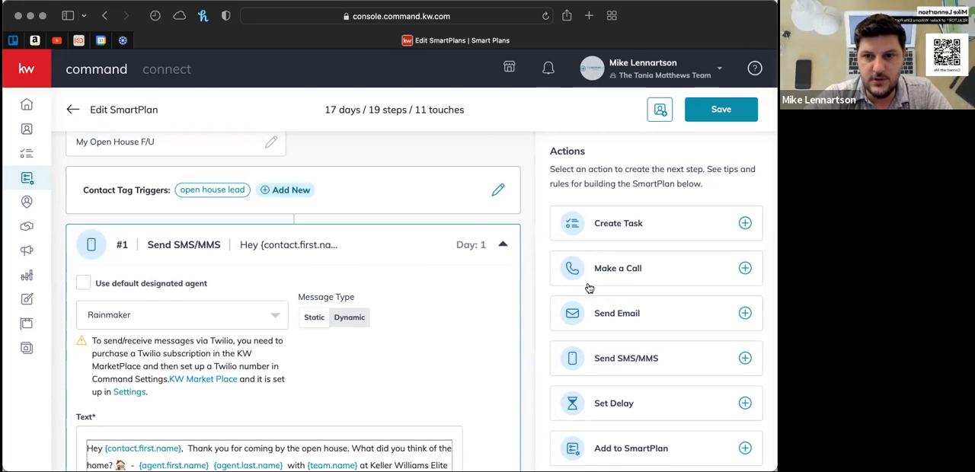
pyautogui.scroll(-2, 616, 305)
pyautogui.scroll(2, 616, 304)
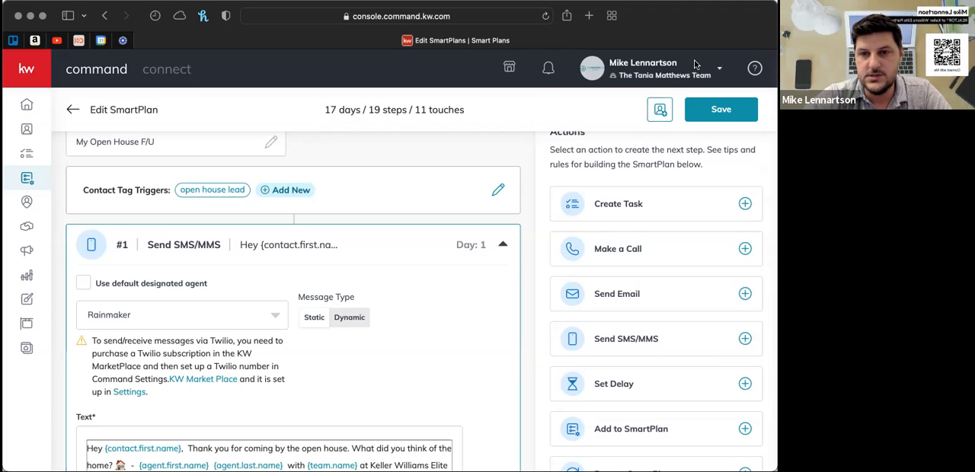
# - Find the open house lead call in step #4 and place the cursor in its Add hyperlink field
pyautogui.scroll(-1, 455, 307)
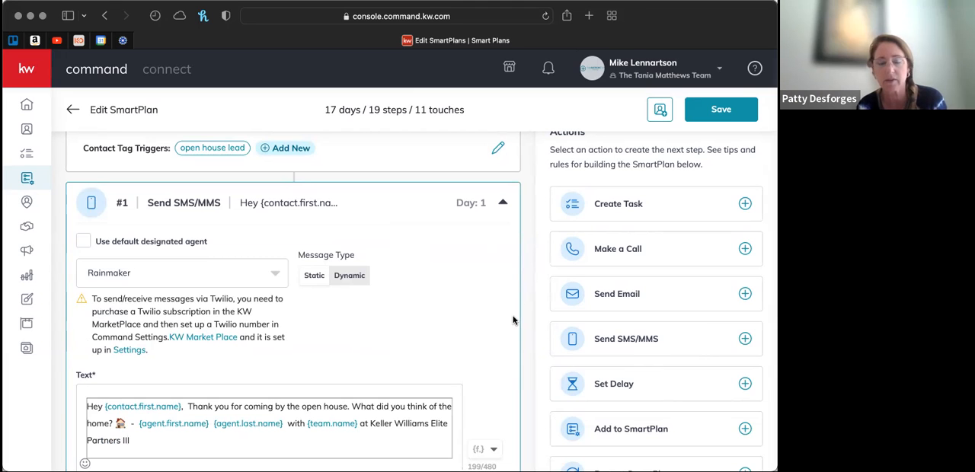
pyautogui.scroll(-5, 513, 320)
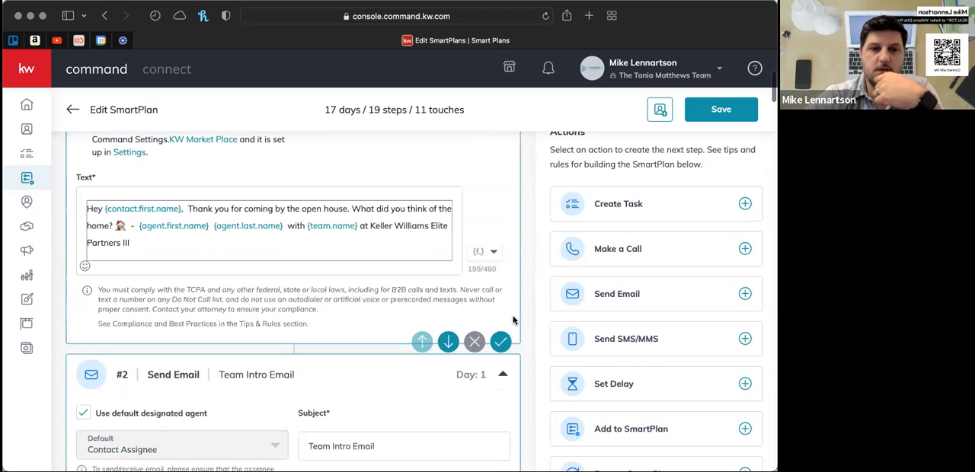
pyautogui.scroll(-3, 512, 320)
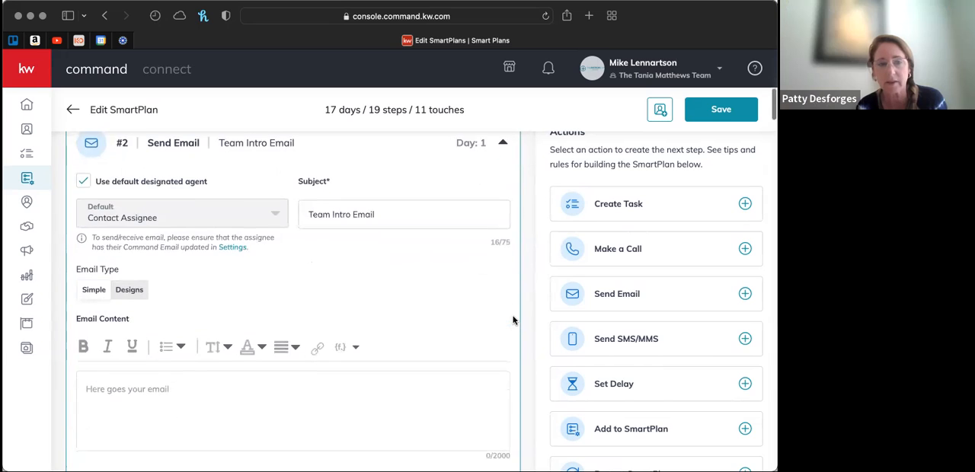
pyautogui.scroll(-10, 512, 320)
pyautogui.scroll(-3, 513, 320)
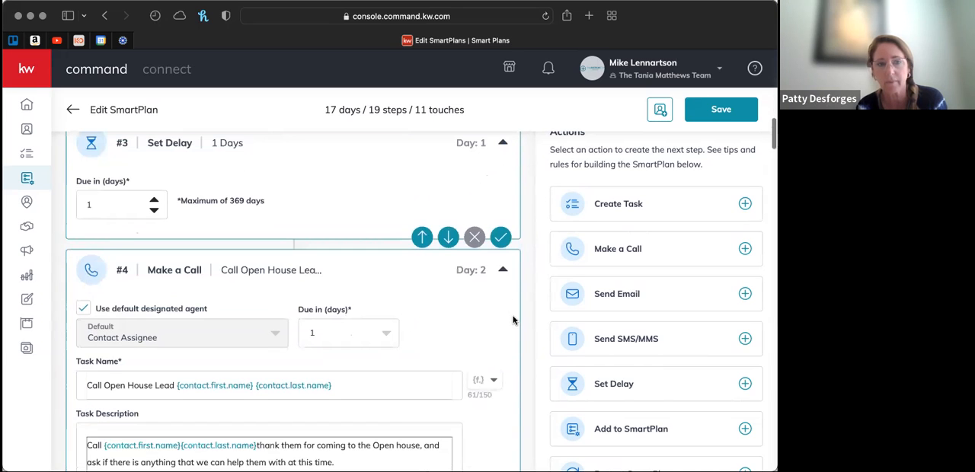
pyautogui.scroll(-3, 512, 319)
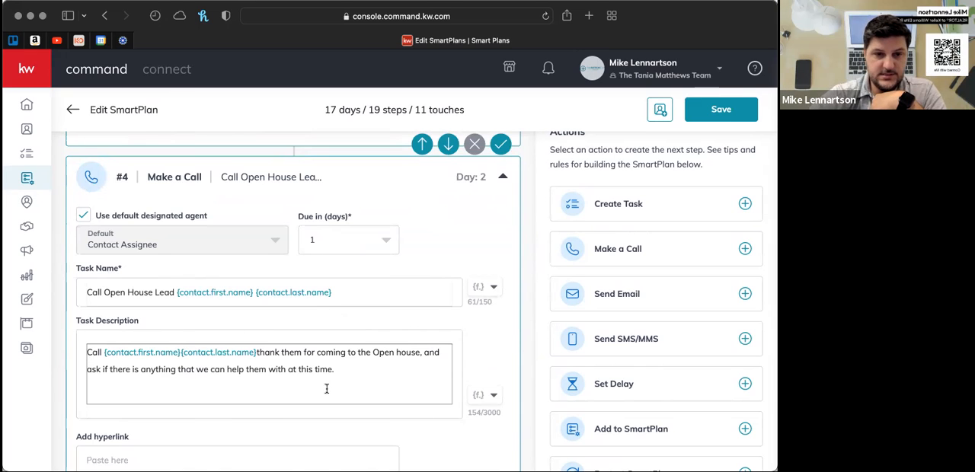
pyautogui.scroll(-2, 326, 389)
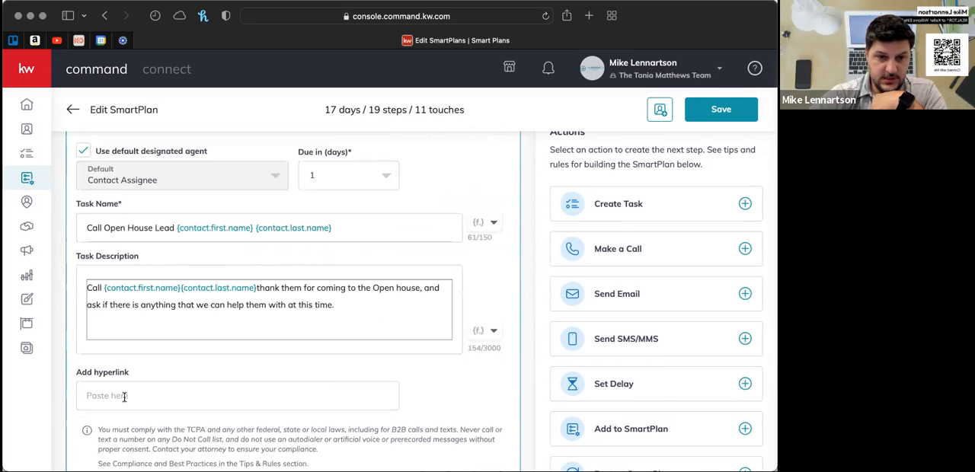
pyautogui.click(105, 396)
pyautogui.click(445, 388)
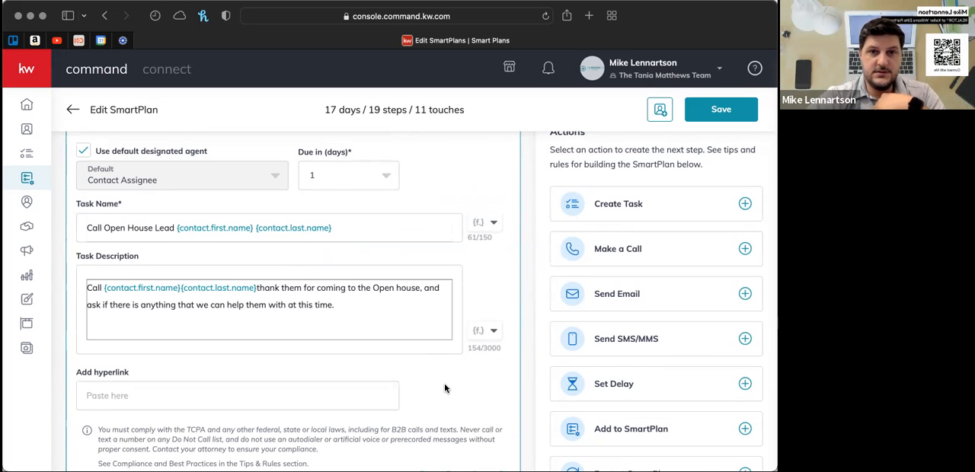
pyautogui.click(135, 395)
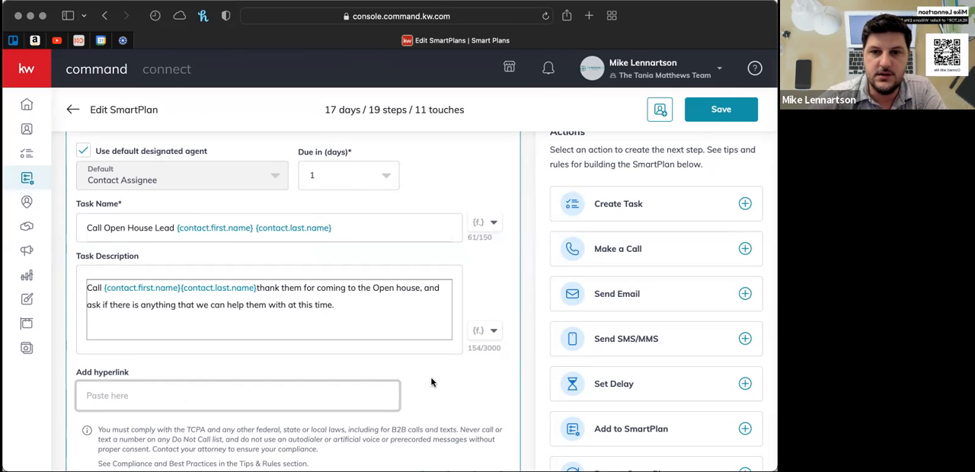
# - Look through the delay, call and text settings in steps #5 to #8, and return to text step #1
pyautogui.scroll(-5, 431, 382)
pyautogui.scroll(-3, 432, 382)
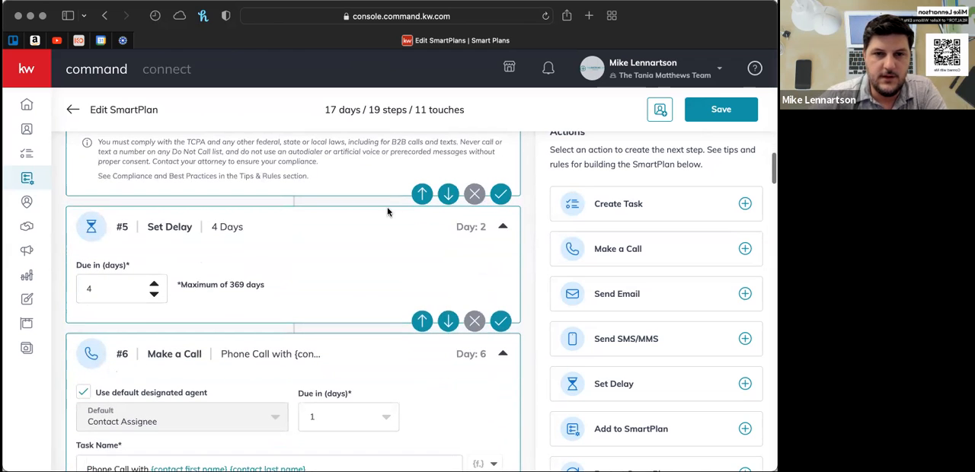
pyautogui.scroll(-8, 367, 299)
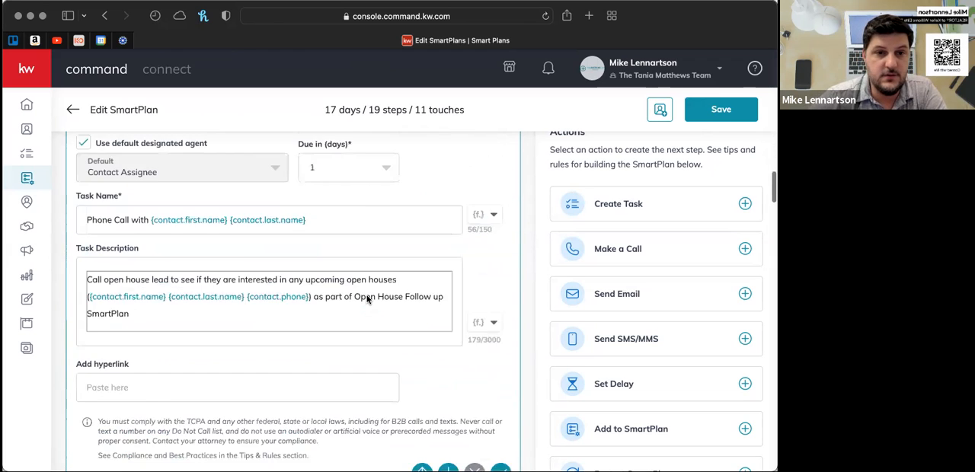
pyautogui.scroll(-10, 367, 299)
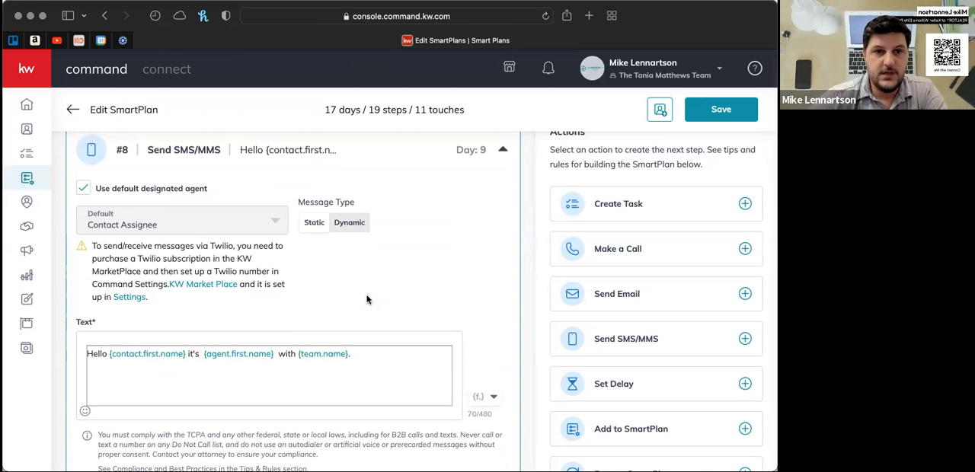
pyautogui.scroll(11, 367, 299)
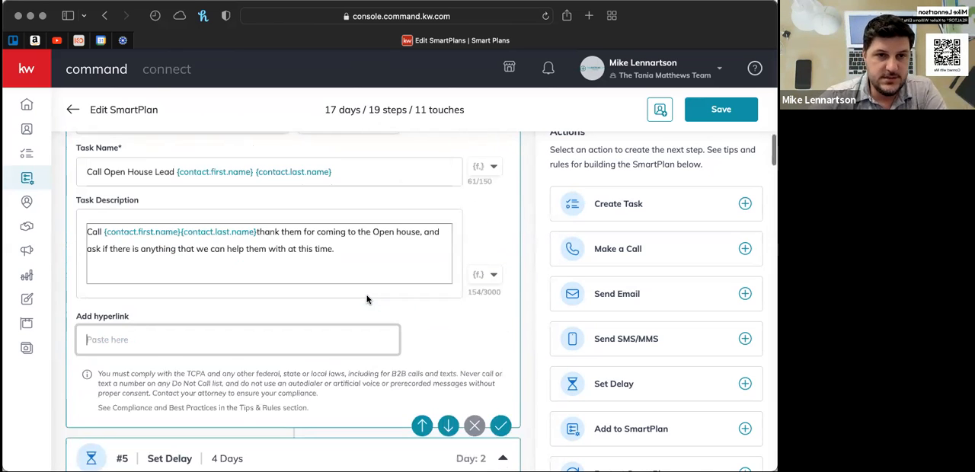
pyautogui.scroll(12, 367, 299)
pyautogui.scroll(8, 366, 300)
pyautogui.scroll(-4, 367, 299)
pyautogui.scroll(2, 366, 299)
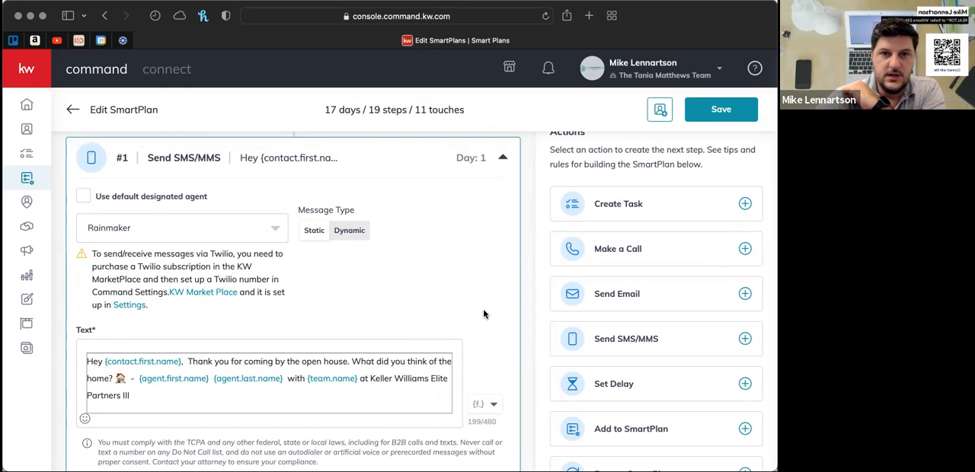
# - Go over the plan's opening sequence from text step #1 through the Team Intro Email to the call in step #4
pyautogui.scroll(-1, 483, 313)
pyautogui.scroll(1, 483, 313)
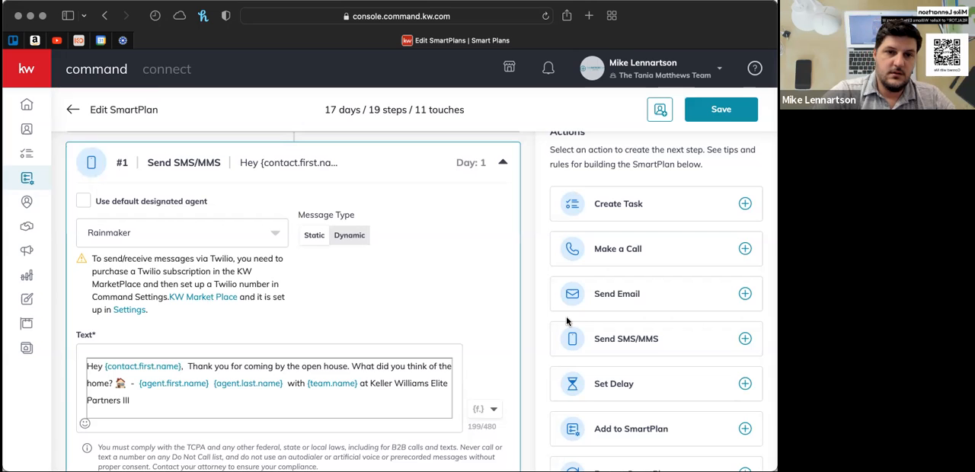
pyautogui.scroll(-5, 520, 358)
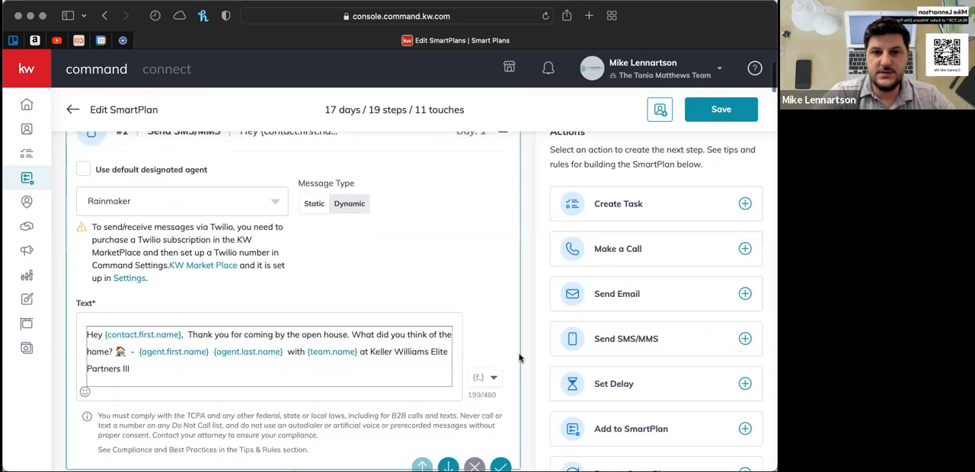
pyautogui.scroll(-3, 519, 358)
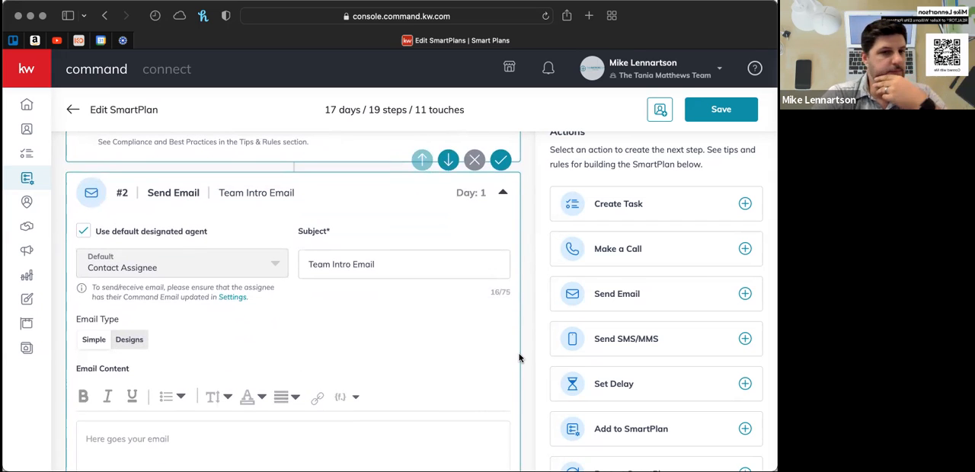
pyautogui.scroll(-10, 520, 358)
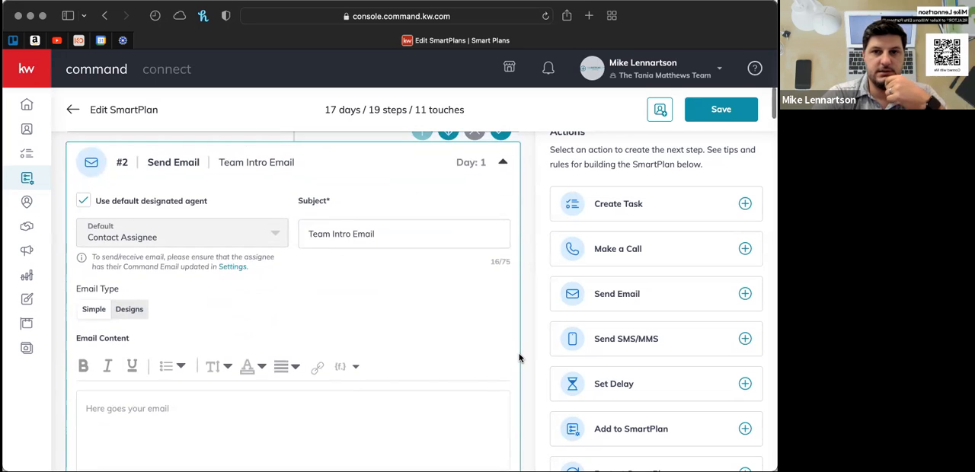
pyautogui.scroll(-5, 520, 359)
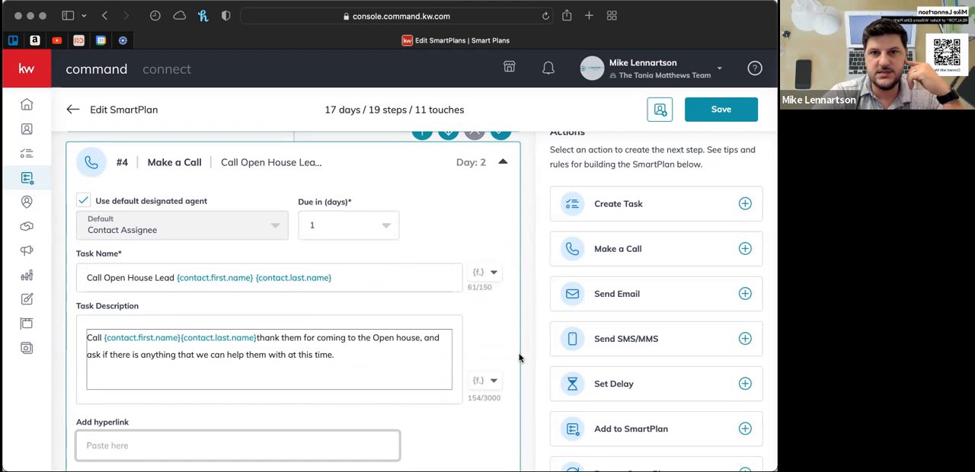
# - Review the delay, call and text settings from step #4 through the text in step #12
pyautogui.scroll(-5, 520, 358)
pyautogui.scroll(-5, 520, 358)
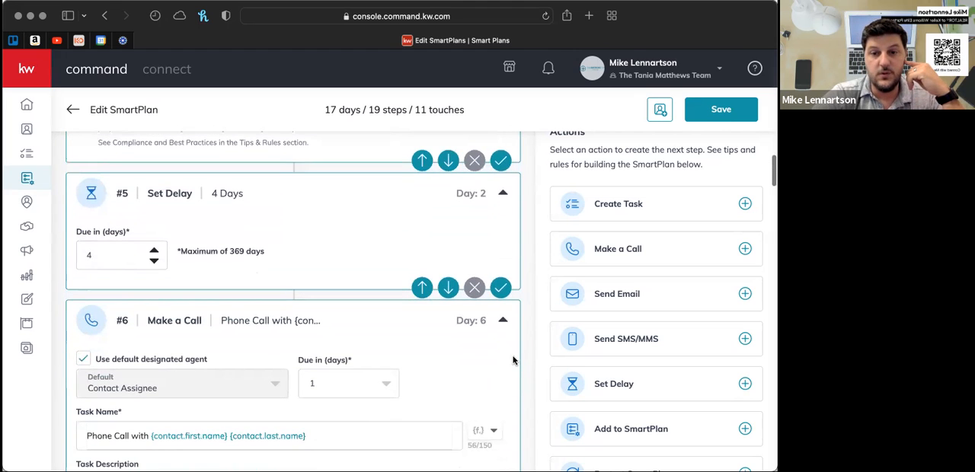
pyautogui.scroll(-4, 514, 361)
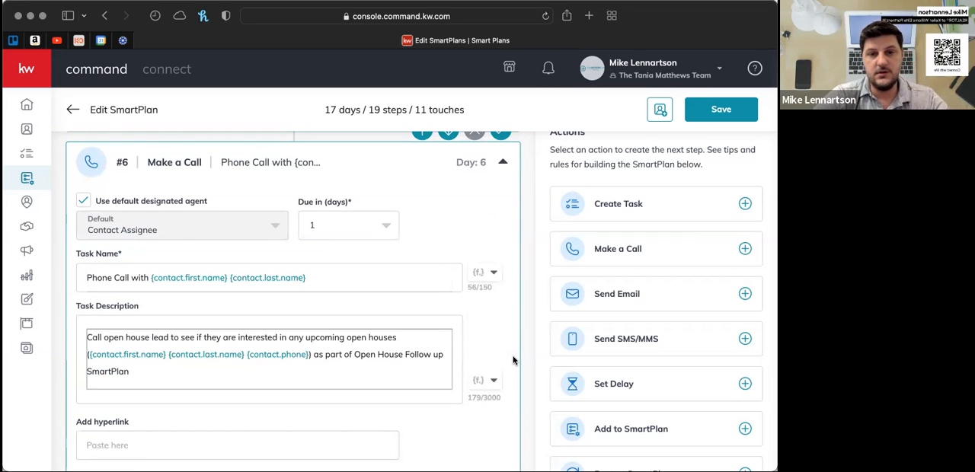
pyautogui.scroll(-7, 513, 361)
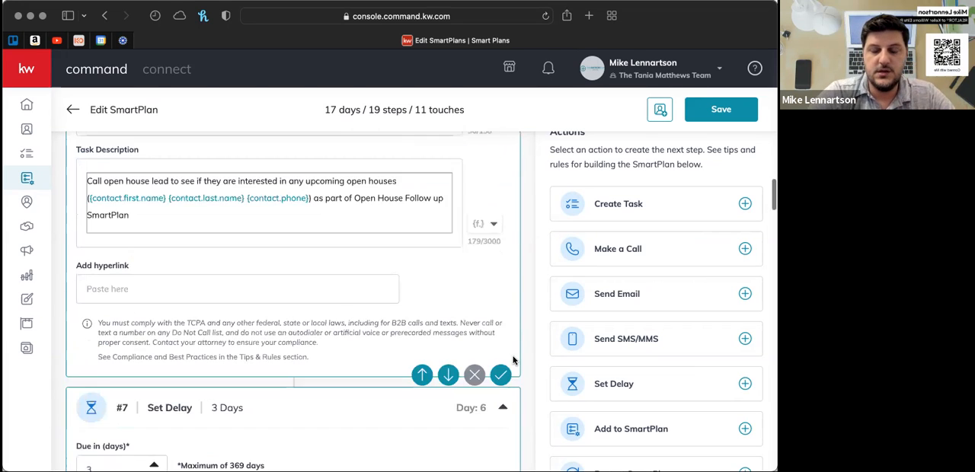
pyautogui.scroll(-7, 514, 361)
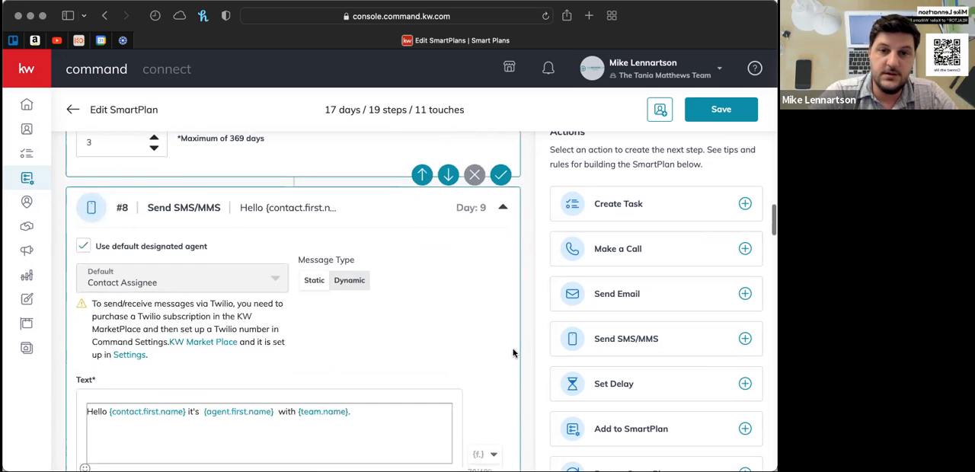
pyautogui.scroll(-2, 514, 353)
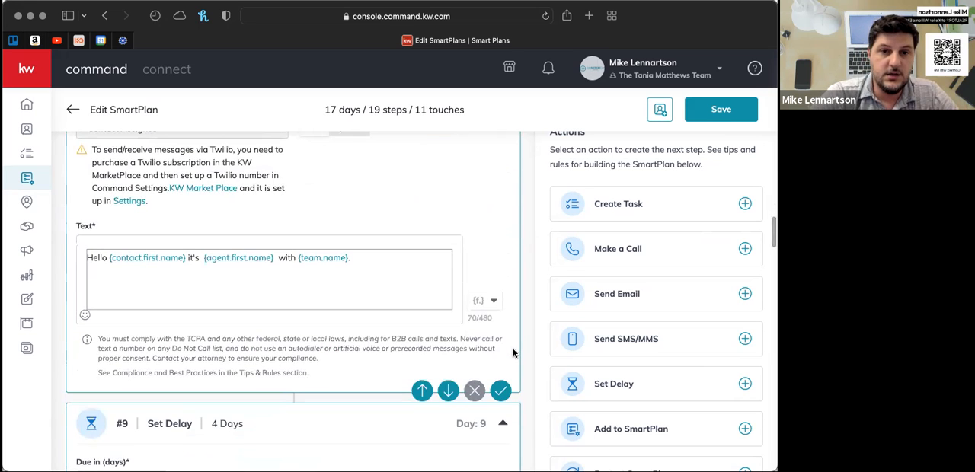
pyautogui.scroll(1, 513, 353)
pyautogui.scroll(3, 514, 353)
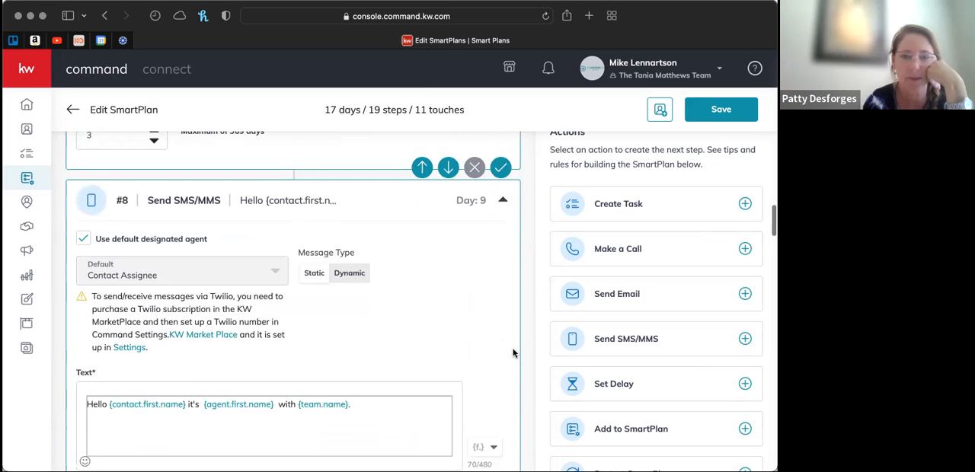
pyautogui.scroll(-1, 514, 352)
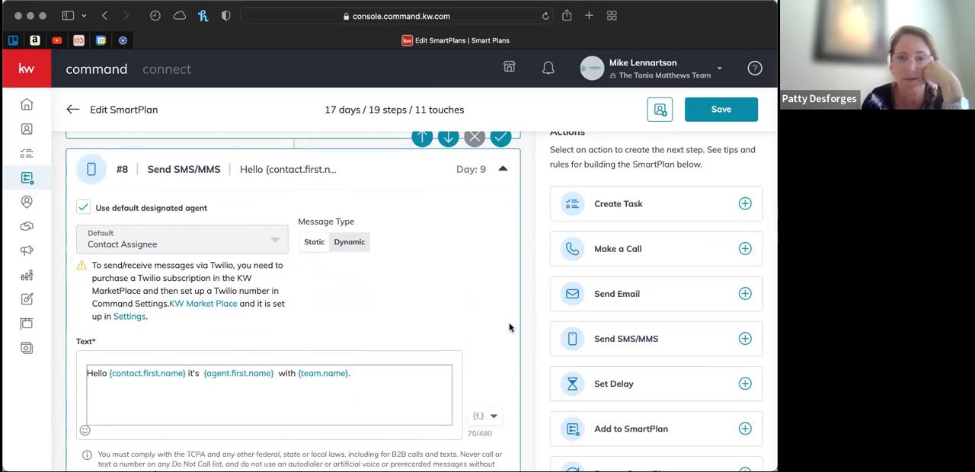
pyautogui.scroll(-5, 510, 328)
pyautogui.scroll(-4, 510, 328)
pyautogui.scroll(-5, 510, 327)
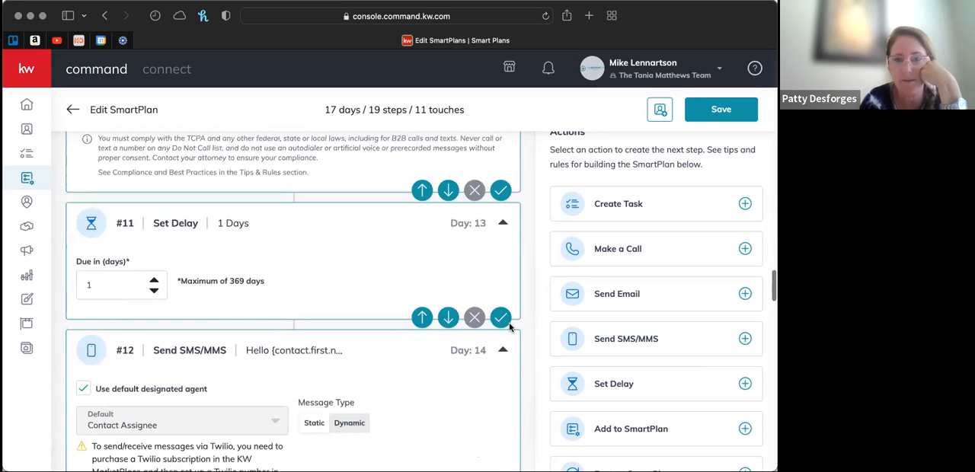
# - Go back past the call in step #4 to the Team Intro Email in step #2 and look over the available actions
pyautogui.scroll(12, 510, 327)
pyautogui.scroll(15, 509, 328)
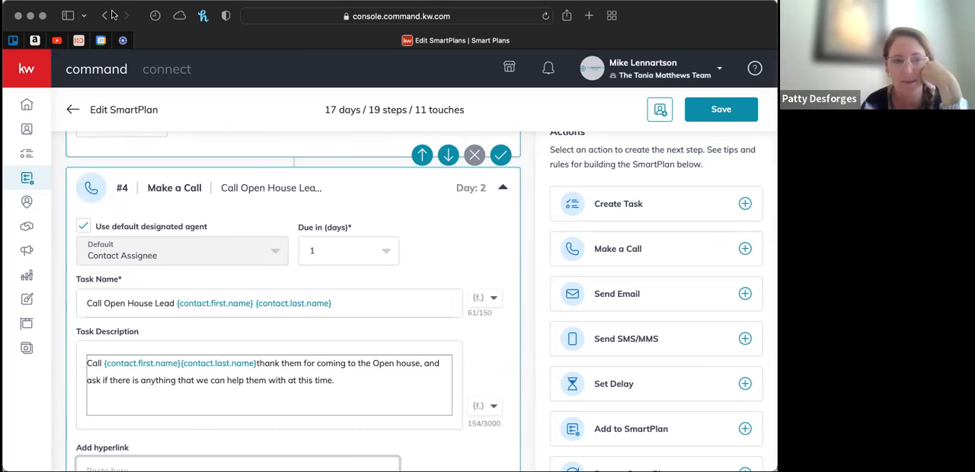
pyautogui.scroll(3, 531, 284)
pyautogui.scroll(5, 530, 278)
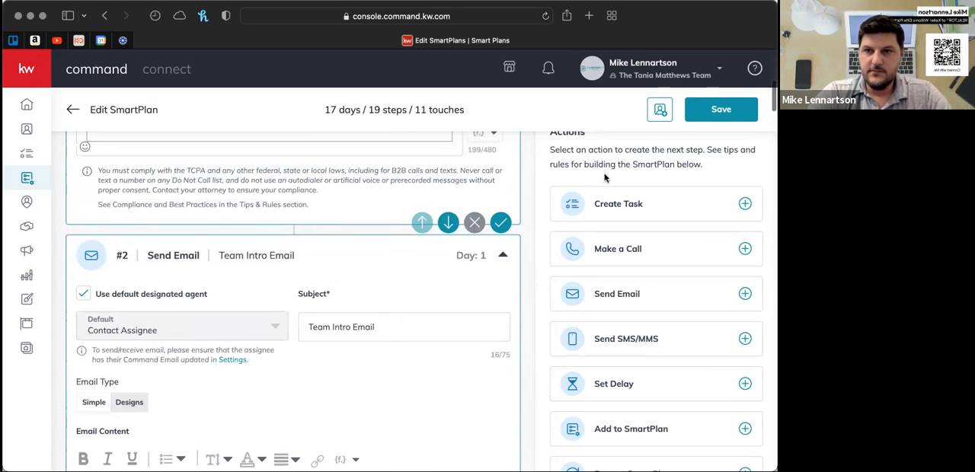
pyautogui.scroll(1, 599, 171)
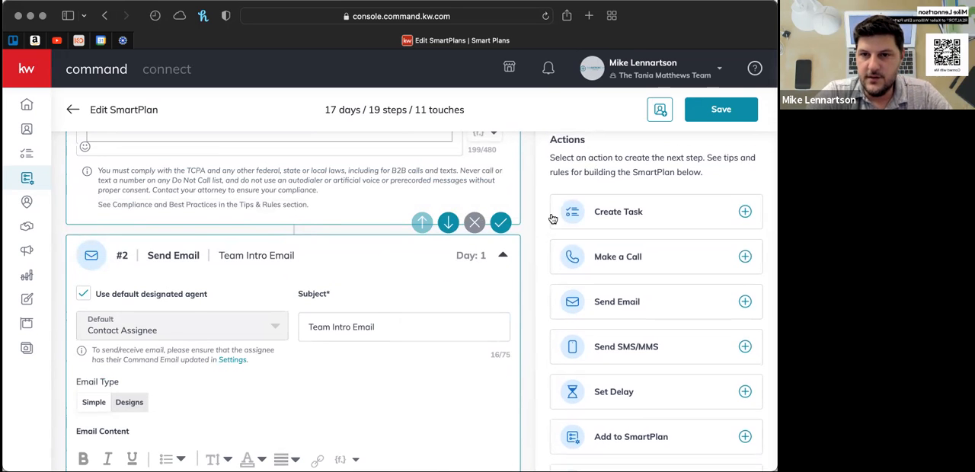
pyautogui.scroll(-1, 540, 266)
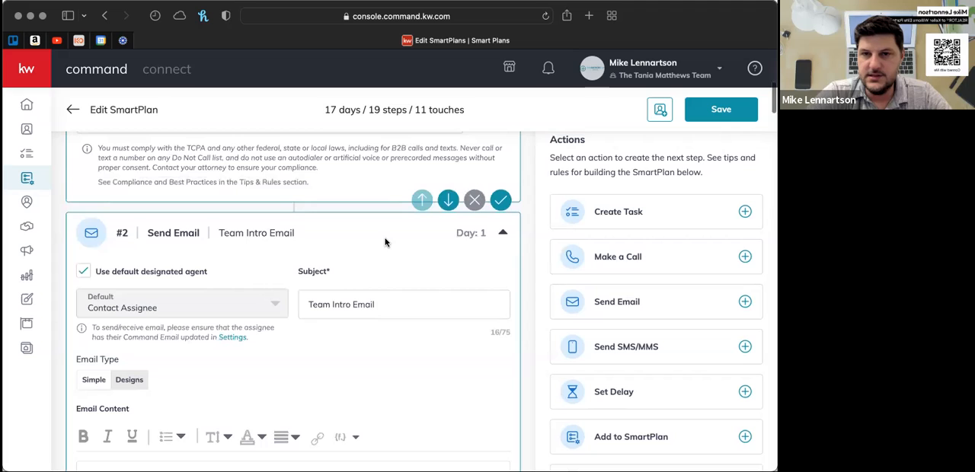
pyautogui.scroll(-1, 385, 242)
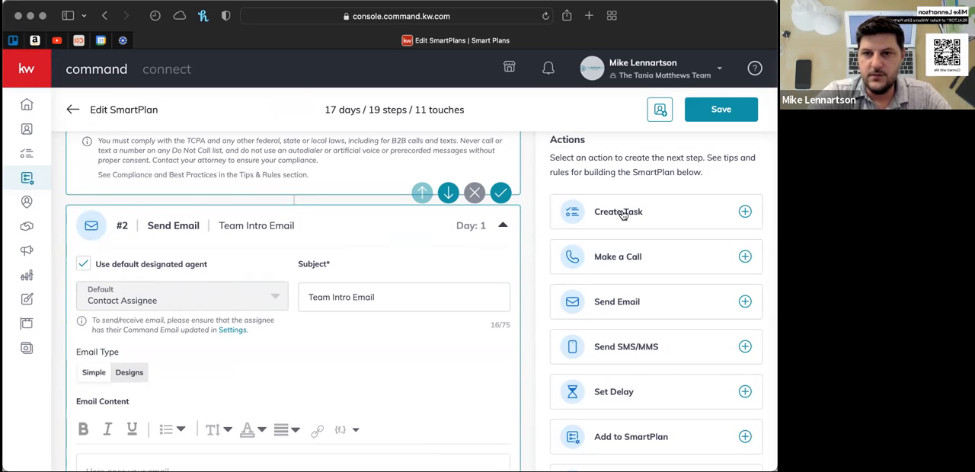
# - Add a Create Task step at the end of the plan and set its task type to Non Touch
pyautogui.click(745, 213)
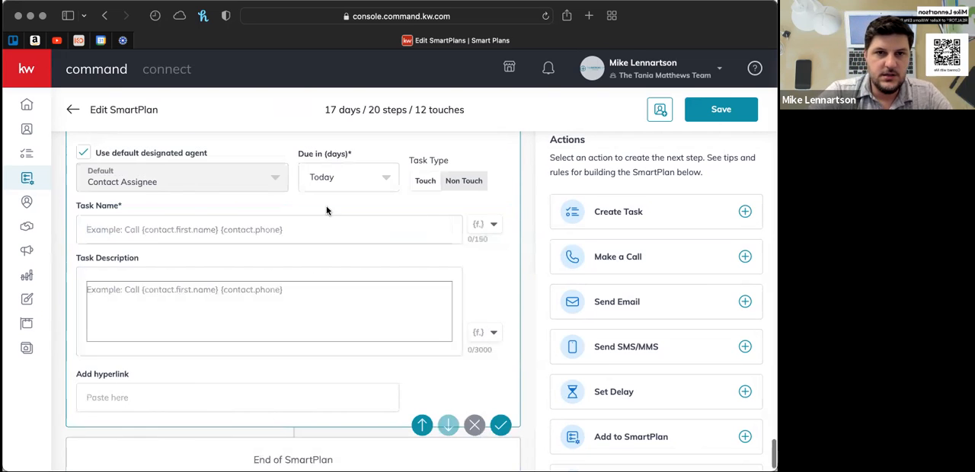
pyautogui.click(475, 182)
pyautogui.click(425, 182)
pyautogui.click(474, 181)
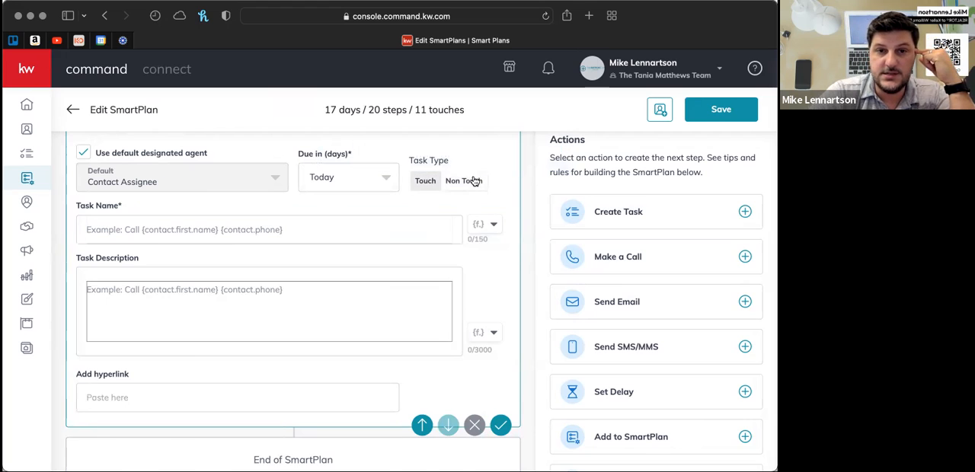
# - Make the new task due in 3 days and place the cursor in its Task Name field
pyautogui.click(386, 179)
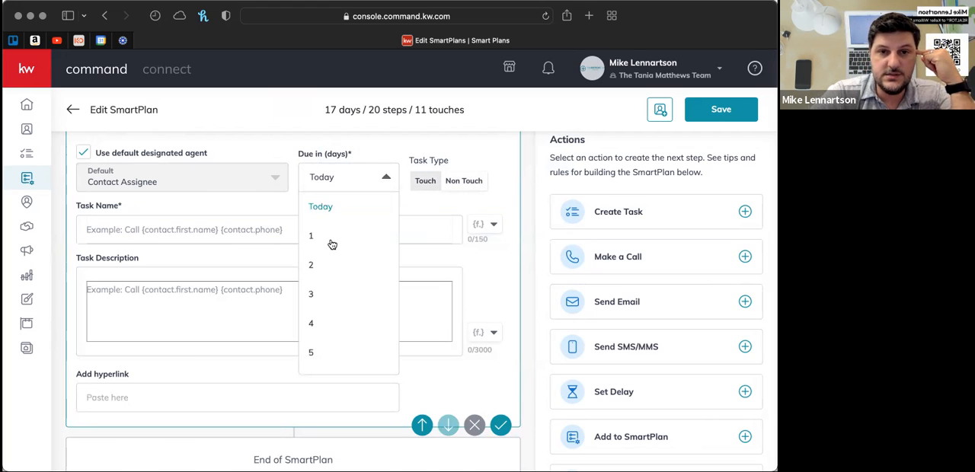
pyautogui.scroll(-2, 348, 236)
pyautogui.scroll(2, 348, 236)
pyautogui.scroll(-2, 348, 236)
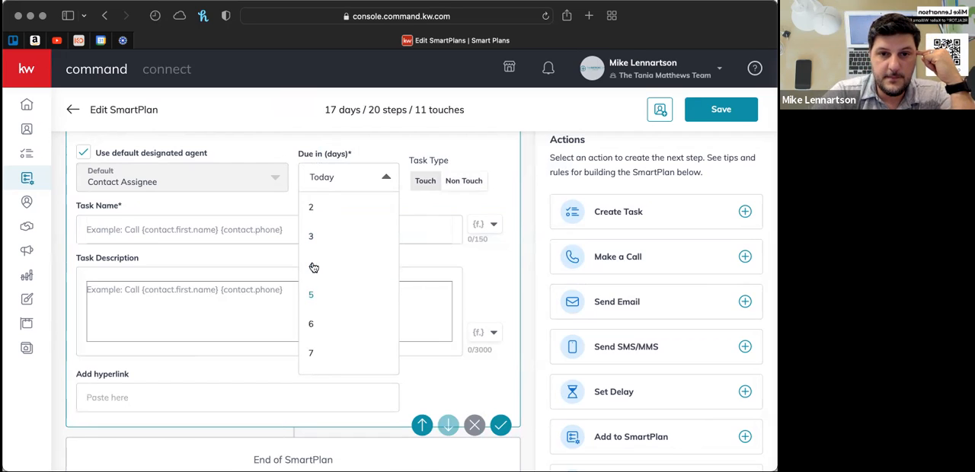
pyautogui.click(319, 236)
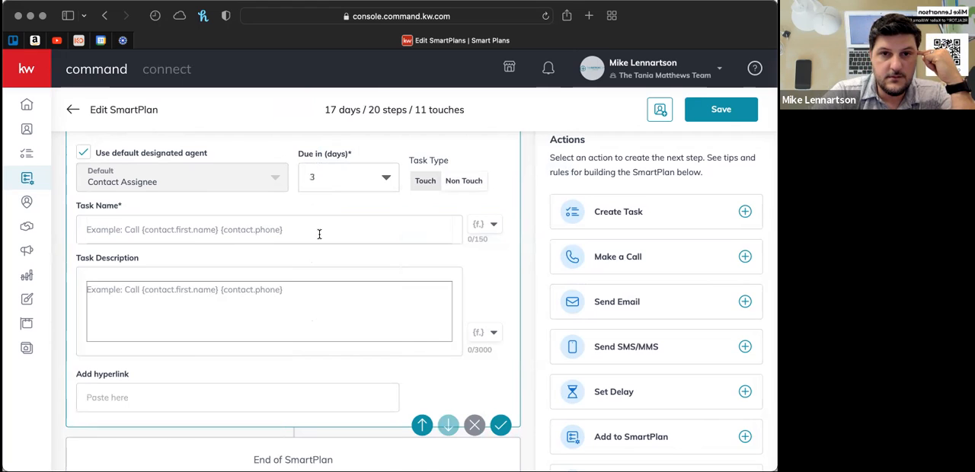
pyautogui.scroll(2, 324, 211)
pyautogui.scroll(-1, 325, 211)
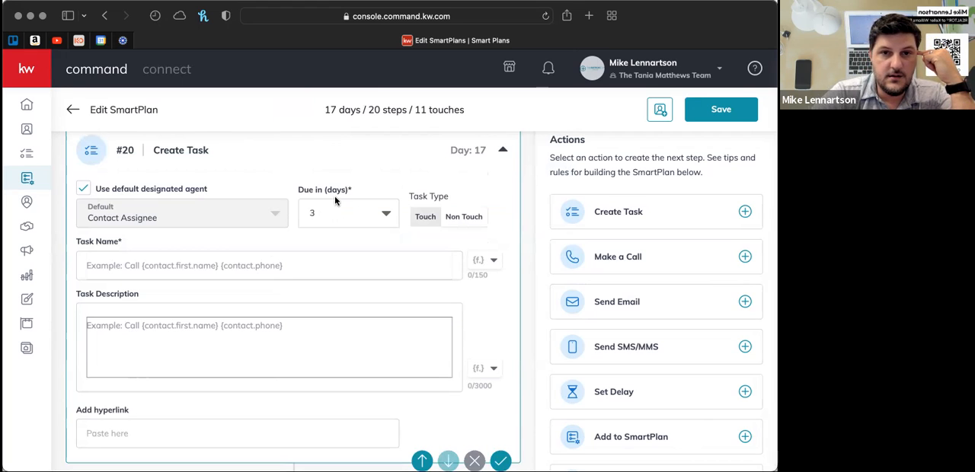
pyautogui.click(141, 271)
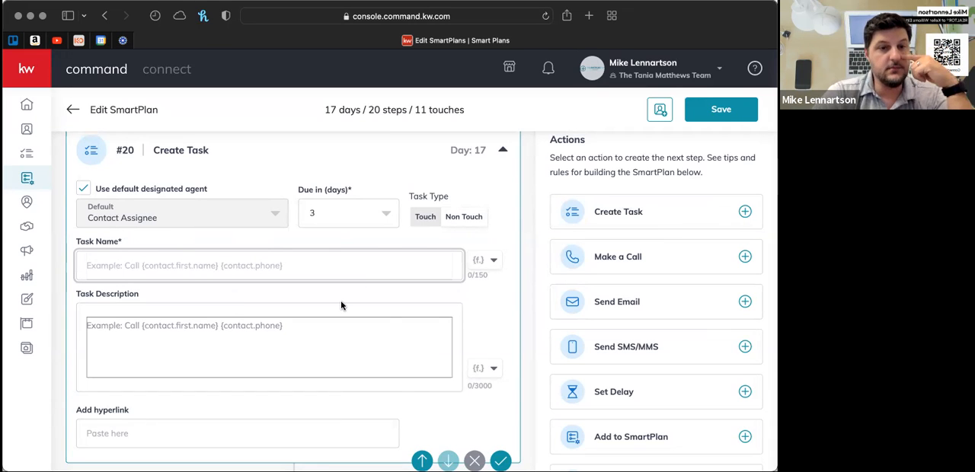
pyautogui.scroll(-1, 341, 300)
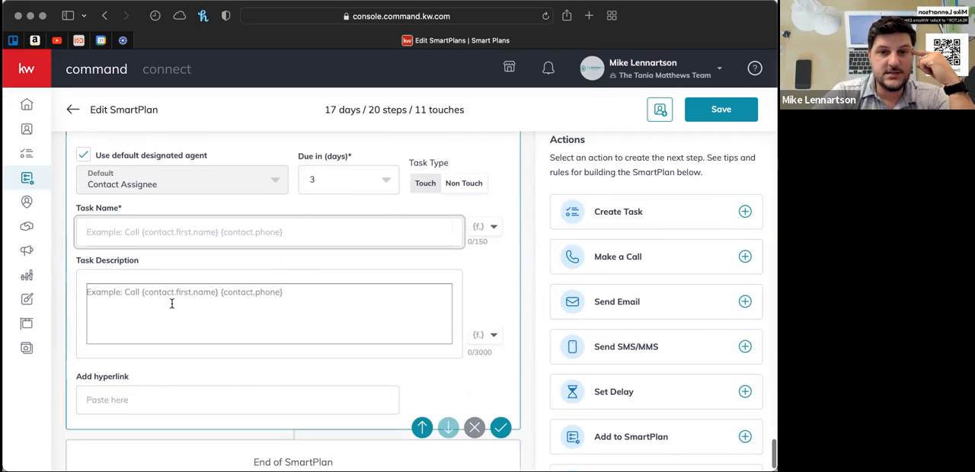
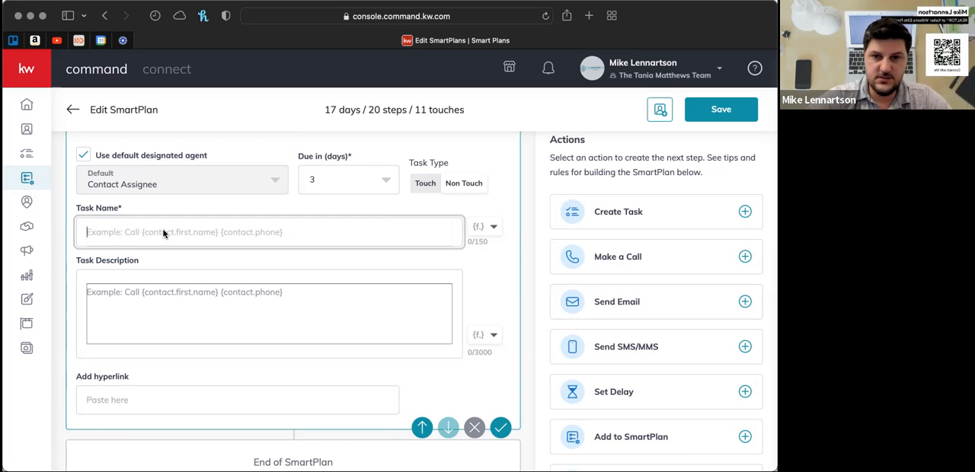
# - Examine the due date, task type, name, description and hyperlink fields of the new Create Task step
pyautogui.click(459, 186)
pyautogui.click(104, 231)
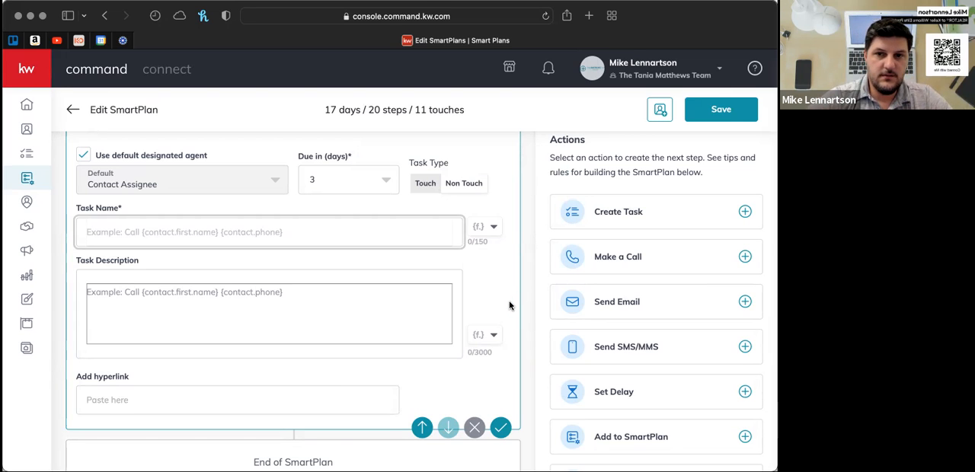
pyautogui.scroll(-1, 510, 305)
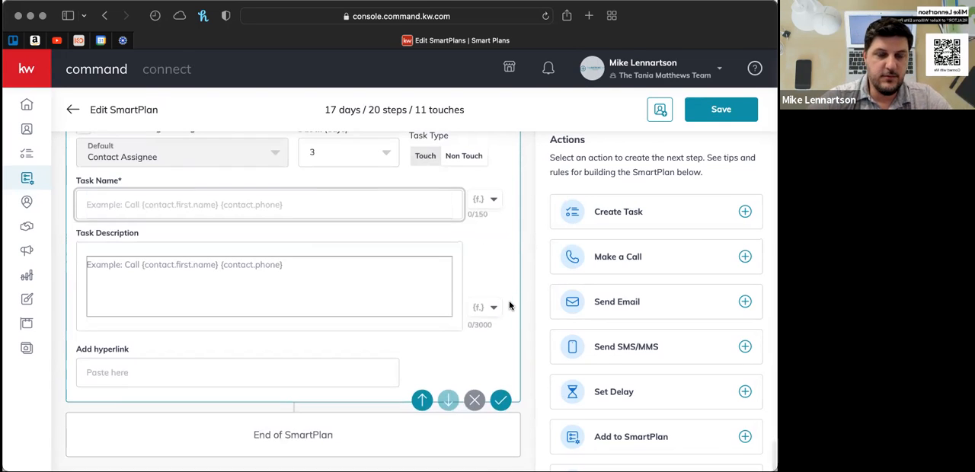
pyautogui.scroll(2, 509, 306)
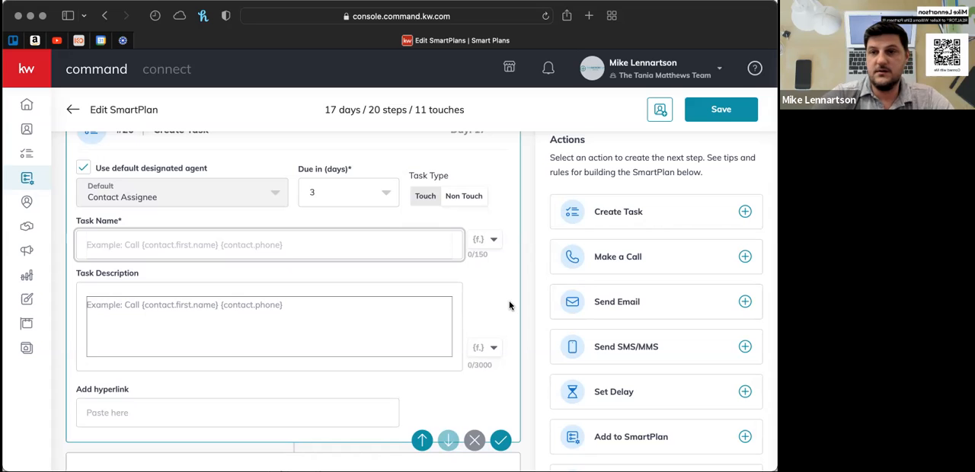
pyautogui.scroll(-2, 510, 305)
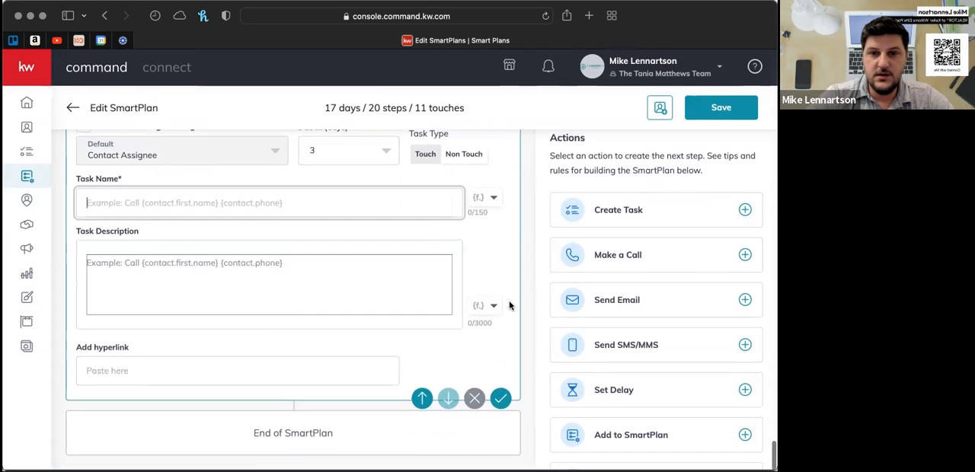
pyautogui.scroll(3, 509, 306)
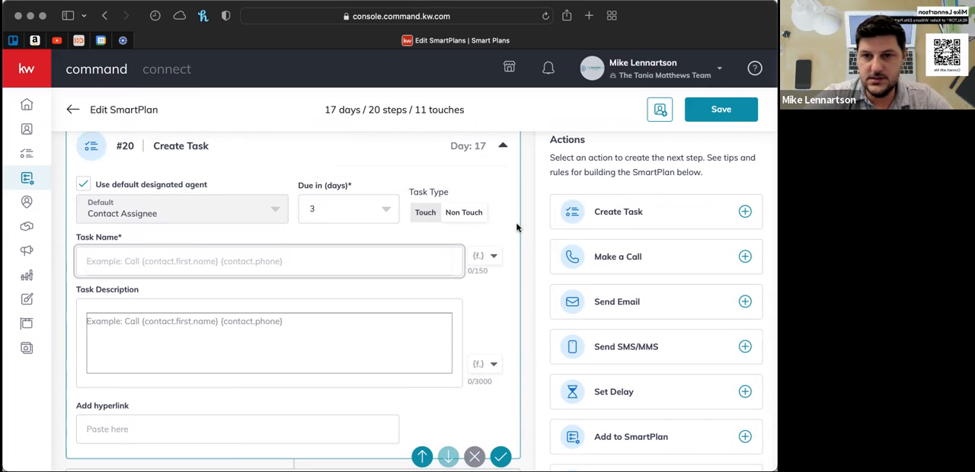
pyautogui.scroll(1, 516, 228)
pyautogui.scroll(2, 517, 228)
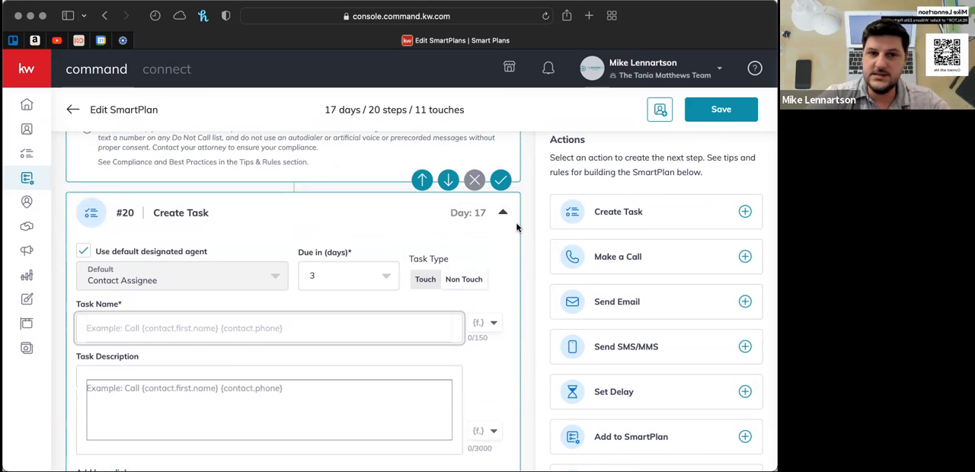
# - Delete the blank Create Task step #20 from the end of the plan
pyautogui.scroll(-4, 517, 227)
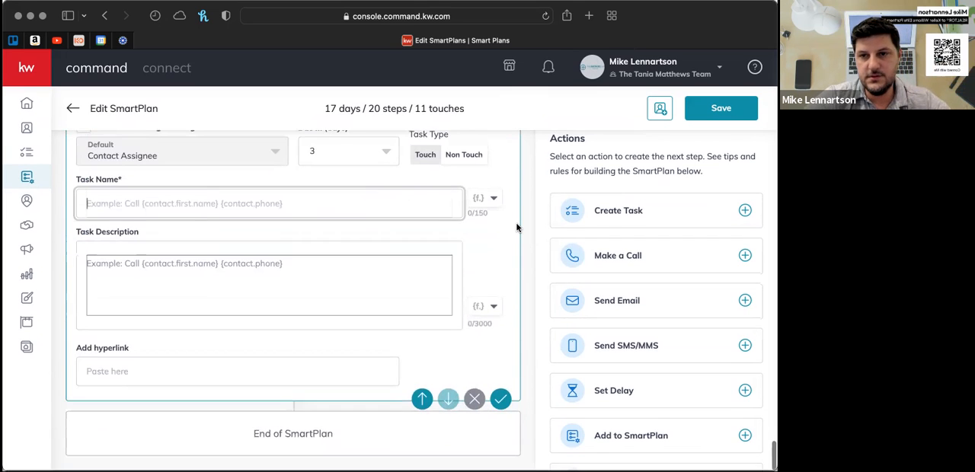
pyautogui.click(474, 403)
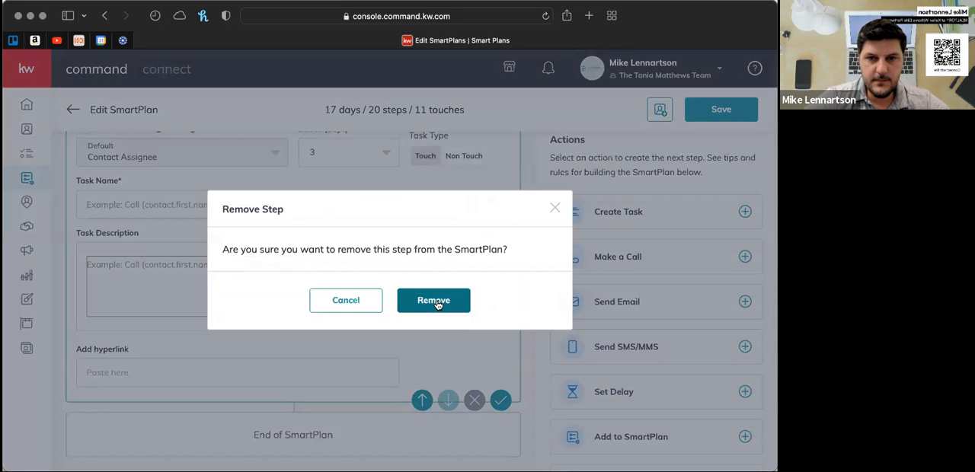
pyautogui.click(436, 303)
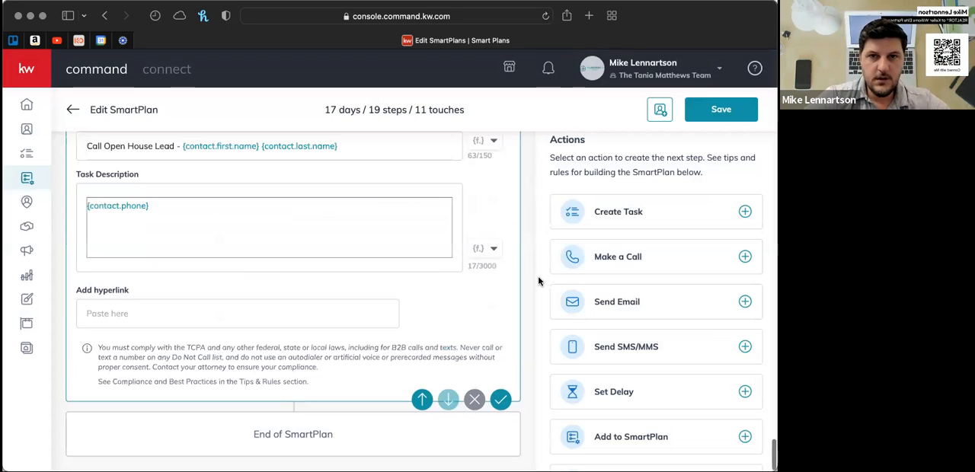
# - Add an Add to SmartPlan step at the end of the plan
pyautogui.scroll(-3, 612, 297)
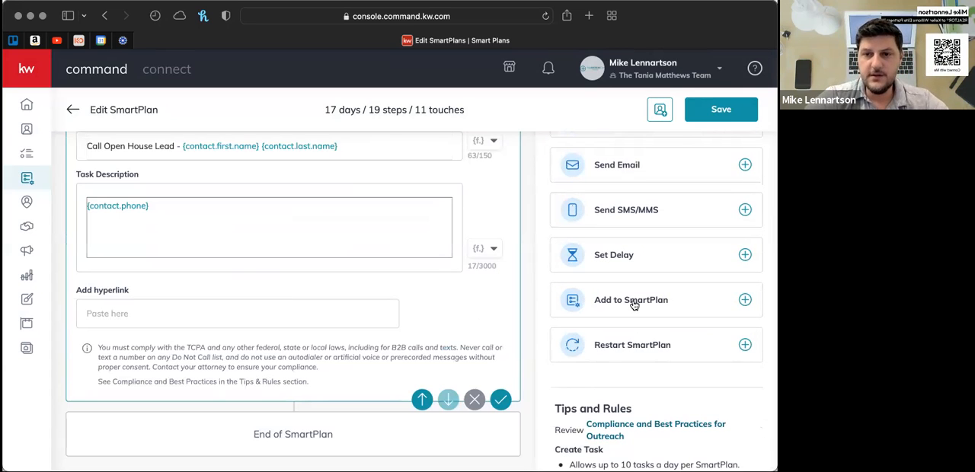
pyautogui.click(745, 301)
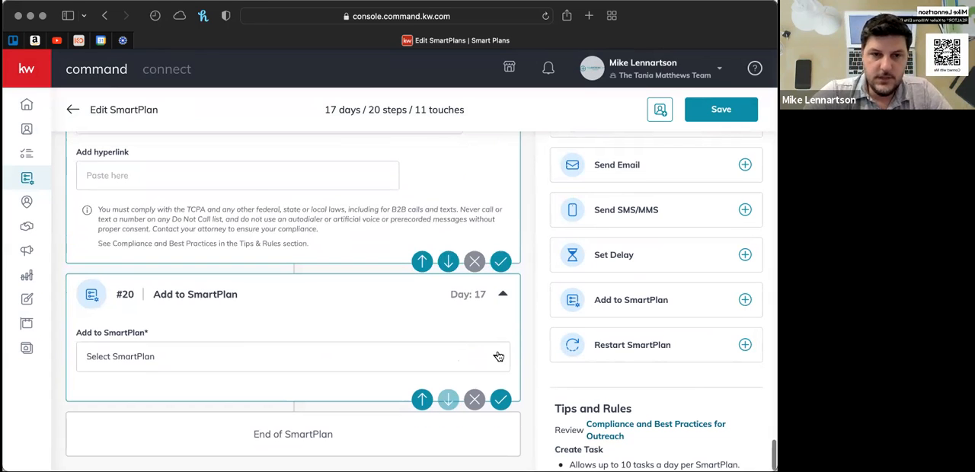
pyautogui.scroll(3, 383, 312)
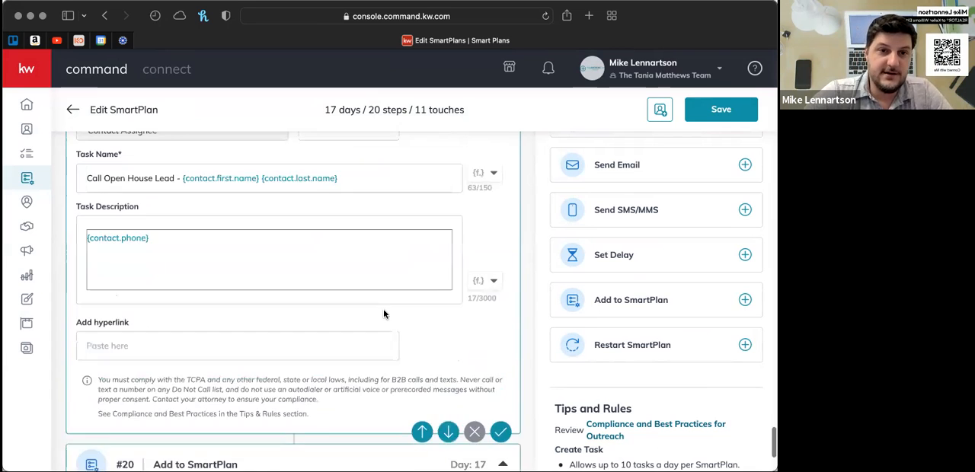
pyautogui.scroll(6, 383, 312)
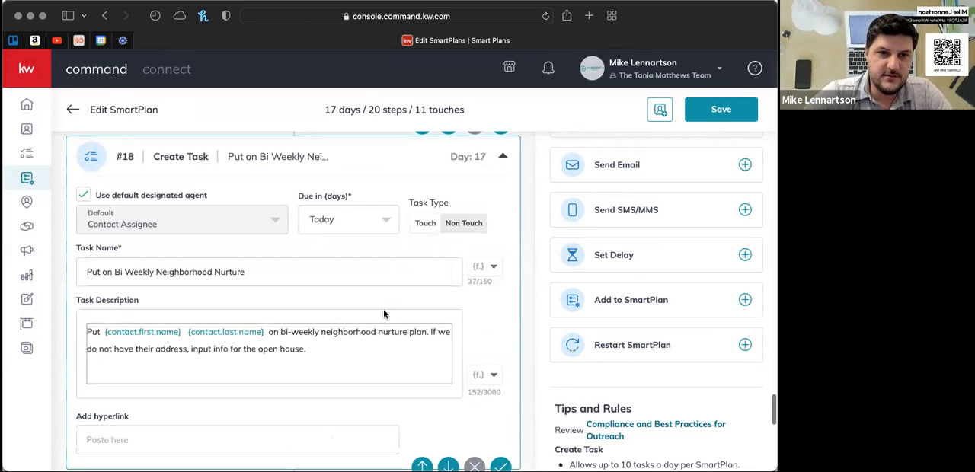
pyautogui.scroll(-10, 383, 314)
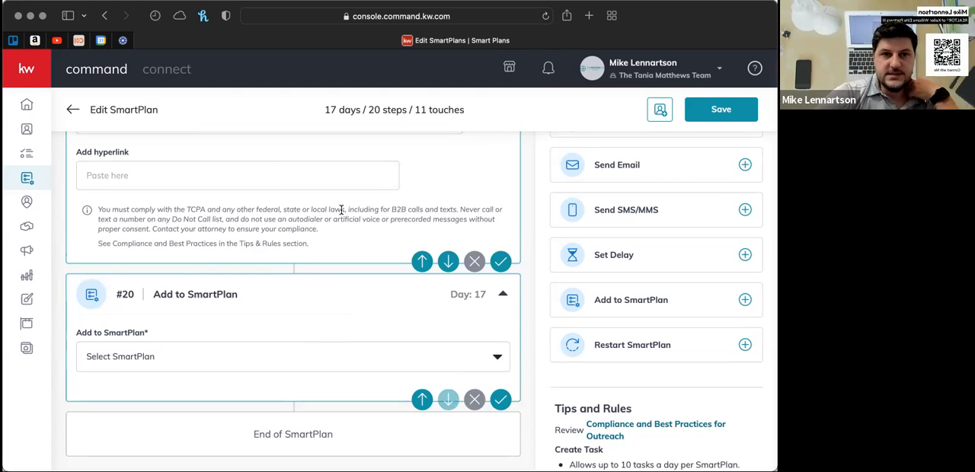
# - Review the whole plan from the contact tag triggers through the texts and delays to the Bi Weekly Neighborhood Nurture task in step #18
pyautogui.scroll(10, 340, 208)
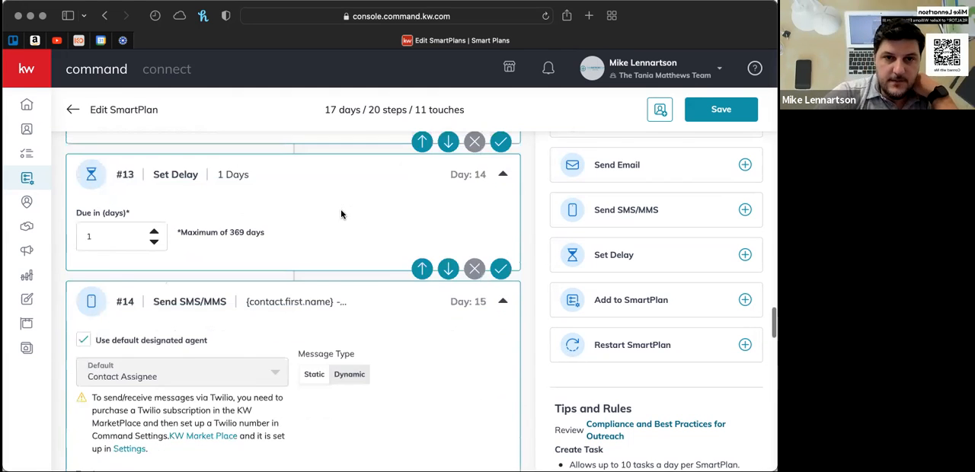
pyautogui.scroll(15, 341, 209)
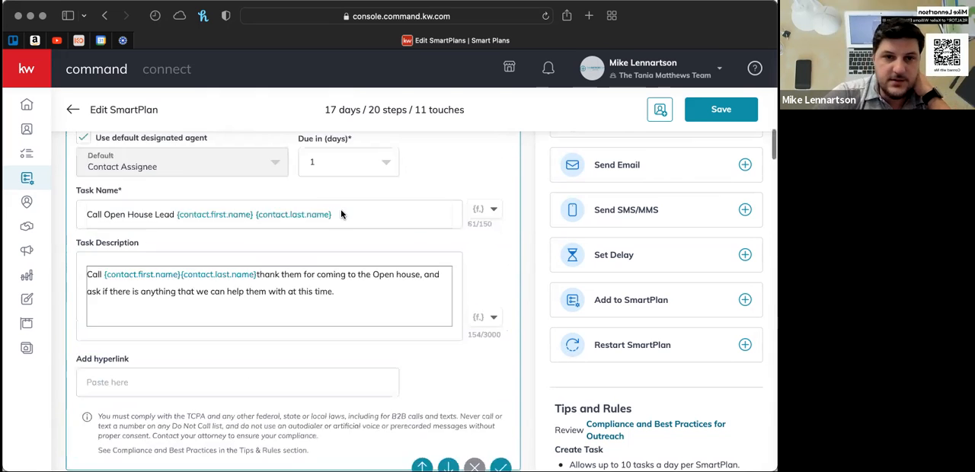
pyautogui.scroll(10, 340, 215)
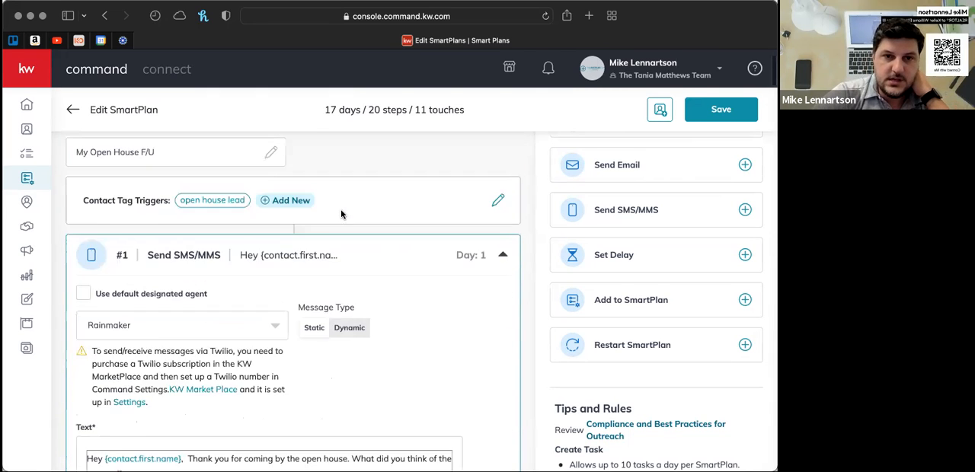
pyautogui.scroll(-5, 343, 216)
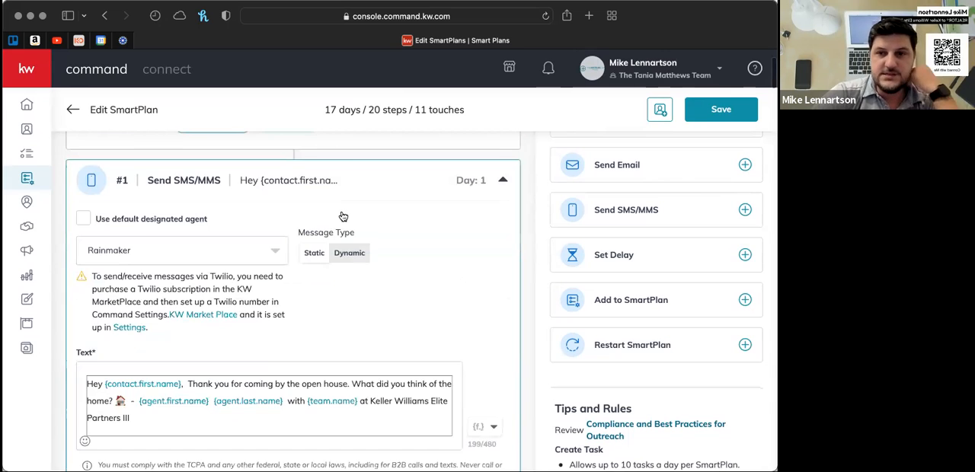
pyautogui.scroll(-6, 342, 215)
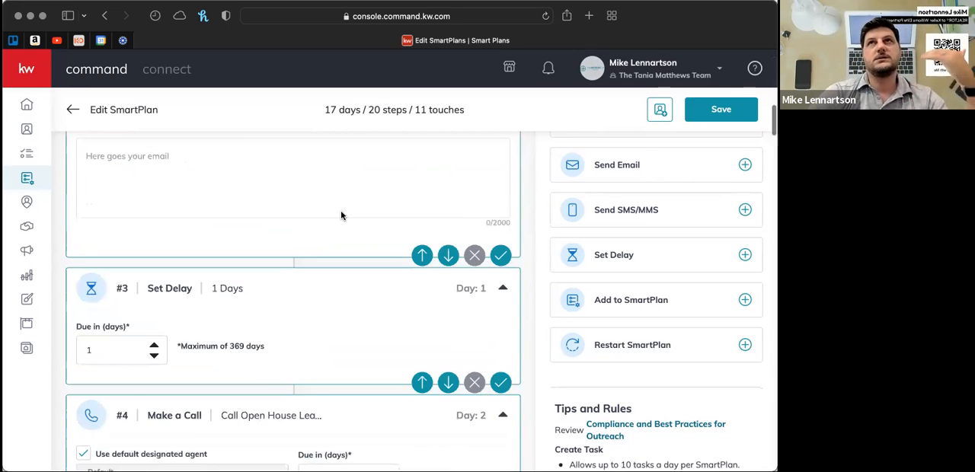
pyautogui.scroll(-15, 341, 214)
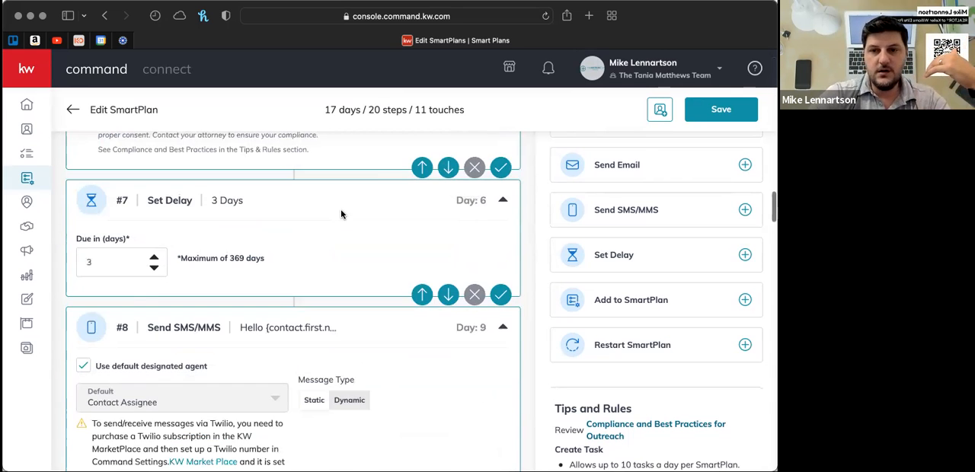
pyautogui.scroll(-5, 340, 214)
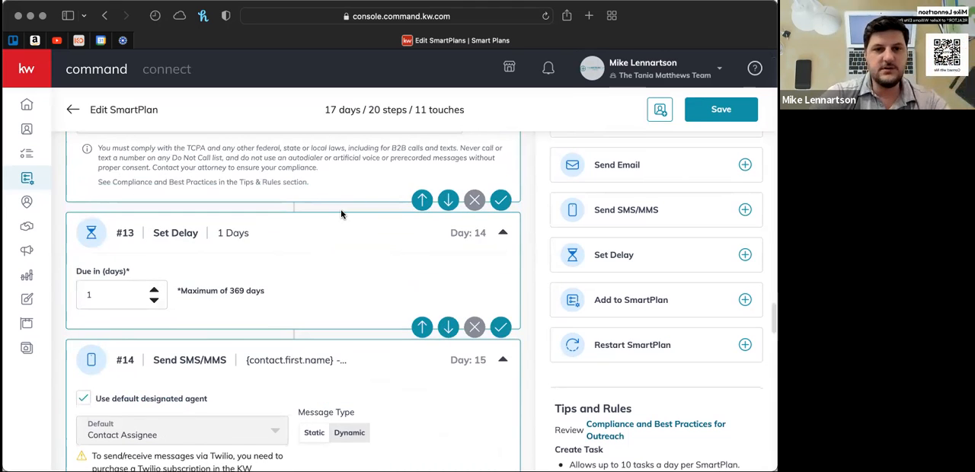
pyautogui.scroll(-5, 341, 215)
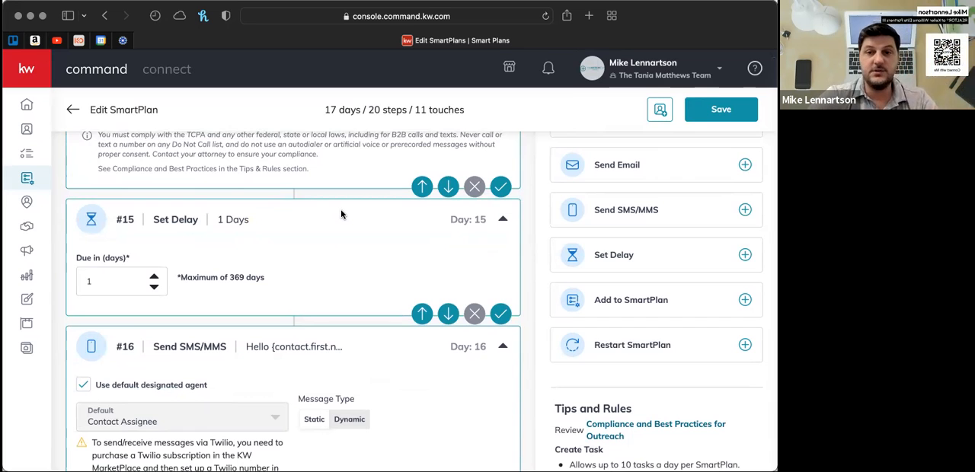
pyautogui.scroll(-15, 340, 214)
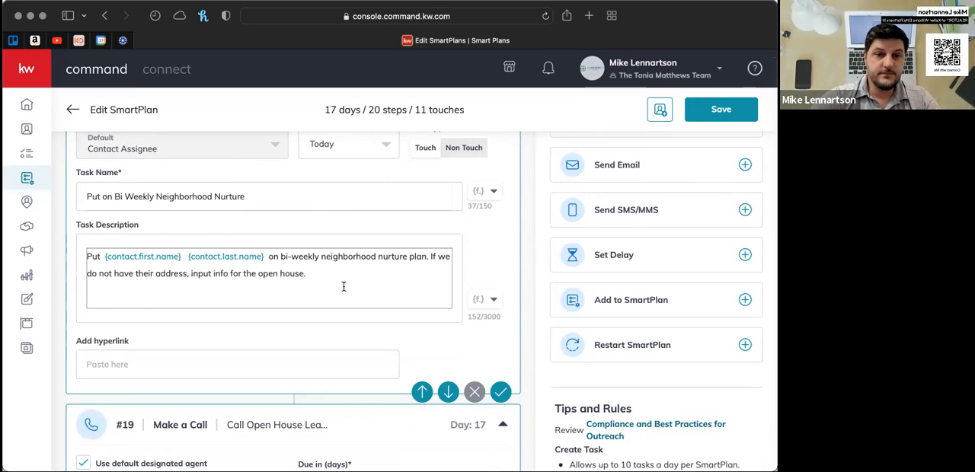
pyautogui.scroll(3, 344, 286)
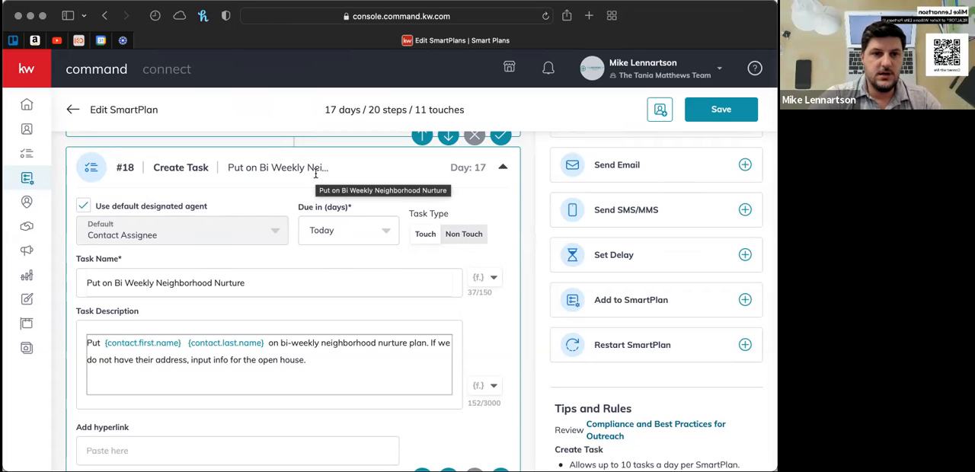
# - Browse the SmartPlans selectable in the Add to SmartPlan step #20 without choosing one
pyautogui.scroll(-5, 315, 174)
pyautogui.scroll(-5, 315, 174)
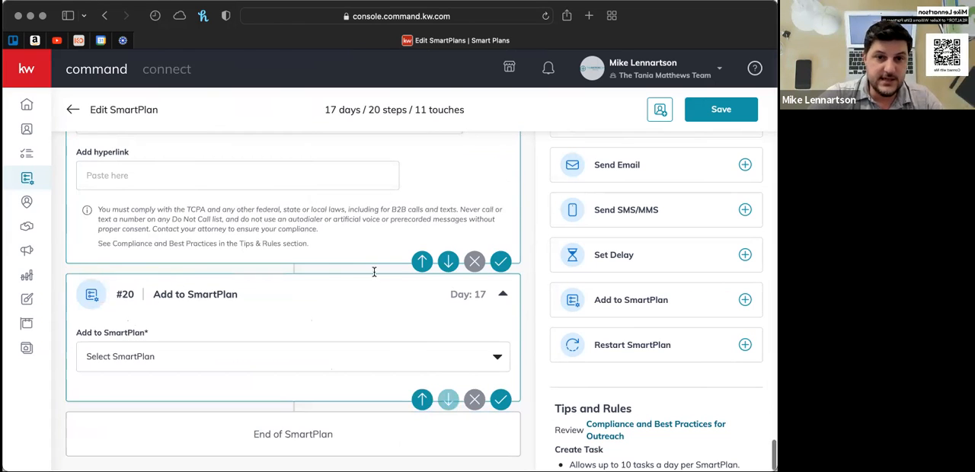
pyautogui.click(499, 360)
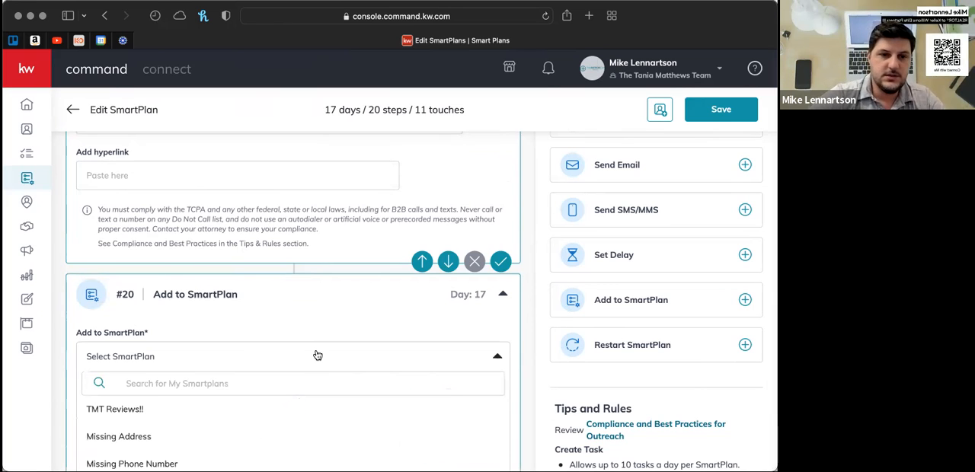
pyautogui.scroll(-6, 316, 353)
pyautogui.scroll(-10, 236, 308)
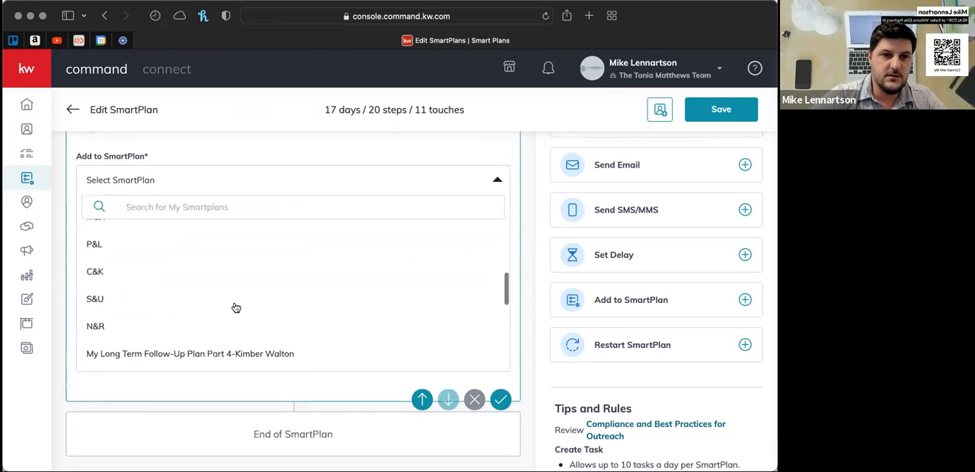
pyautogui.scroll(-3, 236, 307)
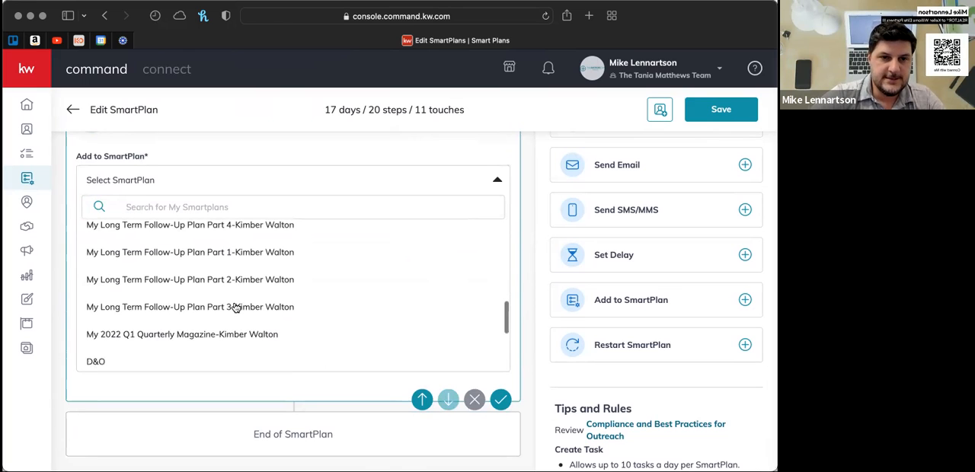
pyautogui.scroll(-3, 236, 308)
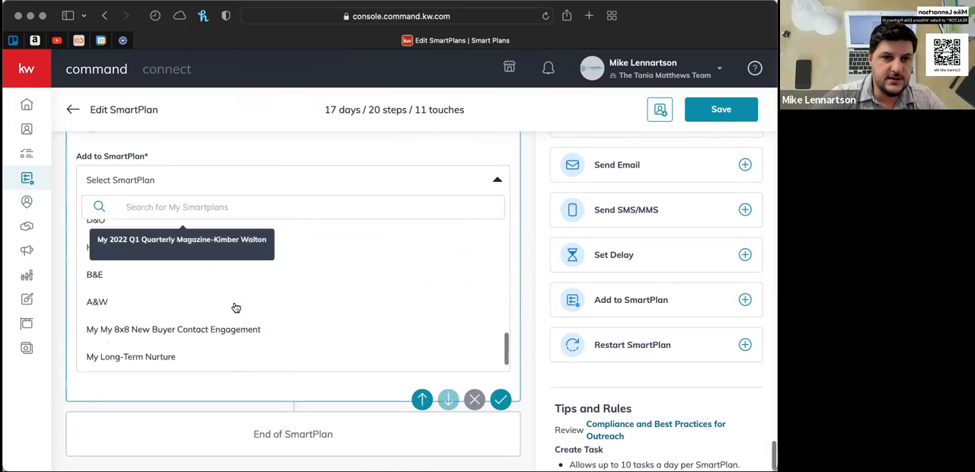
pyautogui.scroll(-4, 359, 326)
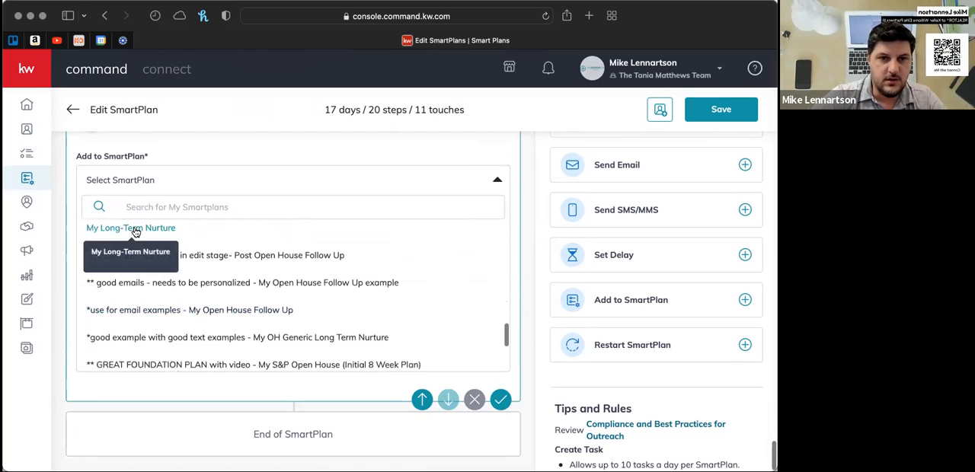
pyautogui.scroll(-4, 387, 286)
pyautogui.scroll(-1, 387, 290)
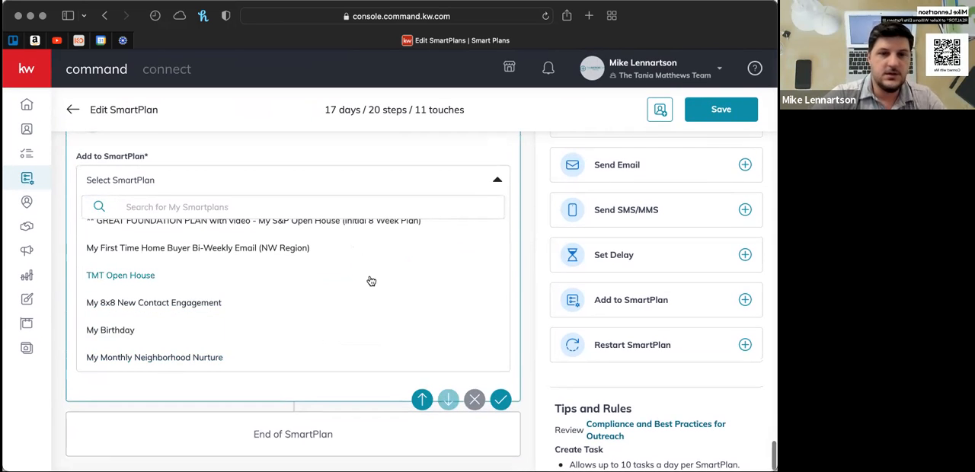
pyautogui.scroll(15, 368, 281)
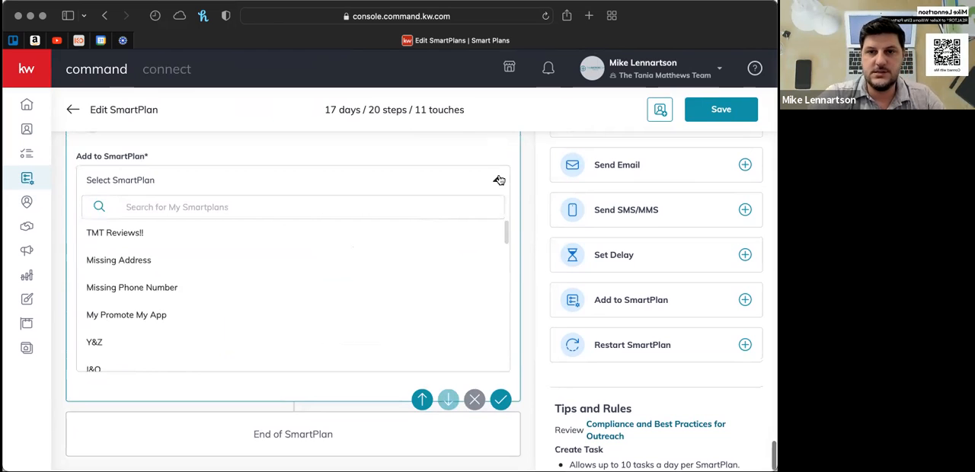
pyautogui.click(500, 179)
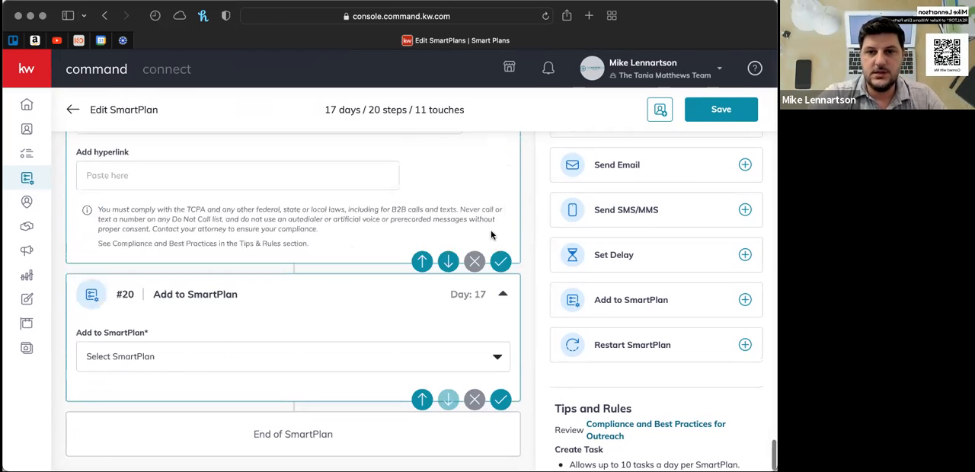
# - Delete the unfilled Add to SmartPlan step from the end of the plan
pyautogui.click(475, 400)
pyautogui.click(435, 303)
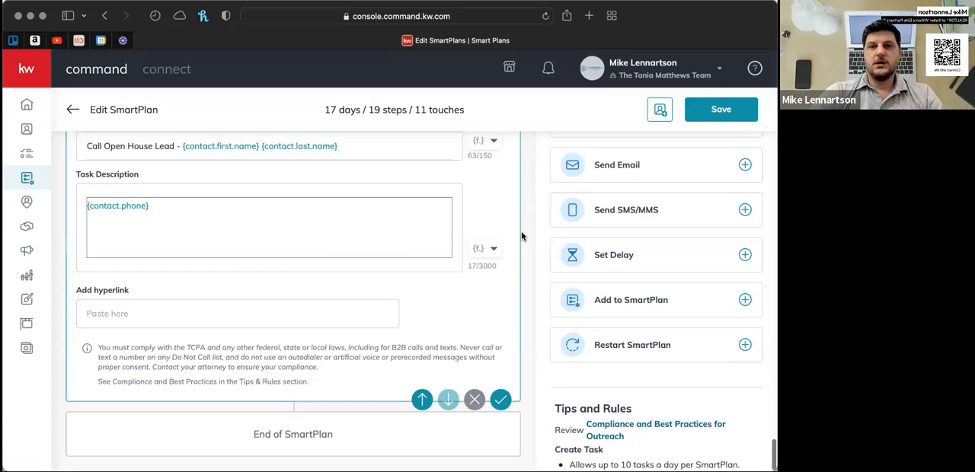
pyautogui.scroll(20, 522, 237)
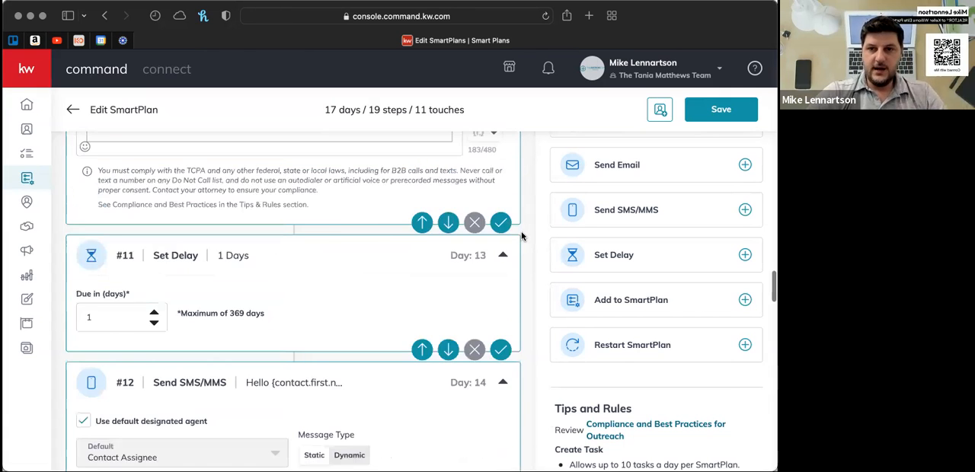
# - Leave the My Open House F/U plan and return to the team's SmartPlans list
pyautogui.scroll(15, 522, 236)
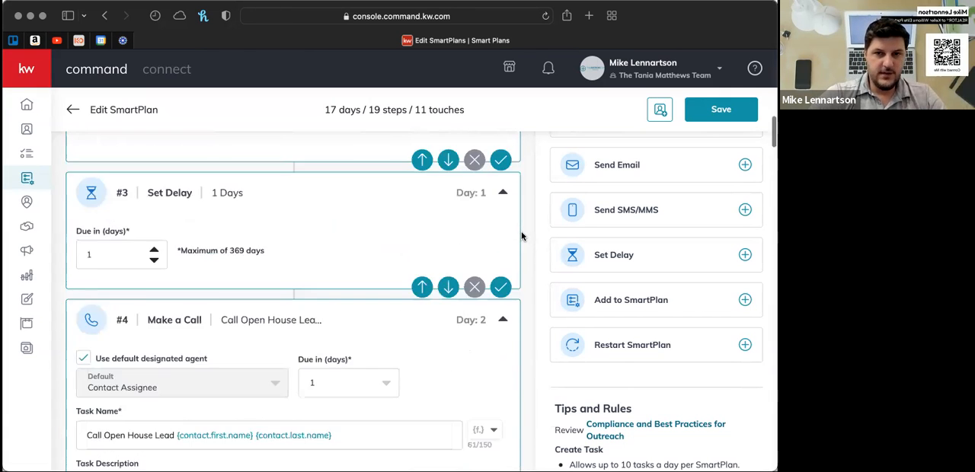
pyautogui.scroll(5, 521, 236)
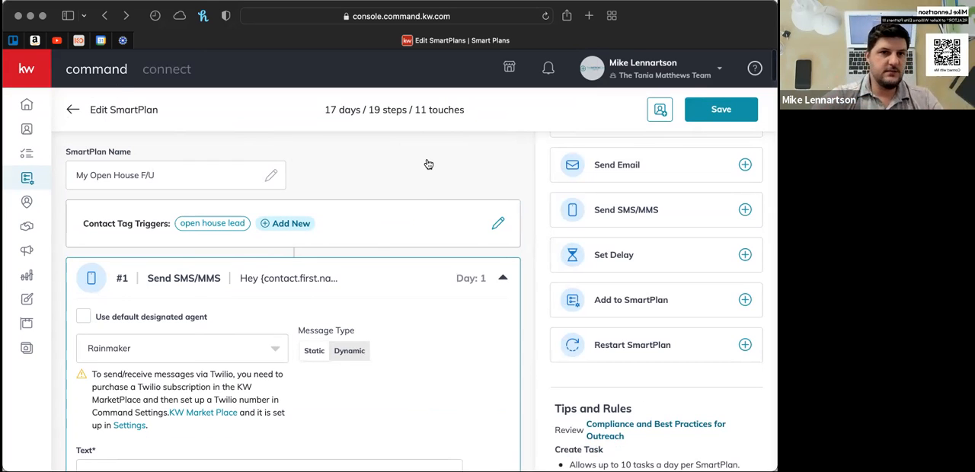
pyautogui.click(71, 111)
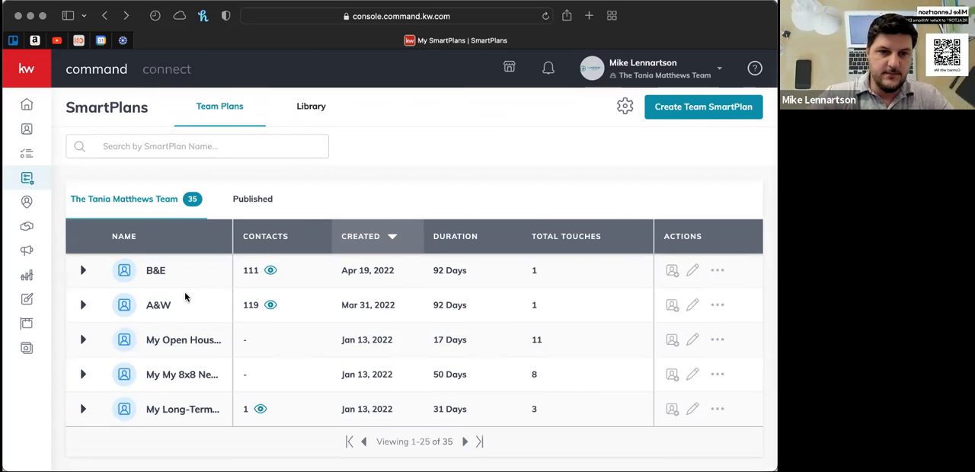
# - Look through both pages of the team's SmartPlans list, including the lettered plans, the long-term follow-up plans and the Missing Address plan
pyautogui.click(467, 442)
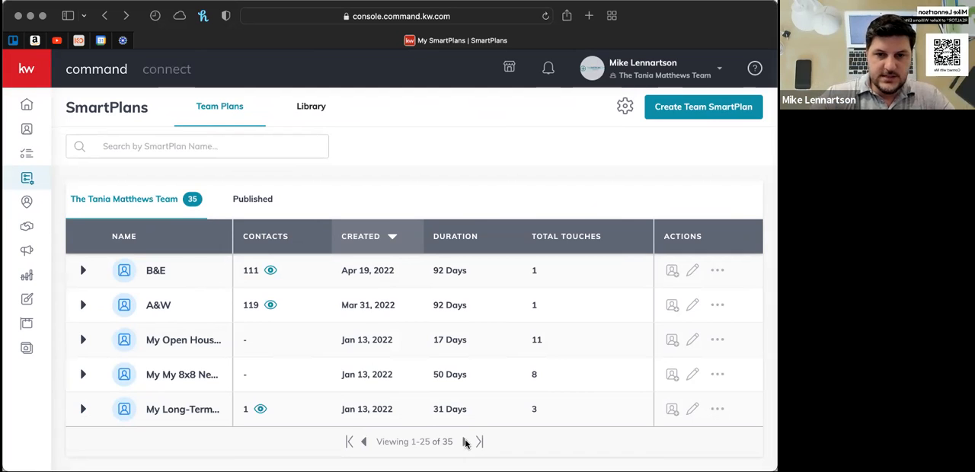
pyautogui.click(361, 444)
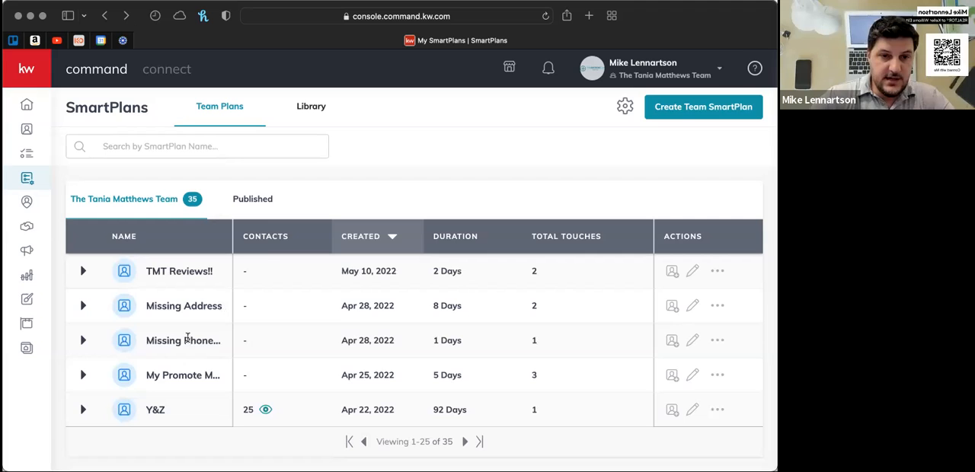
pyautogui.scroll(-3, 188, 339)
pyautogui.scroll(-2, 188, 337)
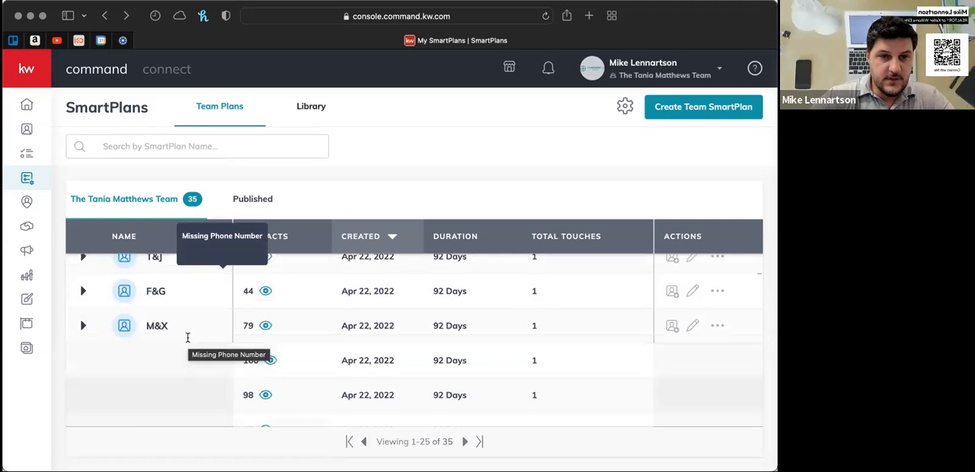
pyautogui.scroll(-3, 188, 338)
pyautogui.scroll(2, 188, 337)
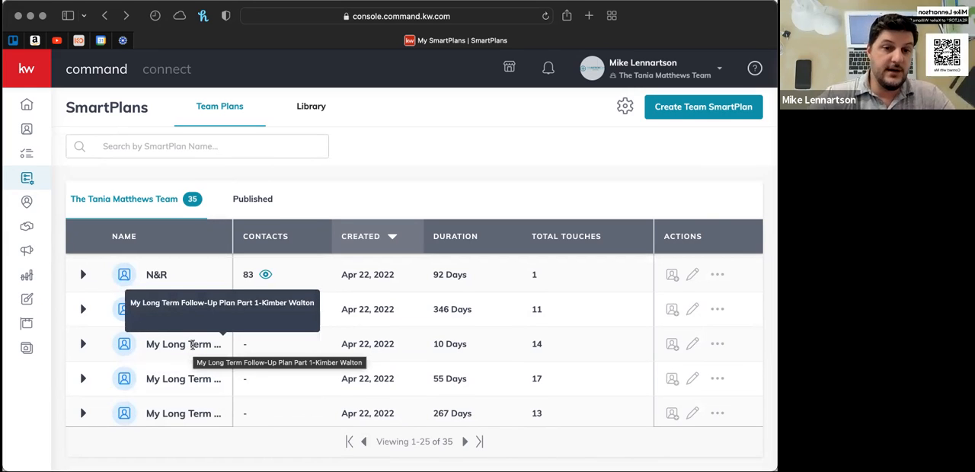
pyautogui.scroll(-3, 193, 343)
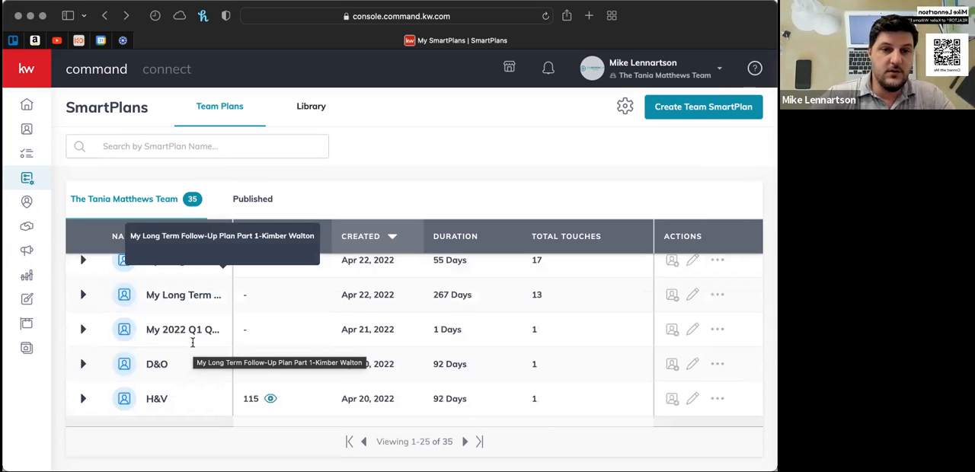
pyautogui.scroll(-3, 175, 340)
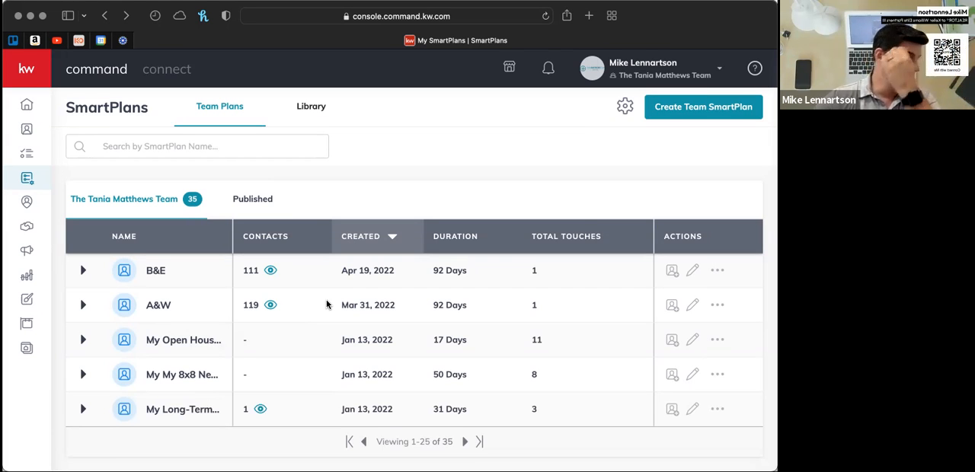
pyautogui.scroll(2, 327, 304)
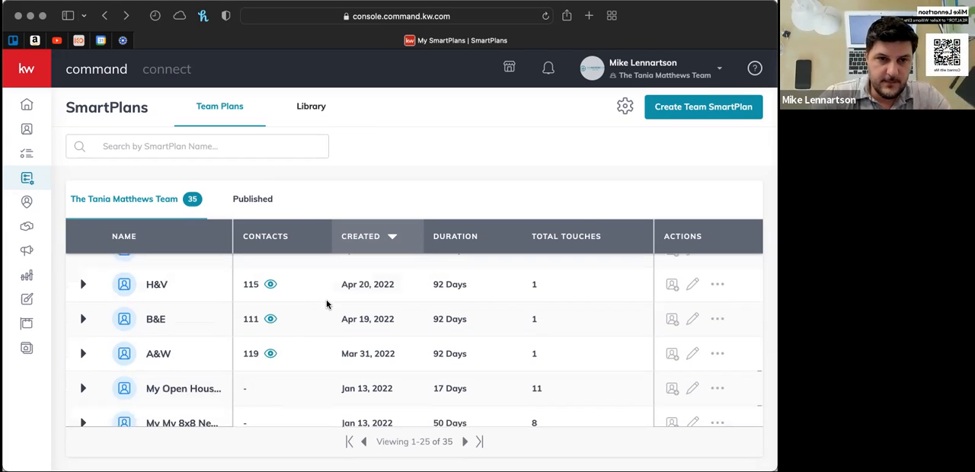
pyautogui.scroll(5, 327, 305)
pyautogui.scroll(5, 326, 305)
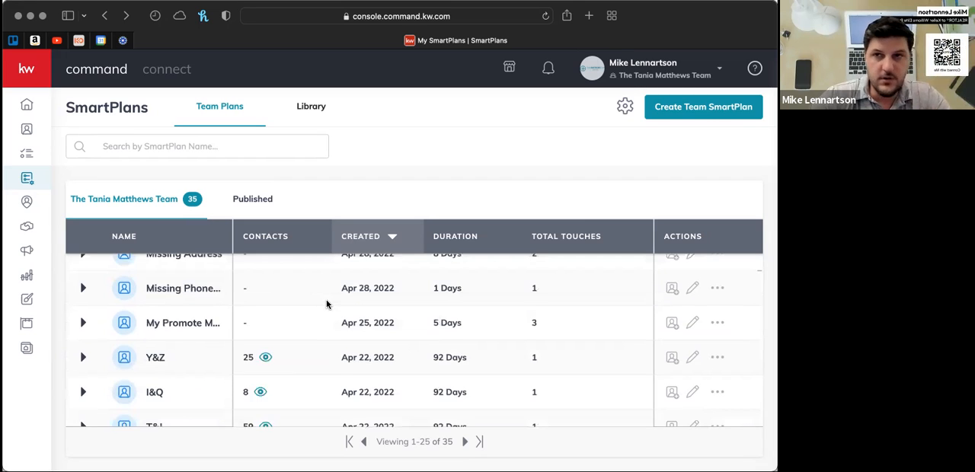
pyautogui.scroll(2, 327, 305)
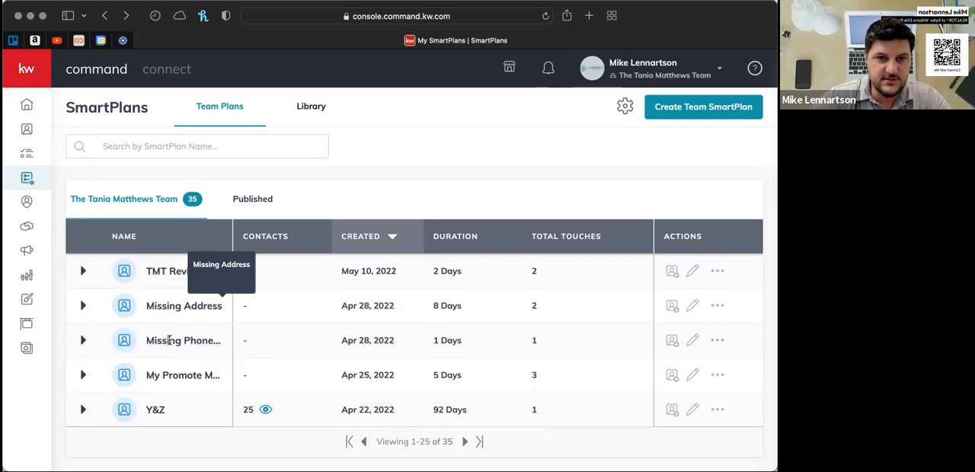
# - Preview the Missing Address plan's trigger, simple emails and delay within the list, and collapse the preview
pyautogui.click(83, 307)
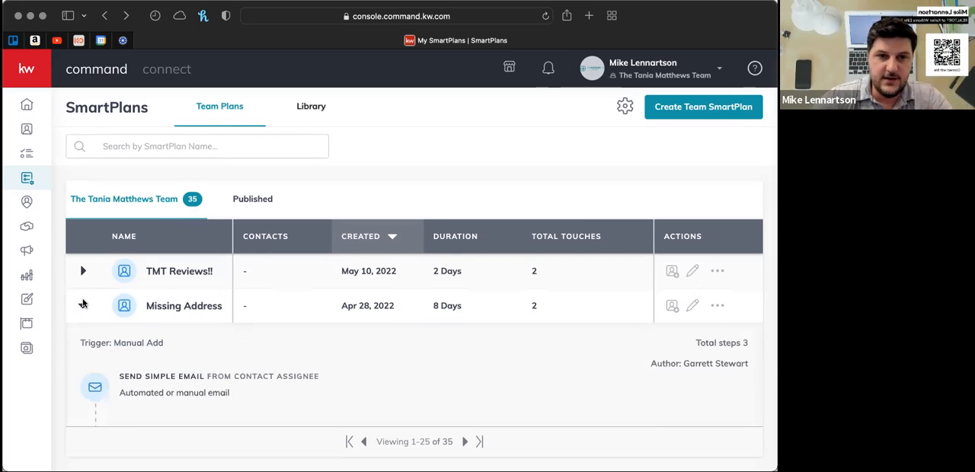
pyautogui.scroll(-2, 83, 304)
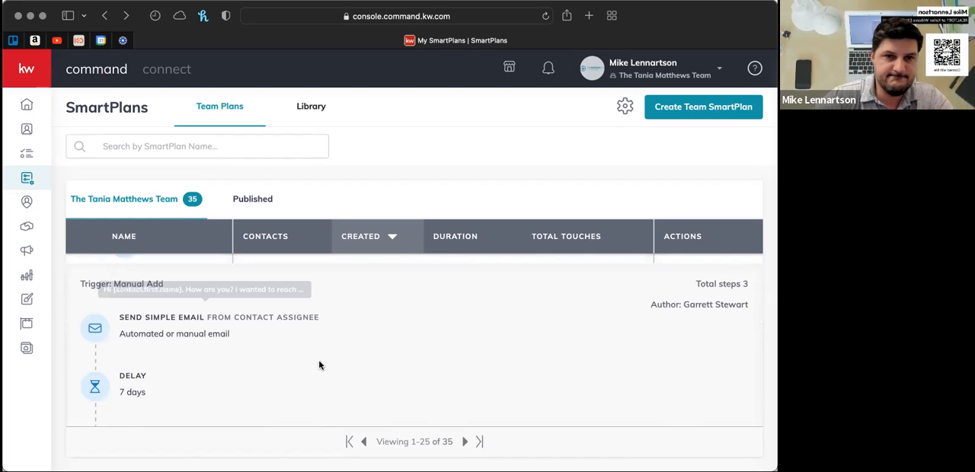
pyautogui.scroll(2, 211, 356)
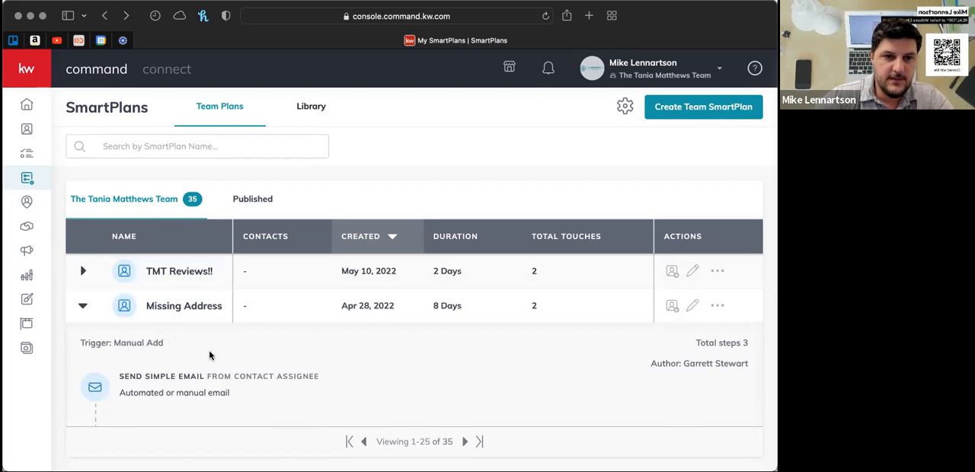
pyautogui.scroll(-3, 210, 356)
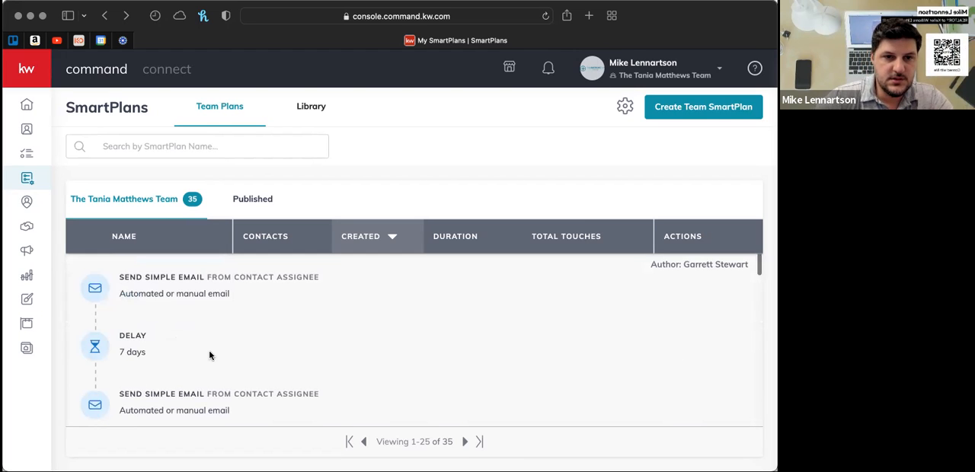
pyautogui.scroll(-2, 211, 356)
pyautogui.scroll(-1, 209, 349)
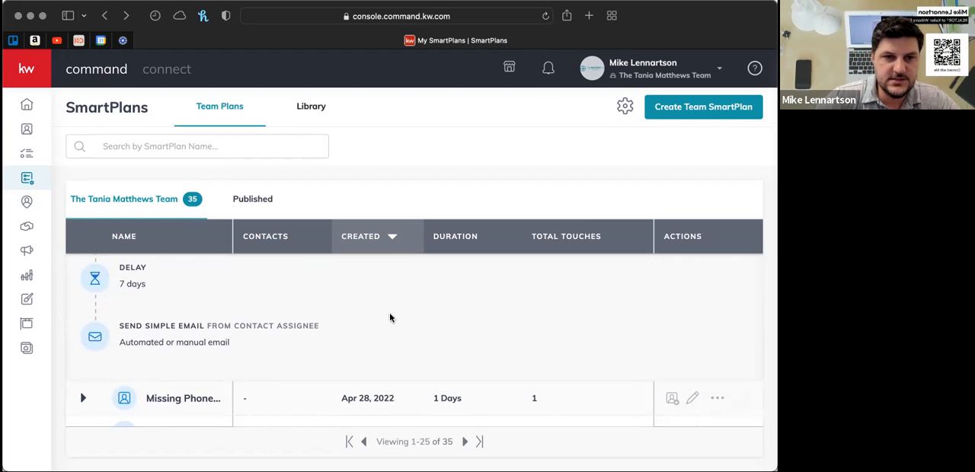
pyautogui.scroll(3, 316, 305)
pyautogui.moveTo(262, 299)
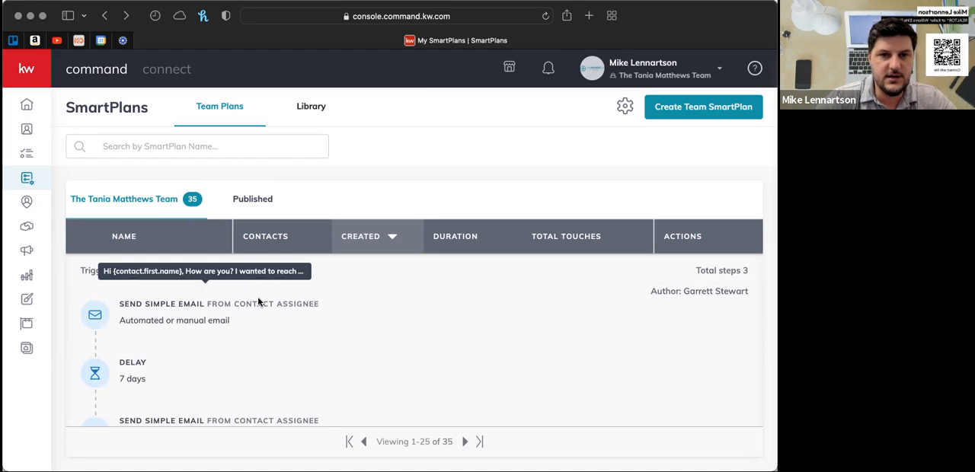
pyautogui.scroll(2, 259, 302)
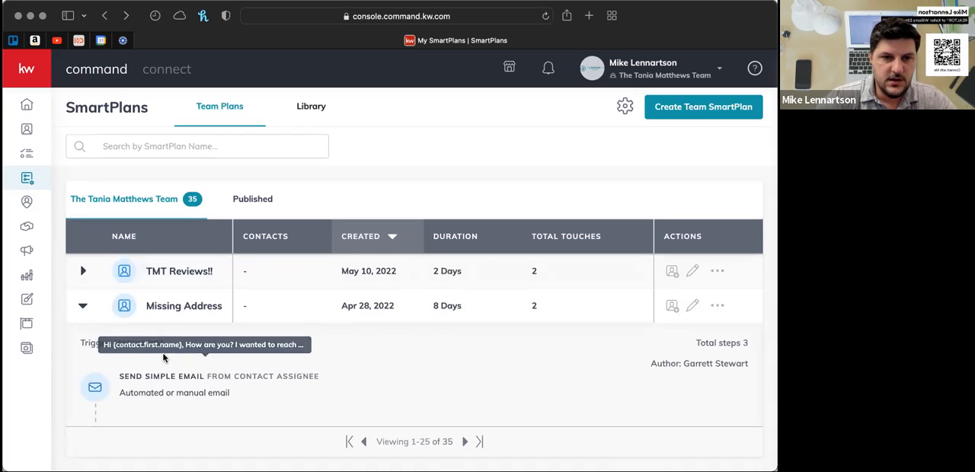
pyautogui.click(175, 311)
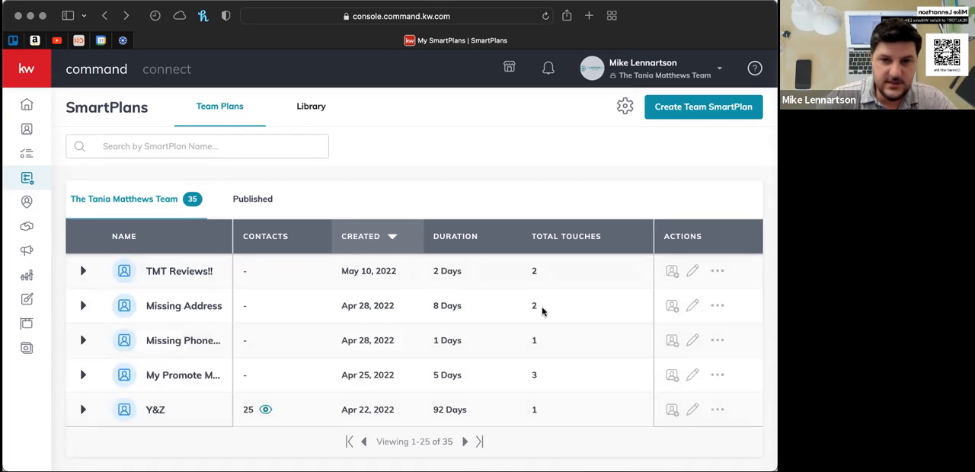
# - Open the Missing Address plan for editing and check which merge fields the email in step #1 offers, without inserting one
pyautogui.click(693, 305)
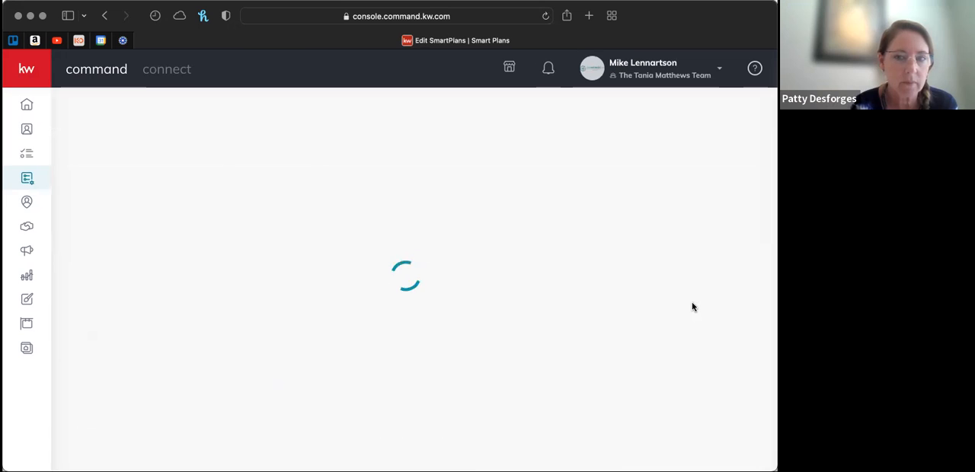
pyautogui.scroll(-6, 431, 299)
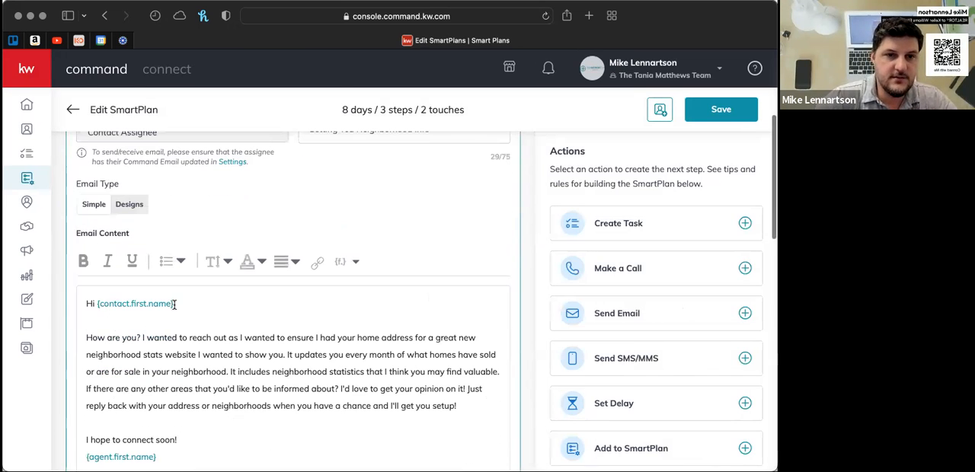
pyautogui.click(354, 262)
pyautogui.scroll(5, 351, 229)
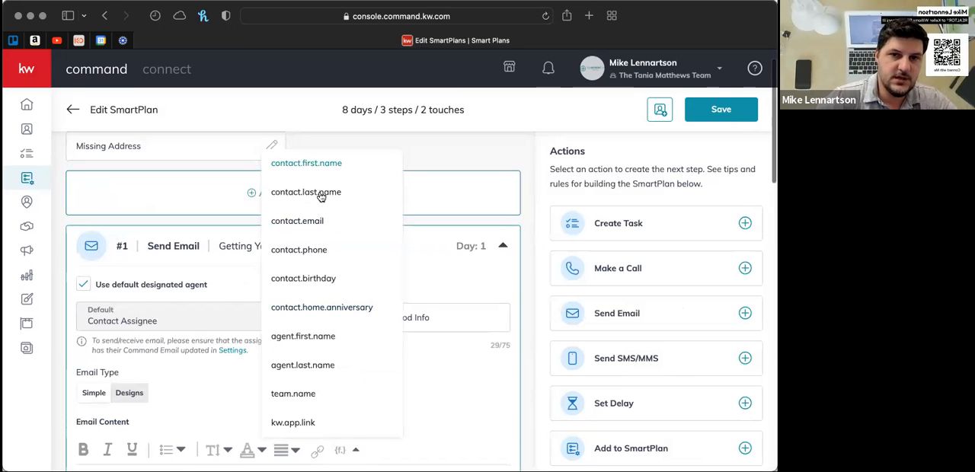
pyautogui.click(487, 412)
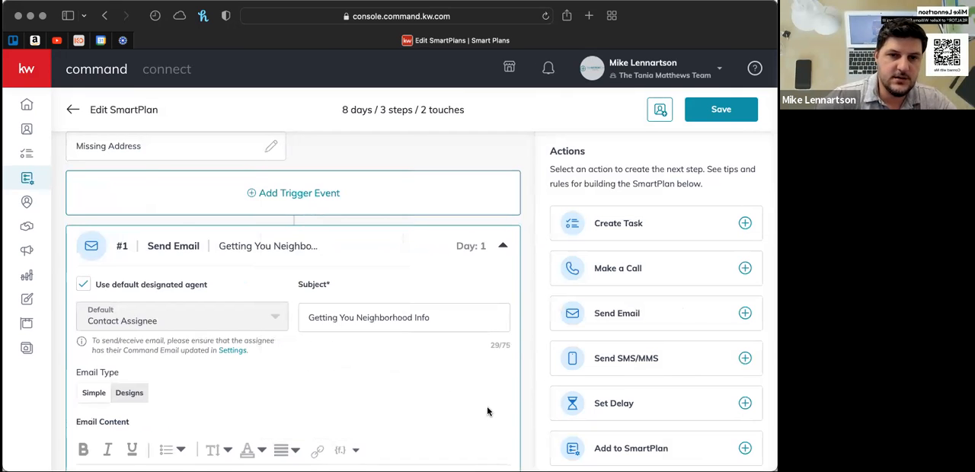
# - Review the step #1 email's subject, email type and message body, from the {contact.first.name} greeting to the {agent.first.name} sign-off
pyautogui.scroll(-4, 488, 409)
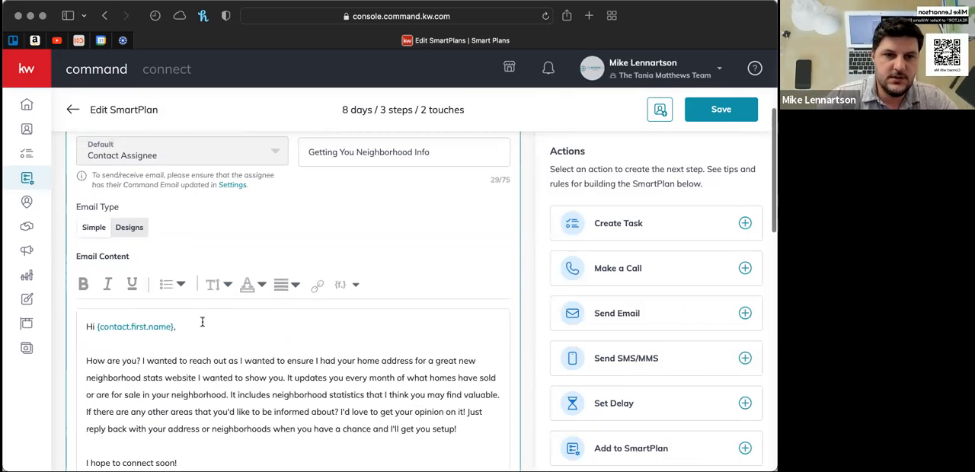
pyautogui.scroll(-1, 202, 321)
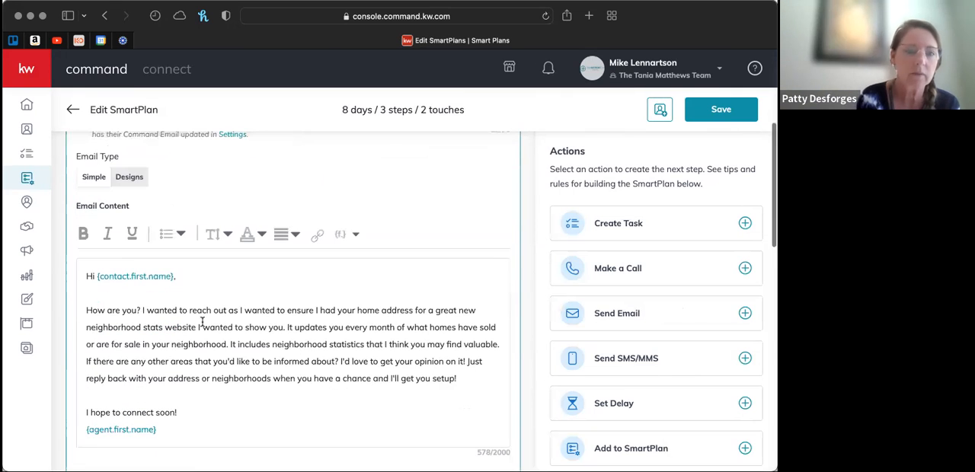
pyautogui.click(159, 291)
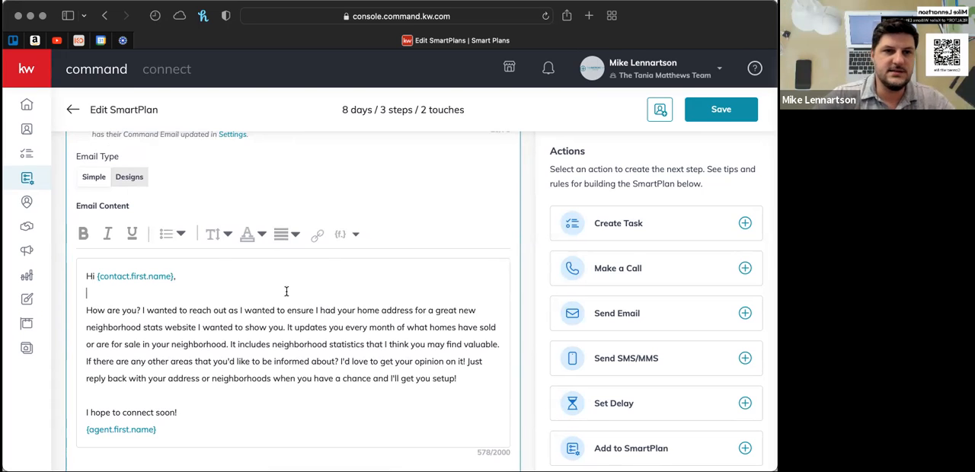
pyautogui.scroll(2, 286, 291)
pyautogui.scroll(1, 201, 245)
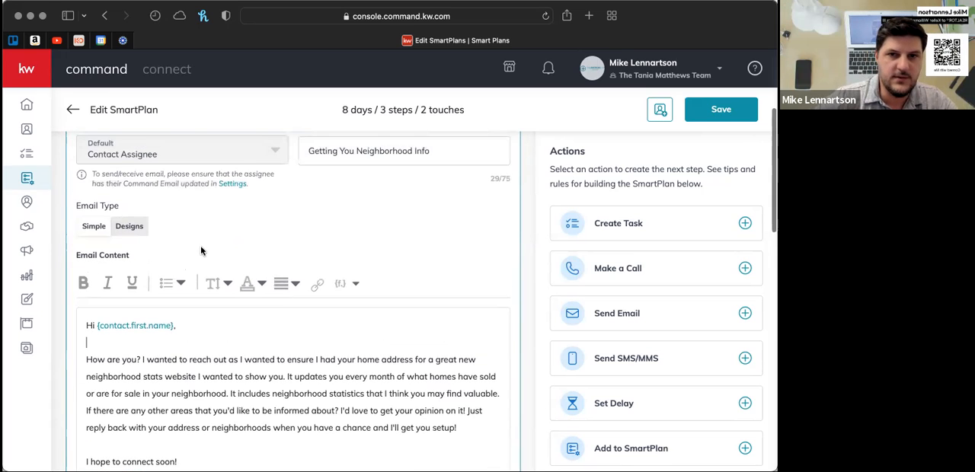
pyautogui.scroll(3, 201, 246)
pyautogui.scroll(-5, 183, 281)
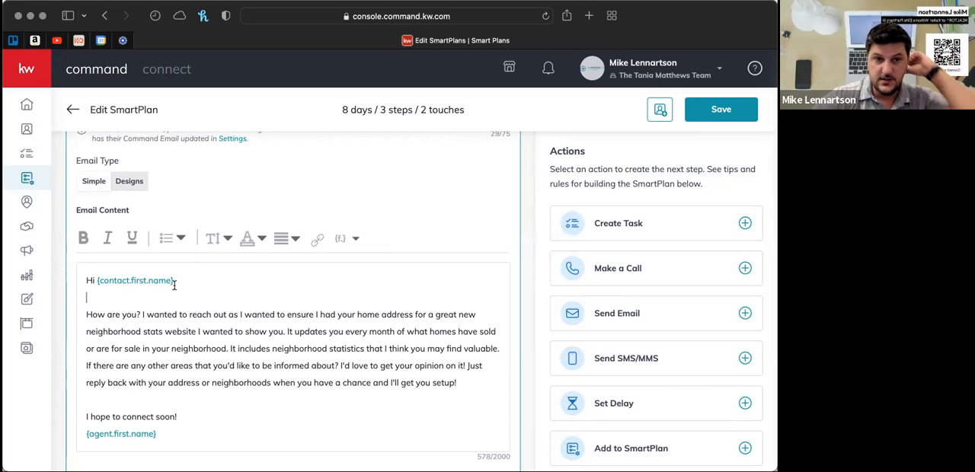
# - Insert the team.name merge field on a new line below {agent.first.name} in the step #1 email's sign-off
pyautogui.scroll(-3, 216, 357)
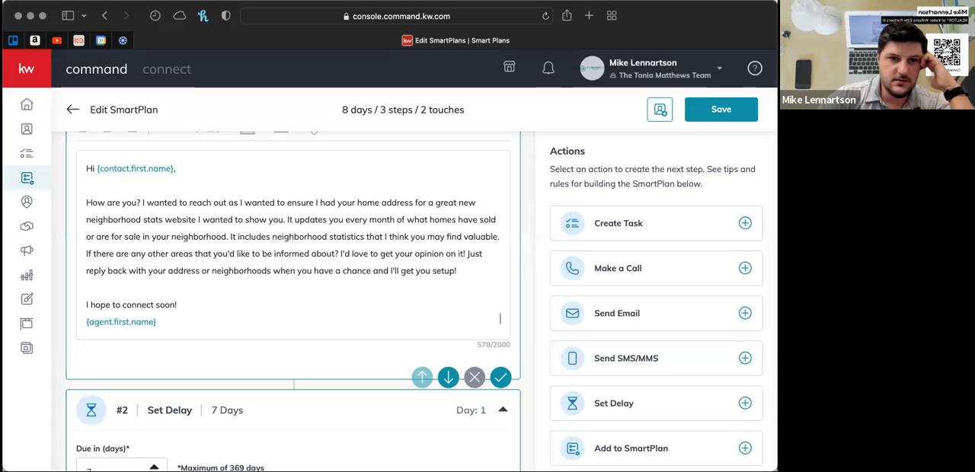
pyautogui.press('Return')
pyautogui.scroll(3, 350, 297)
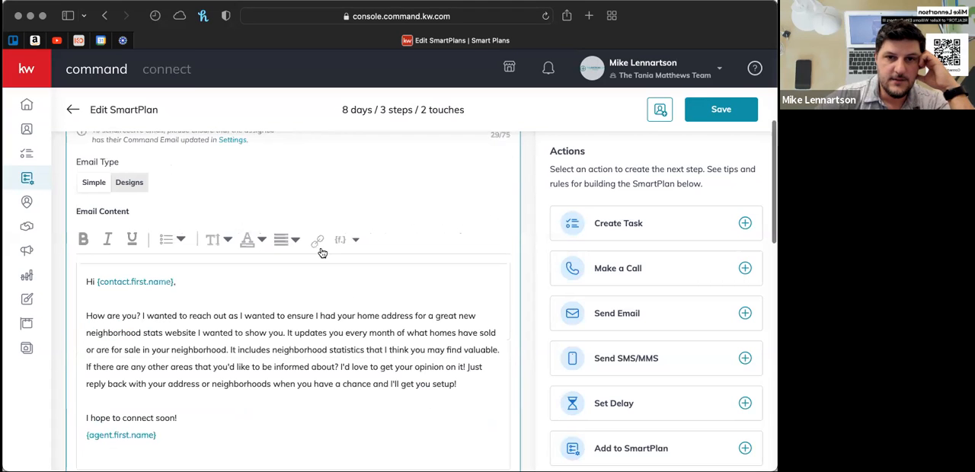
pyautogui.click(353, 240)
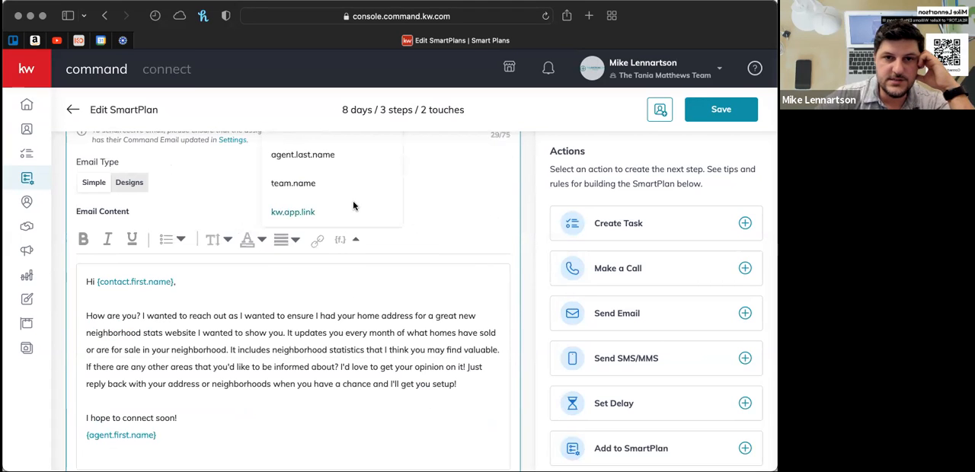
pyautogui.scroll(3, 352, 200)
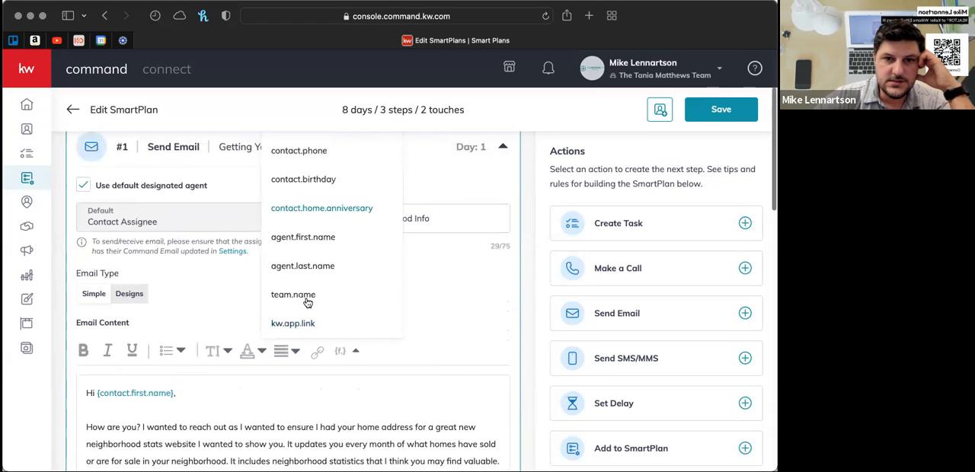
pyautogui.click(293, 294)
pyautogui.scroll(-5, 305, 322)
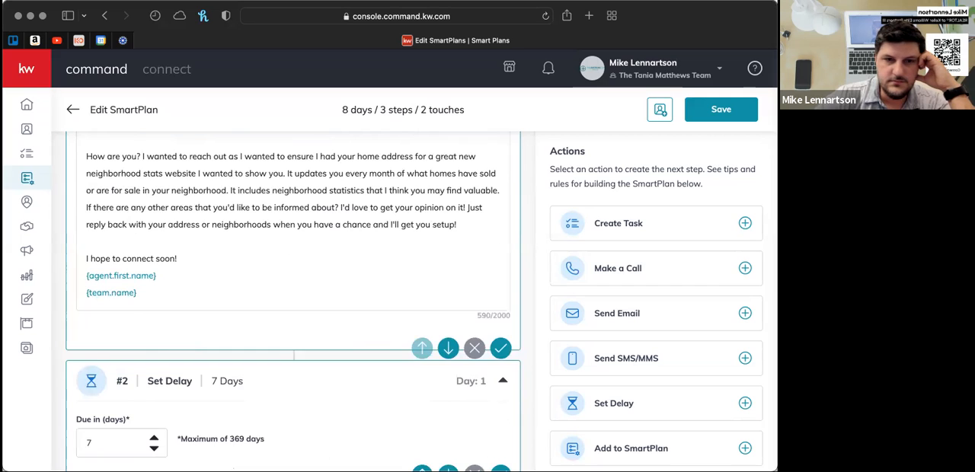
# - Insert the kw.app.link merge field on a new line below {team.name} in the step #1 email's sign-off
pyautogui.press('Return')
pyautogui.scroll(3, 267, 244)
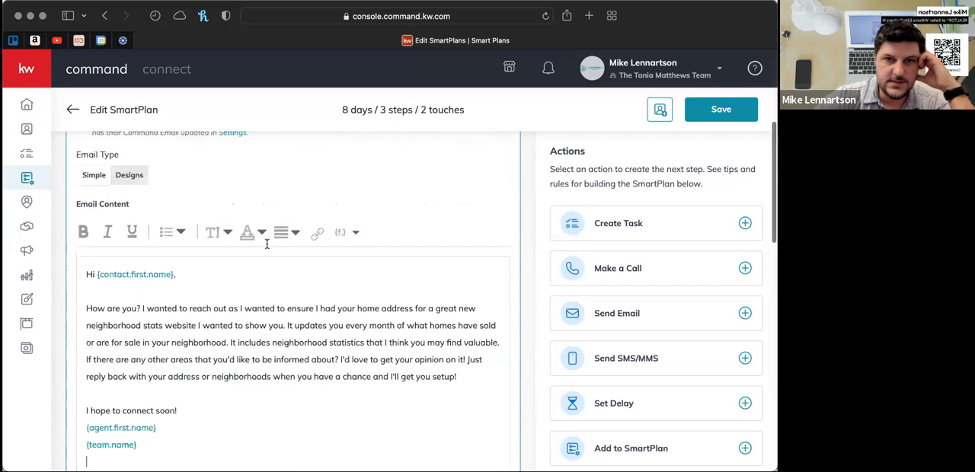
pyautogui.click(352, 239)
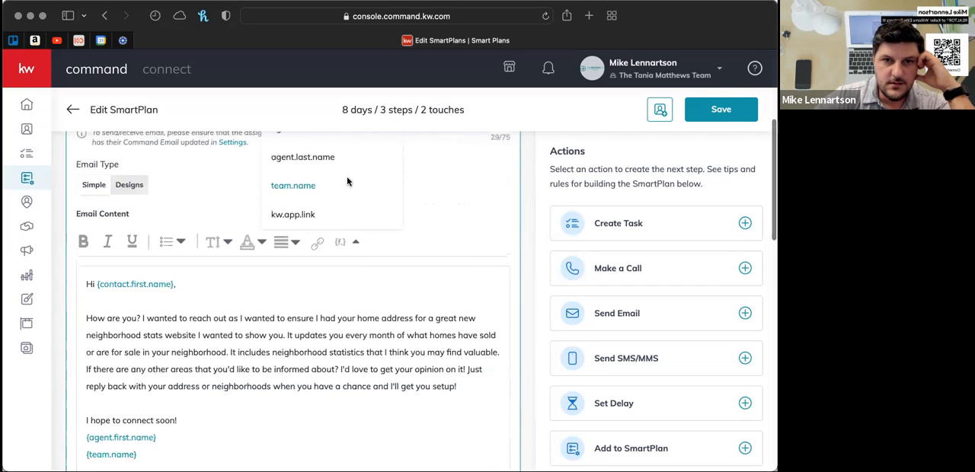
pyautogui.scroll(2, 347, 180)
pyautogui.scroll(2, 347, 181)
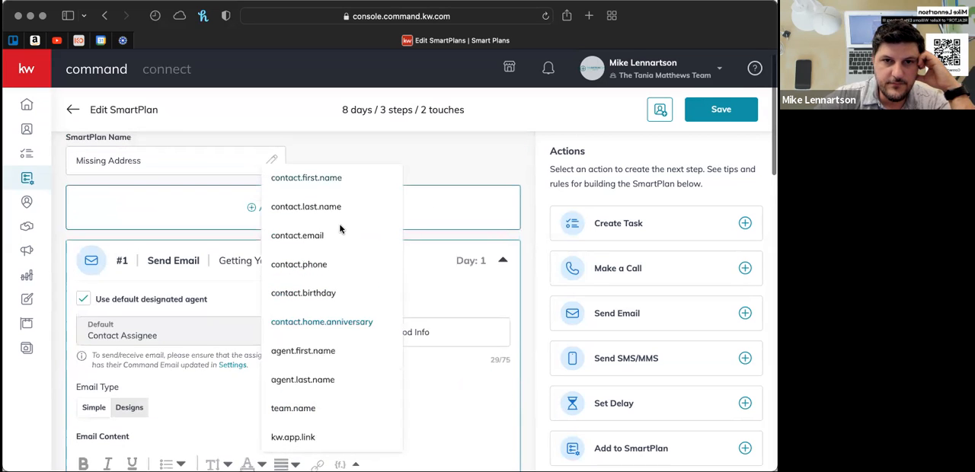
pyautogui.scroll(-2, 339, 226)
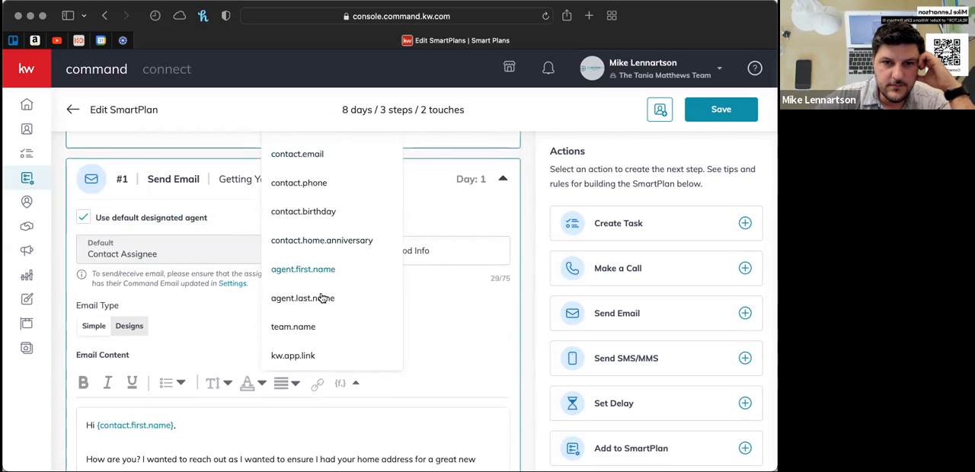
pyautogui.click(294, 356)
pyautogui.scroll(-10, 339, 401)
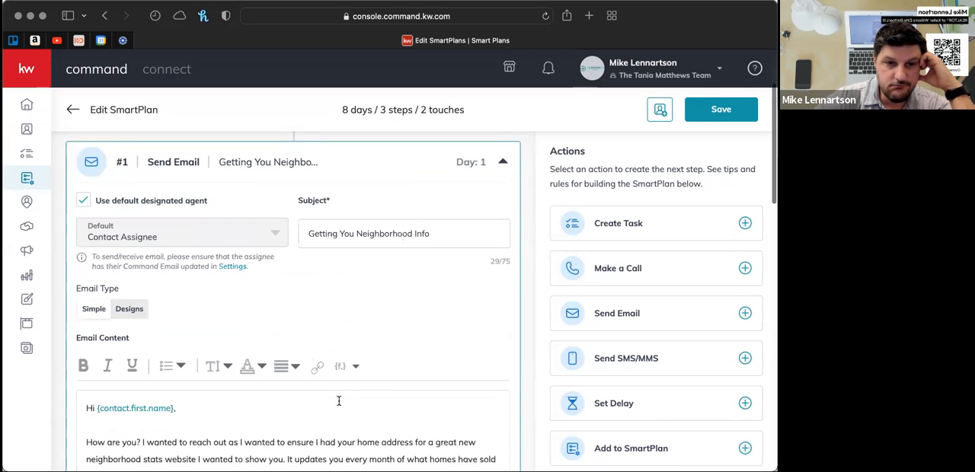
pyautogui.scroll(2, 146, 258)
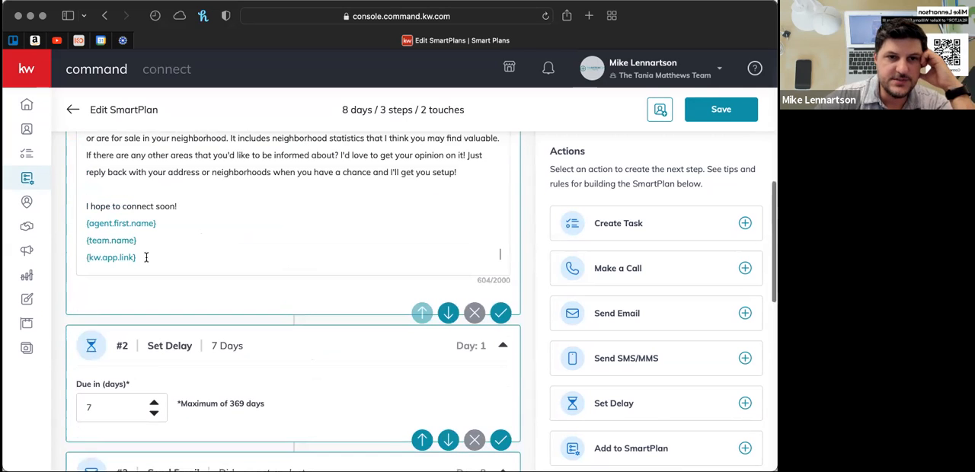
# - Remove the {kw.app.link} field from the step #1 sign-off and check the link title and target options without adding a link
pyautogui.scroll(2, 147, 257)
pyautogui.scroll(2, 146, 258)
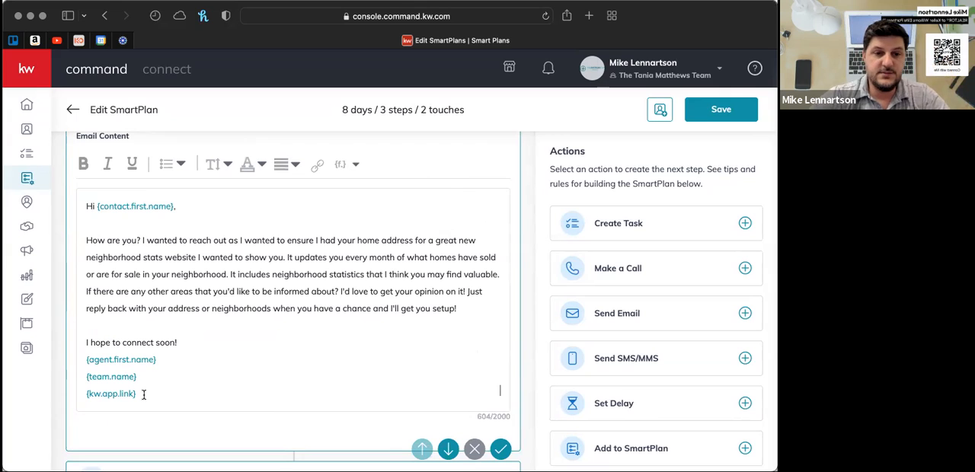
pyautogui.press('super+BackSpace')
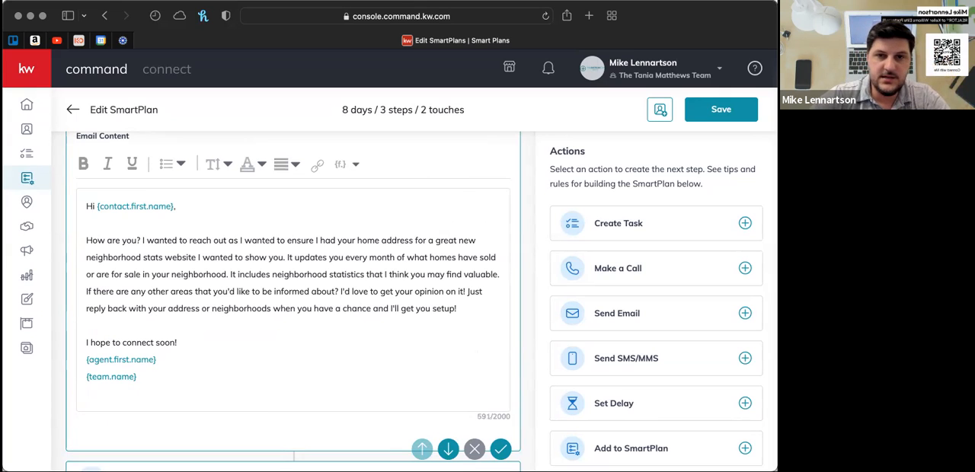
pyautogui.click(319, 168)
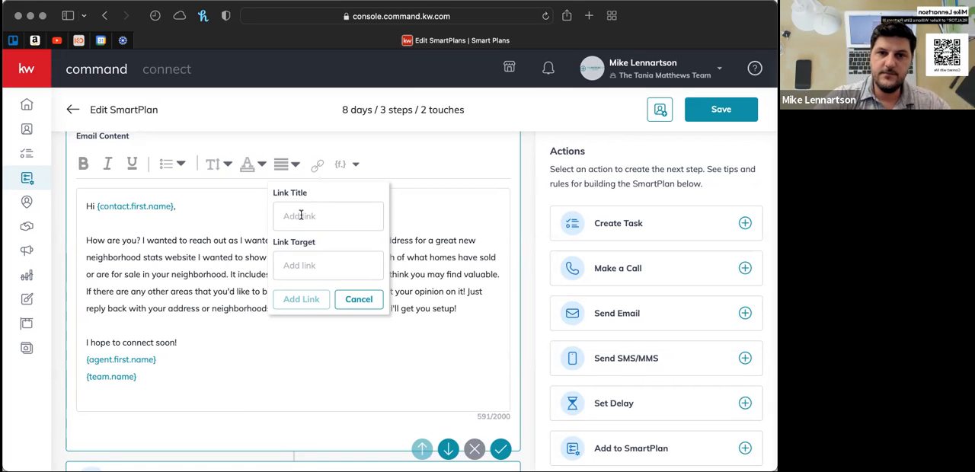
pyautogui.click(359, 300)
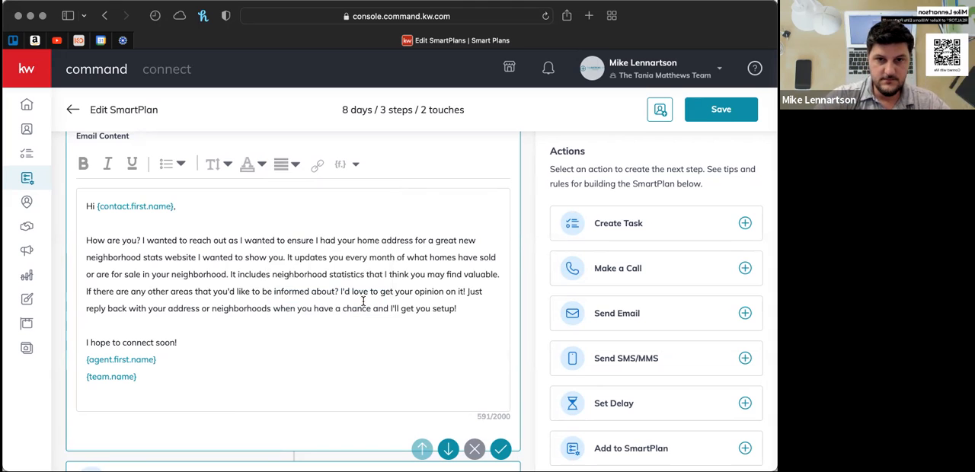
# - Review the rest of the Missing Address plan, from the step #1 email through the delay to the step #3 follow-up email
pyautogui.scroll(-5, 376, 203)
pyautogui.scroll(-5, 376, 202)
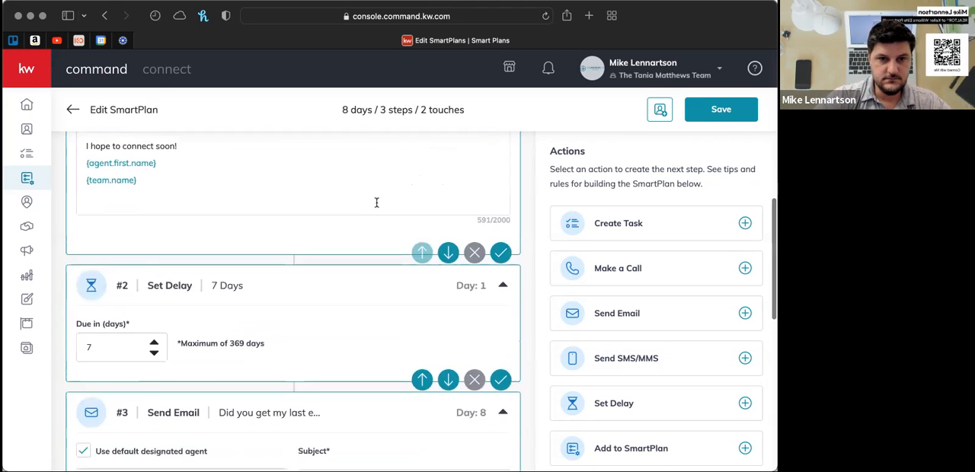
pyautogui.scroll(-1, 376, 206)
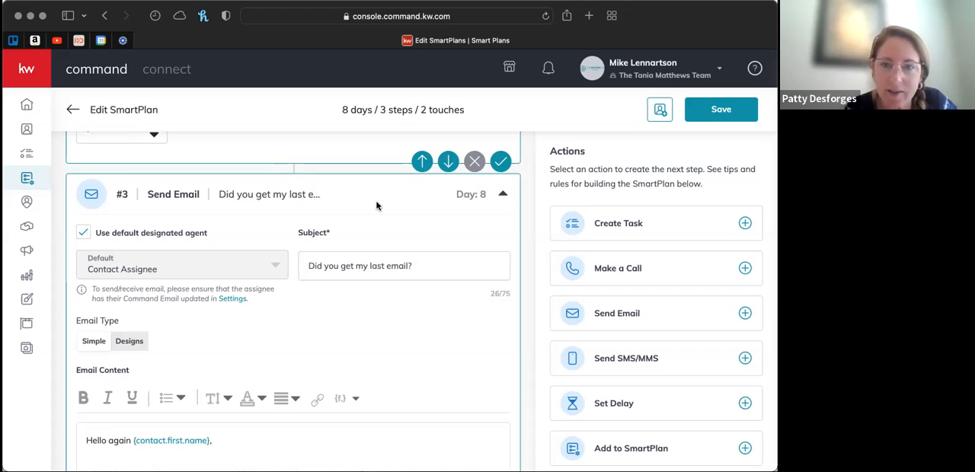
pyautogui.scroll(10, 376, 204)
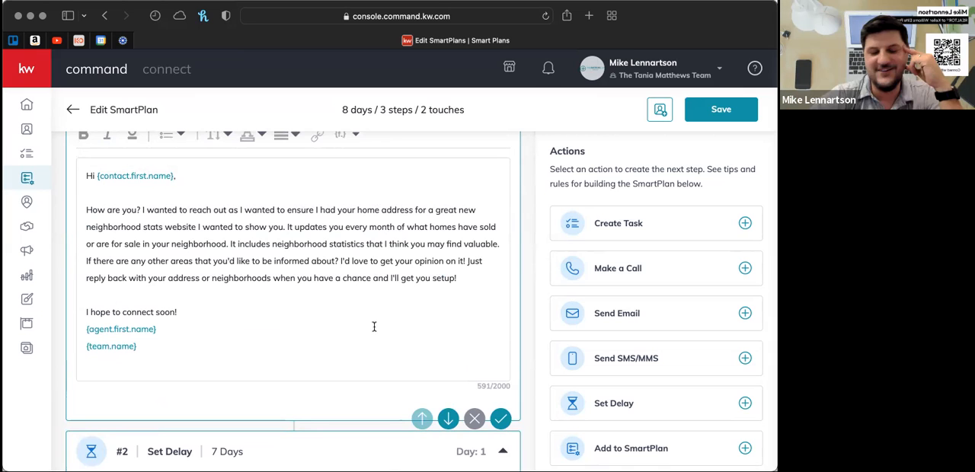
pyautogui.scroll(-1, 374, 327)
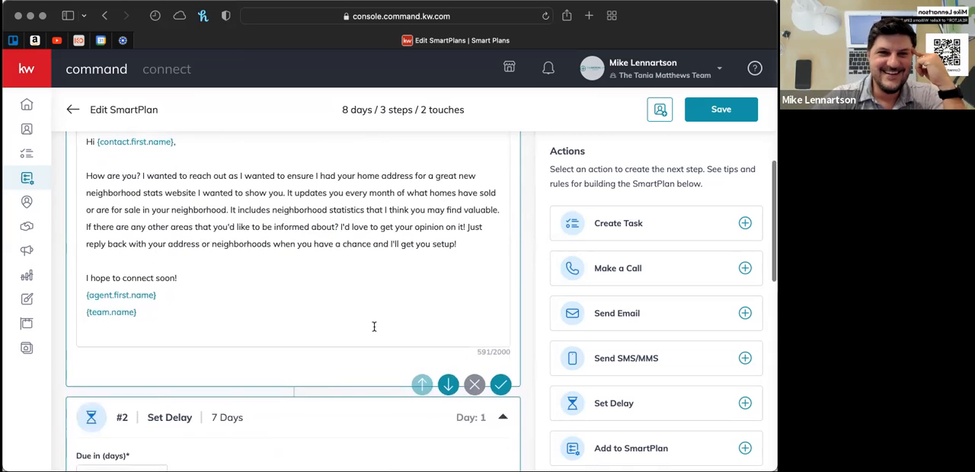
pyautogui.scroll(1, 374, 327)
pyautogui.scroll(1, 374, 326)
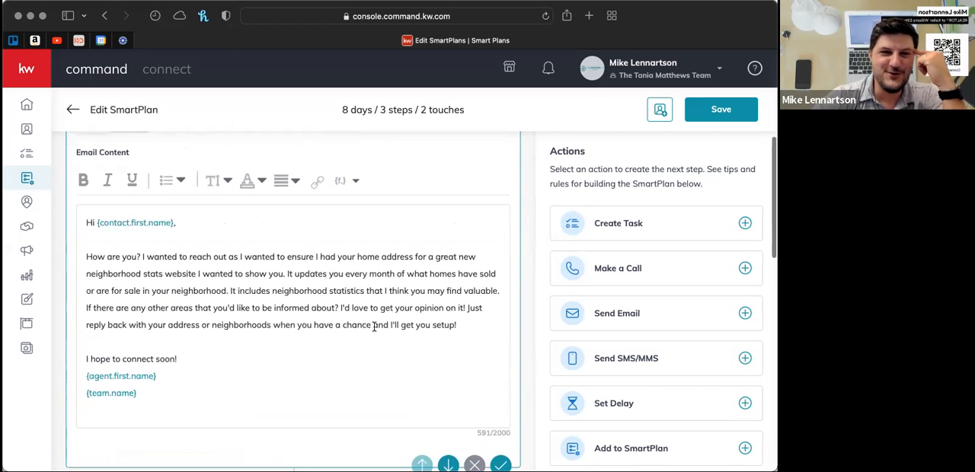
pyautogui.scroll(1, 374, 327)
pyautogui.scroll(1, 374, 326)
pyautogui.scroll(-3, 374, 327)
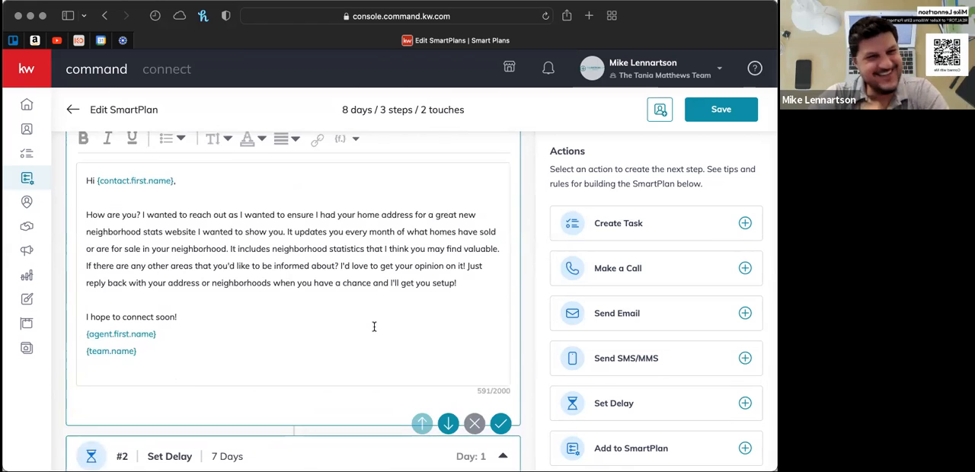
pyautogui.scroll(-5, 374, 326)
pyautogui.scroll(-6, 374, 327)
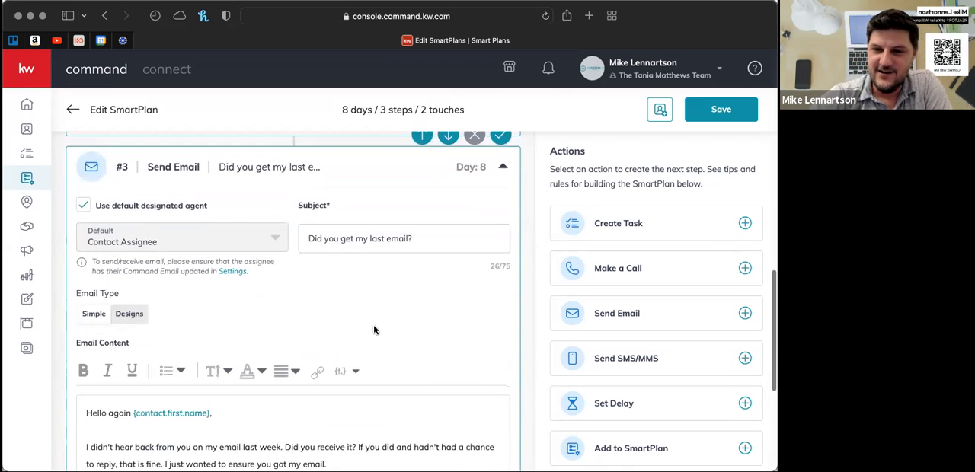
pyautogui.scroll(-7, 374, 328)
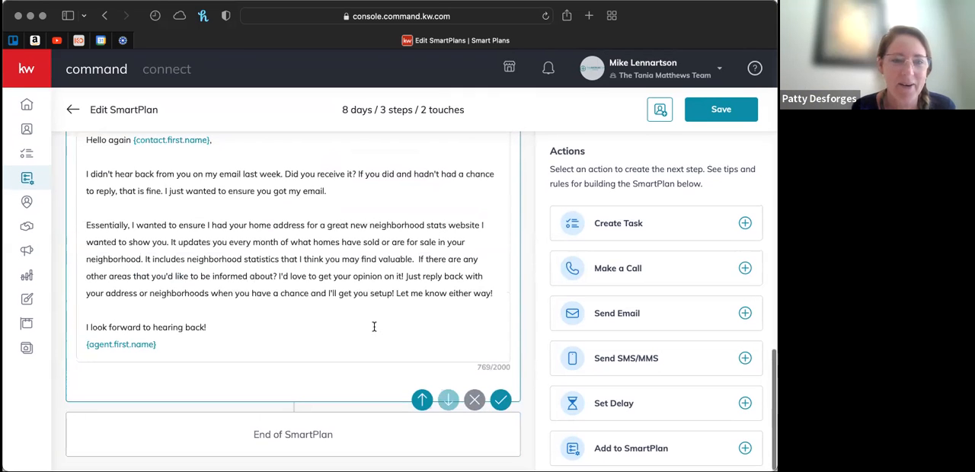
# - Examine the actions available for building the plan, from Create Task to Restart SmartPlan, and the plan's overall sequence of steps
pyautogui.scroll(-5, 647, 347)
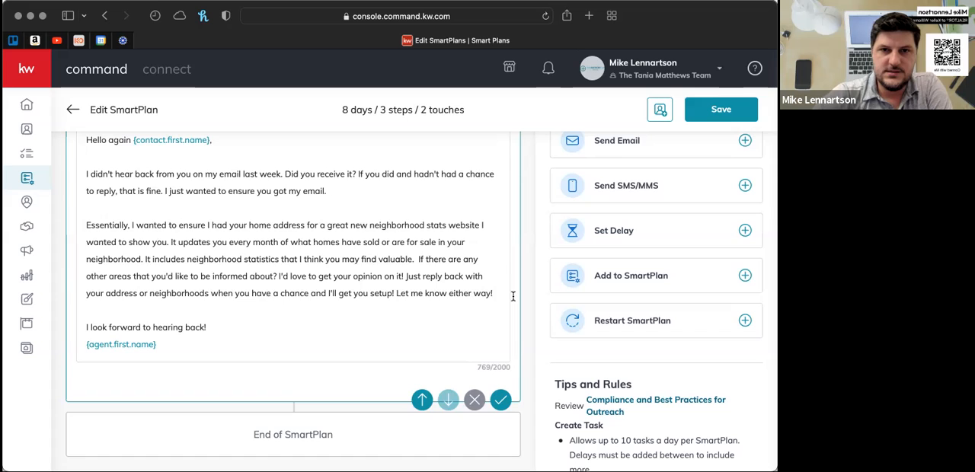
pyautogui.scroll(10, 513, 296)
pyautogui.scroll(5, 396, 245)
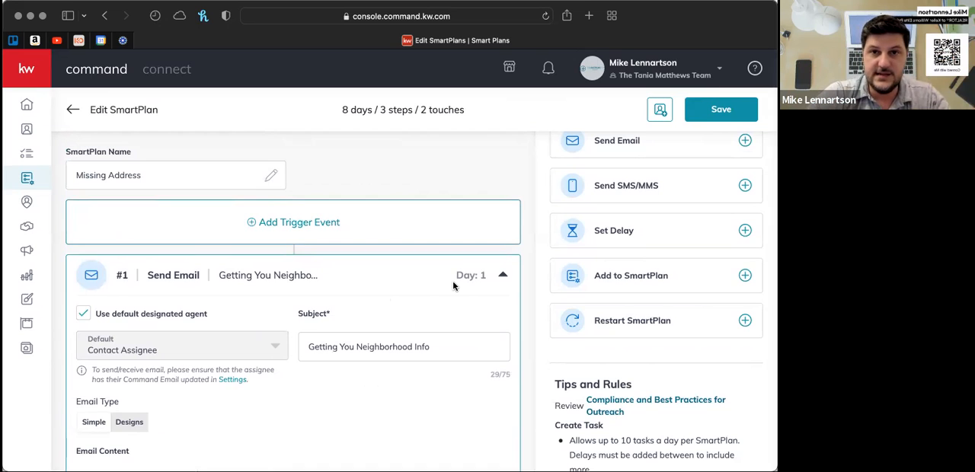
pyautogui.scroll(-10, 453, 284)
pyautogui.scroll(-10, 452, 286)
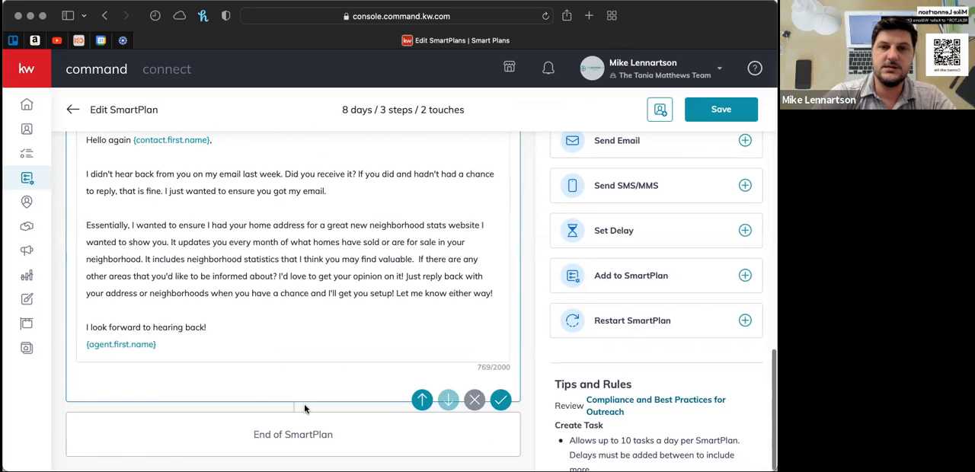
pyautogui.scroll(20, 305, 396)
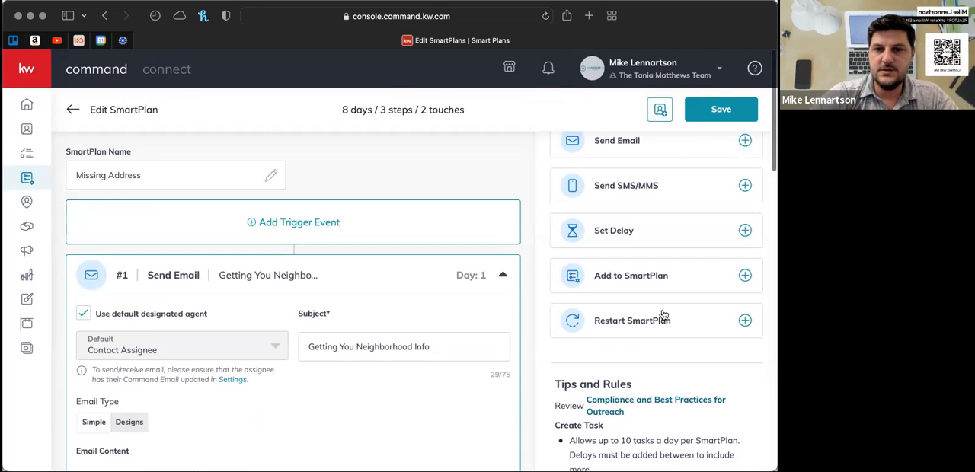
pyautogui.scroll(5, 663, 316)
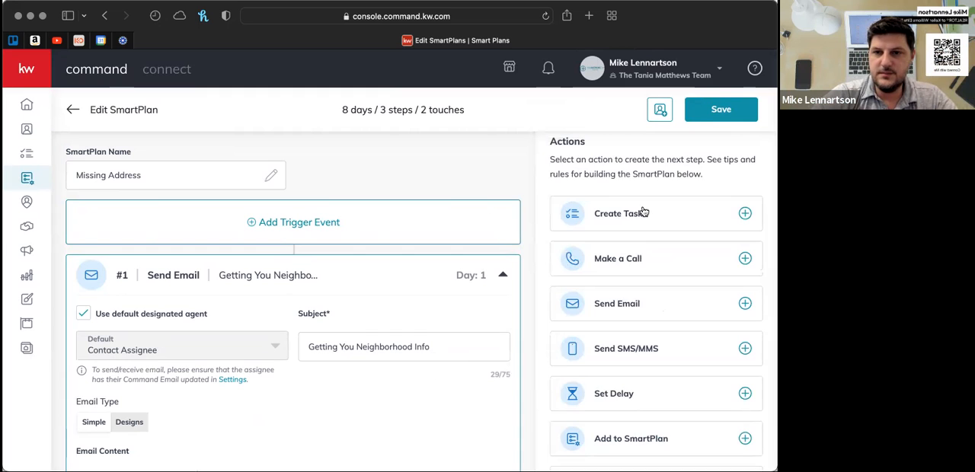
pyautogui.scroll(-5, 642, 212)
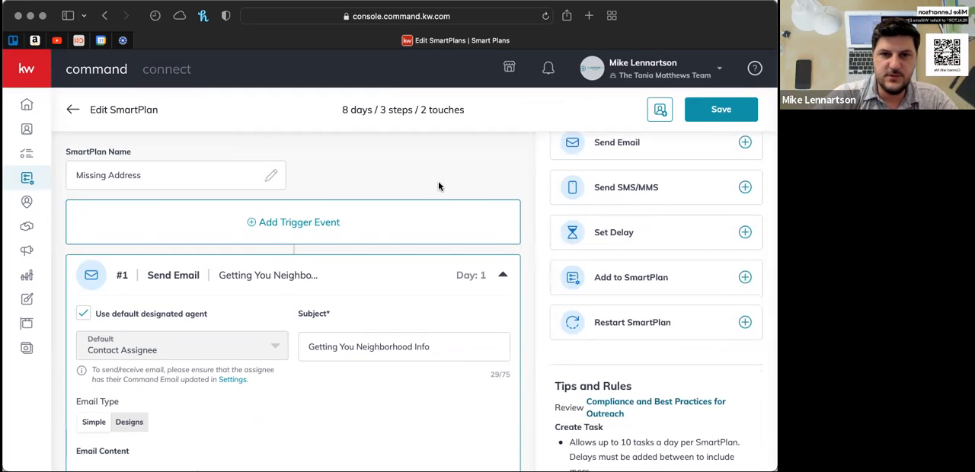
pyautogui.scroll(5, 655, 239)
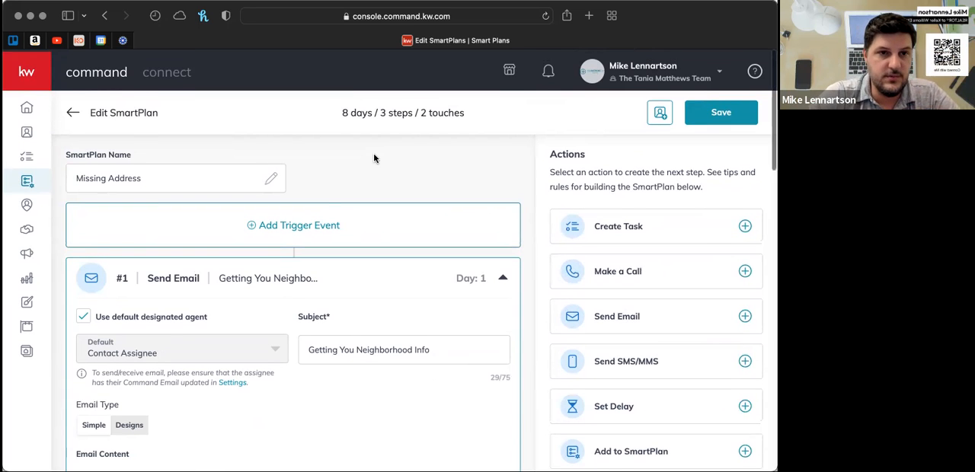
# - Leave the Missing Address editor for the team plans list and check the additional options offered for the TMT Reviews!! plan
pyautogui.click(73, 113)
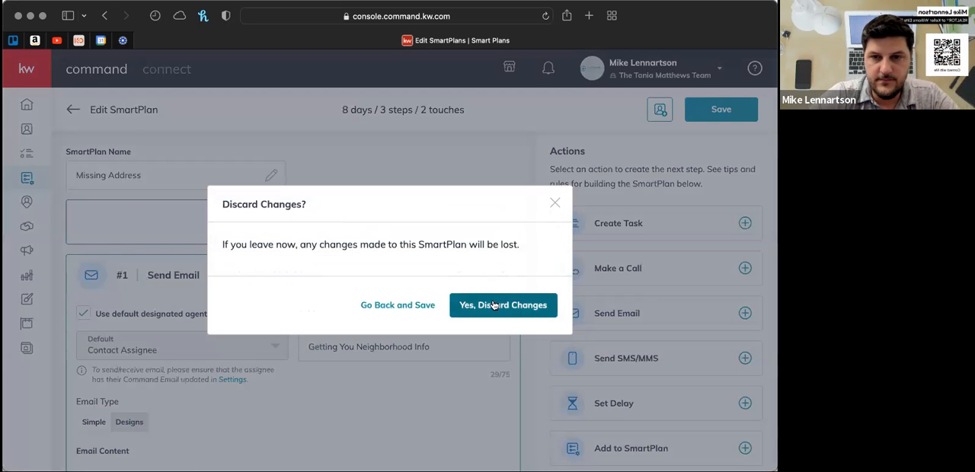
pyautogui.click(492, 305)
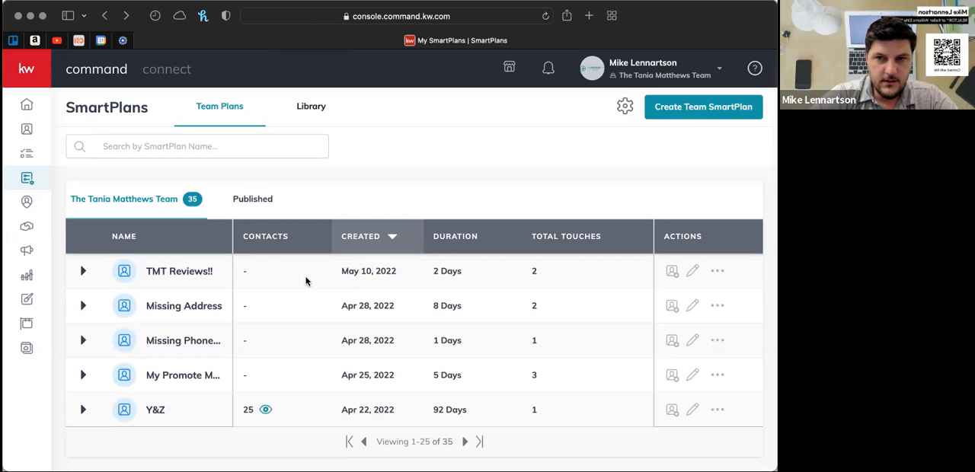
pyautogui.click(718, 272)
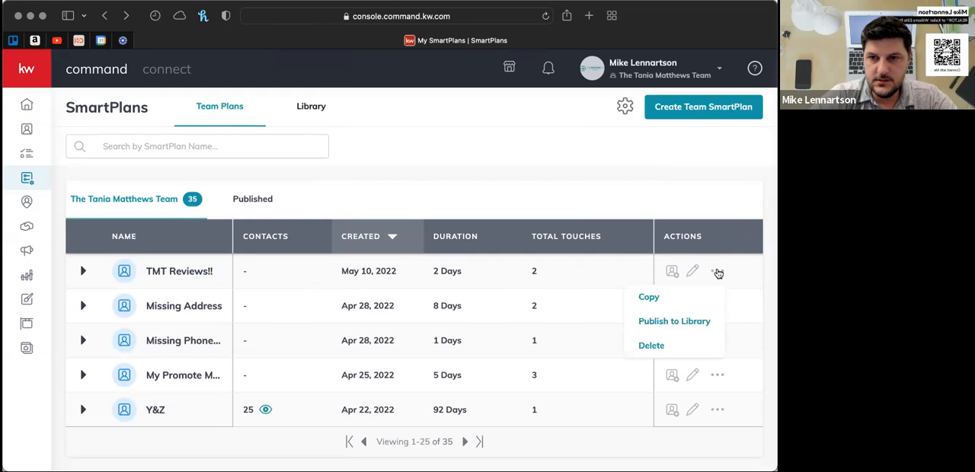
pyautogui.click(591, 271)
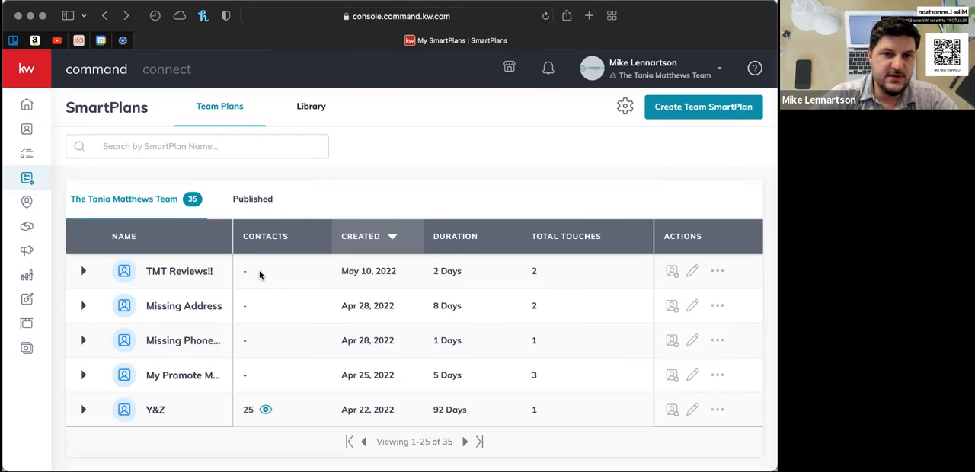
# - Look through the contacts added to the M&X plan, close that list and browse further down the team plans
pyautogui.scroll(-2, 259, 270)
pyautogui.scroll(-6, 261, 274)
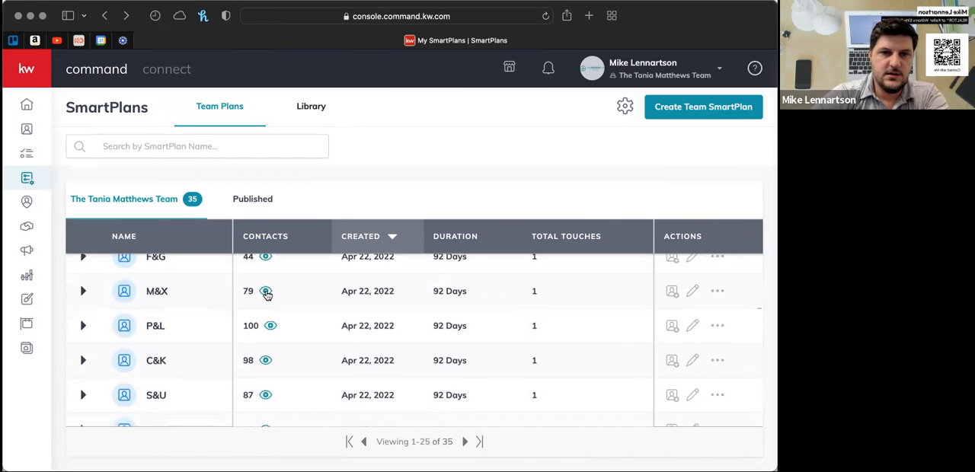
pyautogui.click(266, 292)
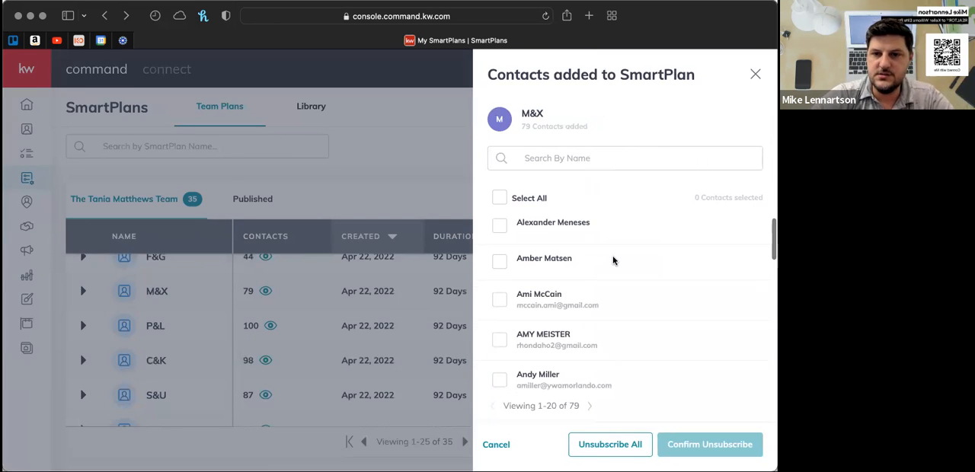
pyautogui.scroll(-6, 613, 261)
pyautogui.scroll(-5, 613, 260)
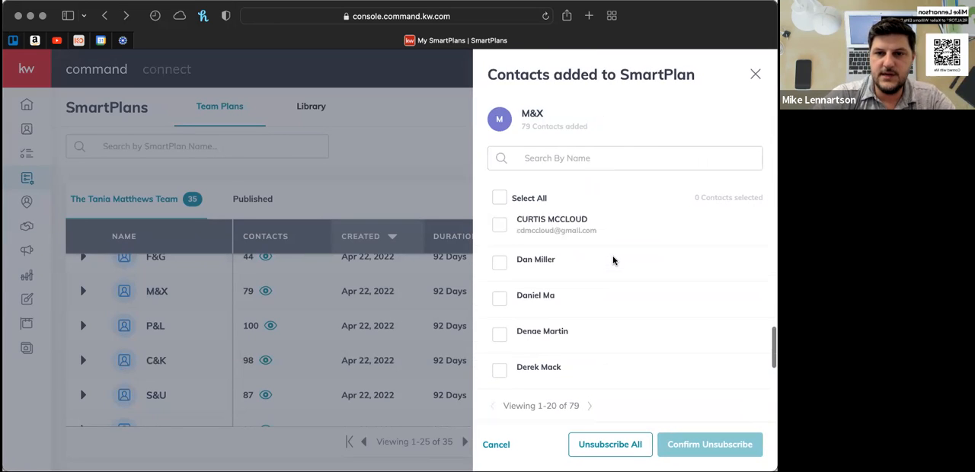
pyautogui.scroll(-1, 613, 261)
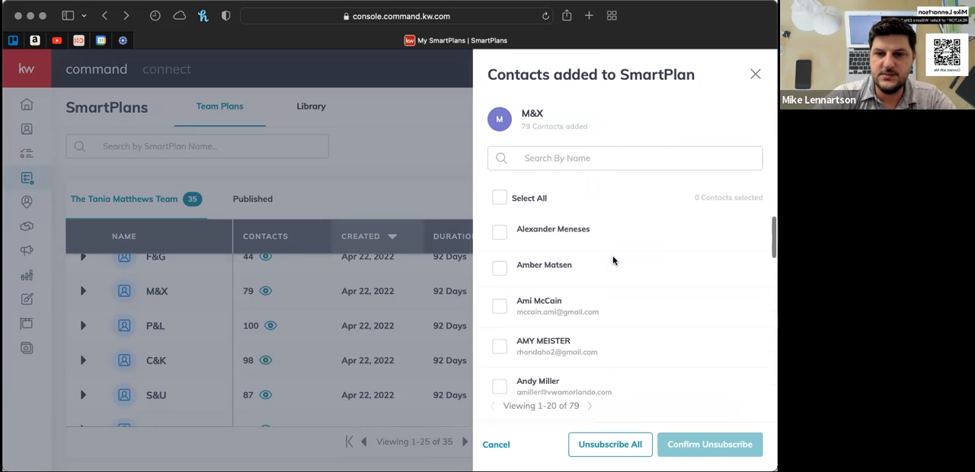
pyautogui.click(756, 75)
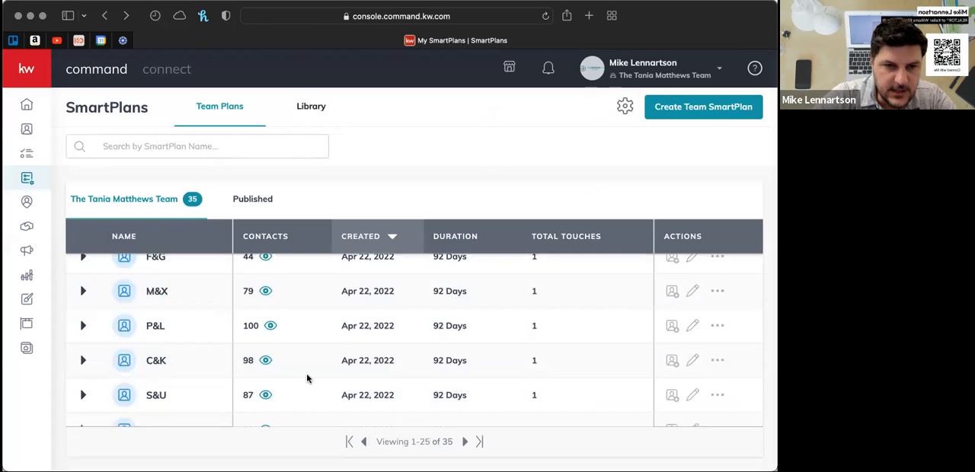
pyautogui.scroll(-8, 307, 378)
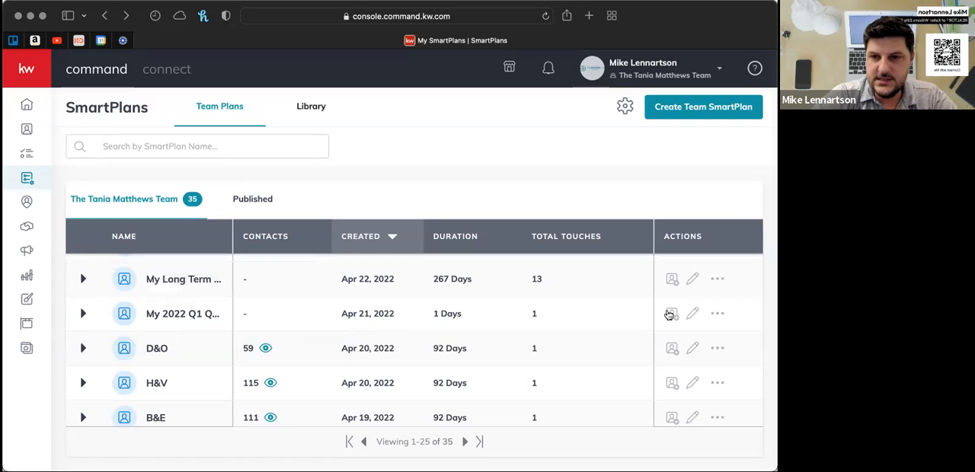
# - Open the My 2022 Q1 Quarterly Magazine plan for editing, review its single email step and return to the team plans list
pyautogui.click(693, 315)
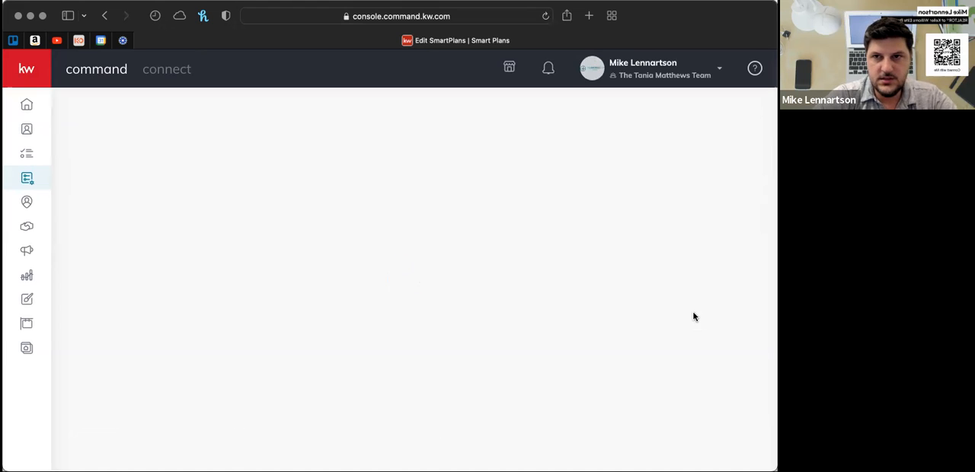
pyautogui.scroll(-5, 453, 307)
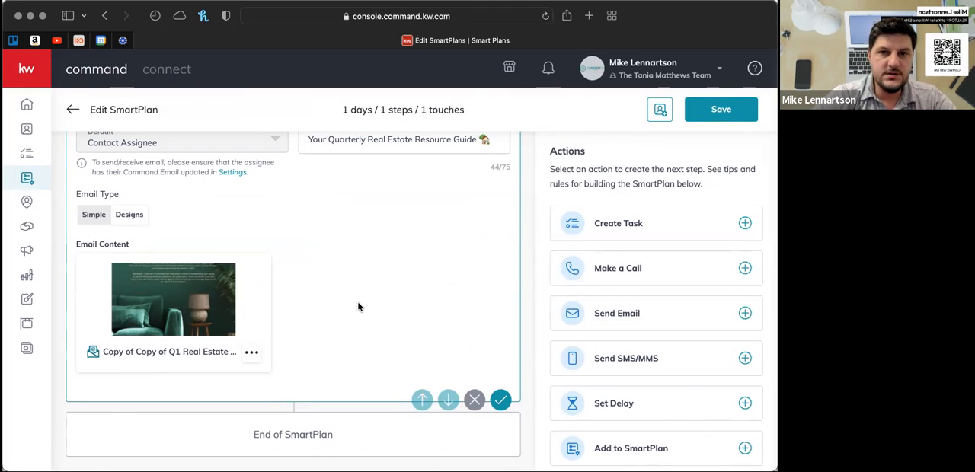
pyautogui.scroll(2, 358, 307)
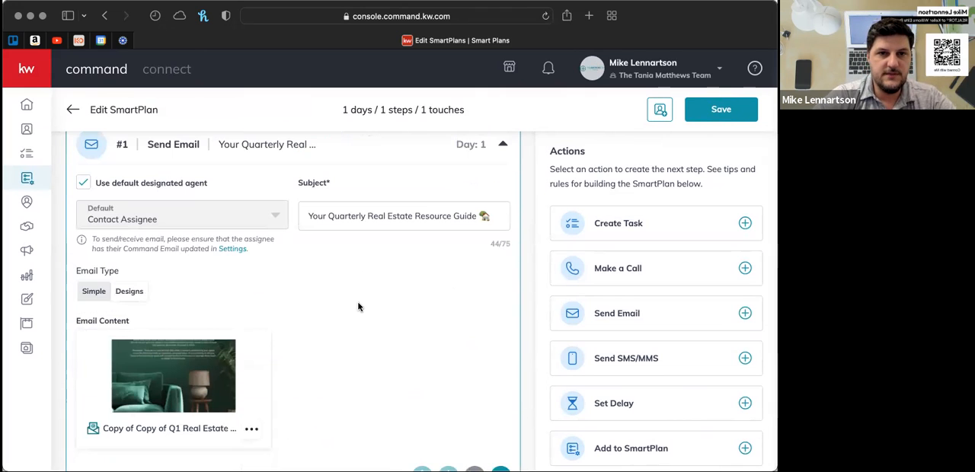
pyautogui.scroll(-2, 358, 307)
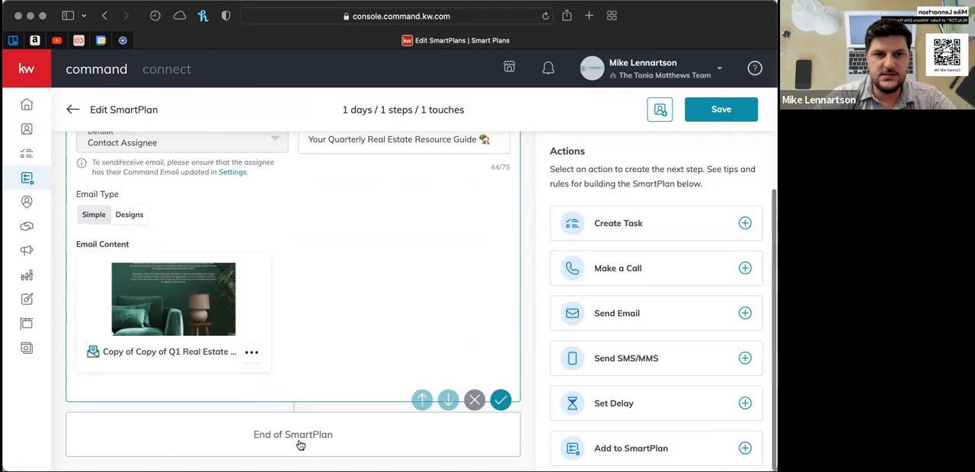
pyautogui.scroll(3, 300, 435)
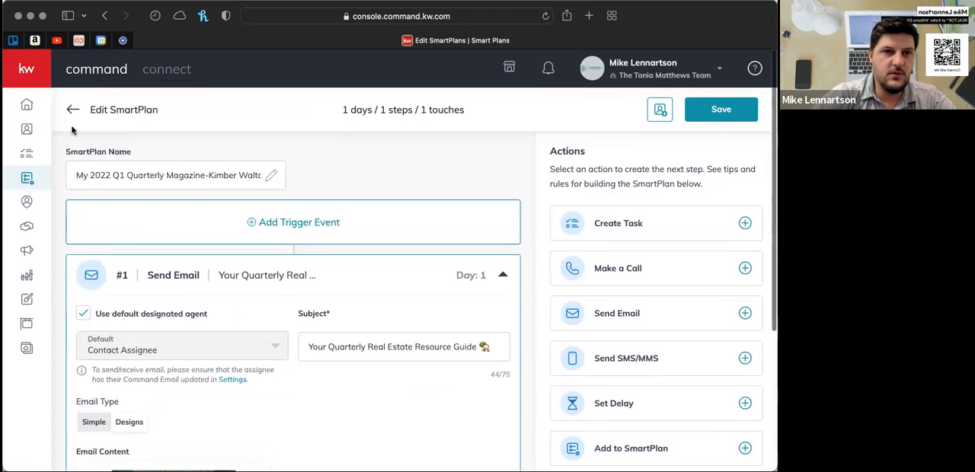
pyautogui.click(69, 111)
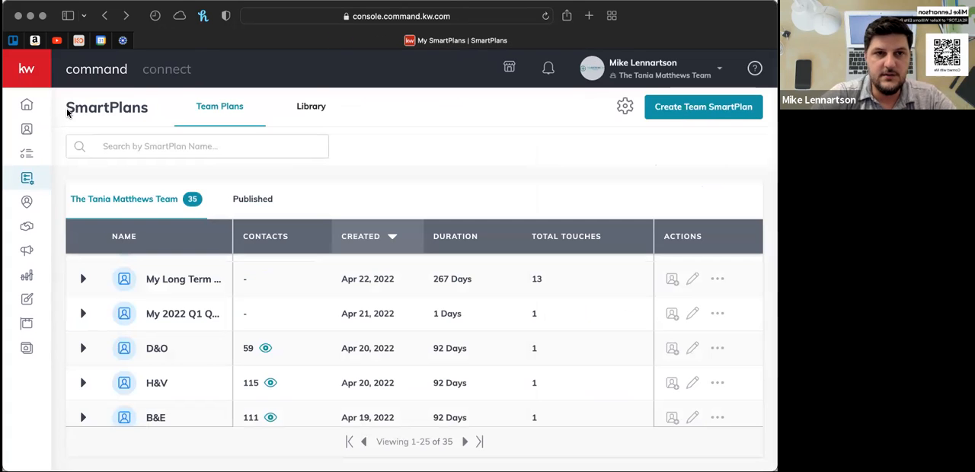
# - Browse the team plans and compare the contacts, durations and touches of the lettered plans such as H&V, B&E and A&W
pyautogui.scroll(-1, 282, 327)
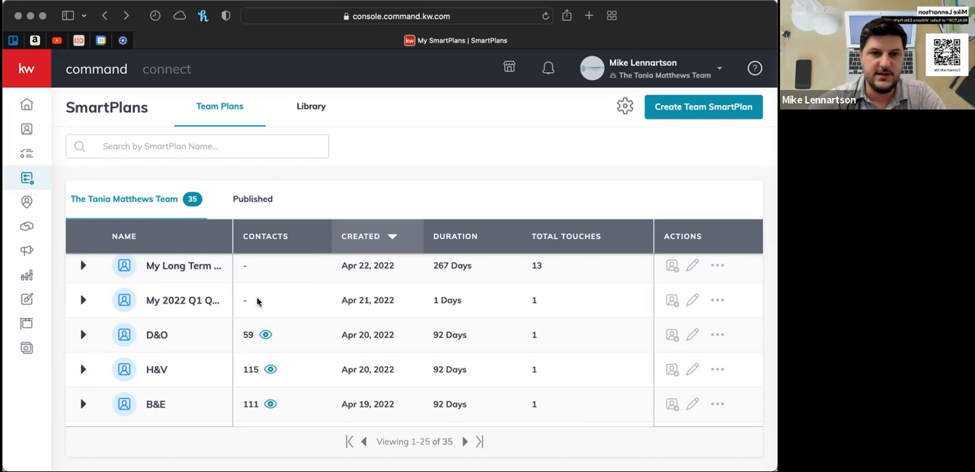
pyautogui.scroll(-4, 257, 302)
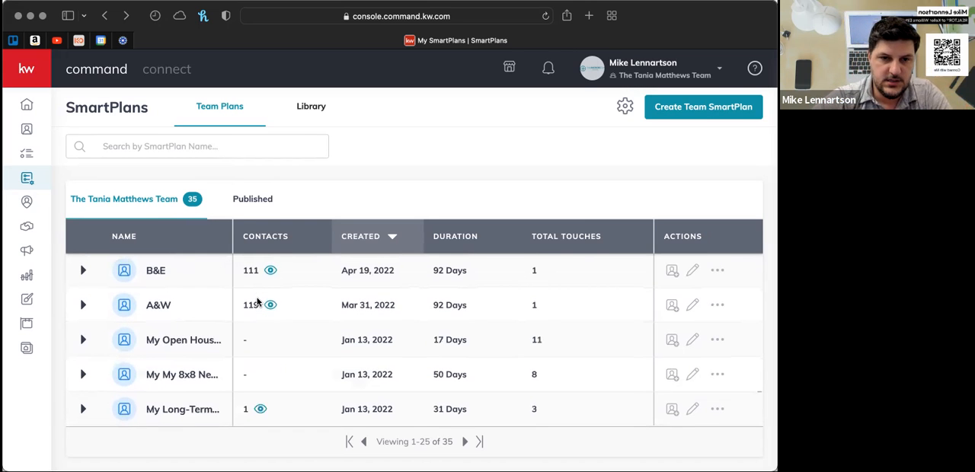
pyautogui.scroll(1, 256, 303)
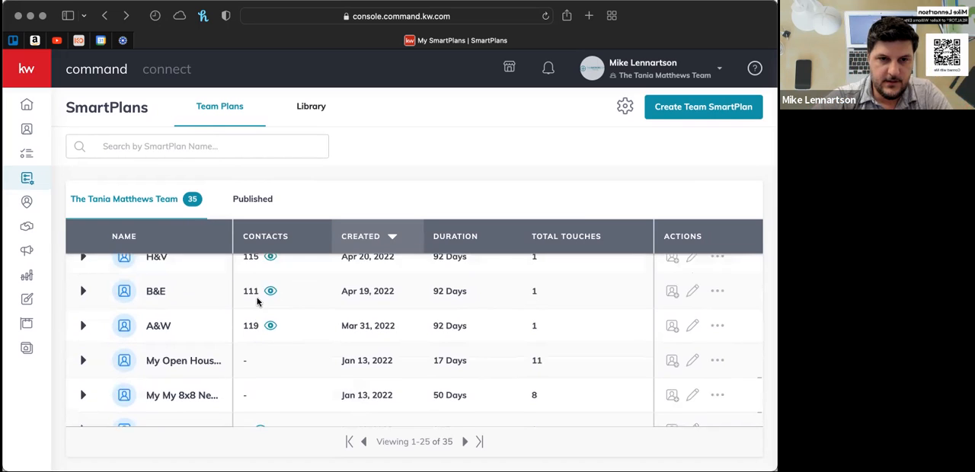
pyautogui.scroll(3, 257, 301)
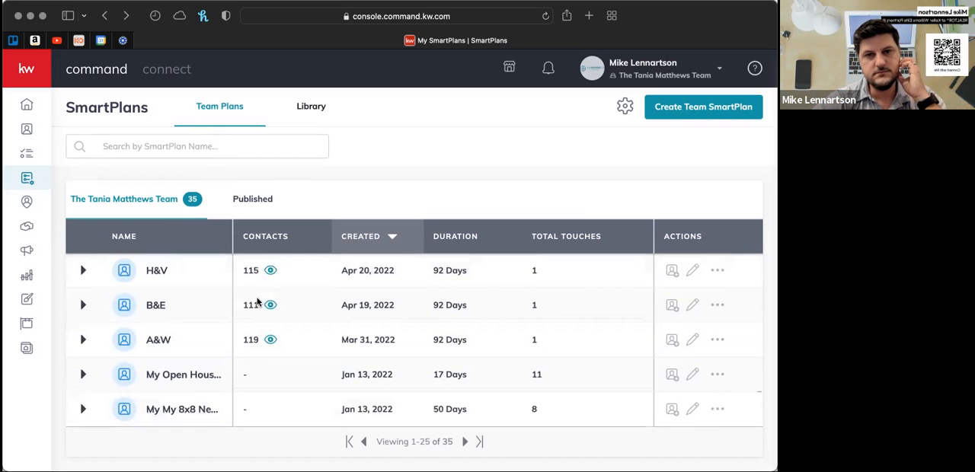
pyautogui.scroll(2, 256, 303)
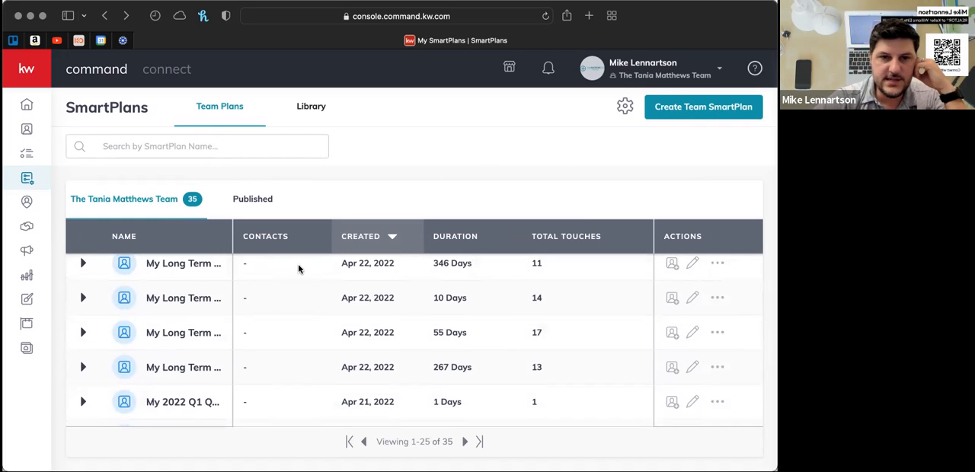
pyautogui.scroll(1, 288, 273)
pyautogui.scroll(10, 288, 273)
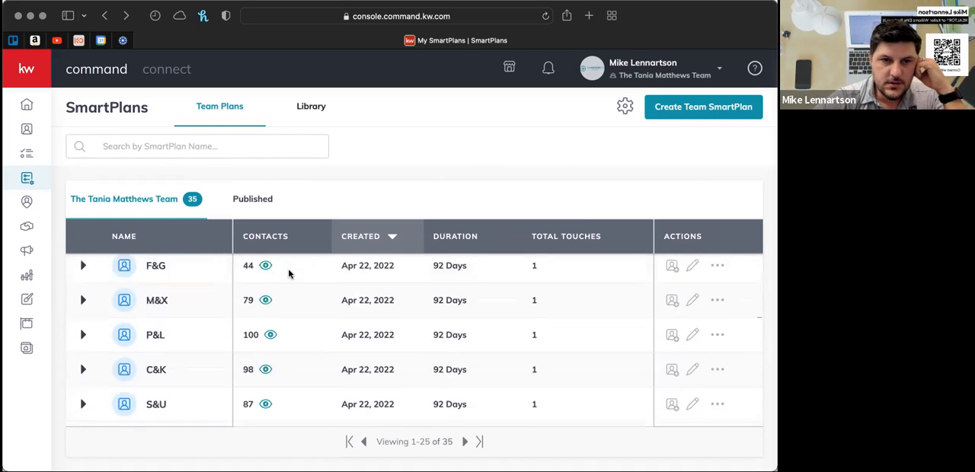
pyautogui.scroll(-10, 288, 274)
pyautogui.scroll(-8, 288, 269)
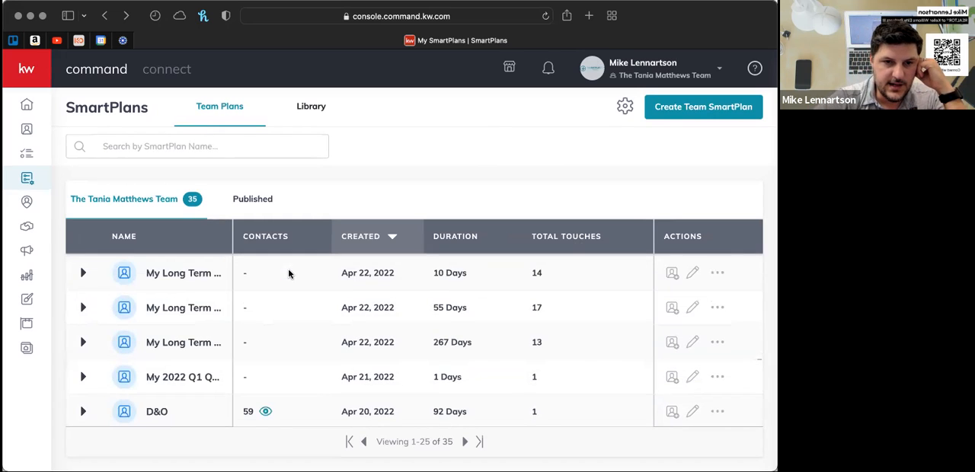
# - Search for a contact by name to add to the A&W plan, check the start date options for that contact and cancel
pyautogui.click(672, 345)
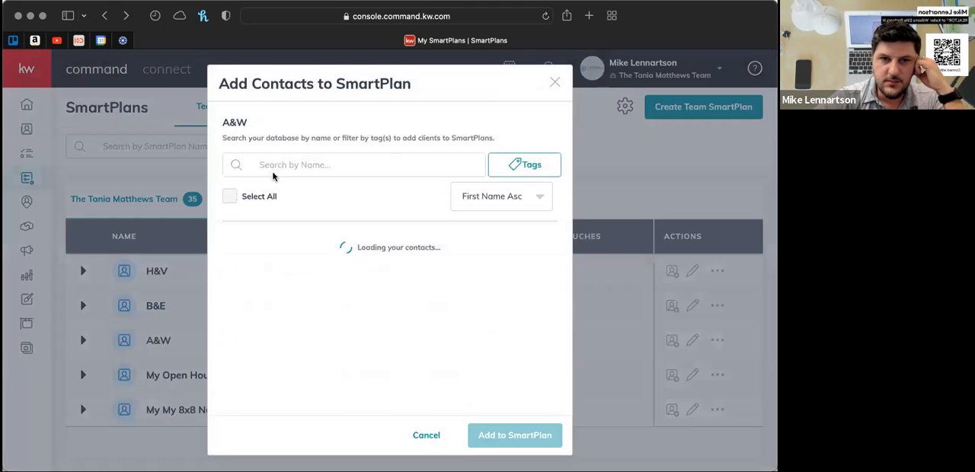
pyautogui.click(283, 160)
pyautogui.write('ann')
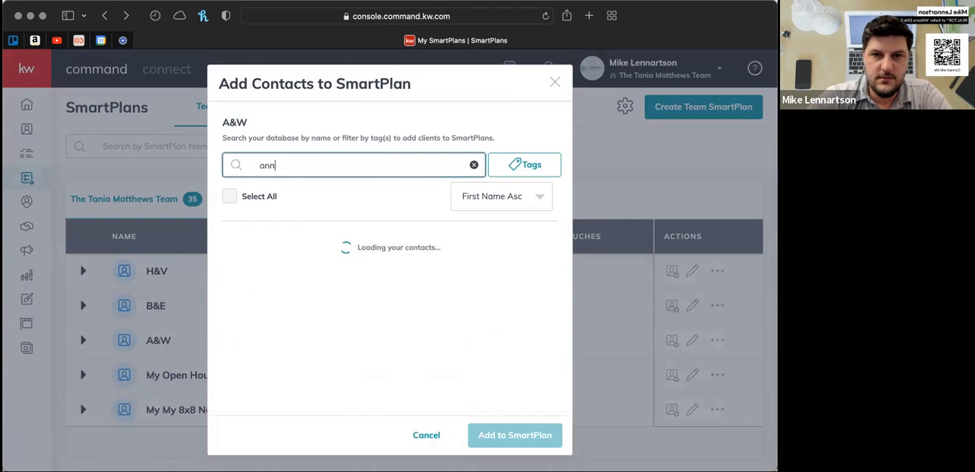
pyautogui.scroll(-3, 373, 291)
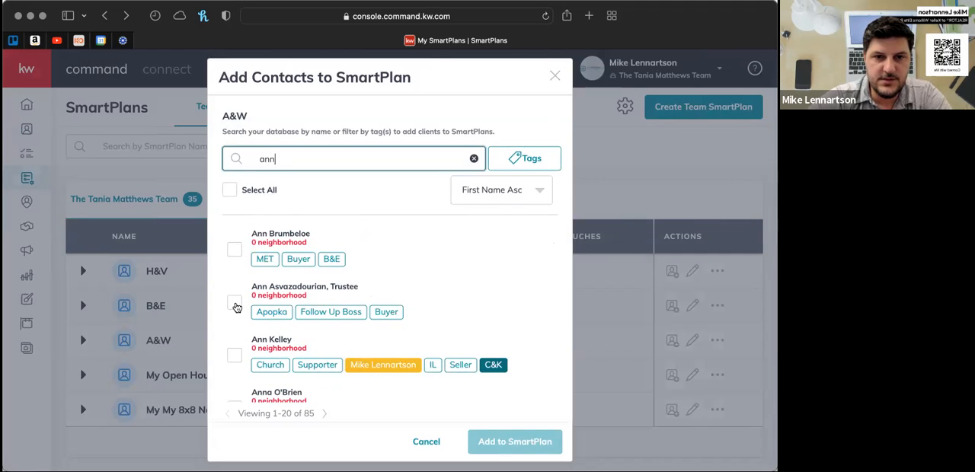
pyautogui.click(235, 305)
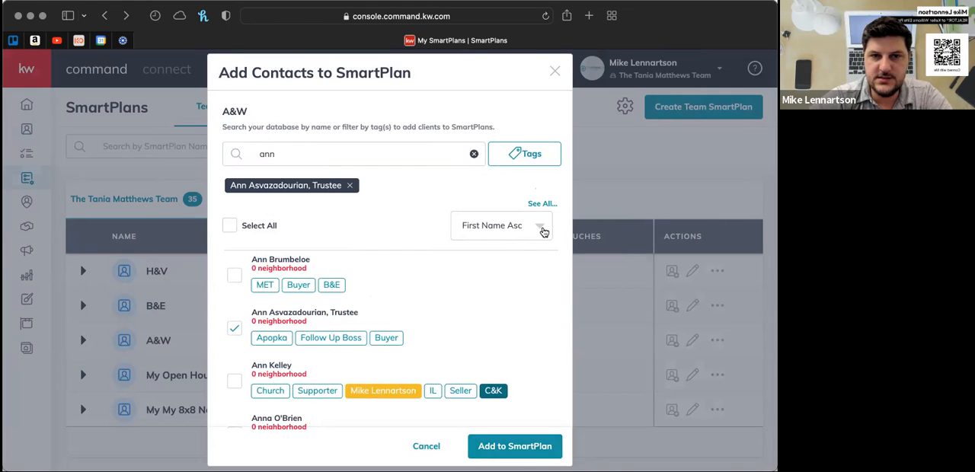
pyautogui.click(515, 448)
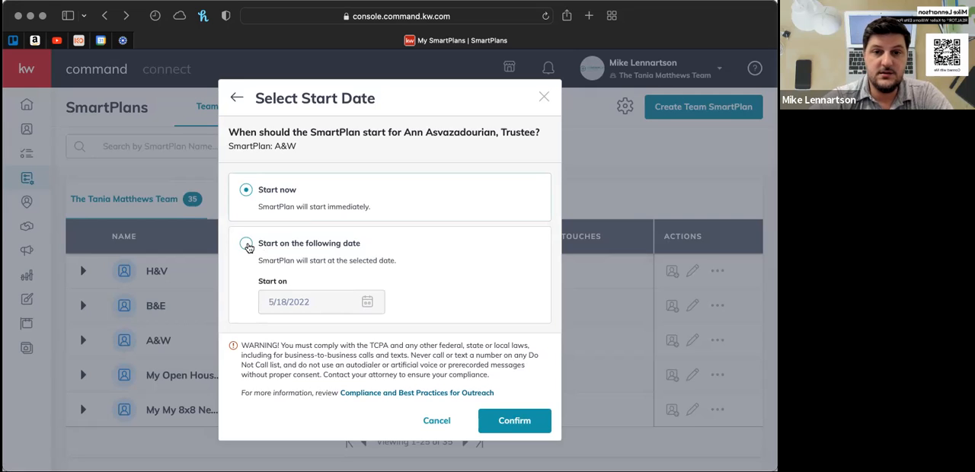
pyautogui.click(439, 422)
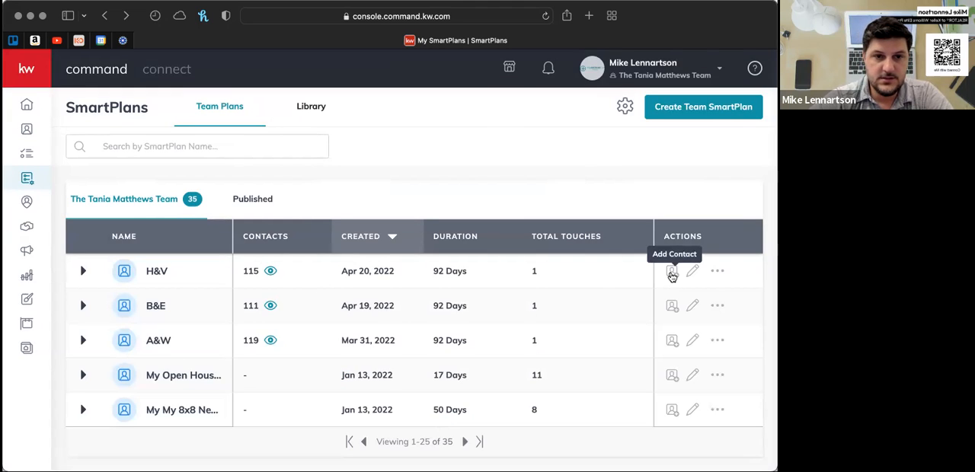
# - Select the first four contacts in the database to add to the A&W plan and proceed to the start date selection
pyautogui.click(672, 344)
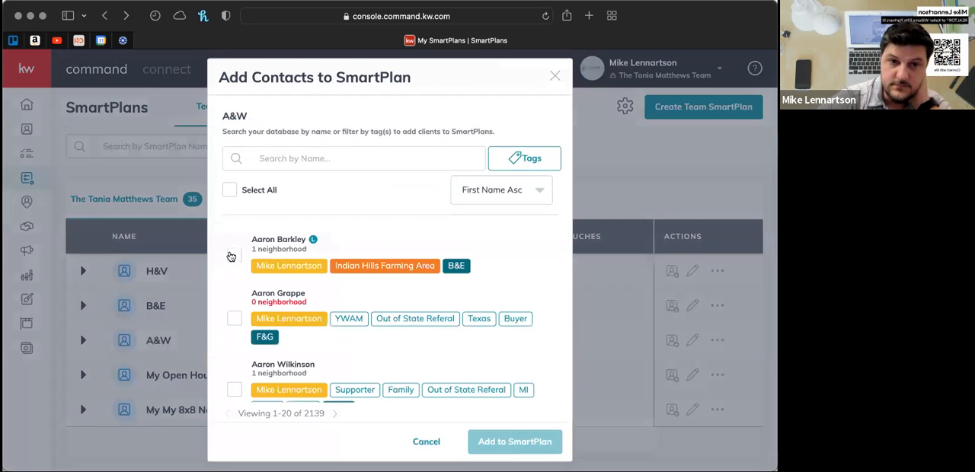
pyautogui.click(234, 256)
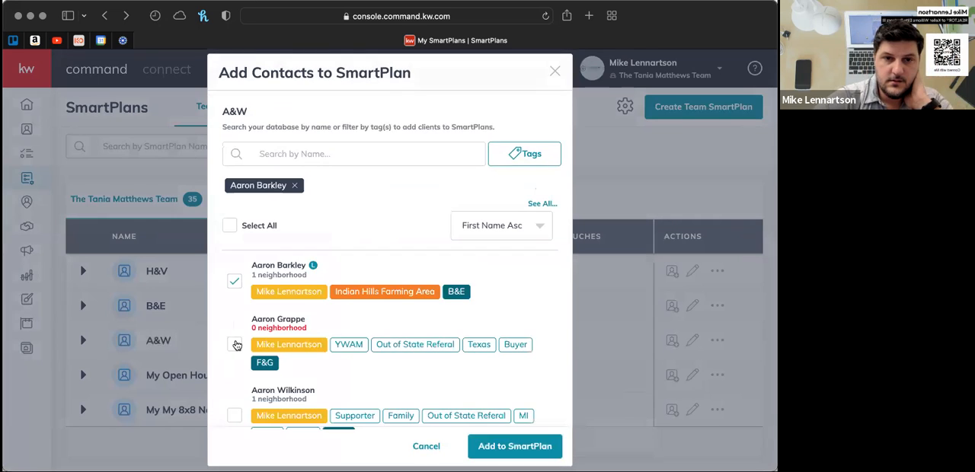
pyautogui.click(235, 345)
pyautogui.scroll(-2, 237, 347)
pyautogui.click(235, 341)
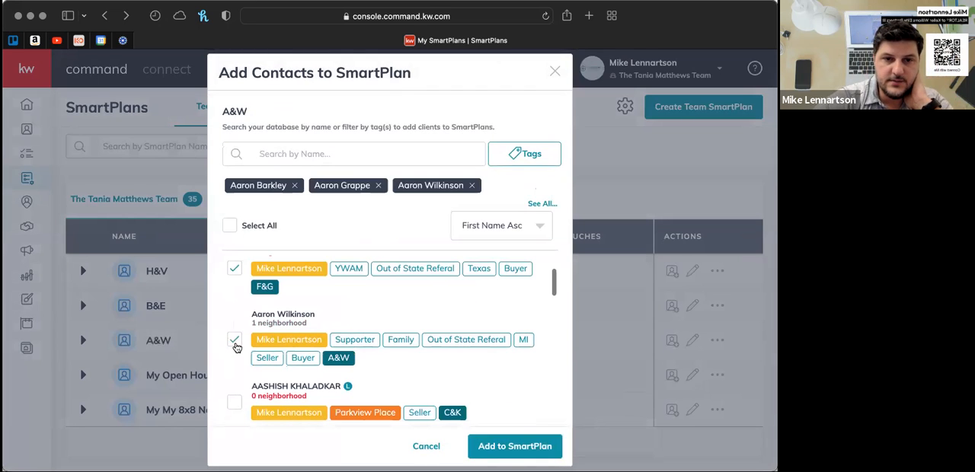
pyautogui.click(235, 402)
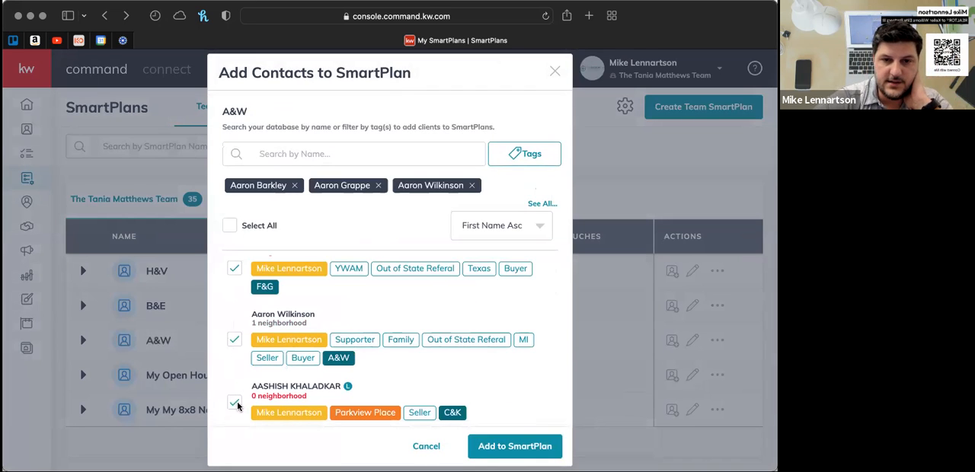
pyautogui.click(517, 447)
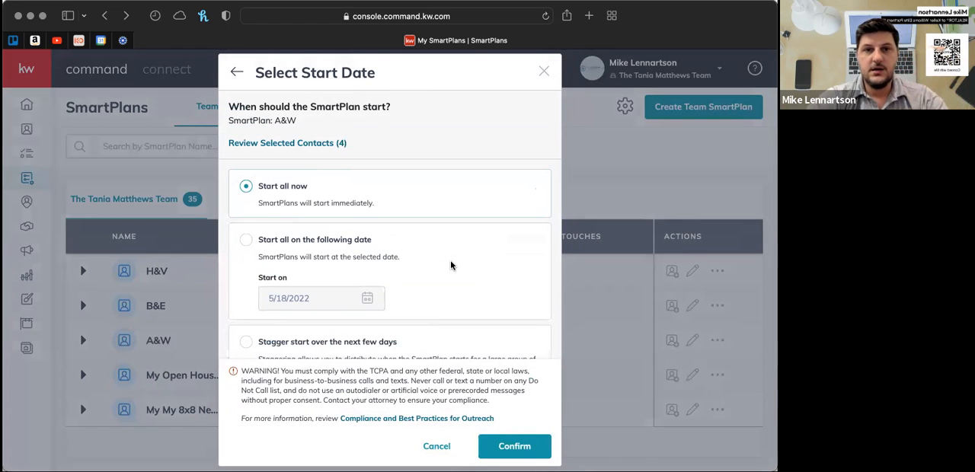
# - Set the A&W plan to stagger its start over the next few days with a maximum of 1 contact per day
pyautogui.scroll(-3, 450, 263)
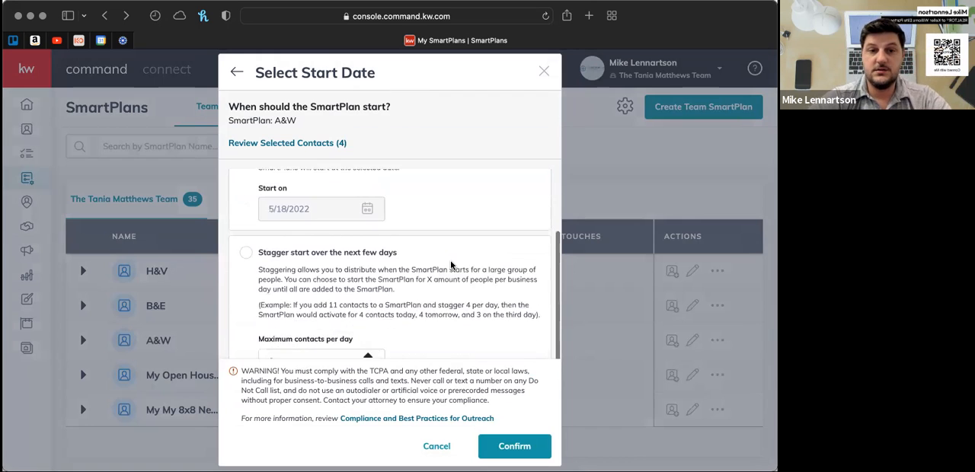
pyautogui.scroll(-1, 450, 265)
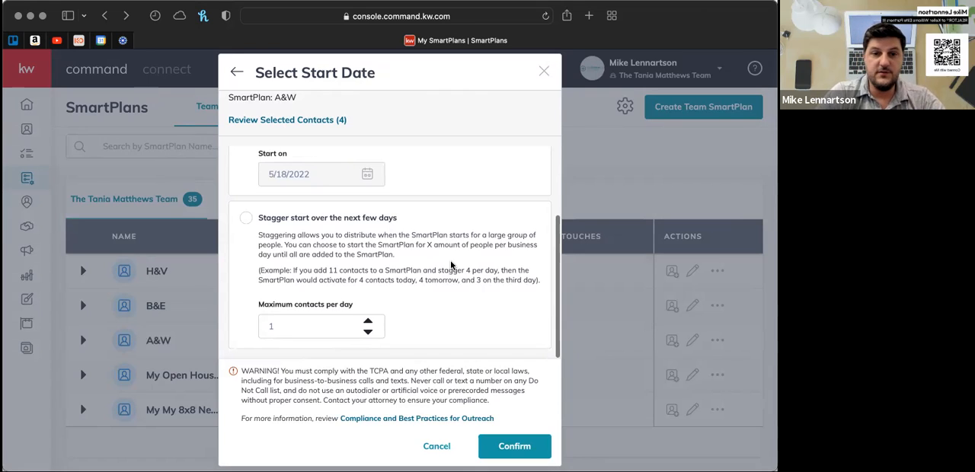
pyautogui.click(246, 219)
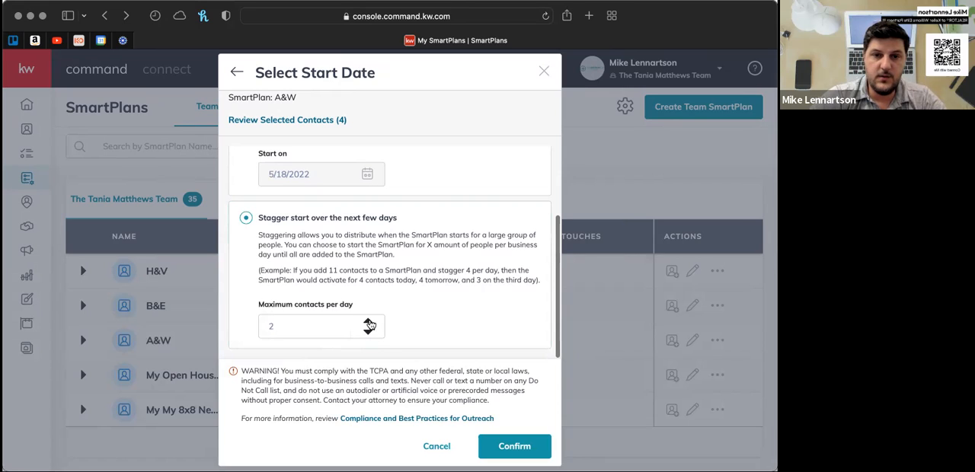
pyautogui.click(368, 329)
pyautogui.click(369, 329)
pyautogui.click(369, 326)
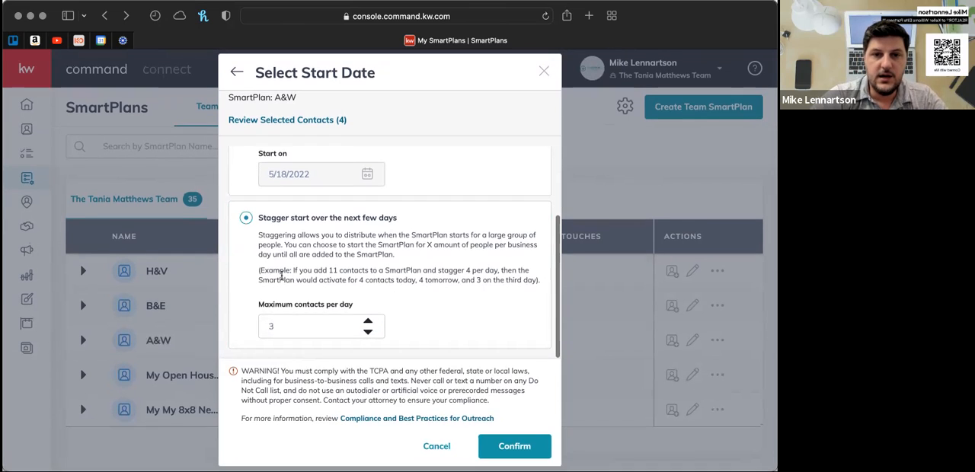
pyautogui.click(368, 333)
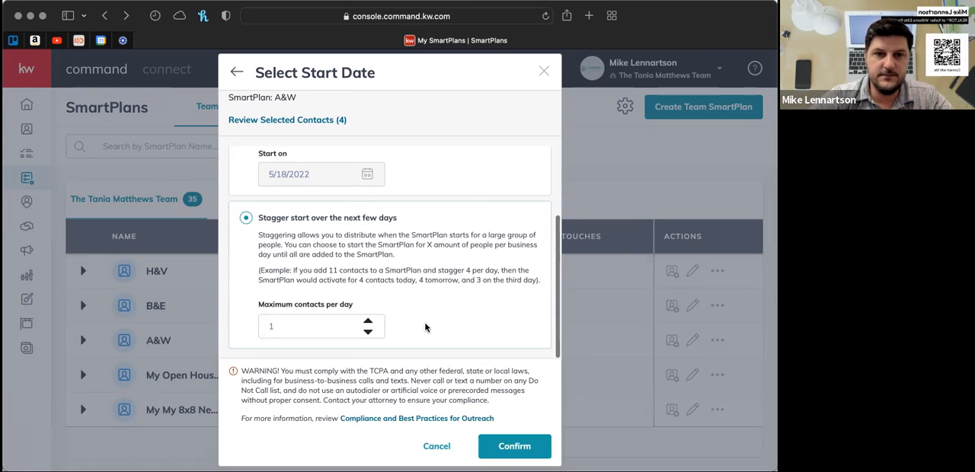
# - Compare the three start options for the selected contacts: all now, all on a following date, or staggered over several days
pyautogui.scroll(3, 425, 328)
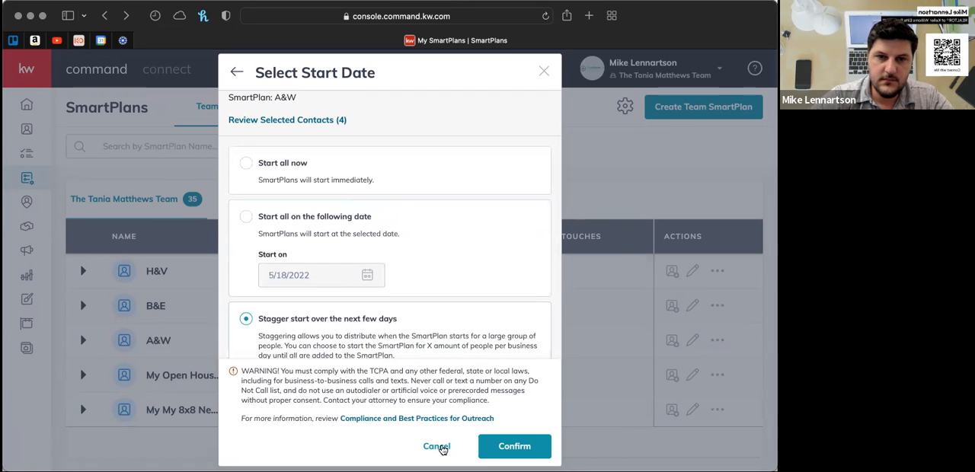
pyautogui.scroll(-3, 452, 324)
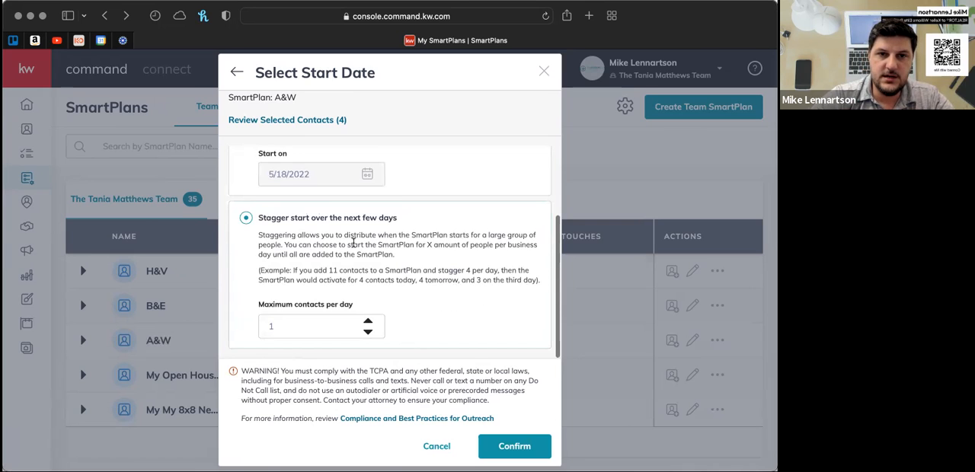
pyautogui.scroll(3, 352, 243)
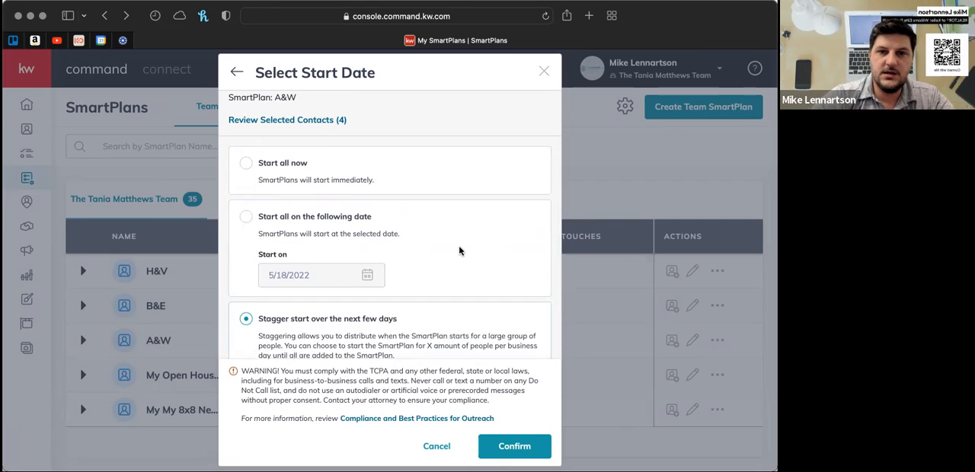
pyautogui.scroll(-3, 458, 250)
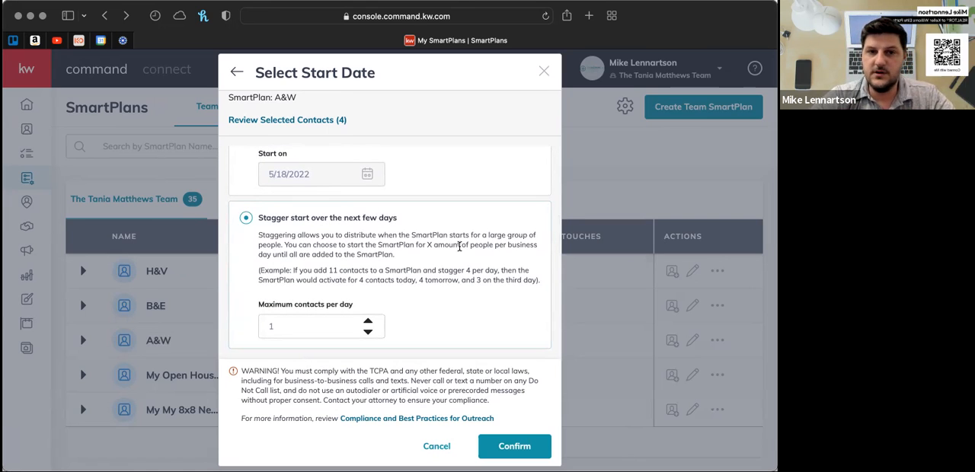
pyautogui.scroll(3, 459, 245)
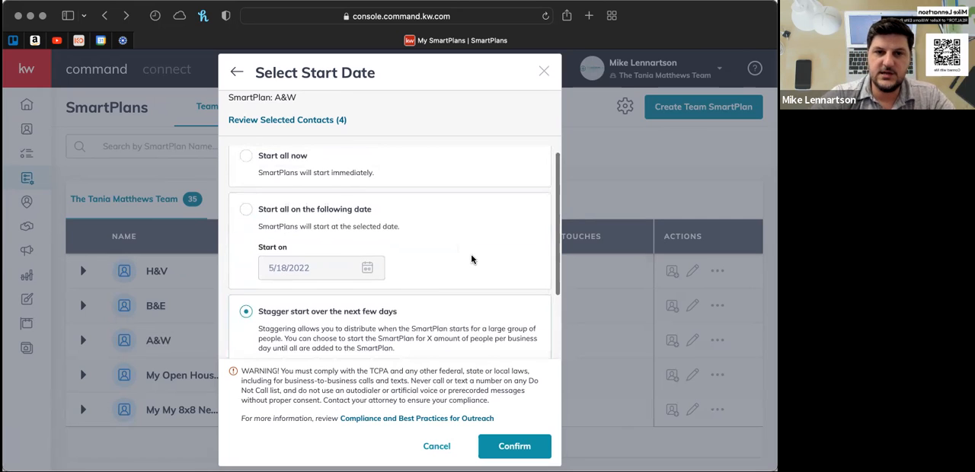
pyautogui.scroll(-3, 472, 260)
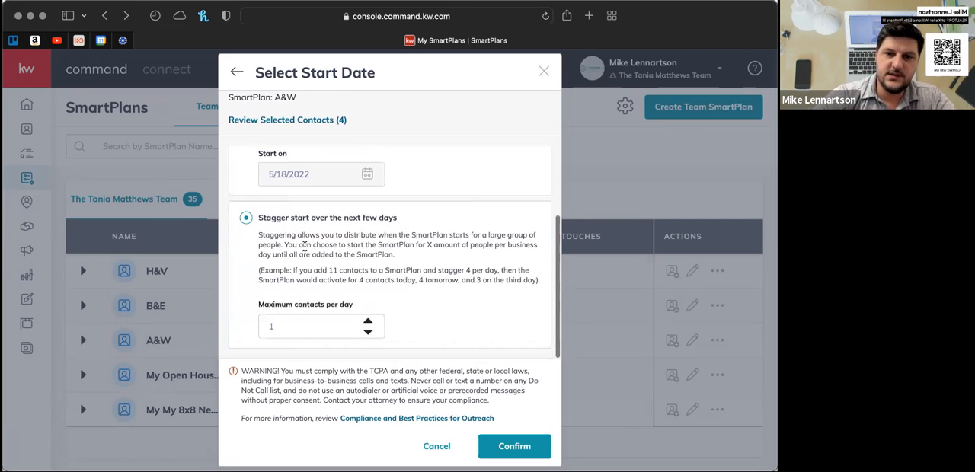
# - Cancel adding the selected contacts to the A&W plan and look through the list of team SmartPlans
pyautogui.click(437, 447)
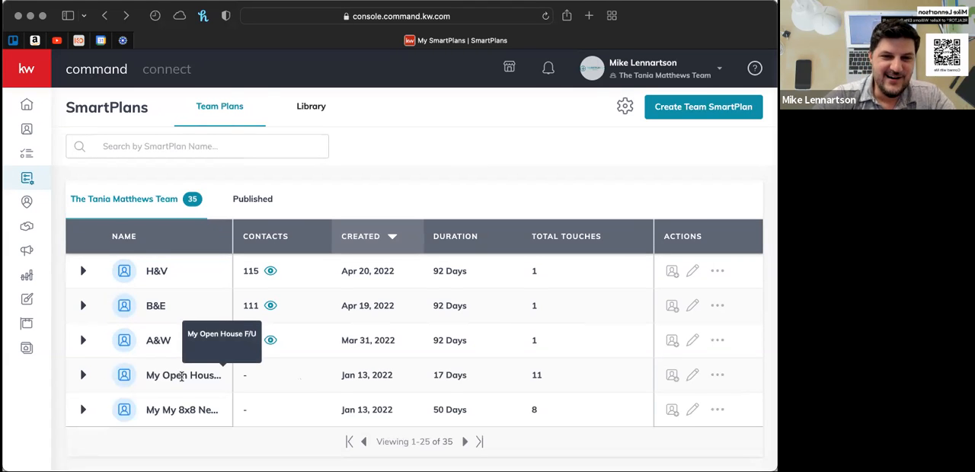
pyautogui.scroll(-1, 181, 377)
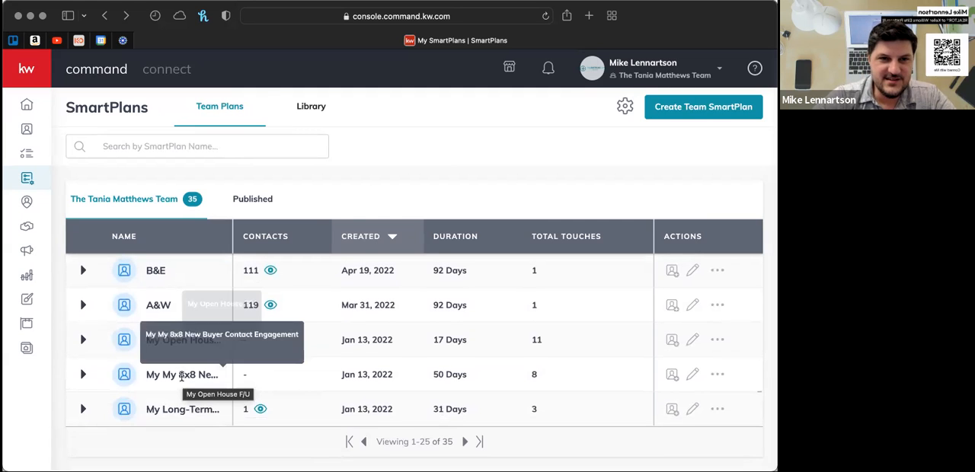
pyautogui.scroll(5, 181, 376)
pyautogui.scroll(3, 181, 376)
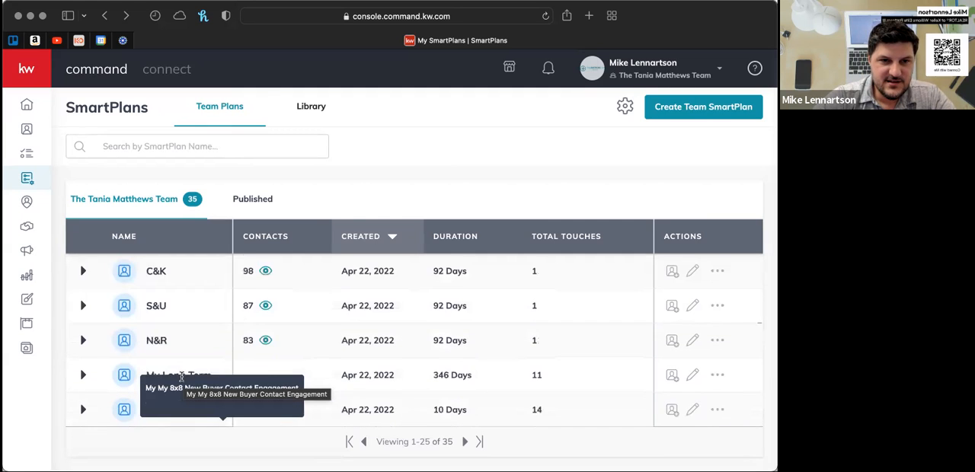
pyautogui.scroll(8, 181, 333)
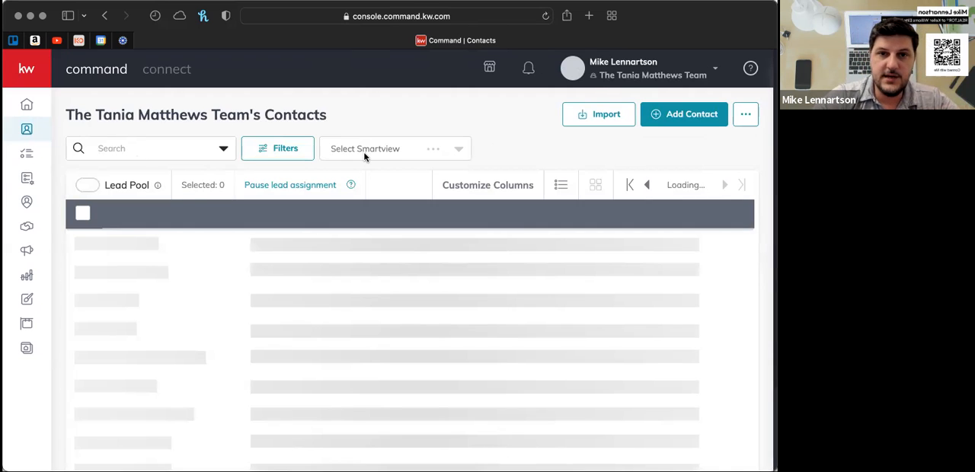
# - Filter the team's contacts by the tag "open house lead"
pyautogui.click(120, 148)
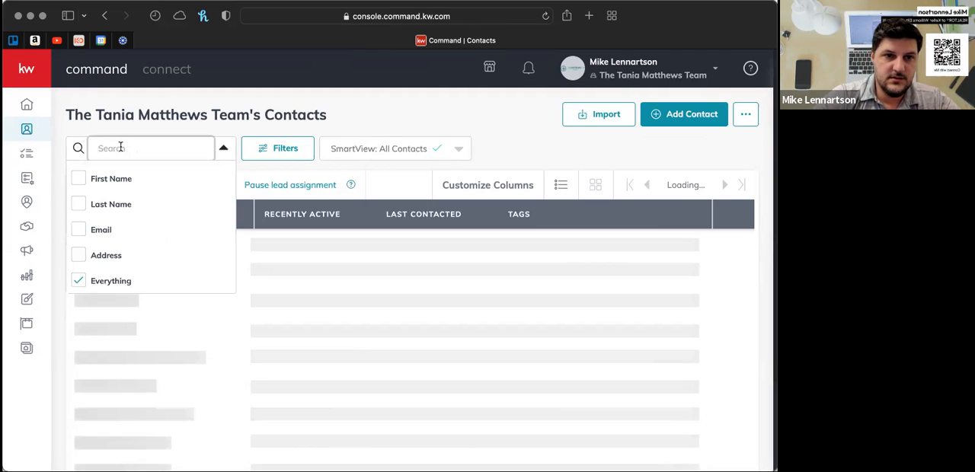
pyautogui.click(224, 148)
pyautogui.click(289, 154)
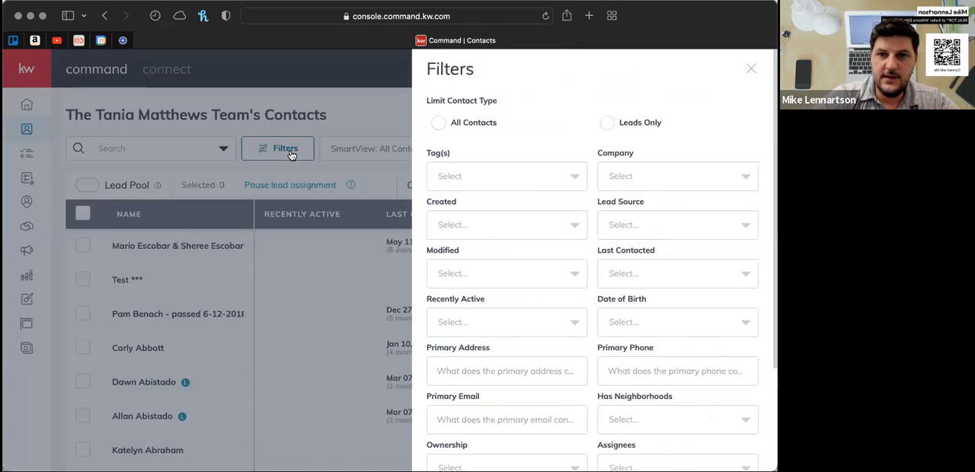
pyautogui.click(577, 183)
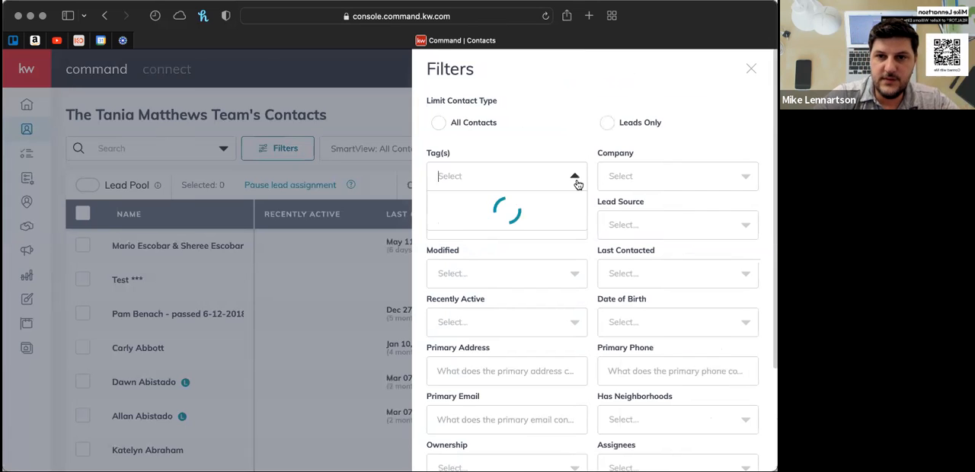
pyautogui.write('open')
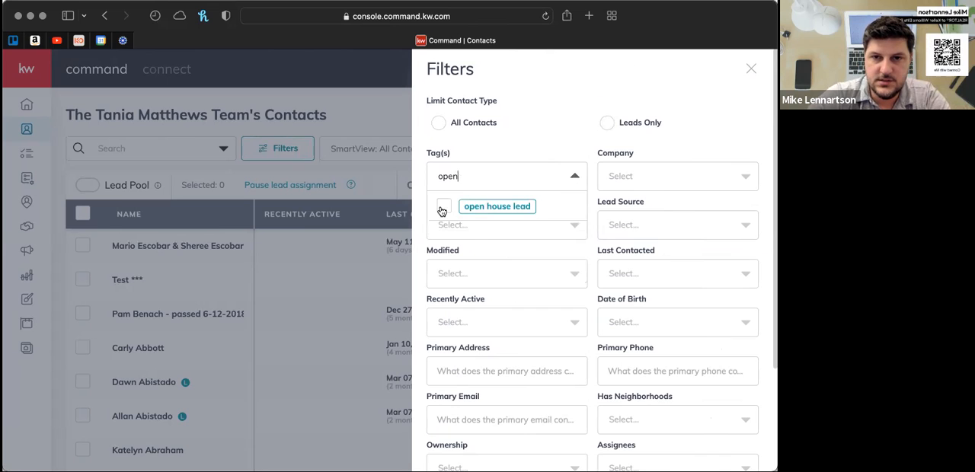
pyautogui.click(447, 209)
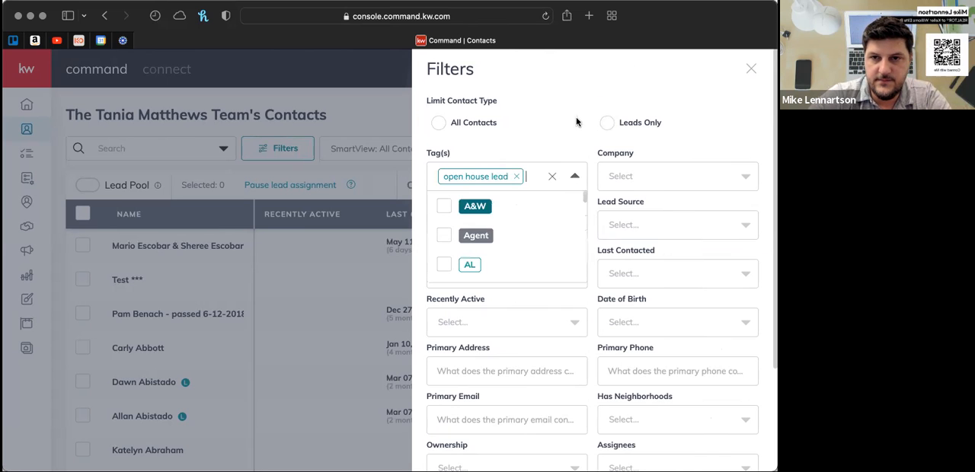
pyautogui.click(575, 178)
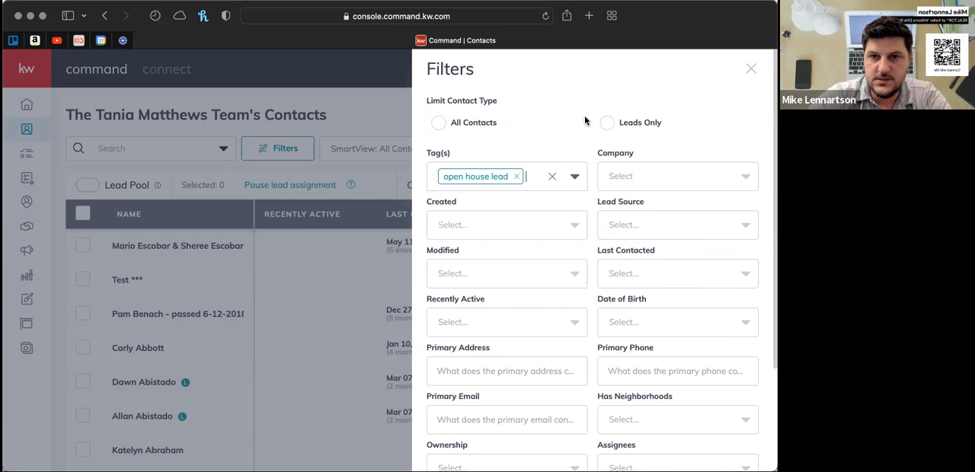
pyautogui.scroll(-4, 584, 115)
pyautogui.click(712, 451)
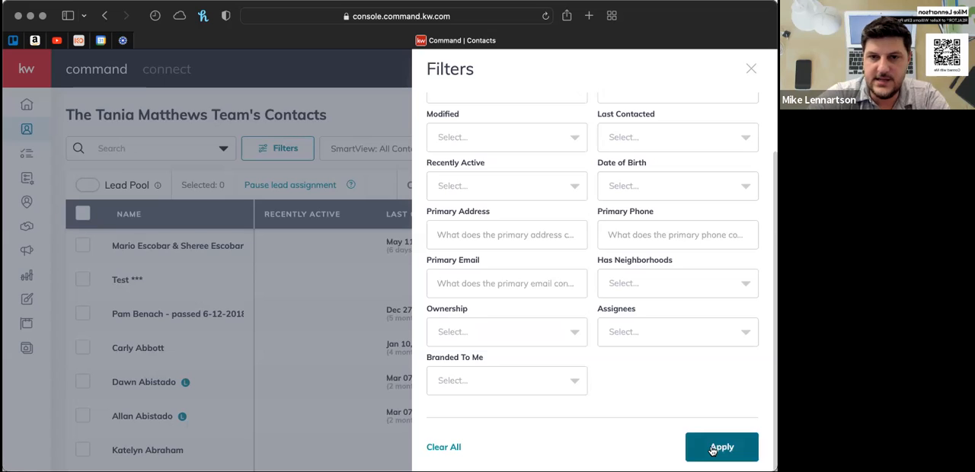
pyautogui.click(713, 450)
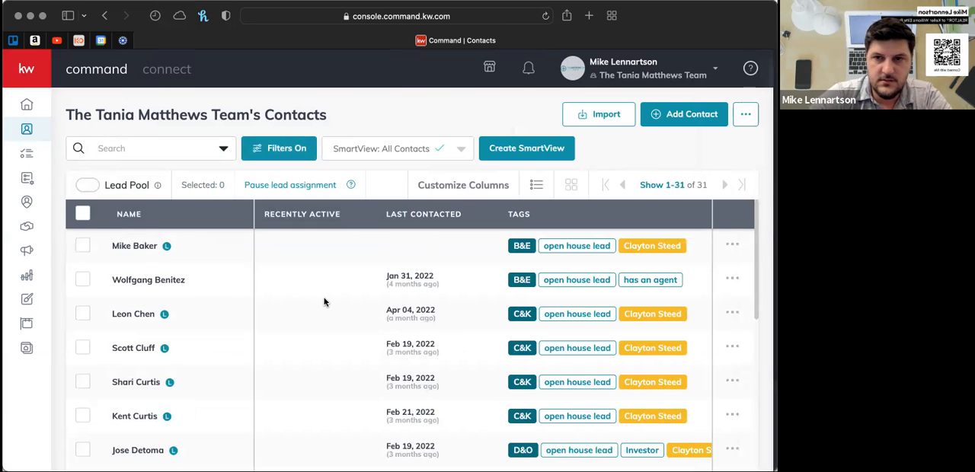
# - Look through the columns and rows of the filtered contact list, including phone, email, updated date and owner
pyautogui.hscroll(5, 324, 302)
pyautogui.hscroll(10, 323, 303)
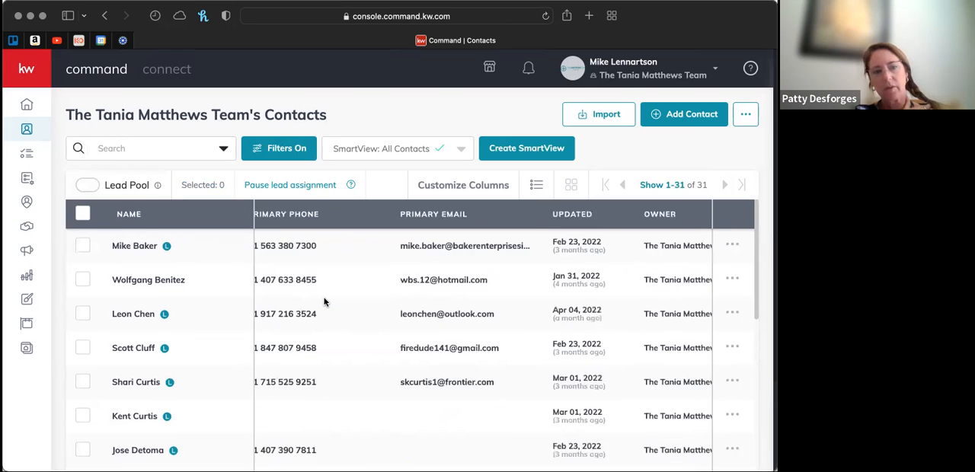
pyautogui.hscroll(8, 324, 302)
pyautogui.hscroll(-20, 324, 303)
pyautogui.scroll(-1, 324, 302)
pyautogui.scroll(1, 323, 302)
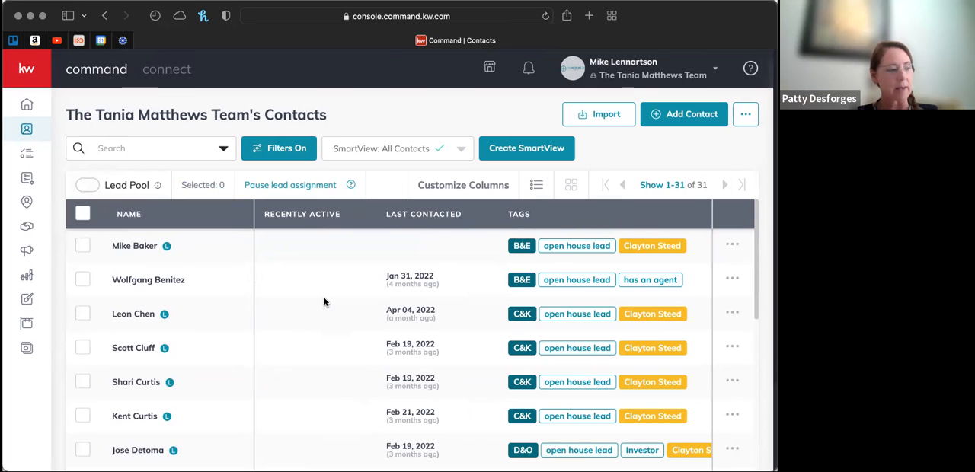
# - Open the first filtered contact, review the contact's details and description, and return to the contact list
pyautogui.click(140, 248)
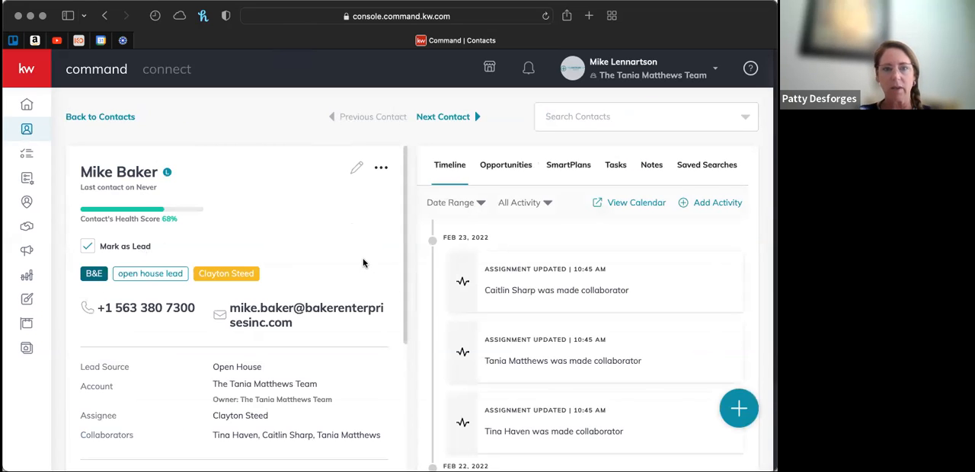
pyautogui.scroll(-5, 363, 263)
pyautogui.scroll(-5, 363, 263)
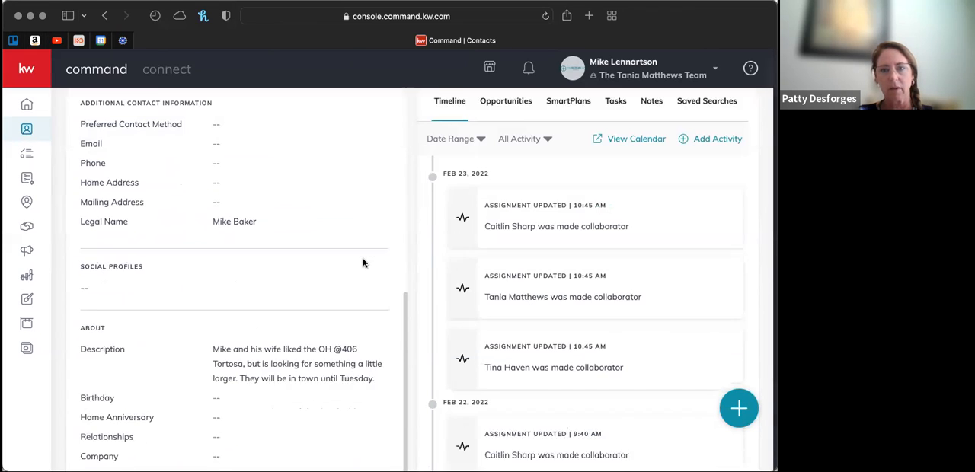
pyautogui.scroll(-1, 364, 263)
pyautogui.scroll(10, 363, 263)
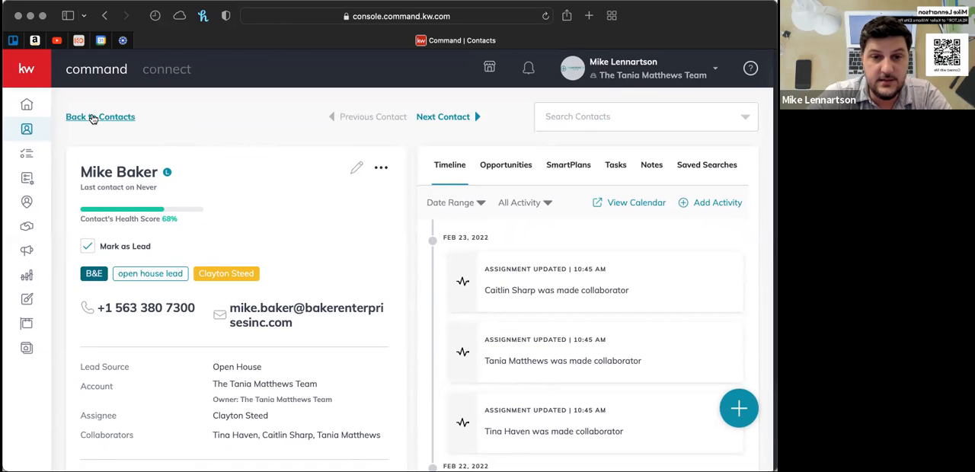
pyautogui.scroll(-1, 93, 118)
pyautogui.scroll(-10, 333, 273)
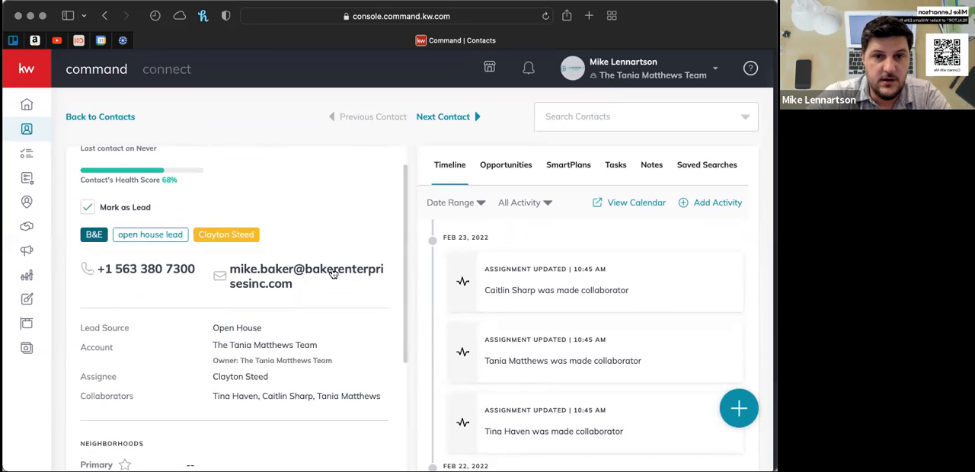
pyautogui.scroll(-5, 332, 273)
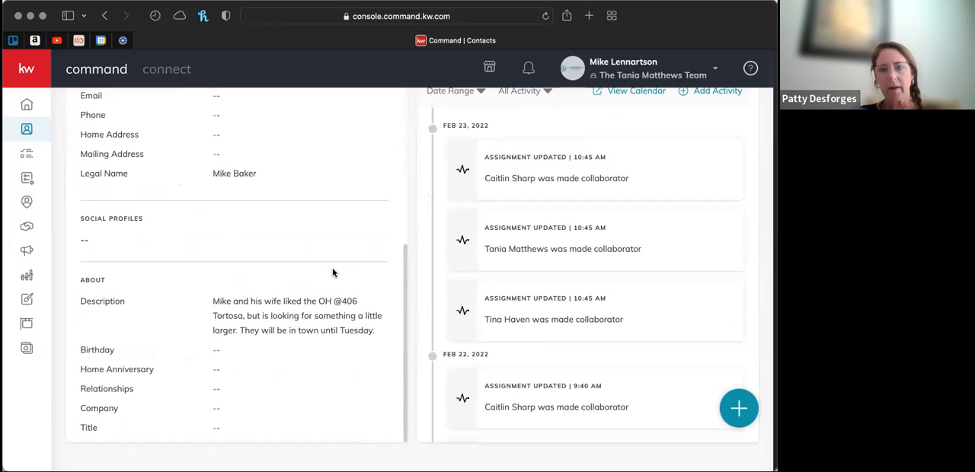
pyautogui.scroll(15, 332, 272)
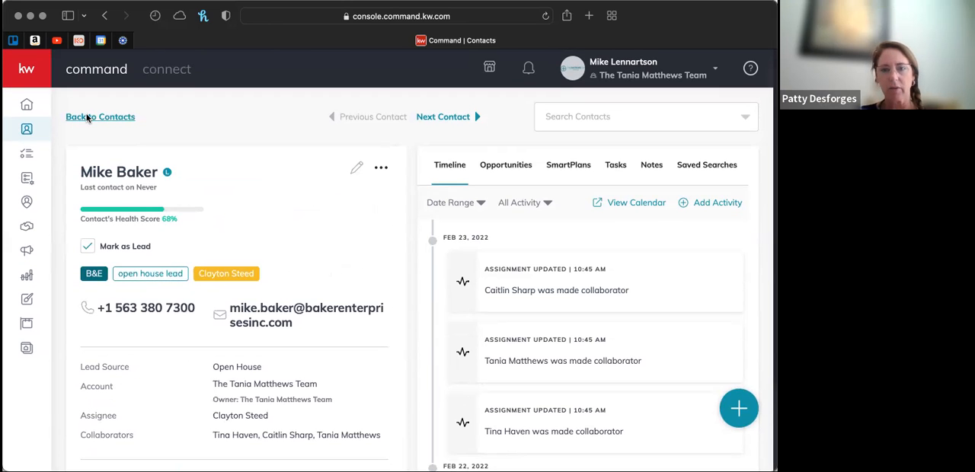
pyautogui.click(88, 119)
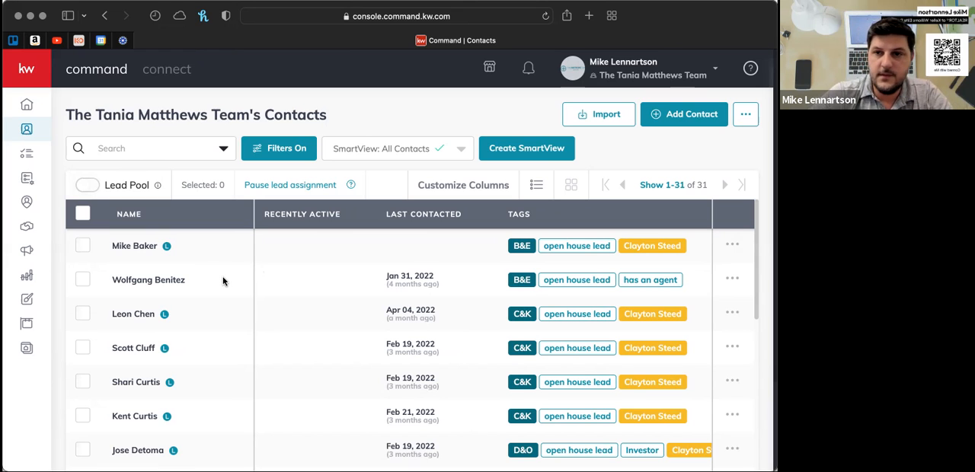
# - Try selecting all the contacts tagged open house lead and then only the first one, clearing each selection
pyautogui.scroll(-15, 223, 281)
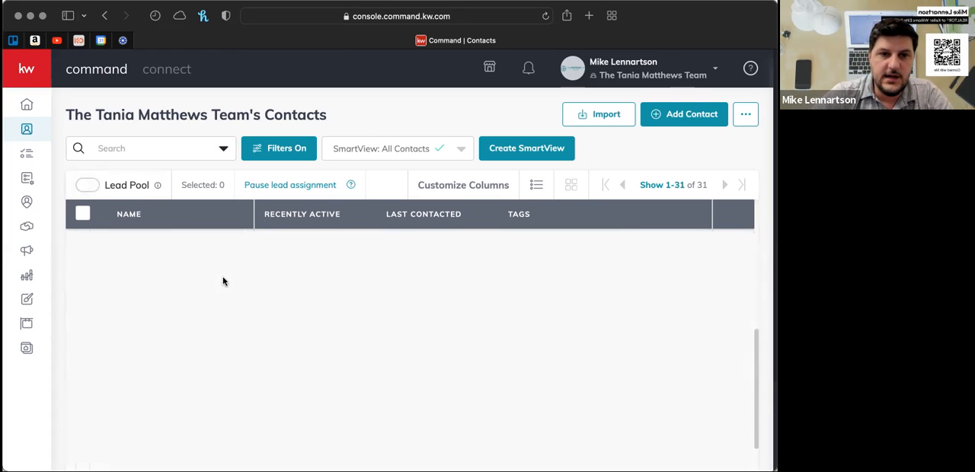
pyautogui.scroll(15, 223, 281)
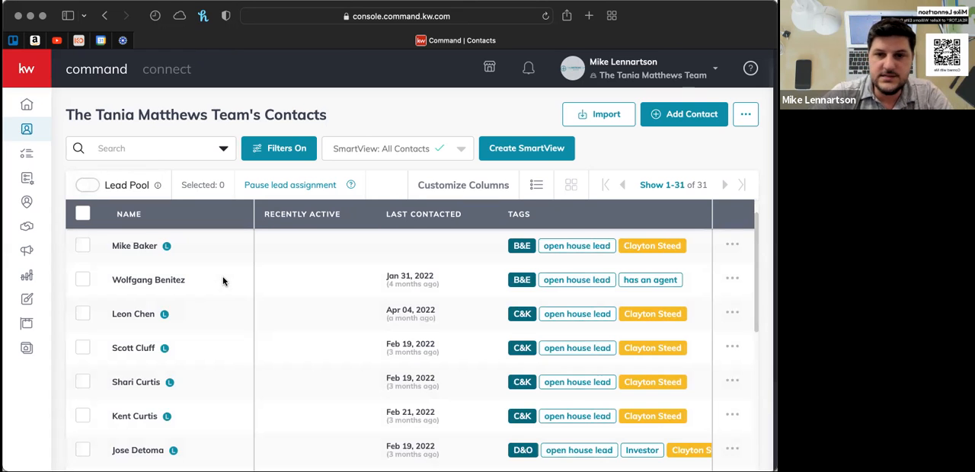
pyautogui.click(83, 214)
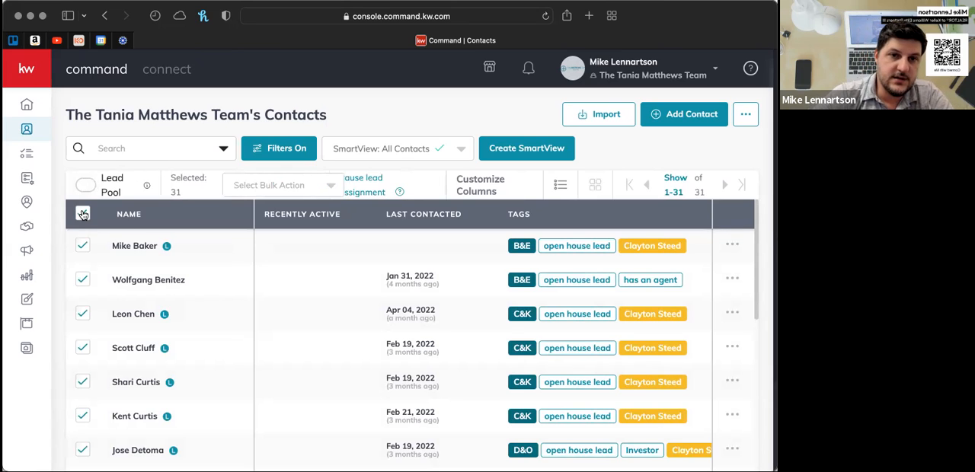
pyautogui.scroll(-10, 118, 276)
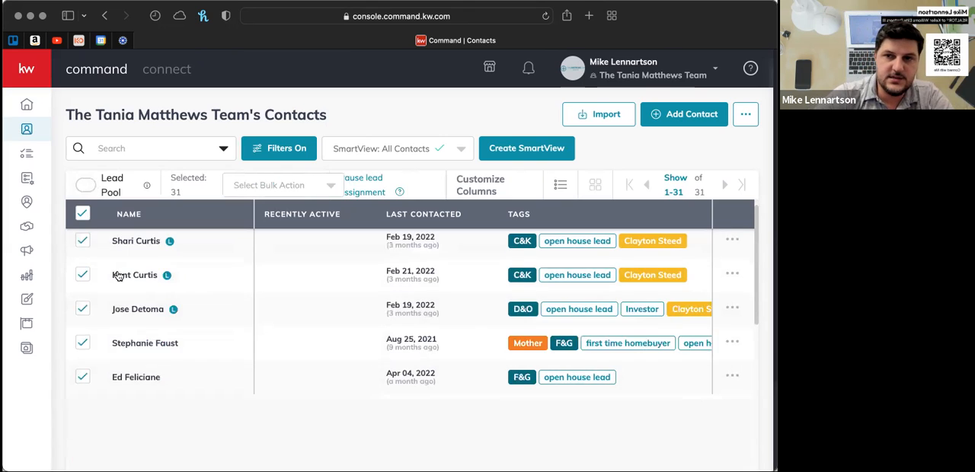
pyautogui.scroll(-6, 118, 277)
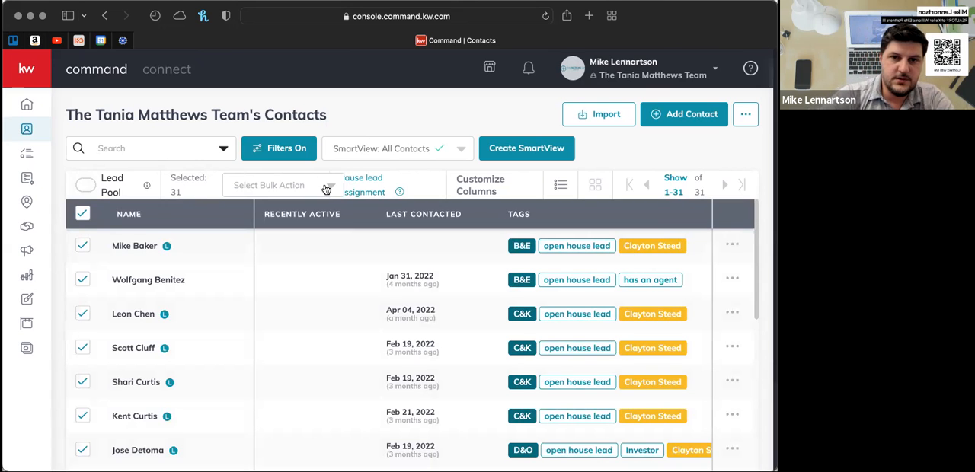
pyautogui.click(82, 215)
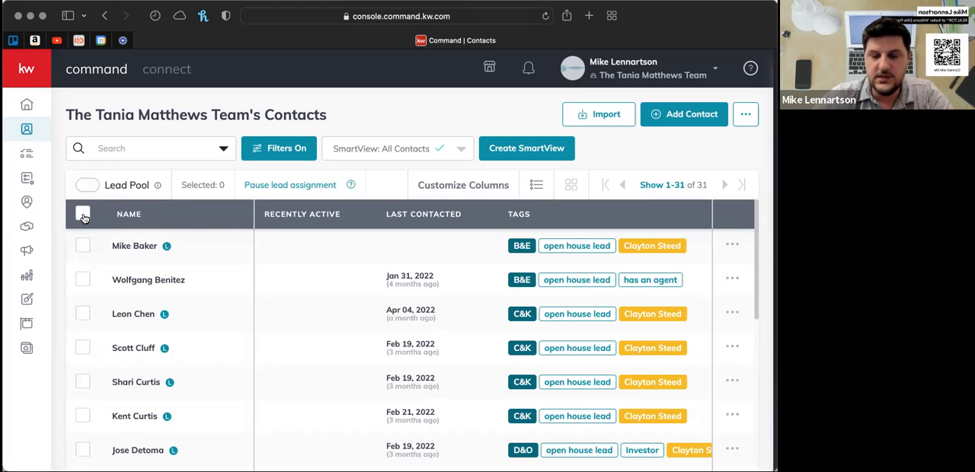
pyautogui.click(82, 247)
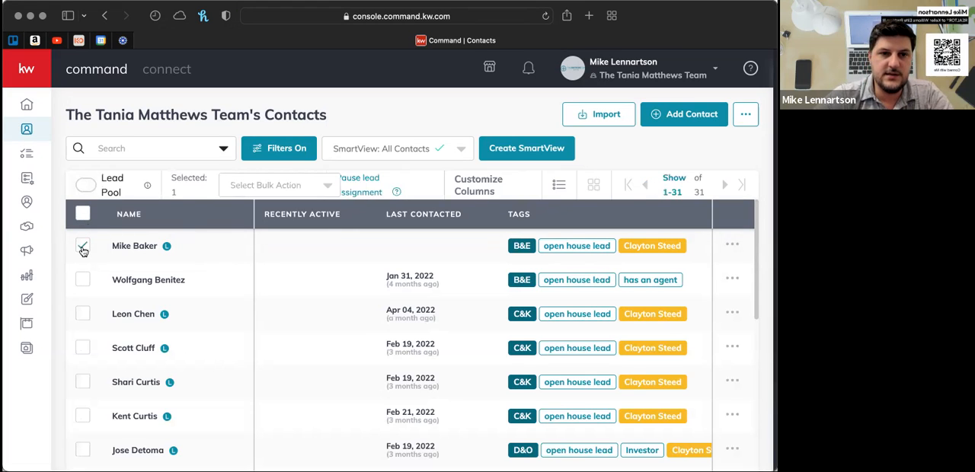
pyautogui.click(81, 247)
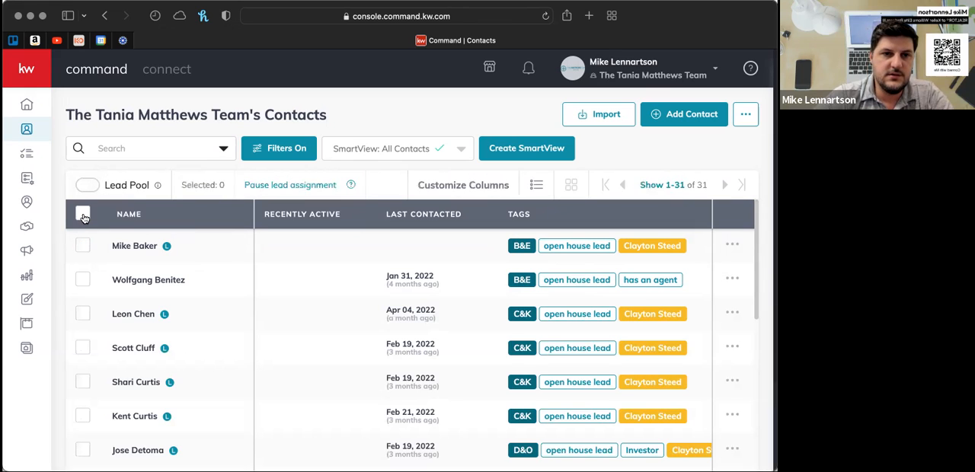
# - Select all the contacts tagged open house lead and start the bulk action that adds them to a SmartPlan
pyautogui.click(83, 216)
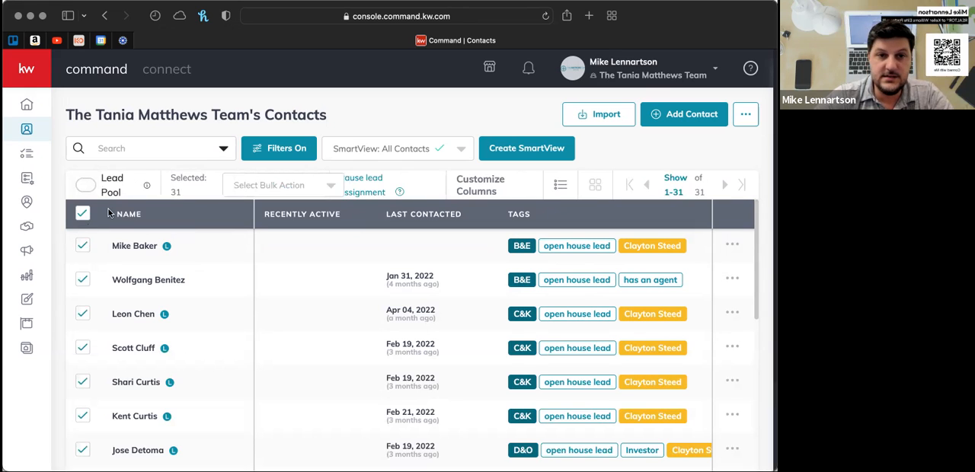
pyautogui.click(329, 188)
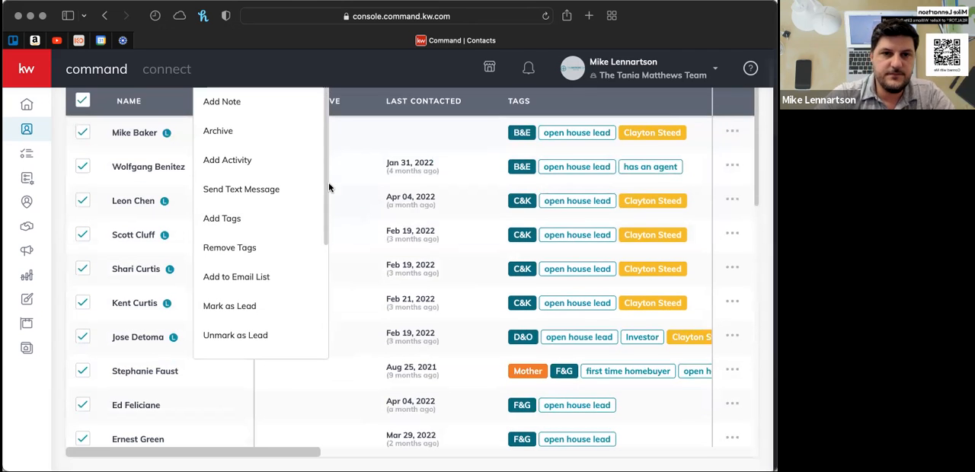
pyautogui.scroll(-4, 304, 161)
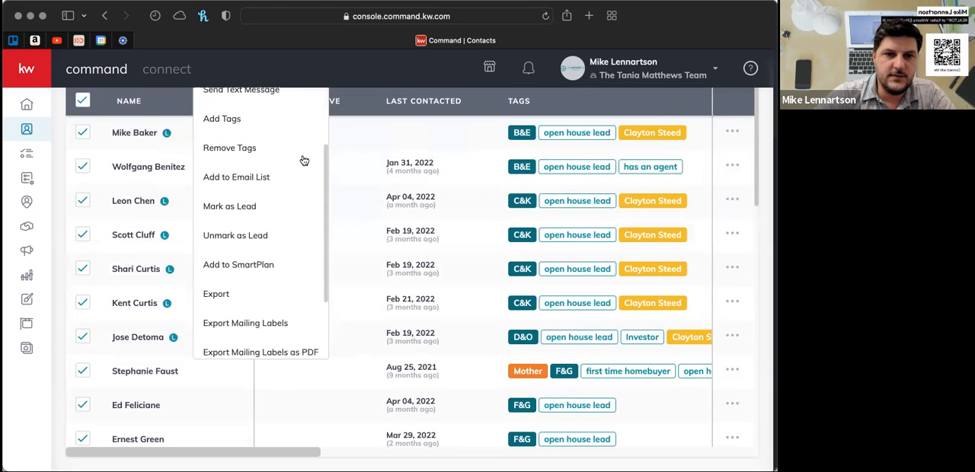
pyautogui.scroll(-1, 304, 161)
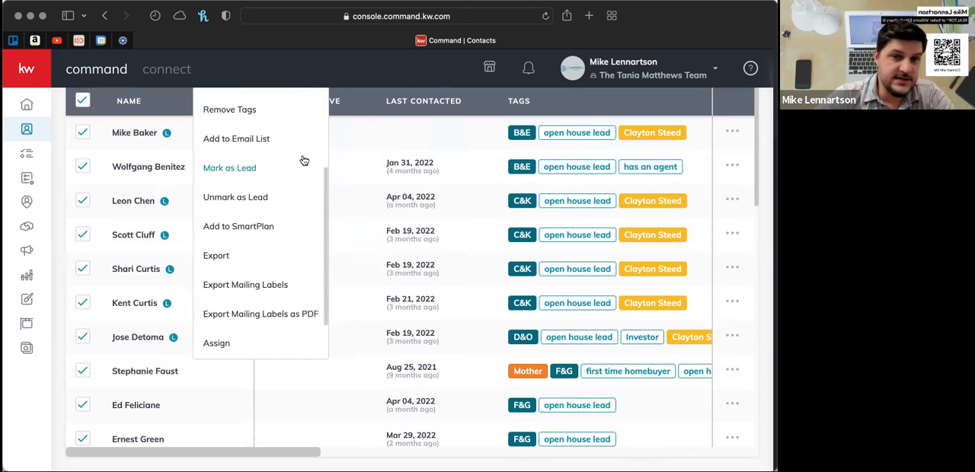
pyautogui.click(259, 227)
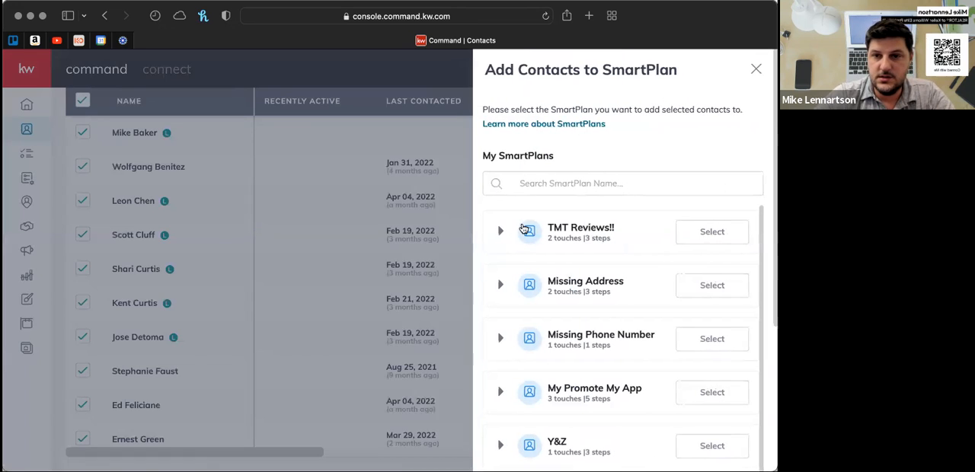
# - Try adding the selected contacts to the My Open House F/U SmartPlan, and close the contact error review without adding them
pyautogui.scroll(-3, 642, 246)
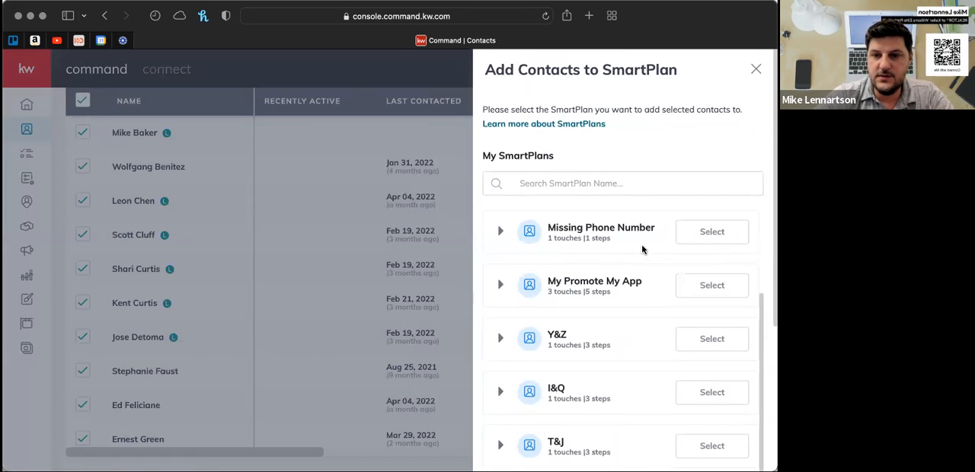
pyautogui.scroll(-10, 642, 247)
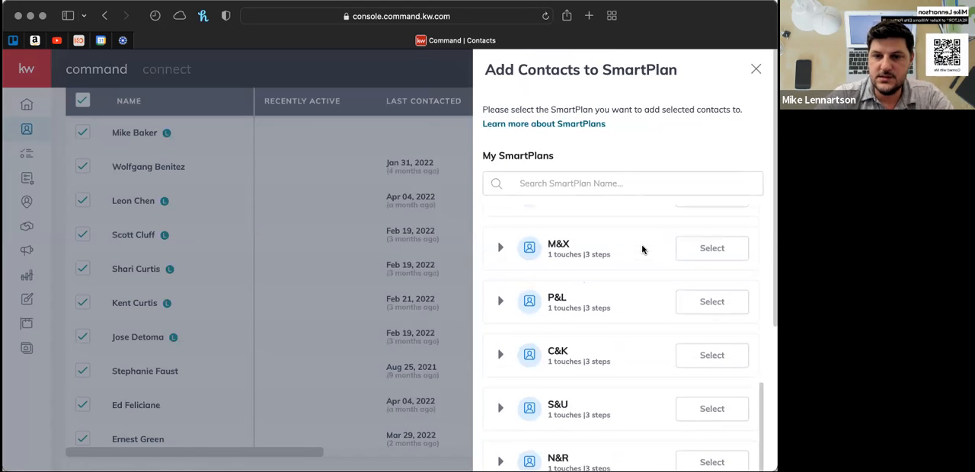
pyautogui.scroll(-5, 641, 250)
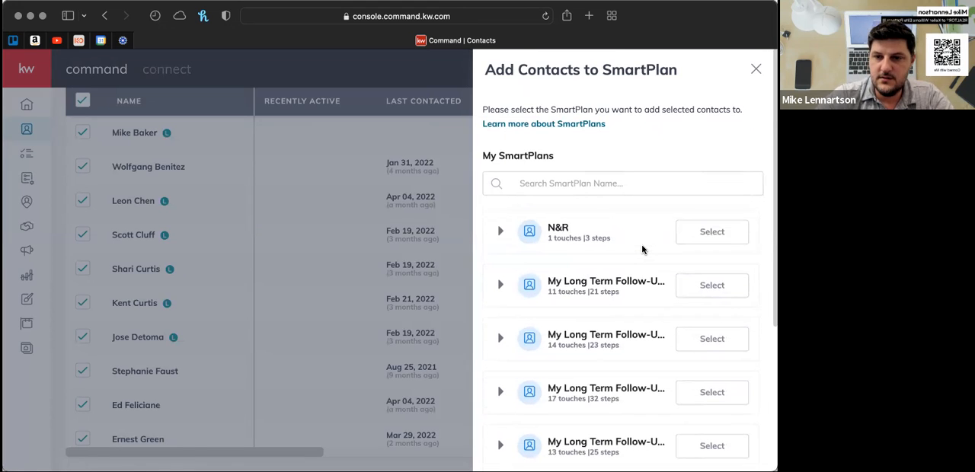
pyautogui.scroll(-5, 642, 249)
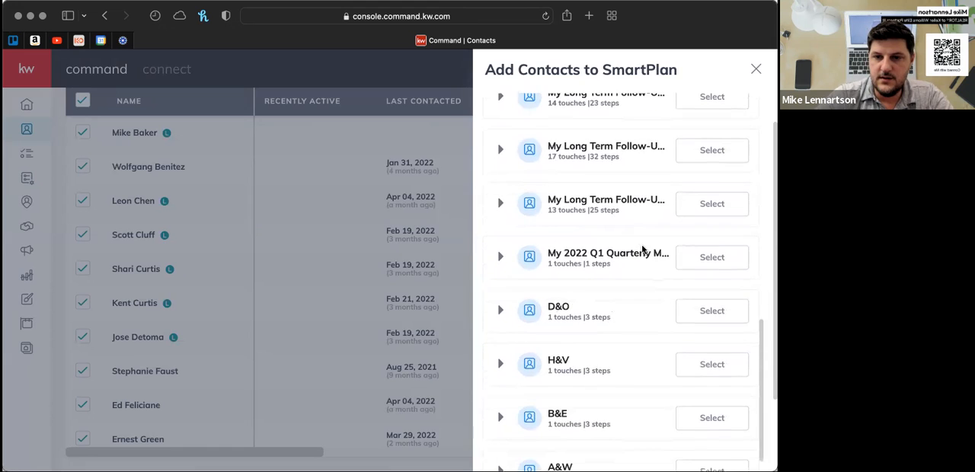
pyautogui.scroll(-2, 642, 248)
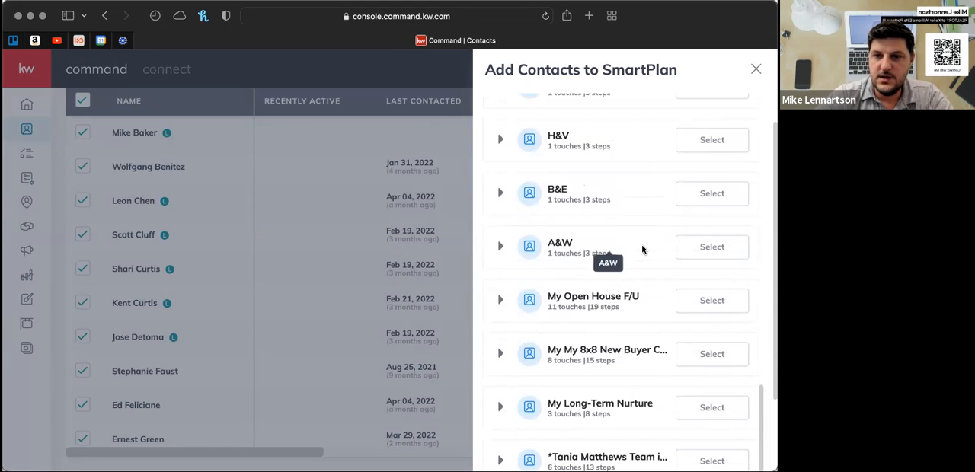
pyautogui.click(710, 302)
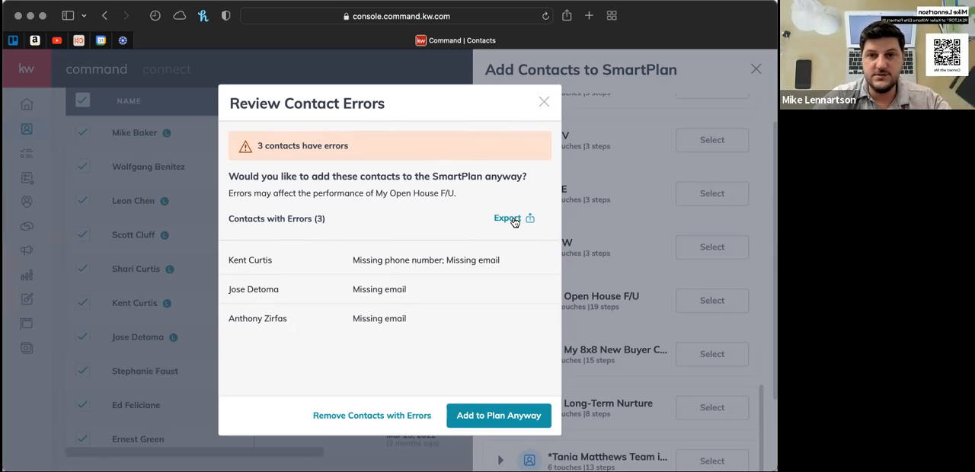
pyautogui.click(545, 105)
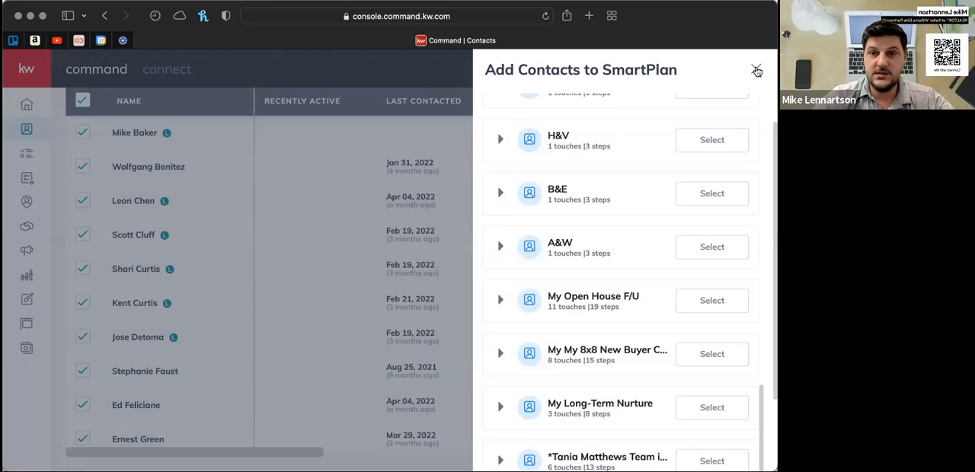
# - Look through the other SmartPlans available for the selected contacts and return to the contact list without choosing one
pyautogui.scroll(15, 610, 165)
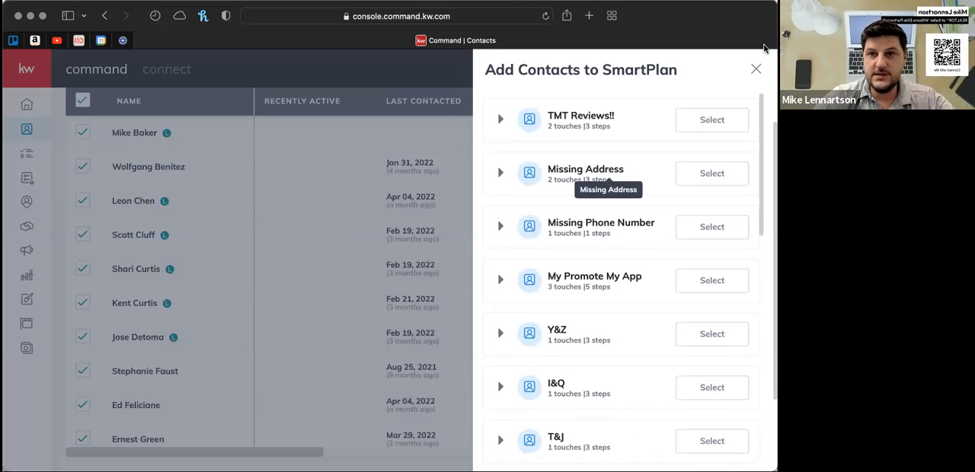
pyautogui.scroll(-15, 639, 193)
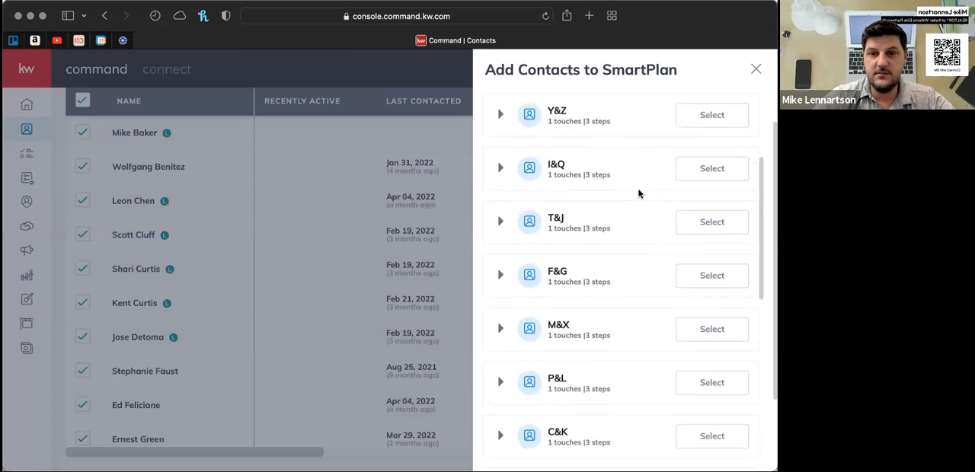
pyautogui.scroll(-5, 638, 193)
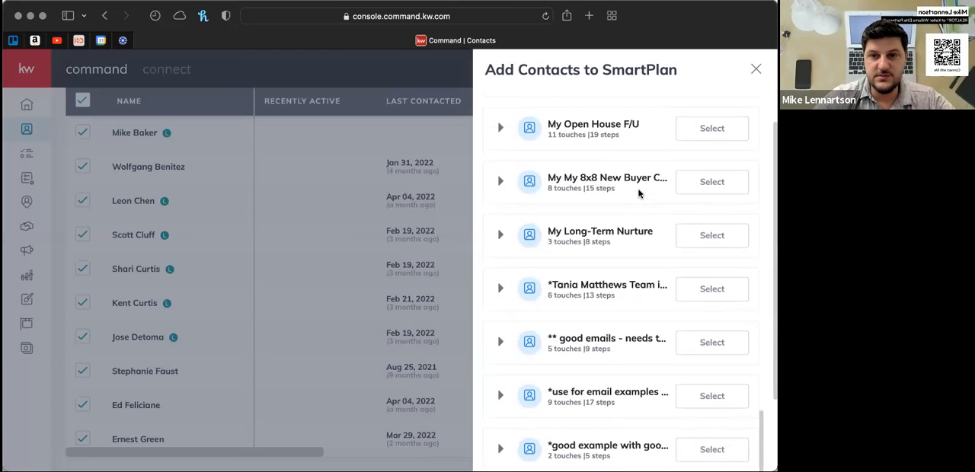
pyautogui.click(758, 69)
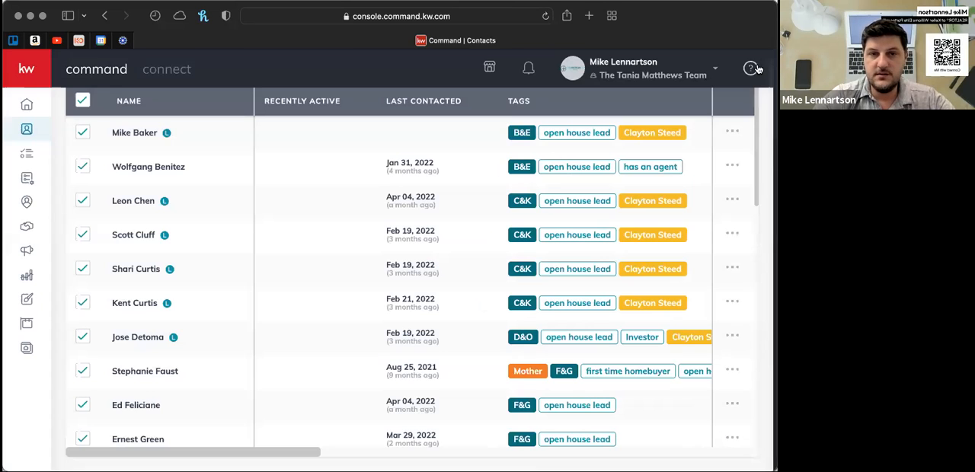
pyautogui.scroll(1, 206, 204)
pyautogui.scroll(3, 207, 204)
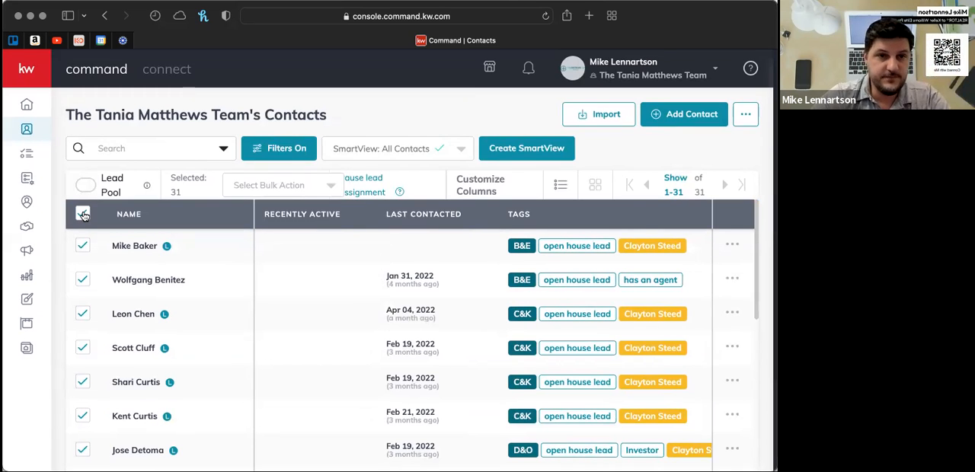
# - Replace the open house lead tag in the contact filters with the Buyer tag
pyautogui.click(292, 153)
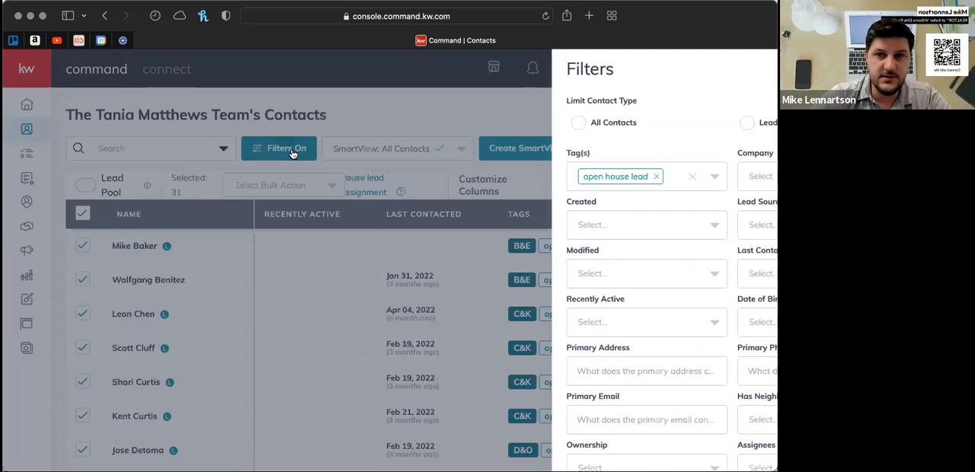
pyautogui.click(552, 180)
pyautogui.click(572, 177)
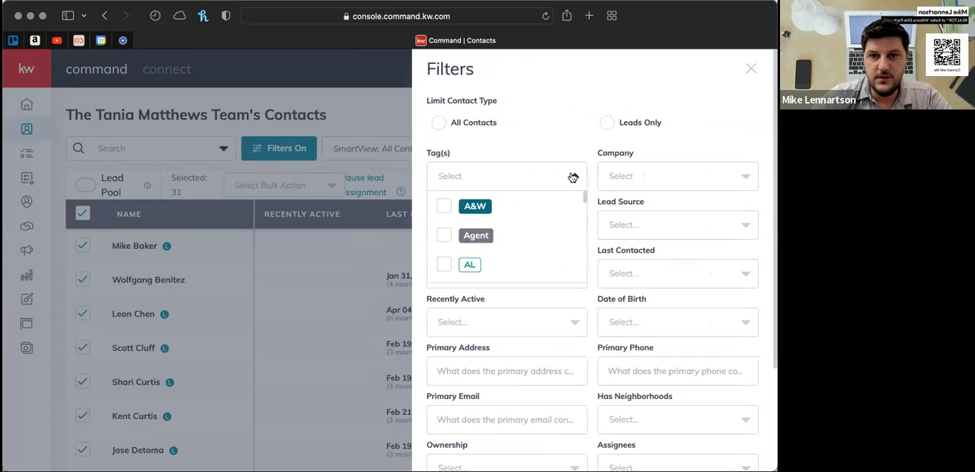
pyautogui.scroll(-5, 573, 177)
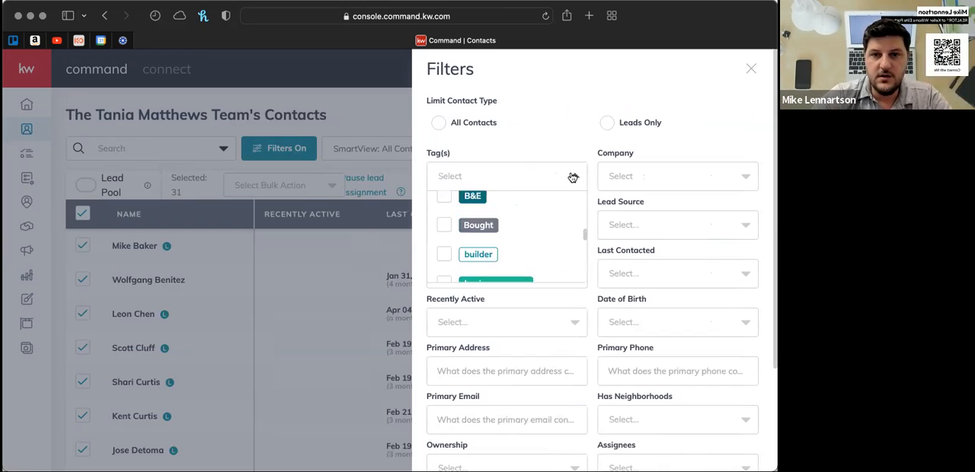
pyautogui.scroll(5, 540, 227)
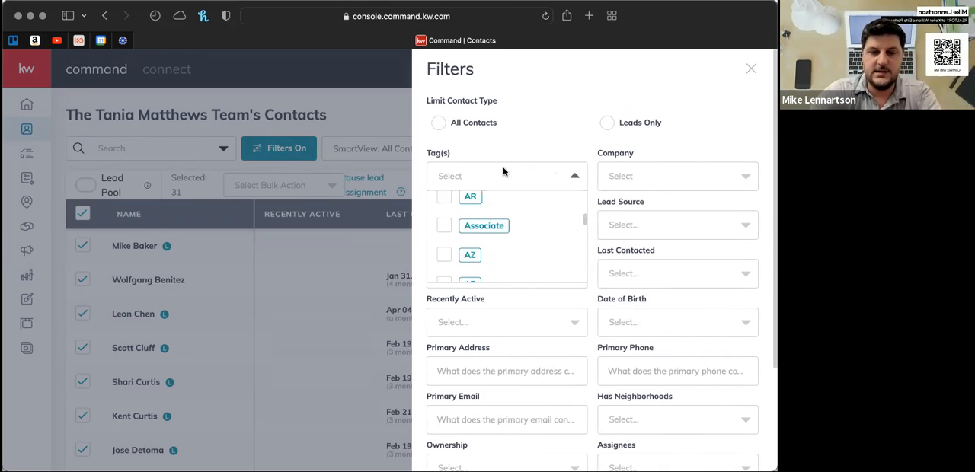
pyautogui.write('buyer')
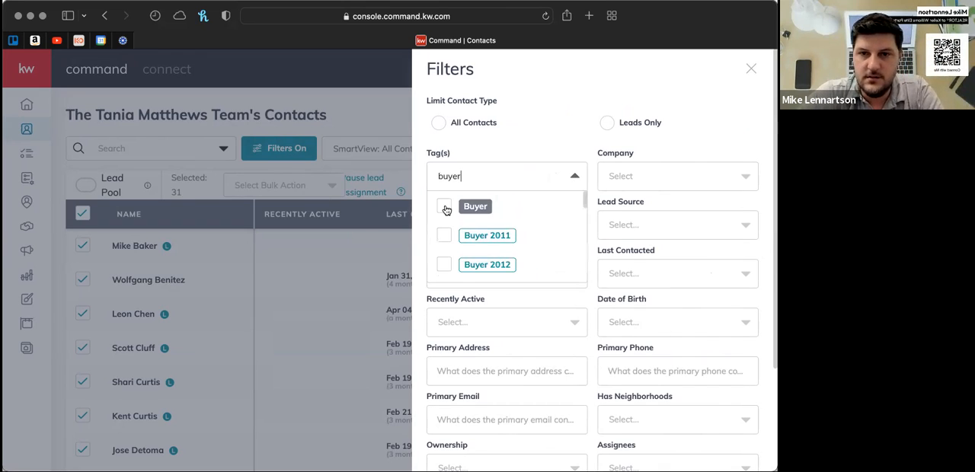
pyautogui.click(447, 210)
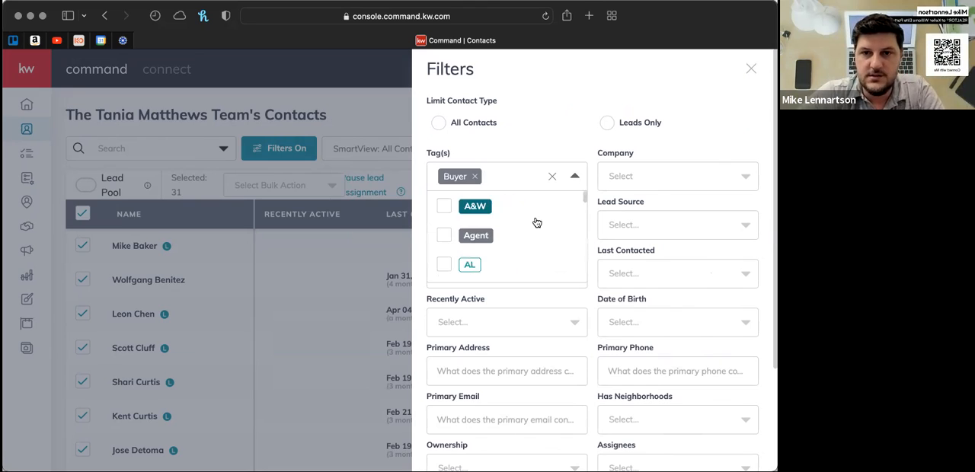
pyautogui.click(575, 177)
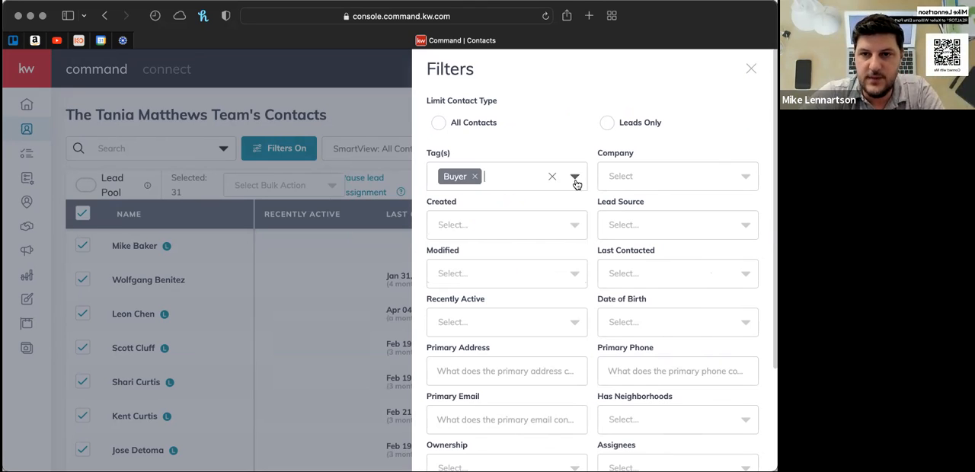
# - Add the Buyer 2022 tag alongside Buyer in the contact filters and apply them
pyautogui.click(576, 180)
pyautogui.scroll(-2, 540, 224)
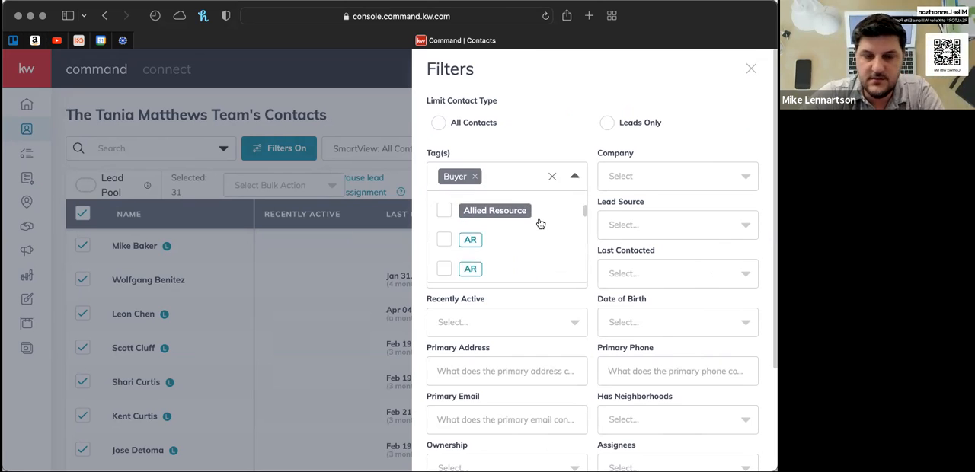
pyautogui.scroll(2, 541, 223)
pyautogui.write('buyer')
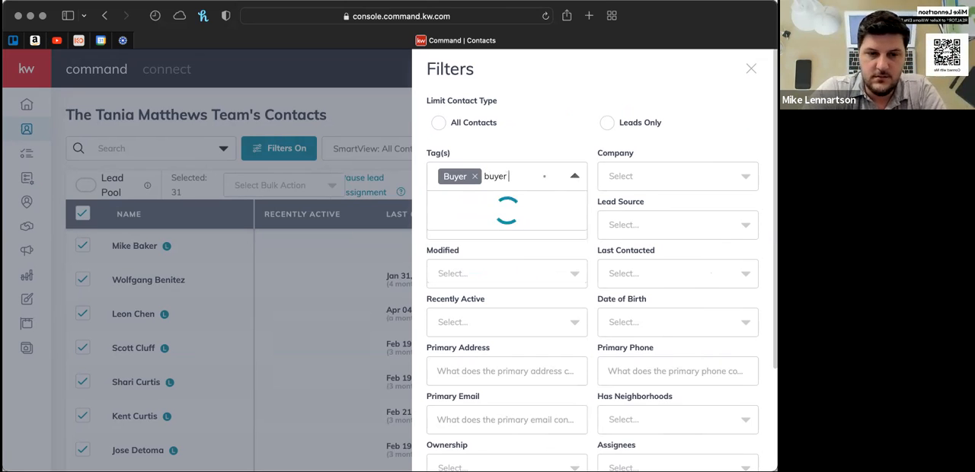
pyautogui.write(' 2022')
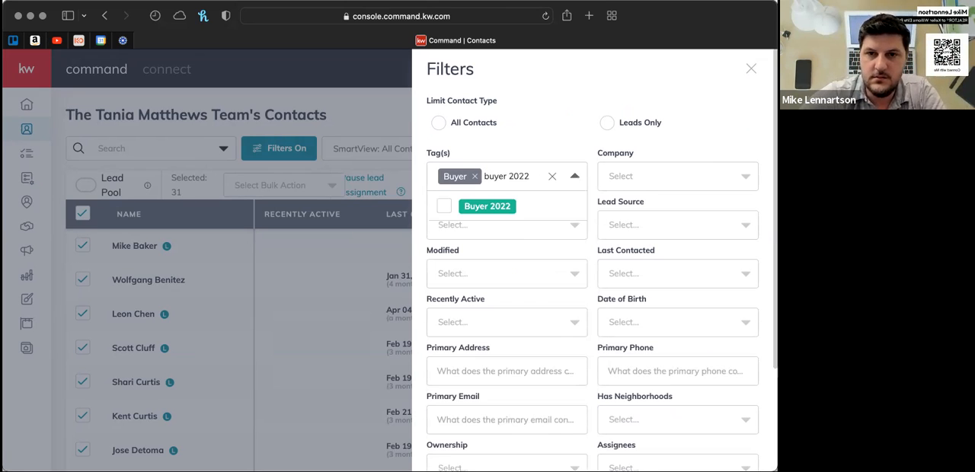
pyautogui.click(446, 207)
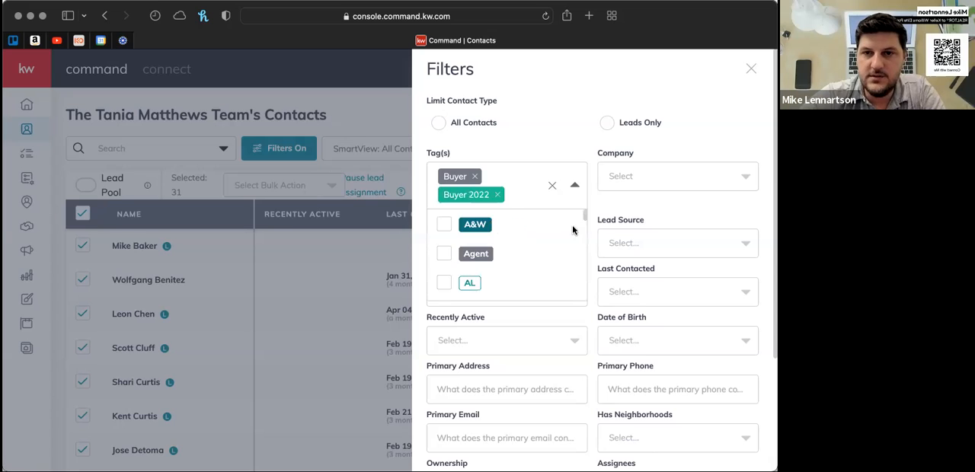
pyautogui.click(575, 186)
pyautogui.scroll(-5, 590, 211)
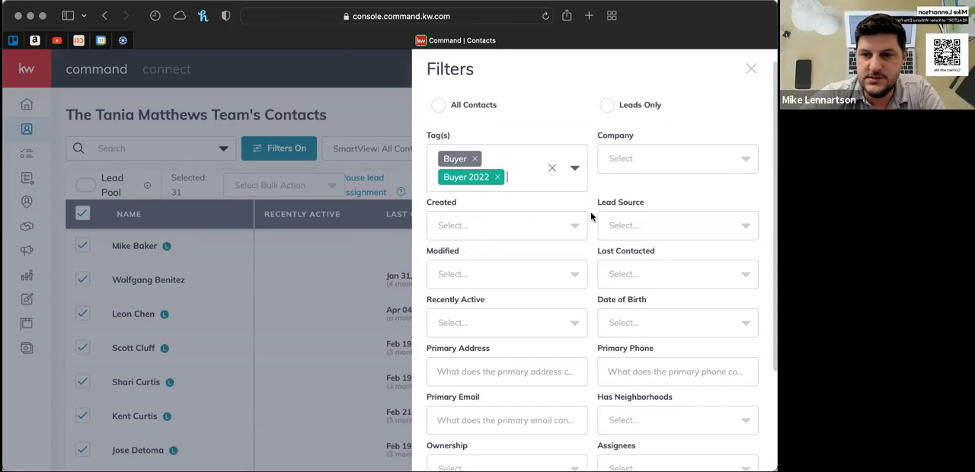
pyautogui.click(712, 448)
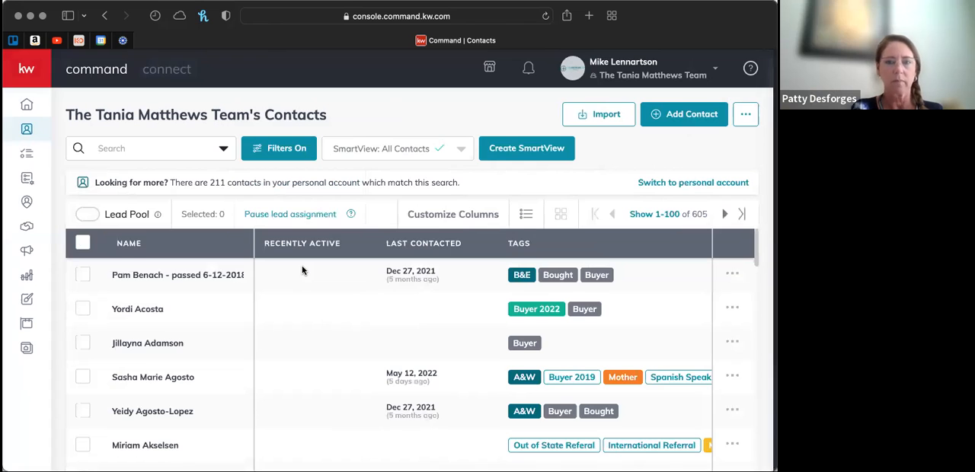
# - Remove the Buyer tag from the contact filters, keeping only Buyer 2022, and apply them
pyautogui.scroll(-2, 302, 271)
pyautogui.scroll(-2, 302, 271)
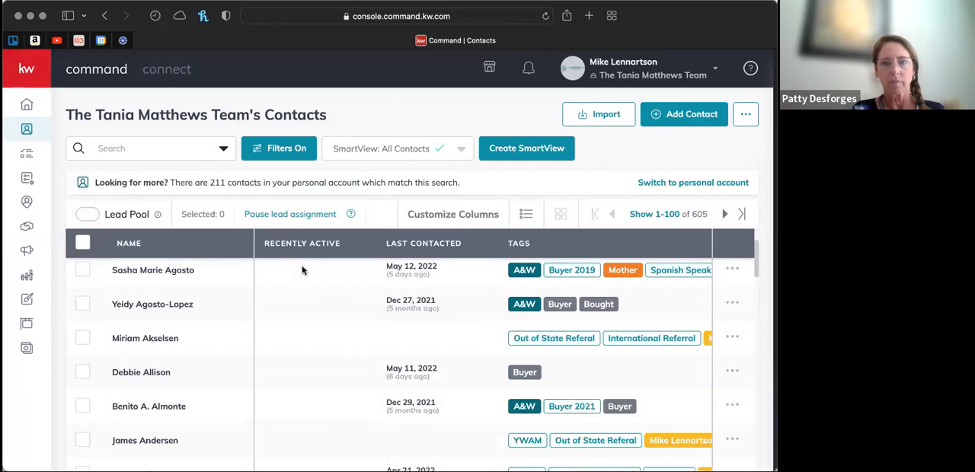
pyautogui.scroll(4, 302, 270)
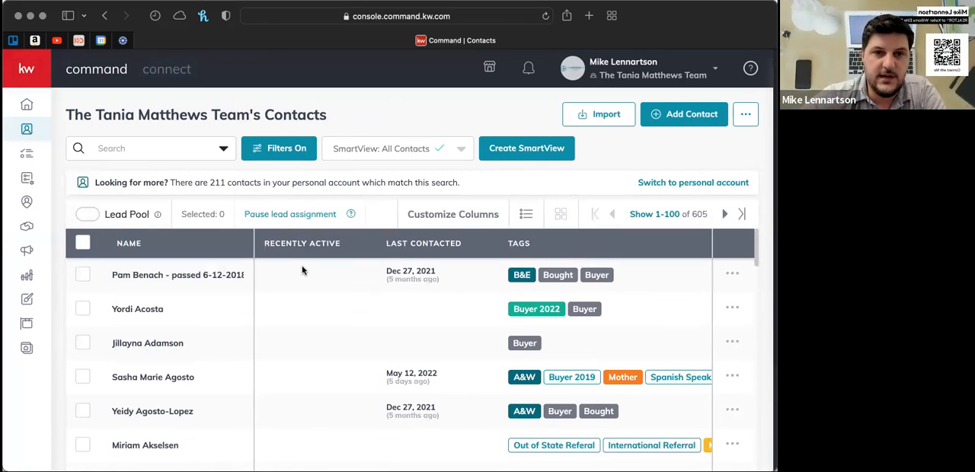
pyautogui.click(282, 149)
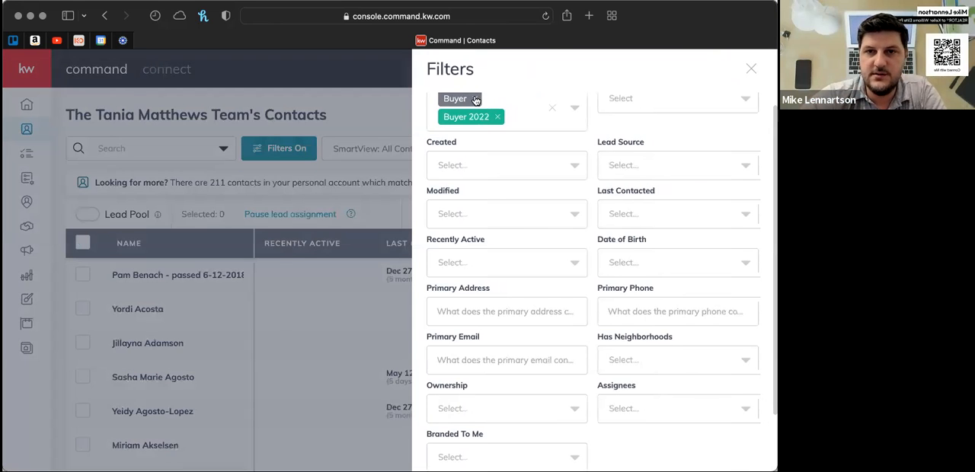
pyautogui.click(477, 100)
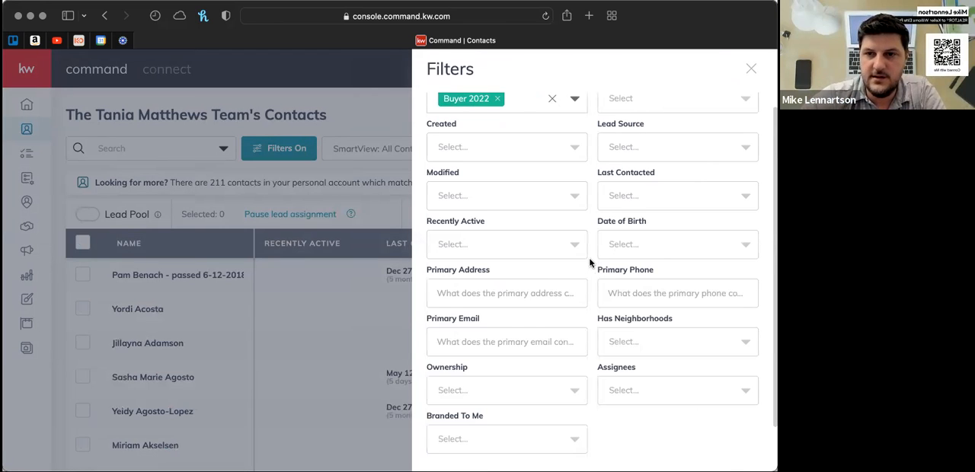
pyautogui.scroll(-2, 671, 397)
pyautogui.click(289, 350)
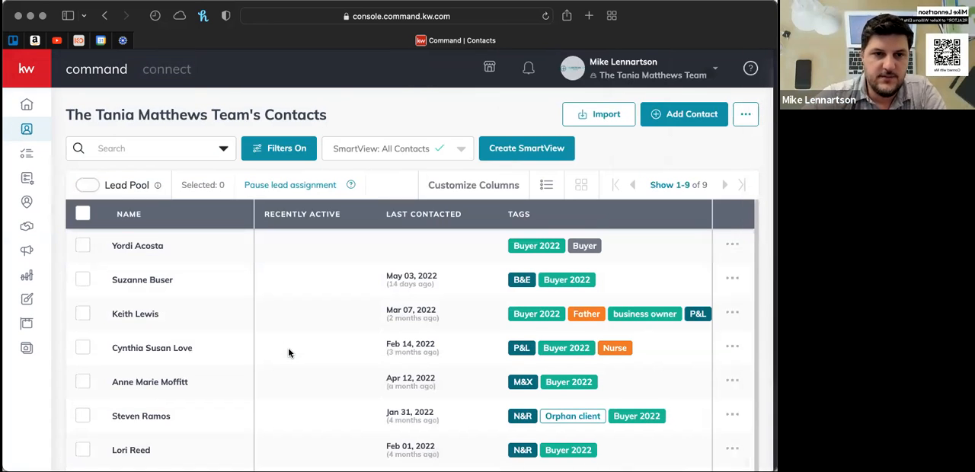
# - Select all contacts listed under the Buyer 2022 filter and start adding them in bulk to a SmartPlan
pyautogui.scroll(-1, 289, 349)
pyautogui.scroll(1, 288, 350)
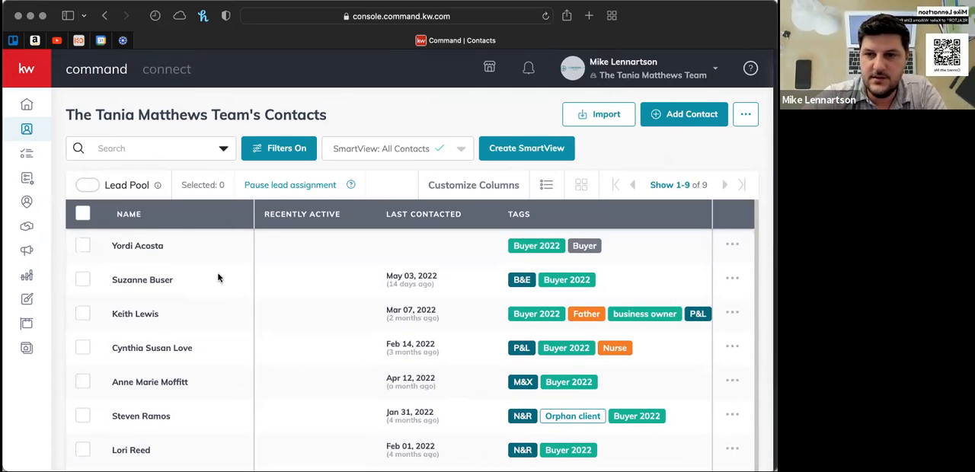
pyautogui.click(82, 213)
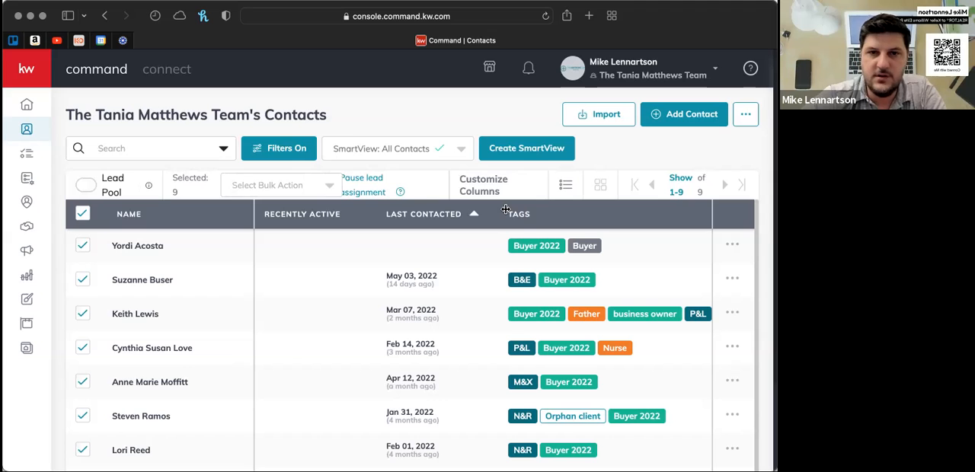
pyautogui.click(331, 188)
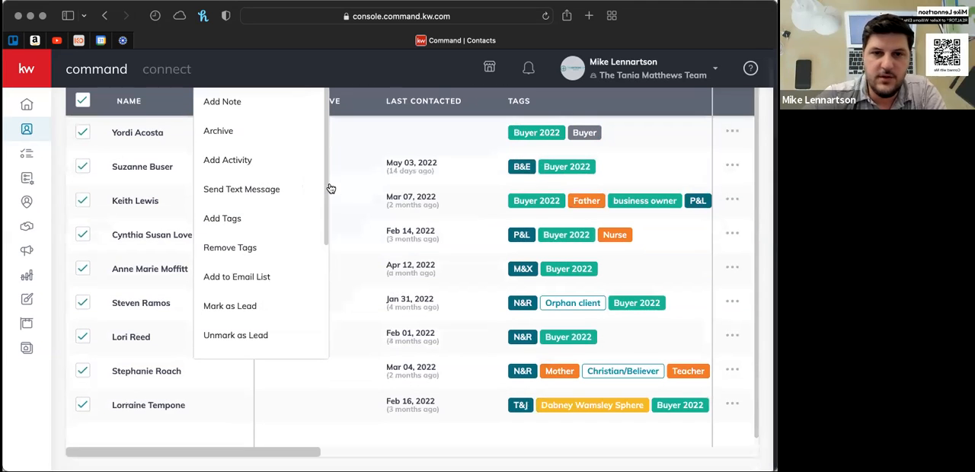
pyautogui.scroll(-1, 283, 302)
pyautogui.scroll(-5, 283, 302)
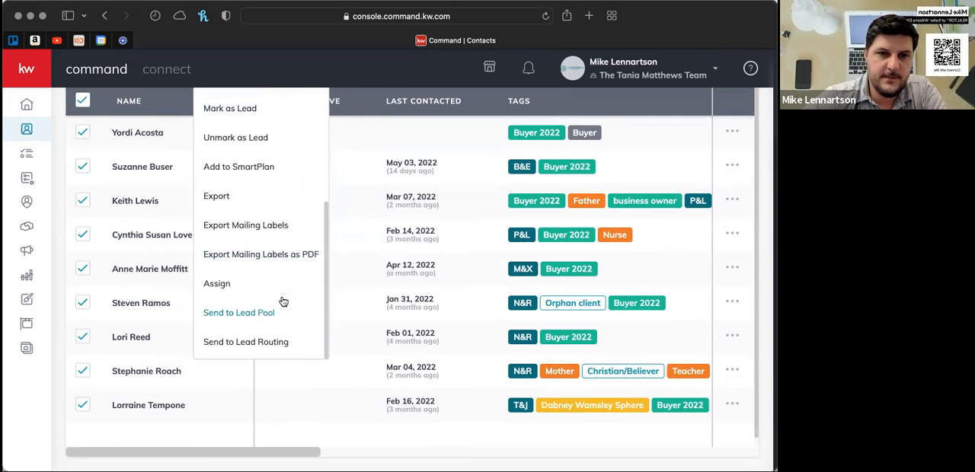
pyautogui.scroll(2, 280, 290)
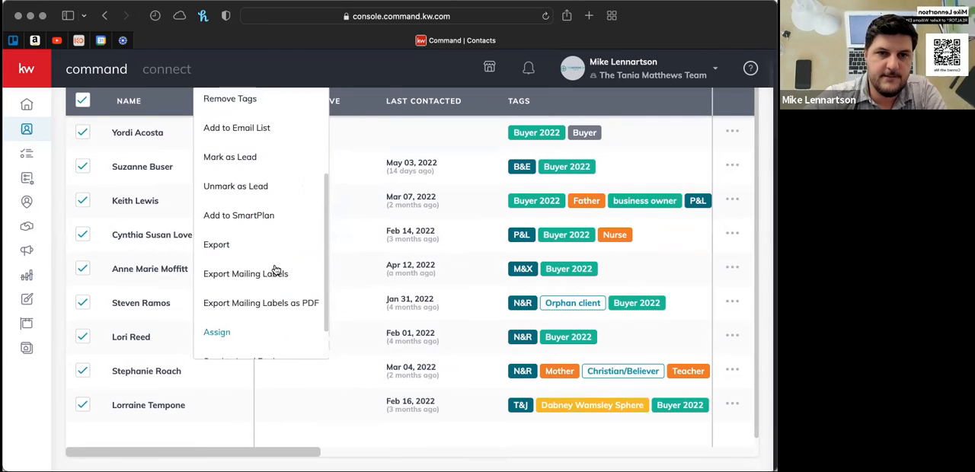
pyautogui.click(239, 215)
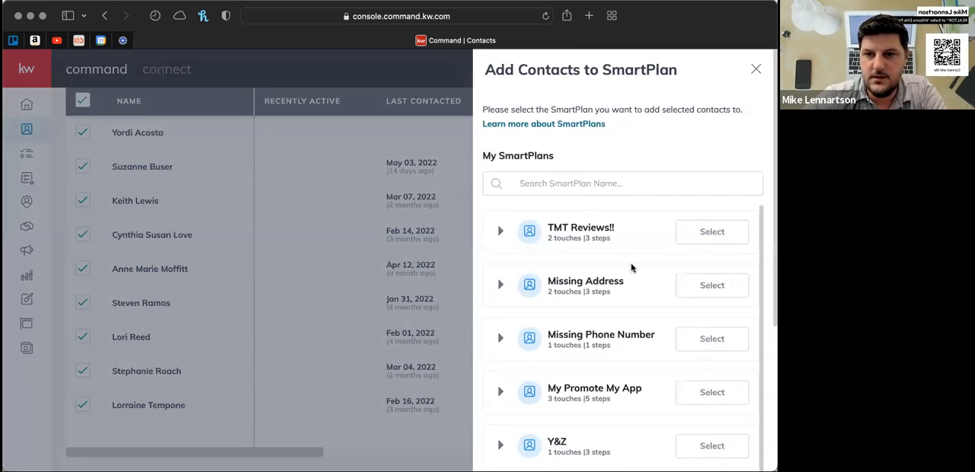
# - Look through the available SmartPlans as far as My My 8x8 New Buyer Contact Engagement, closing the list without choosing one
pyautogui.scroll(-2, 631, 269)
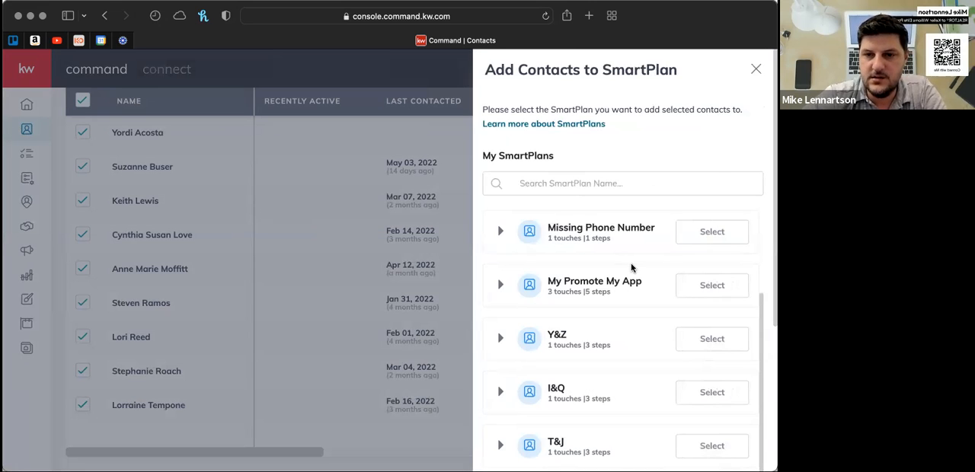
pyautogui.scroll(-8, 631, 268)
pyautogui.scroll(-5, 631, 266)
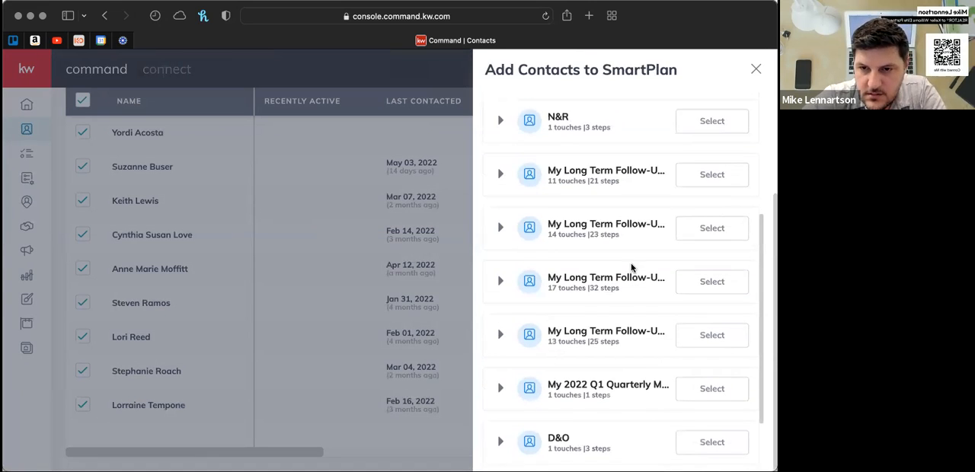
pyautogui.scroll(-2, 631, 267)
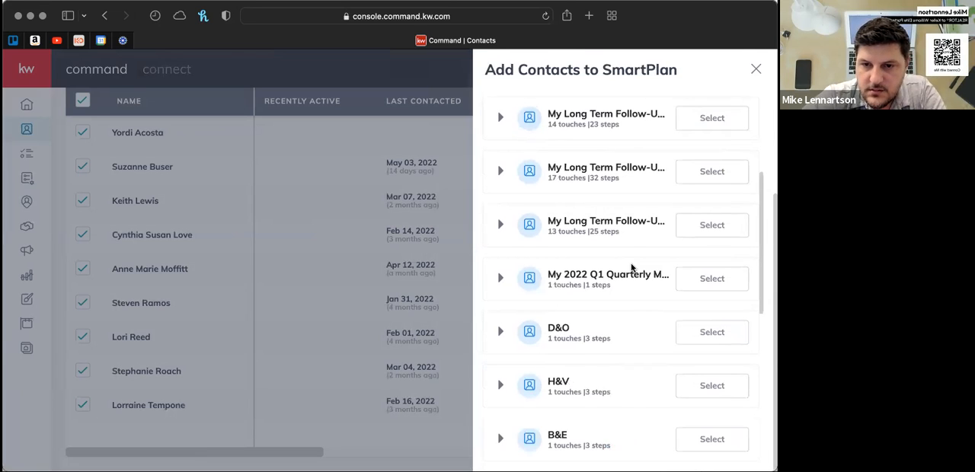
pyautogui.scroll(-3, 631, 266)
pyautogui.scroll(-2, 631, 267)
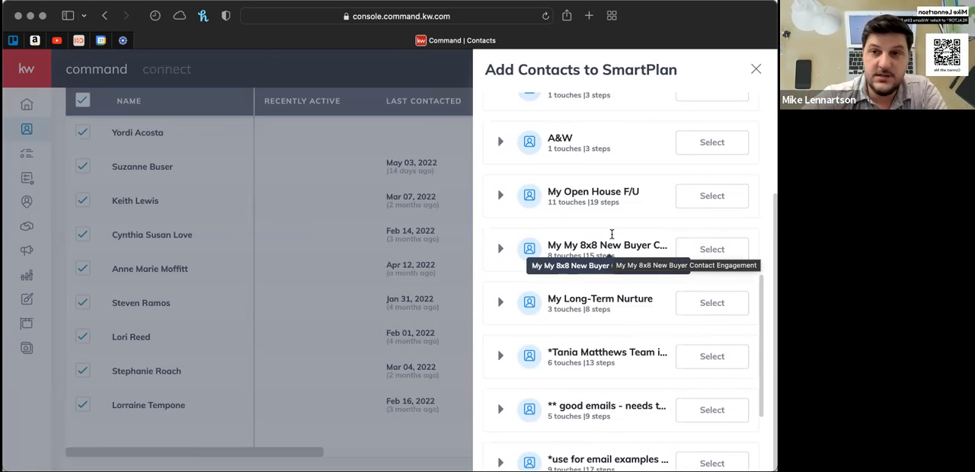
pyautogui.click(756, 71)
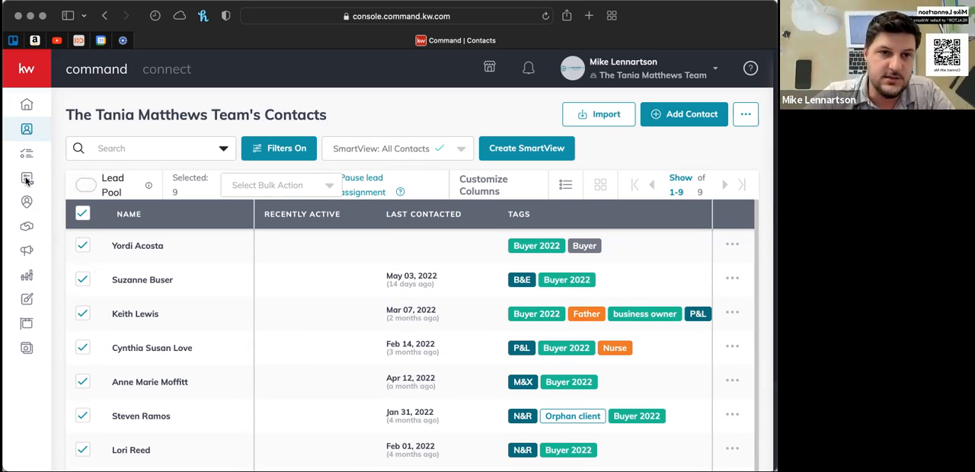
# - Clear the selection of all Buyer 2022 contacts and review the filtered list
pyautogui.click(82, 216)
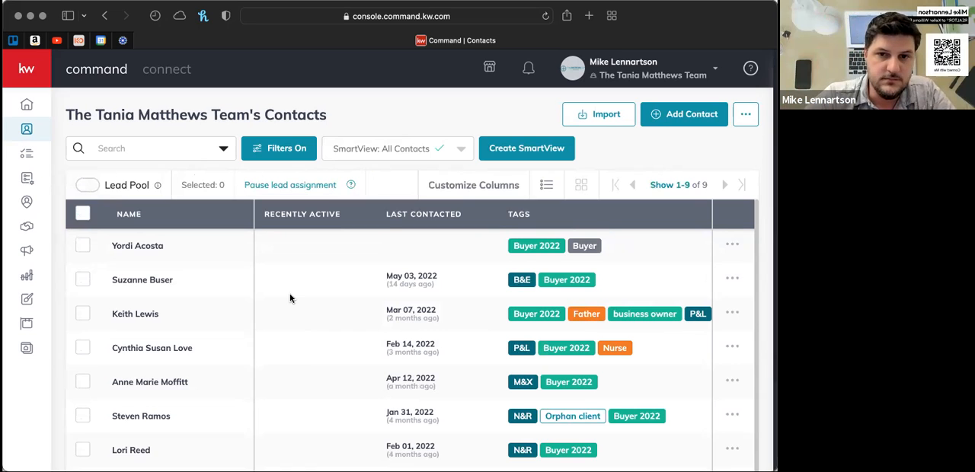
pyautogui.scroll(-1, 289, 292)
pyautogui.scroll(-3, 290, 292)
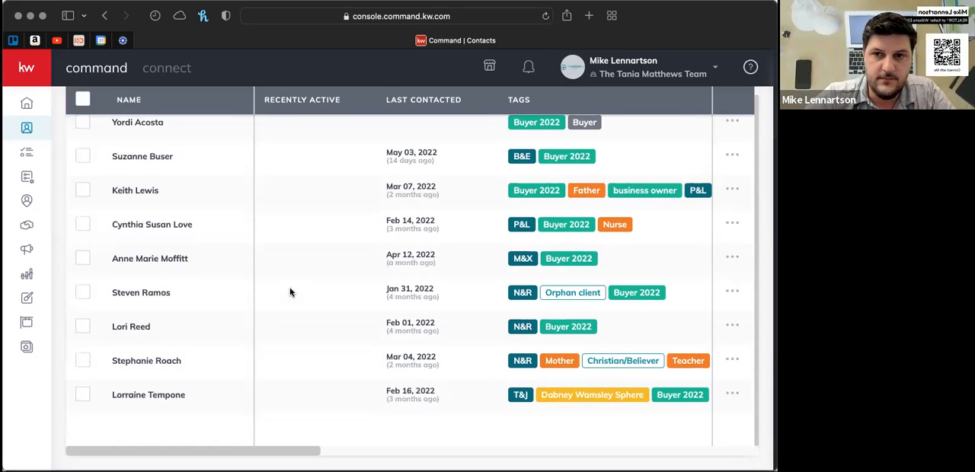
pyautogui.scroll(4, 289, 292)
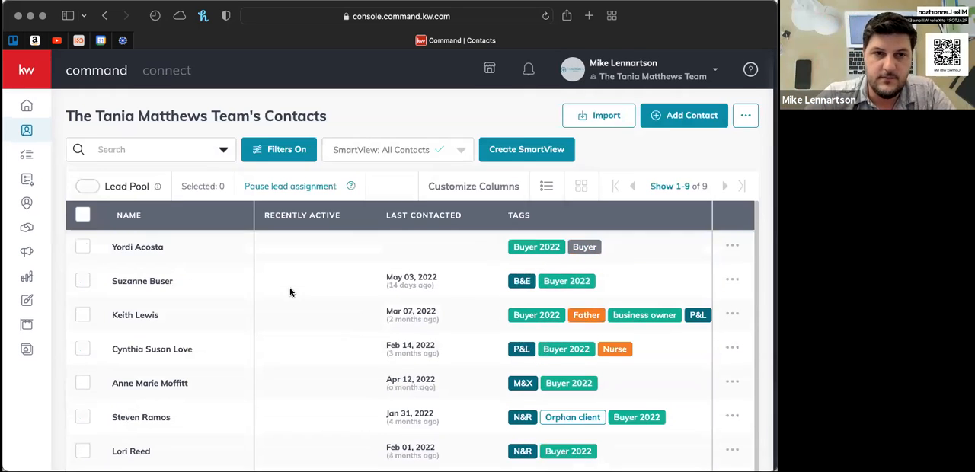
# - Open the SmartPlans library and look over the featured plans
pyautogui.click(27, 131)
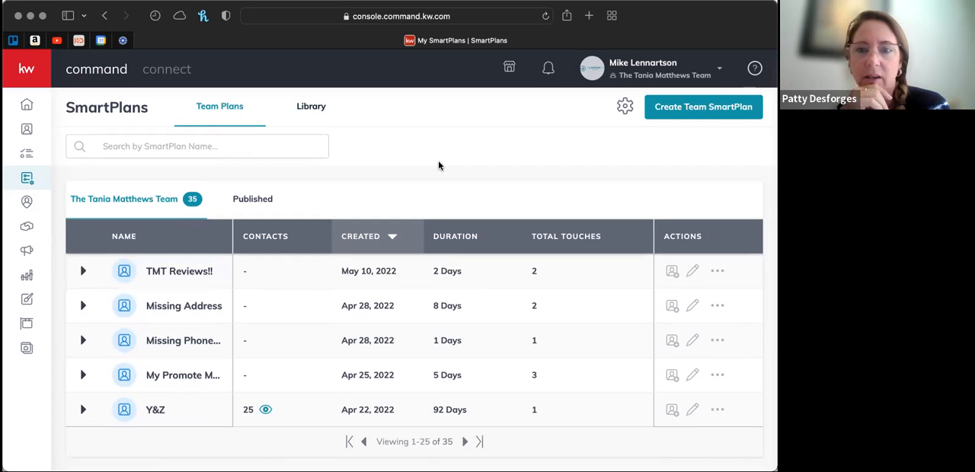
pyautogui.click(310, 108)
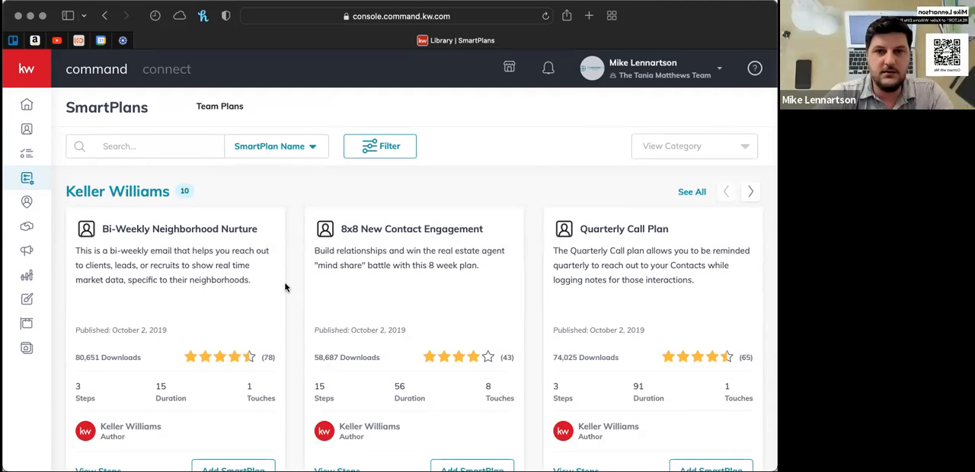
pyautogui.scroll(-5, 285, 288)
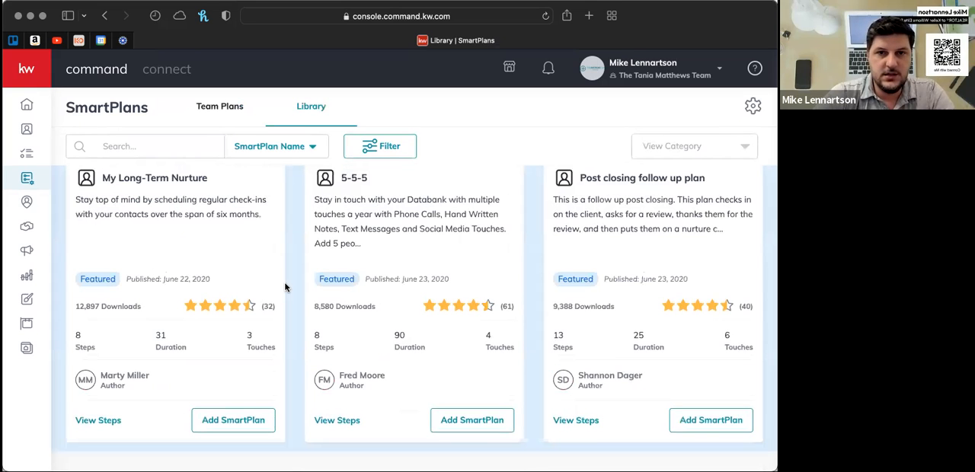
pyautogui.scroll(2, 285, 287)
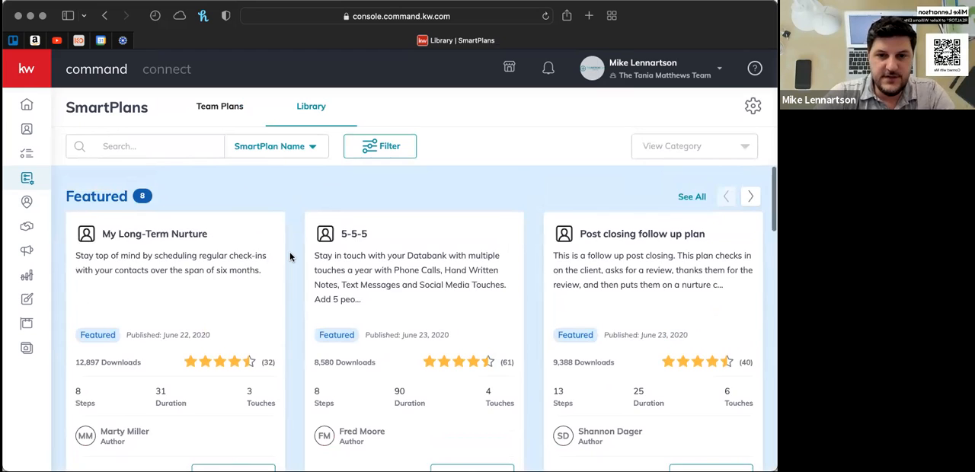
pyautogui.scroll(-1, 290, 257)
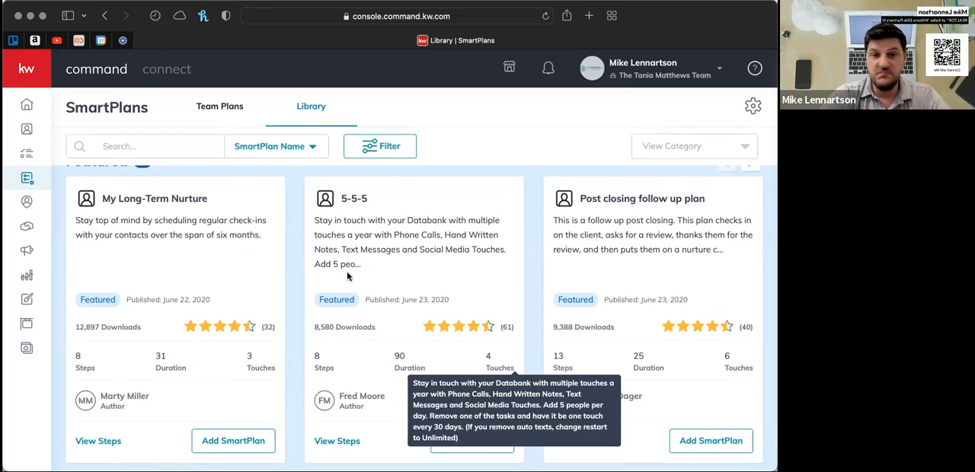
# - View the steps of the featured 5-5-5 plan, examining its touch tasks, delays and sample text messages
pyautogui.click(347, 442)
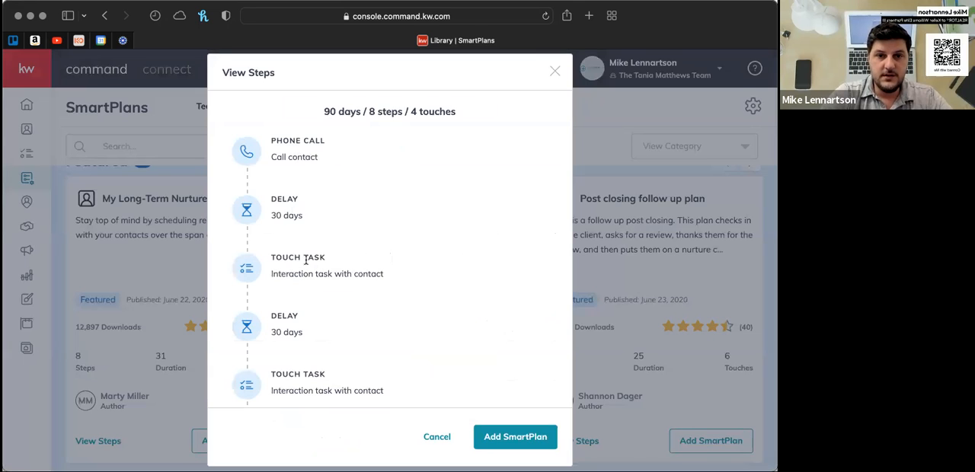
pyautogui.scroll(-2, 305, 260)
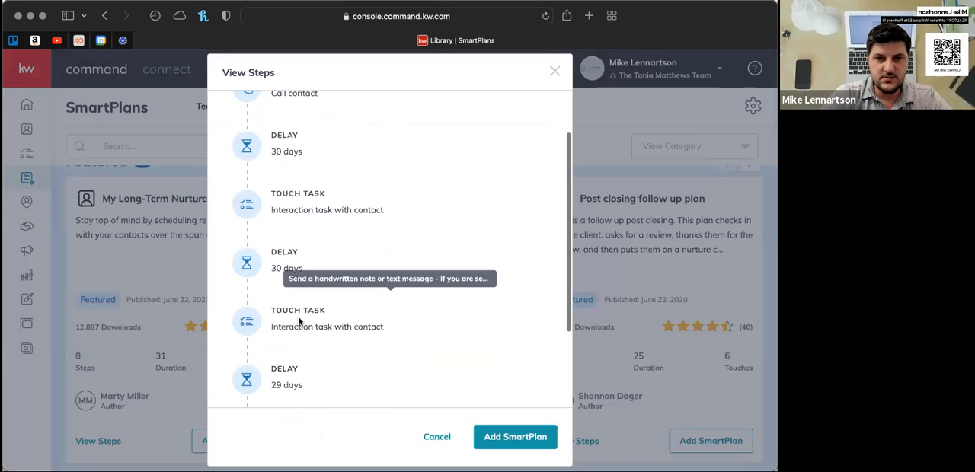
pyautogui.scroll(-3, 301, 320)
pyautogui.scroll(-1, 302, 368)
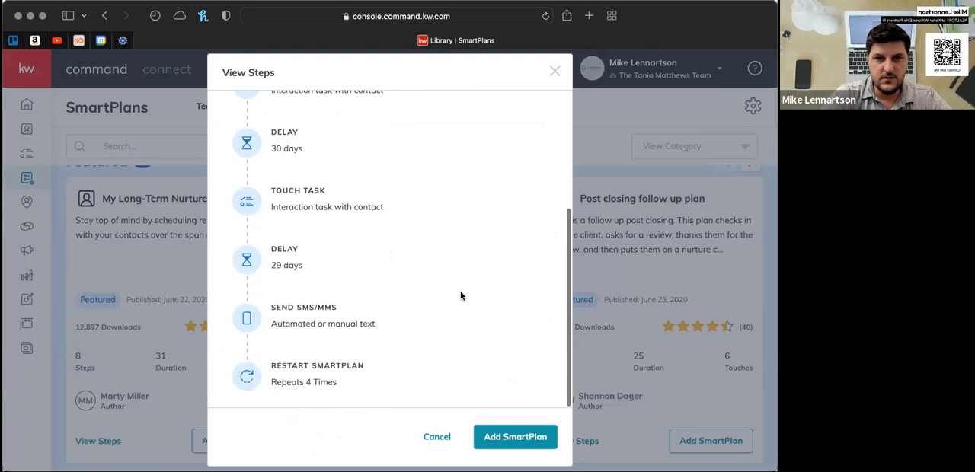
pyautogui.moveTo(461, 295)
pyautogui.scroll(3, 461, 296)
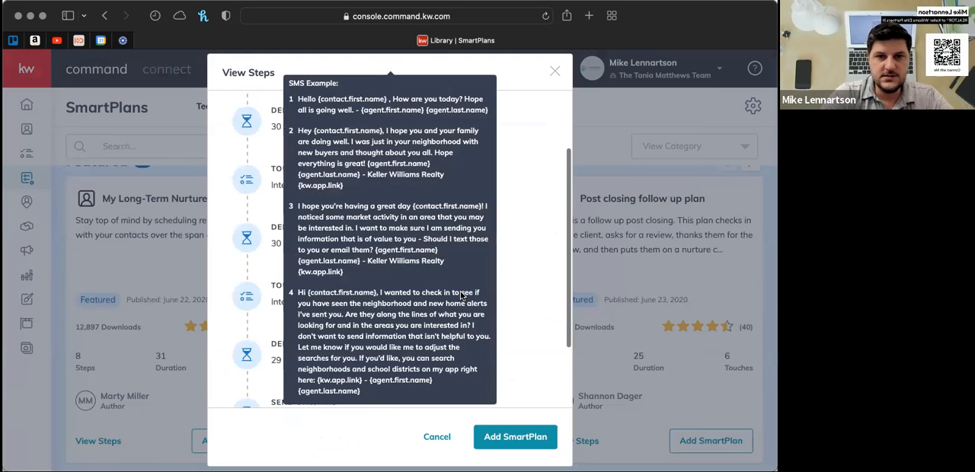
pyautogui.scroll(5, 461, 295)
pyautogui.moveTo(288, 150)
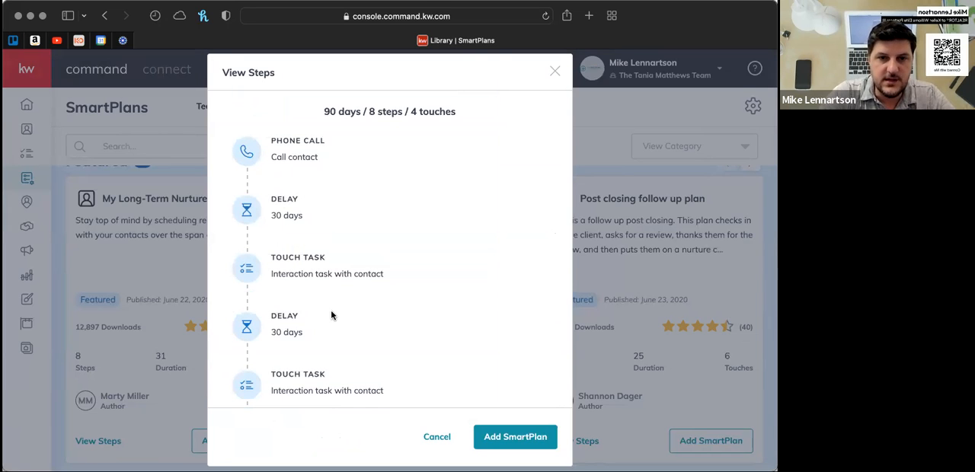
pyautogui.scroll(-5, 332, 315)
pyautogui.moveTo(297, 318)
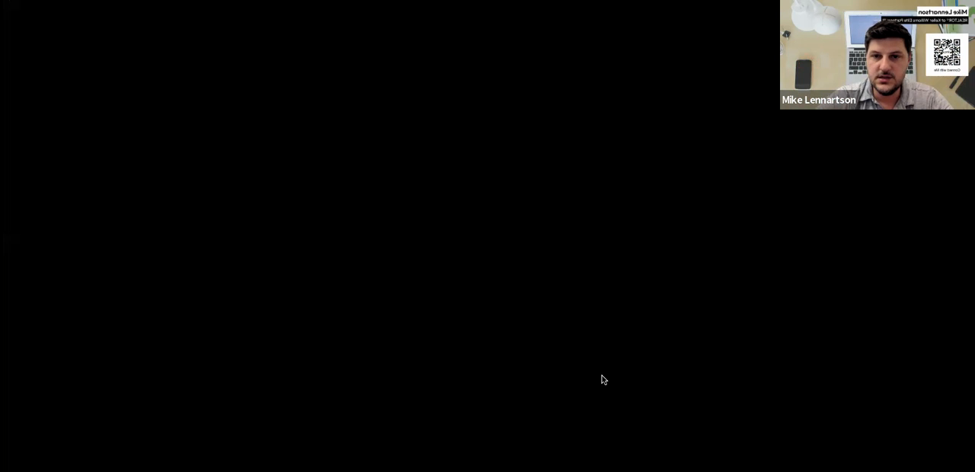
# - View the steps of the Blue Bell Homes with pools - Weekly plan under What's New, and close them
pyautogui.scroll(-3, 602, 379)
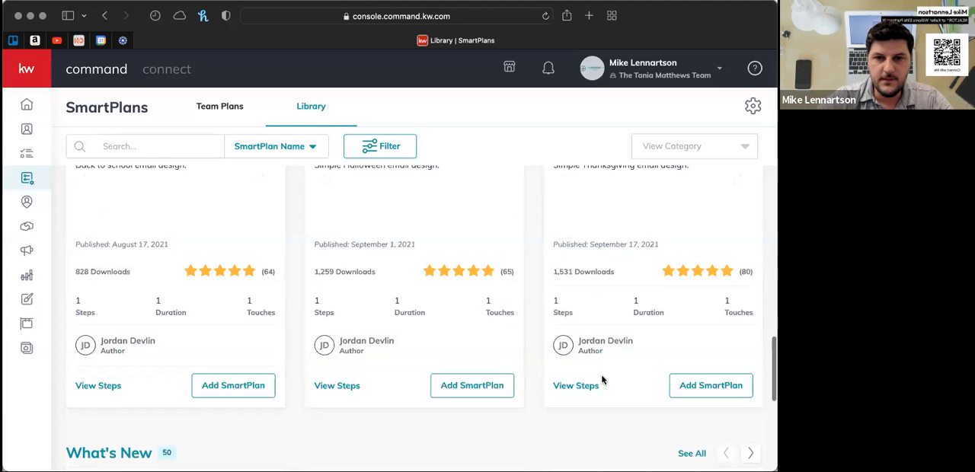
pyautogui.scroll(2, 602, 380)
pyautogui.scroll(-1, 602, 380)
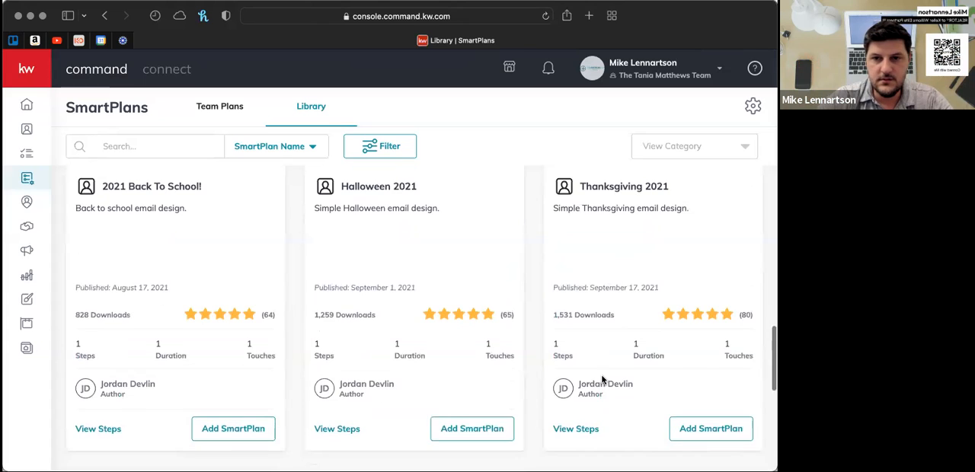
pyautogui.scroll(-5, 602, 380)
pyautogui.scroll(-1, 577, 378)
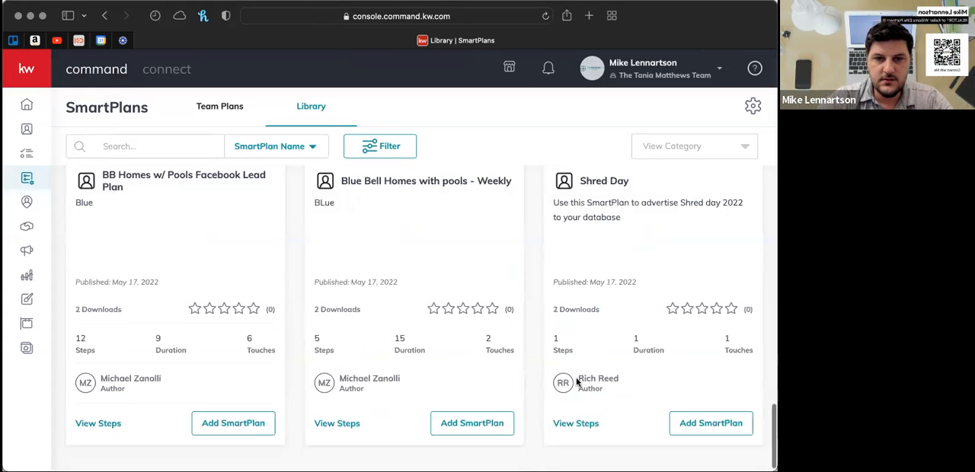
pyautogui.click(338, 425)
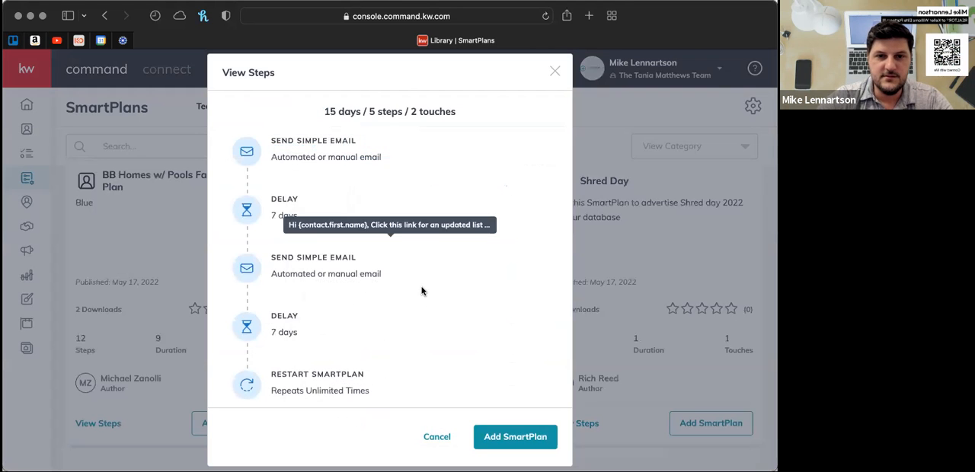
pyautogui.scroll(-1, 323, 250)
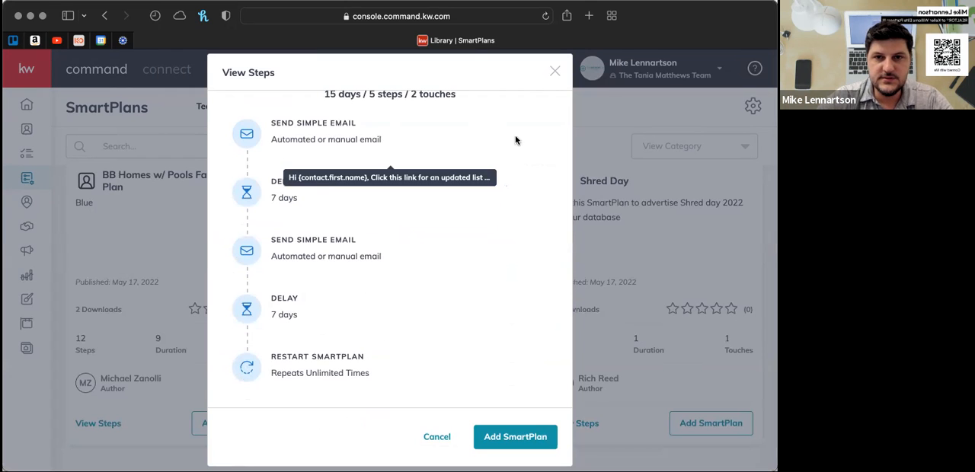
pyautogui.click(556, 71)
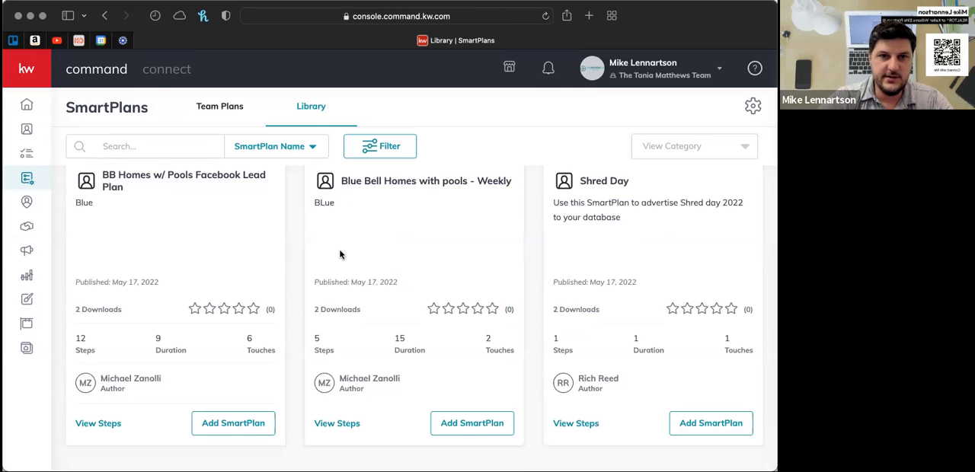
# - Browse two sets forward through the What's New SmartPlans and go one set back
pyautogui.scroll(2, 630, 379)
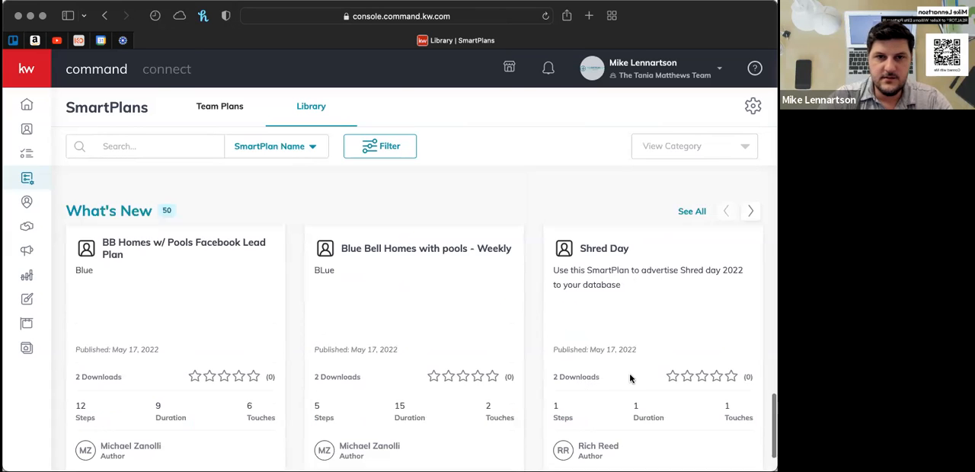
pyautogui.scroll(4, 749, 341)
pyautogui.click(749, 340)
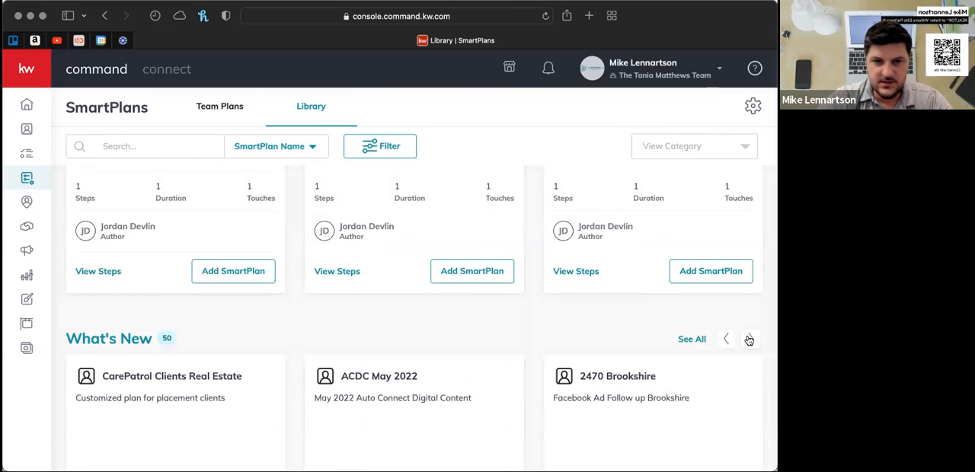
pyautogui.click(749, 339)
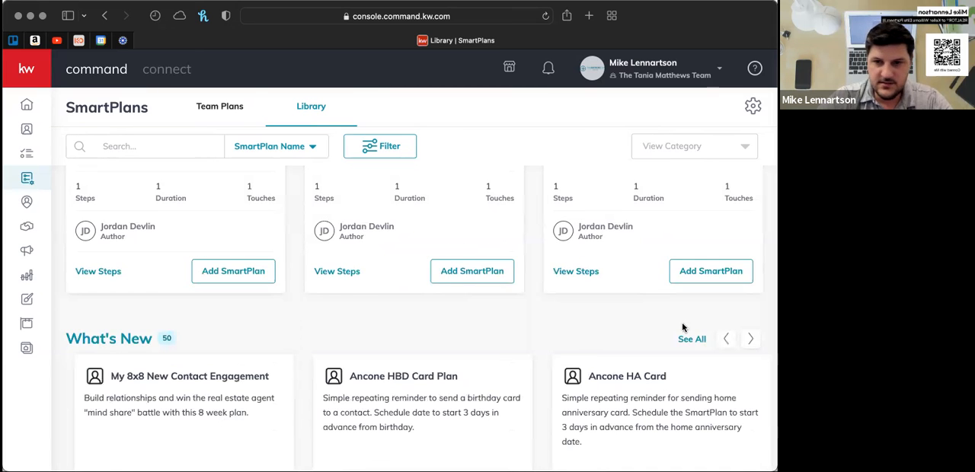
pyautogui.click(721, 340)
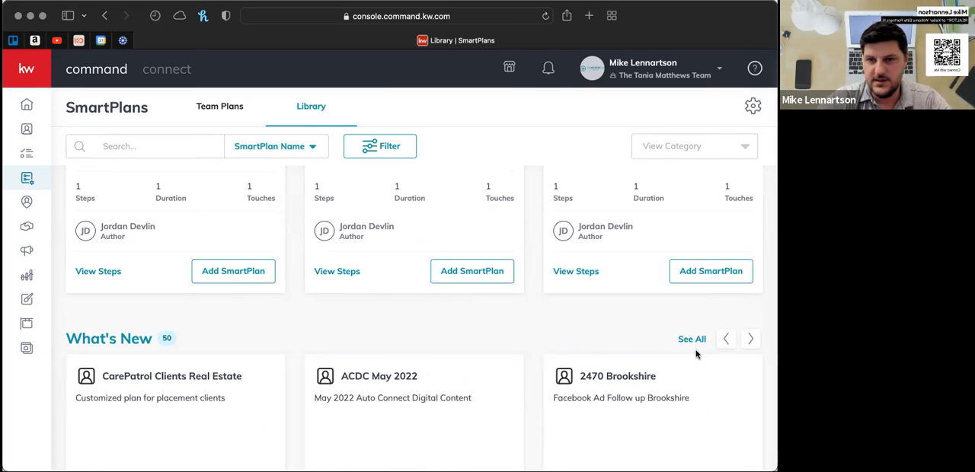
# - Look over the Top Rated, Featured and Keller Williams plan sections of the SmartPlans library
pyautogui.scroll(-3, 670, 328)
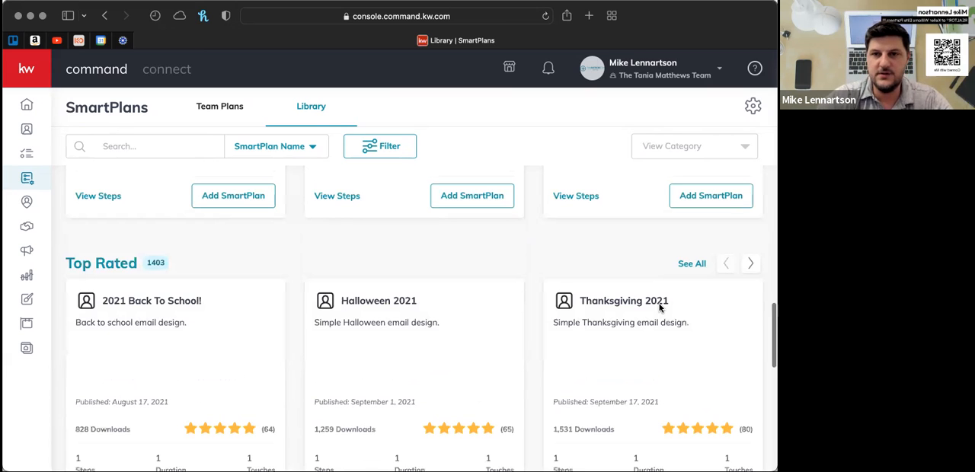
pyautogui.scroll(10, 660, 305)
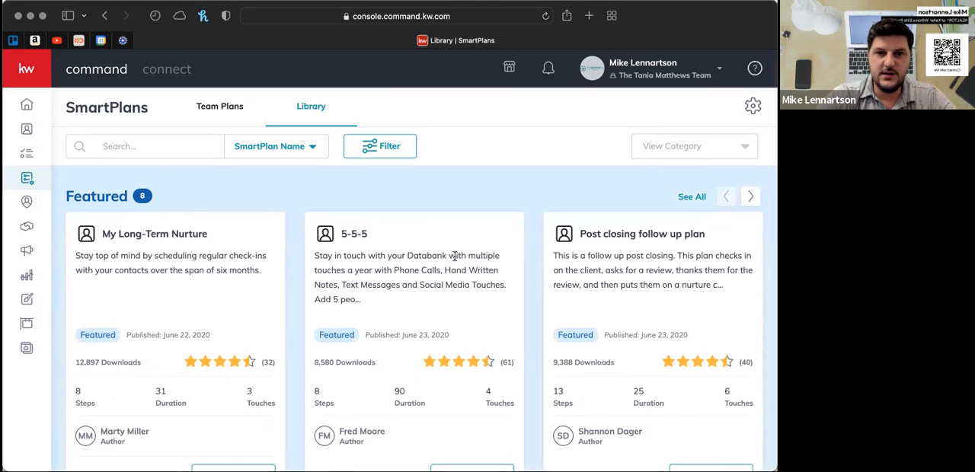
pyautogui.scroll(-3, 474, 314)
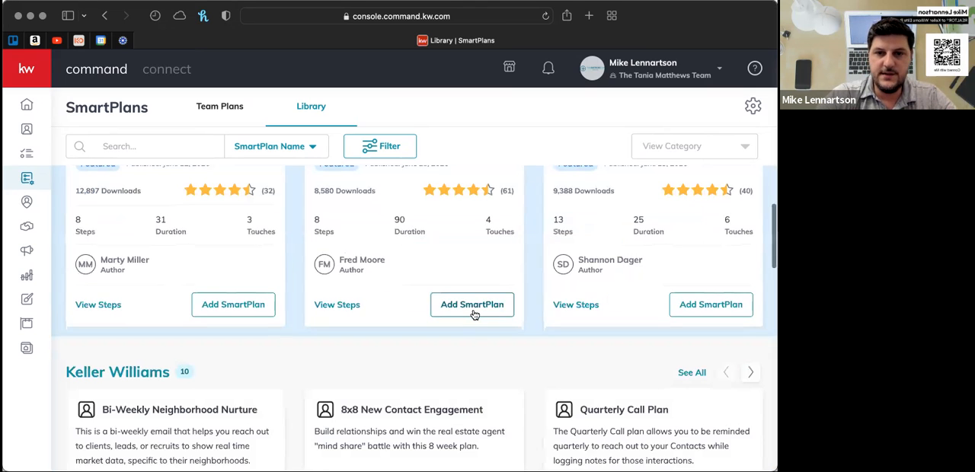
pyautogui.scroll(3, 223, 107)
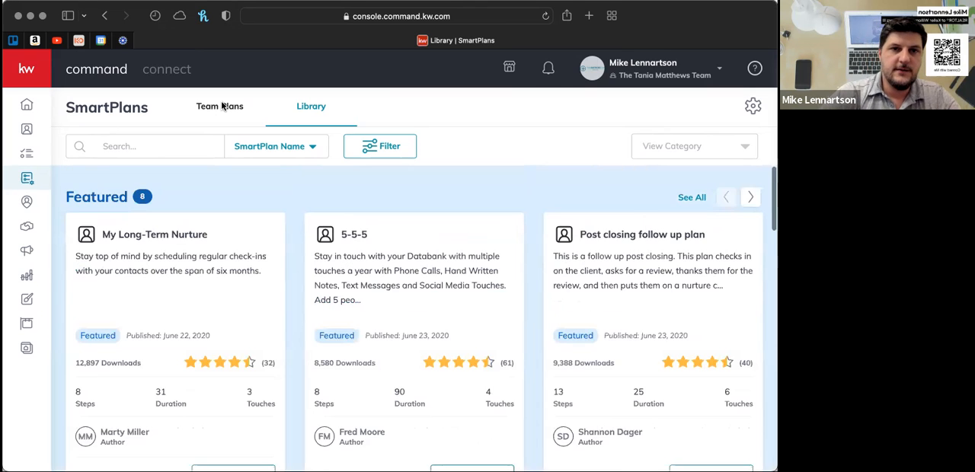
# - Open the team's own SmartPlans and look through the first page, examining each plan's contacts, creation date, duration and total touches
pyautogui.click(223, 108)
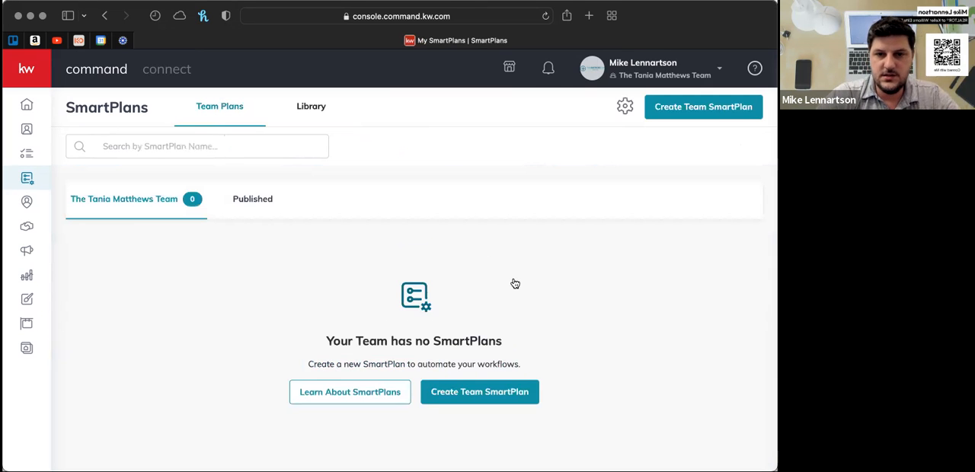
pyautogui.scroll(-1, 515, 283)
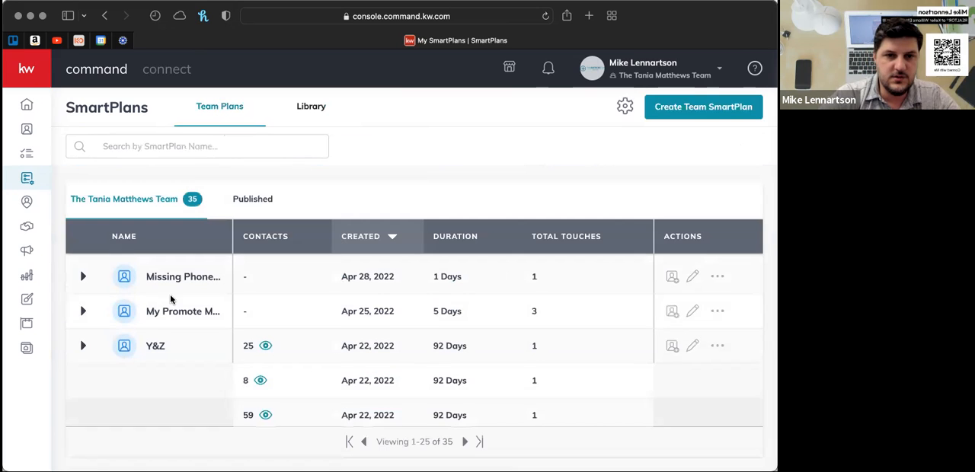
pyautogui.scroll(-3, 224, 375)
pyautogui.scroll(-3, 224, 375)
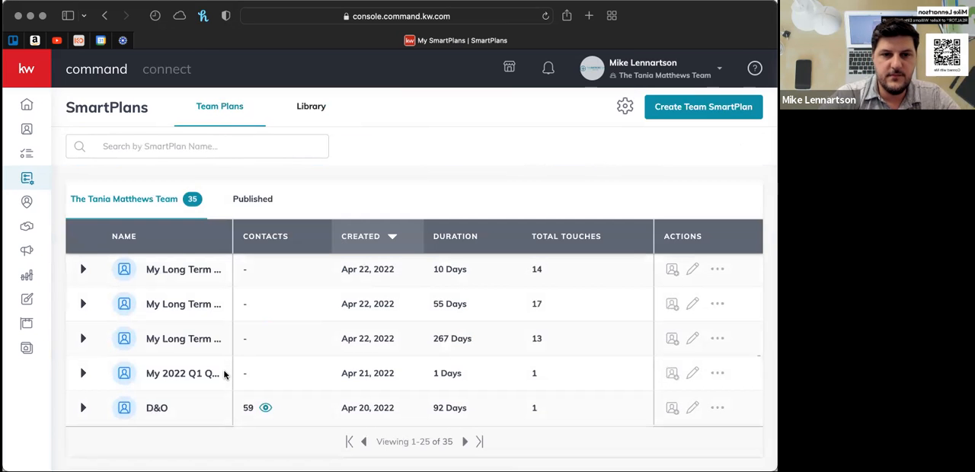
pyautogui.scroll(-2, 224, 375)
pyautogui.scroll(2, 224, 375)
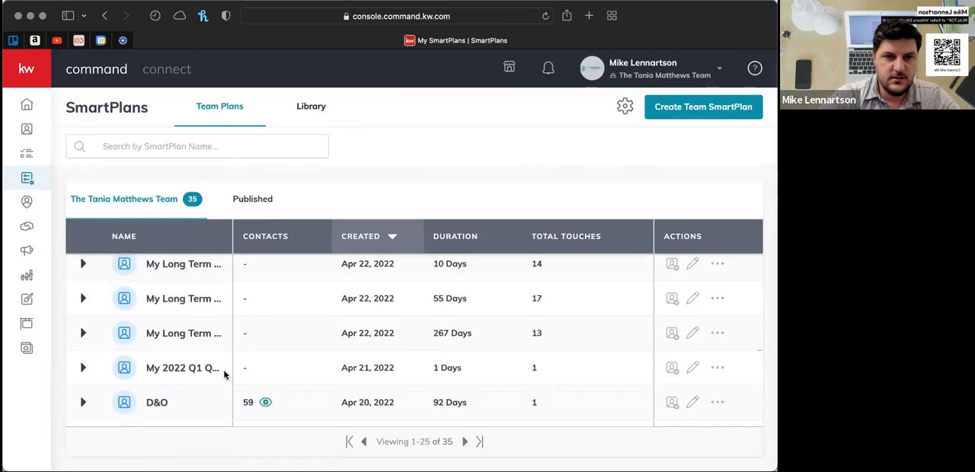
pyautogui.scroll(-4, 224, 375)
pyautogui.scroll(-1, 224, 375)
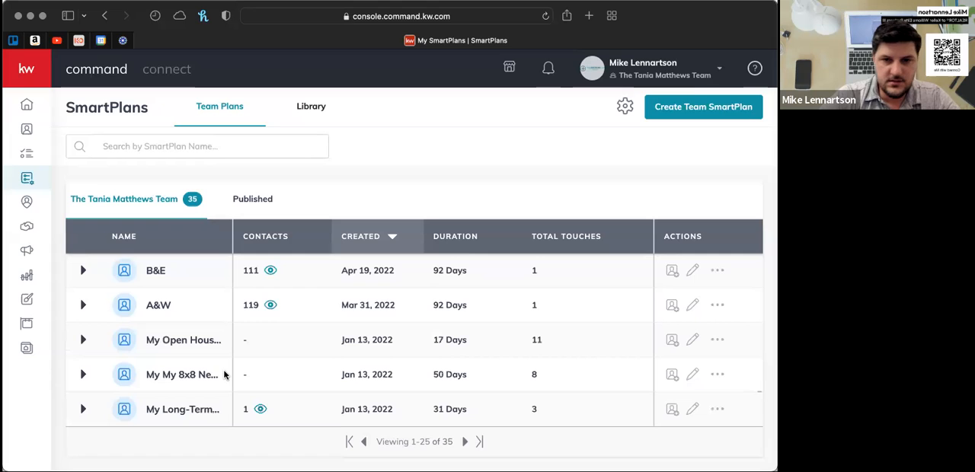
pyautogui.hscroll(1, 337, 372)
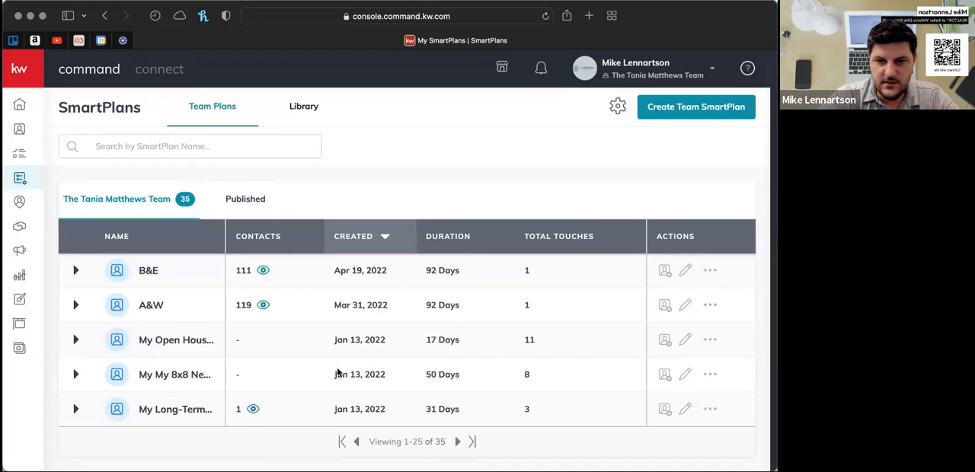
pyautogui.hscroll(-1, 337, 371)
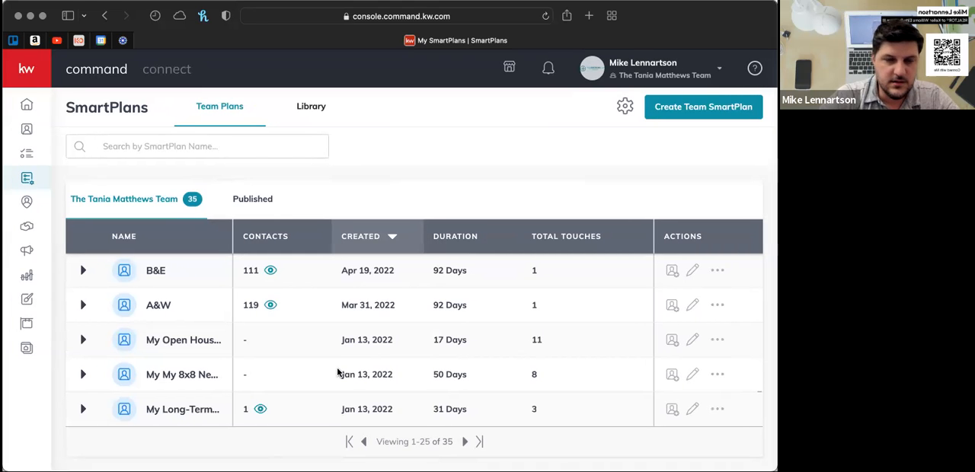
pyautogui.scroll(3, 338, 372)
pyautogui.scroll(3, 337, 372)
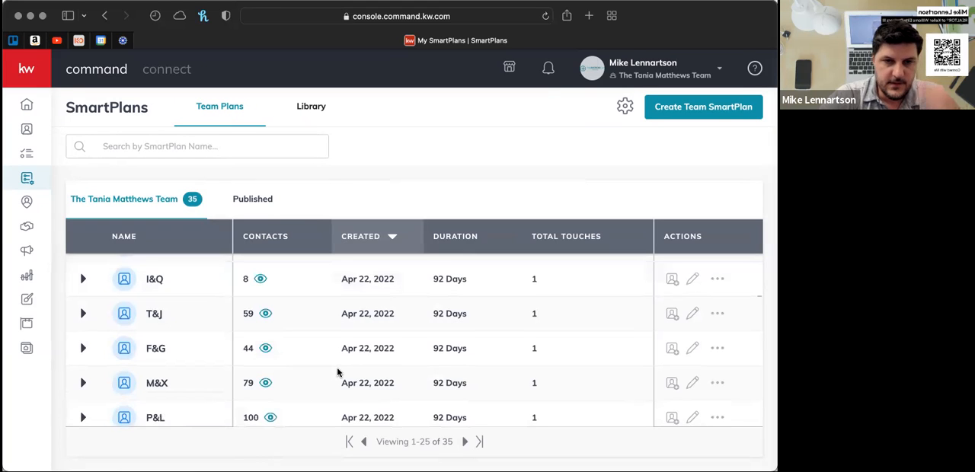
pyautogui.scroll(3, 338, 372)
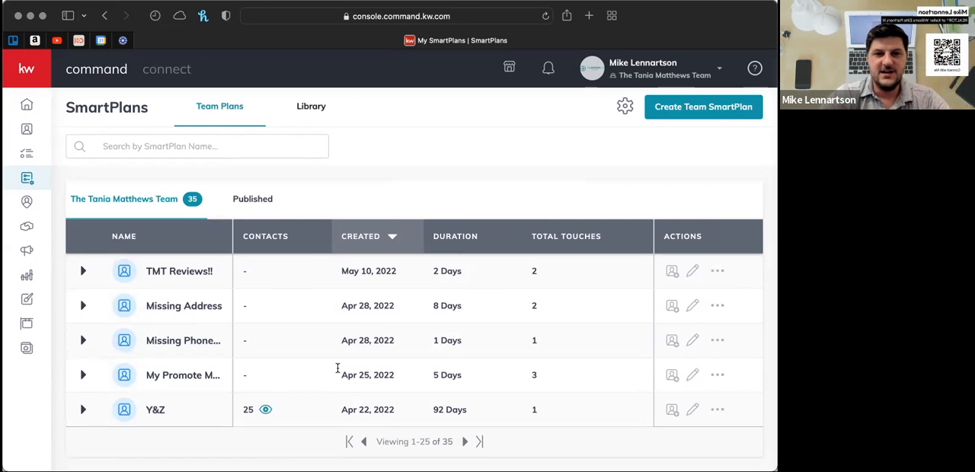
pyautogui.scroll(-15, 338, 369)
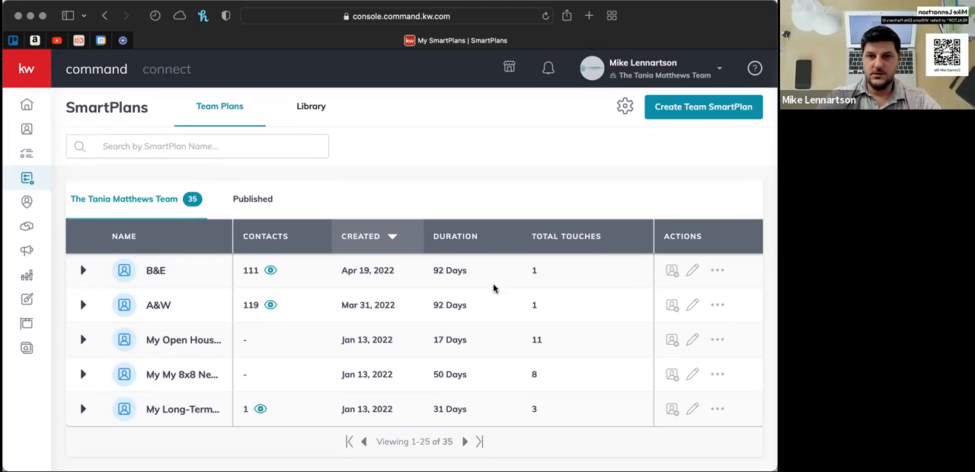
pyautogui.scroll(-1, 493, 288)
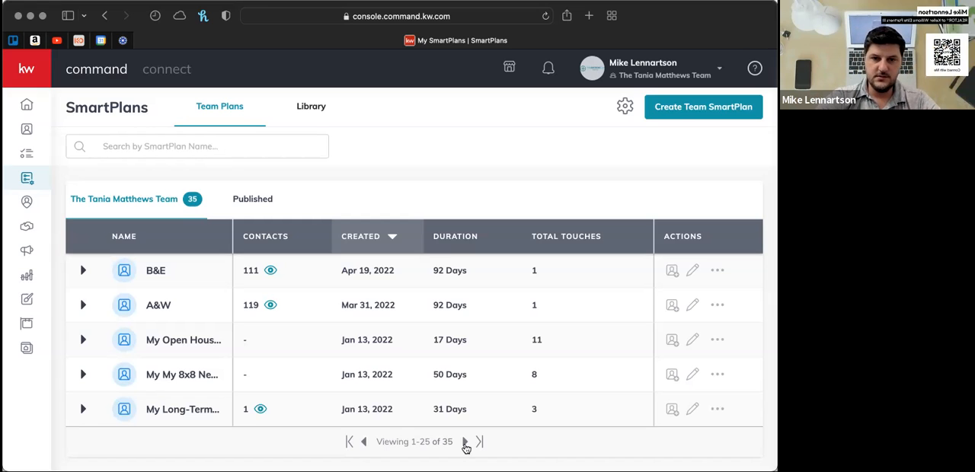
# - Go to the second page of the team's SmartPlans, view the additional actions offered for its first plan, and close them
pyautogui.click(464, 443)
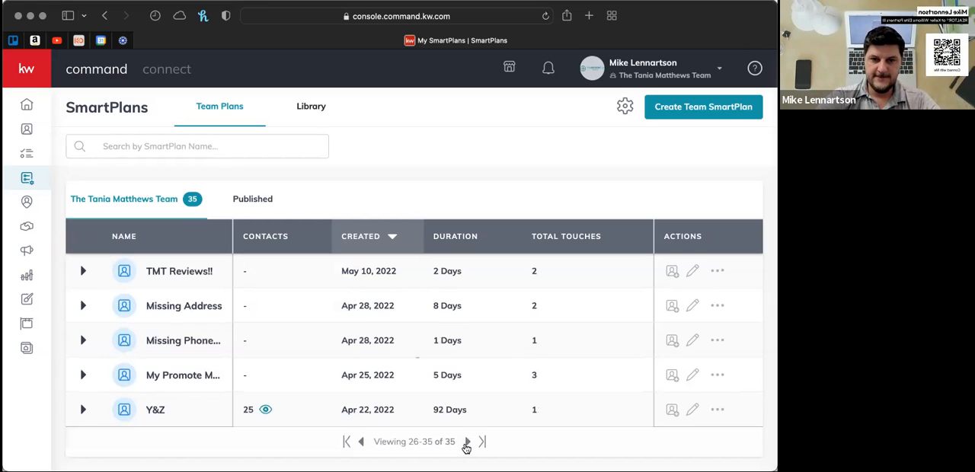
pyautogui.click(364, 444)
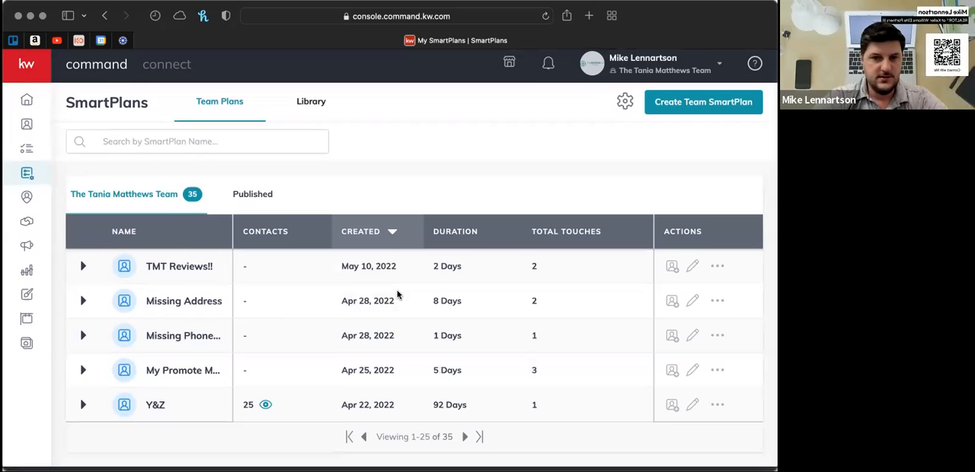
pyautogui.click(467, 442)
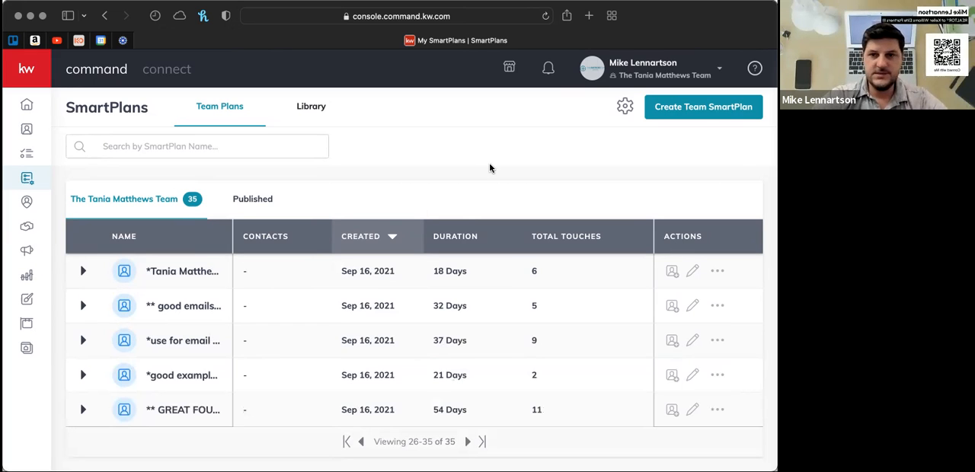
pyautogui.click(717, 272)
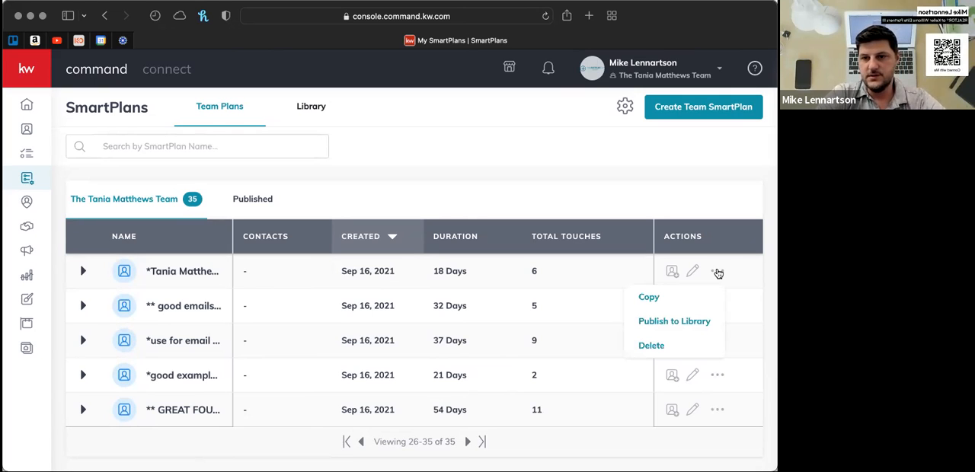
pyautogui.click(673, 194)
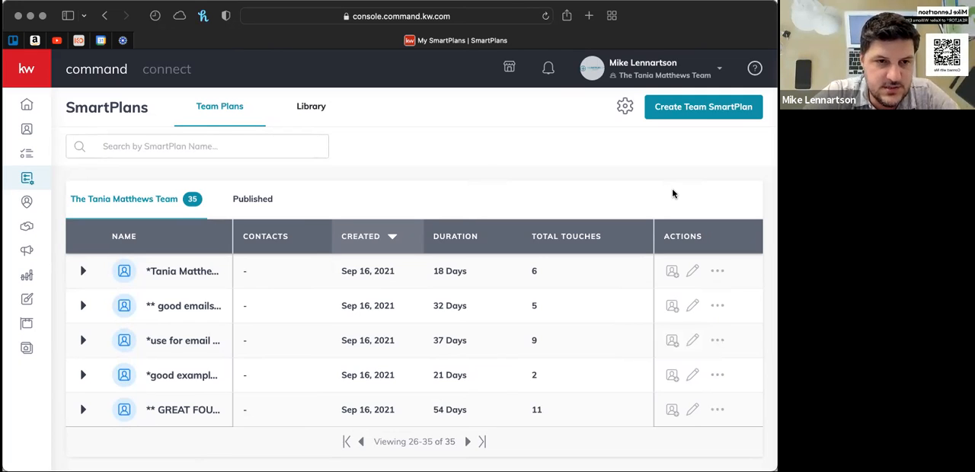